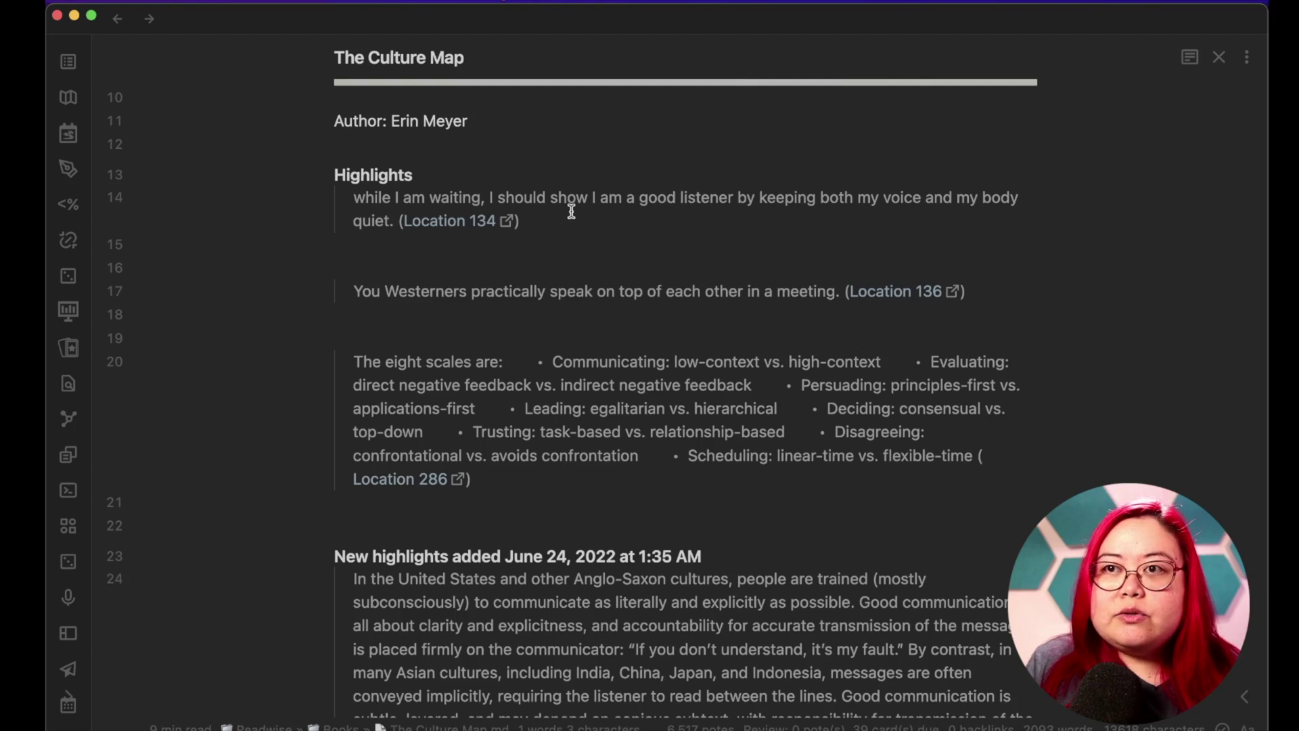
# Create a new note named "The Culture Map" in the Book folder, opened in a separate pane beside the Readwise highlights note.
pyautogui.scroll(10, 572, 213)
pyautogui.click(661, 264)
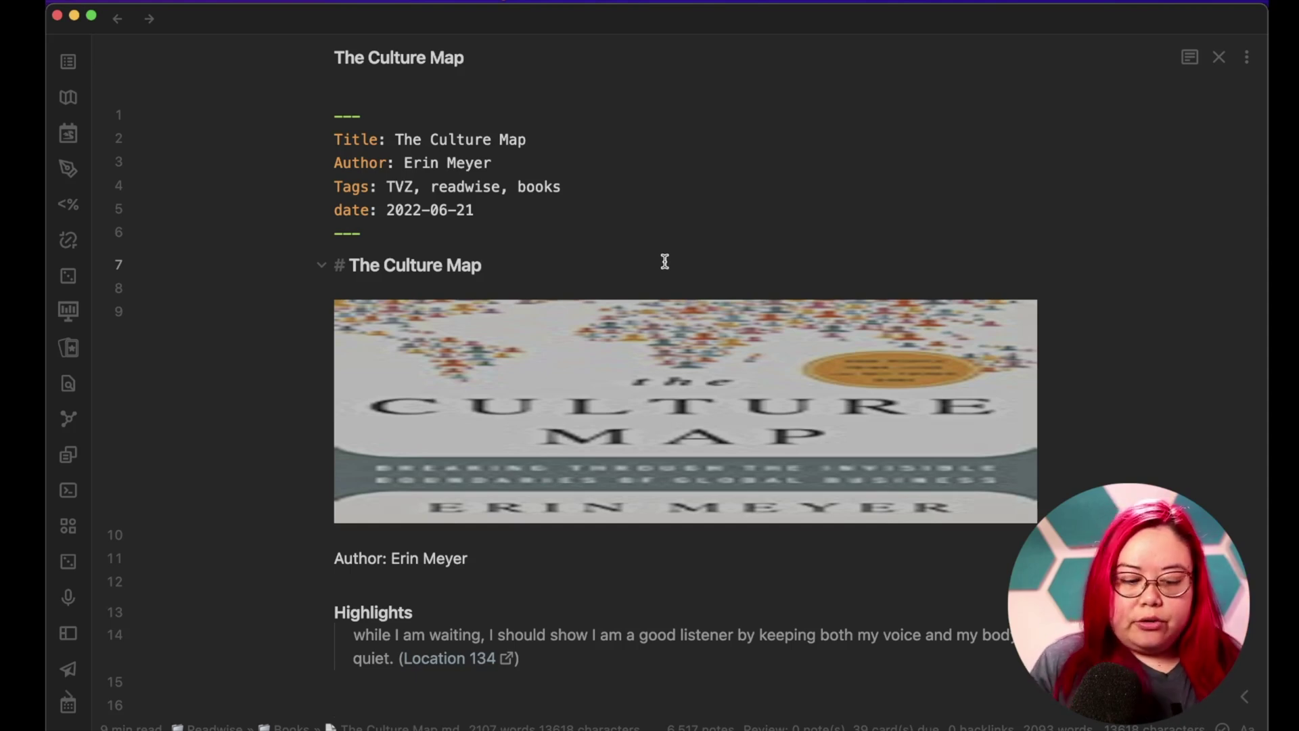
pyautogui.press('super+o')
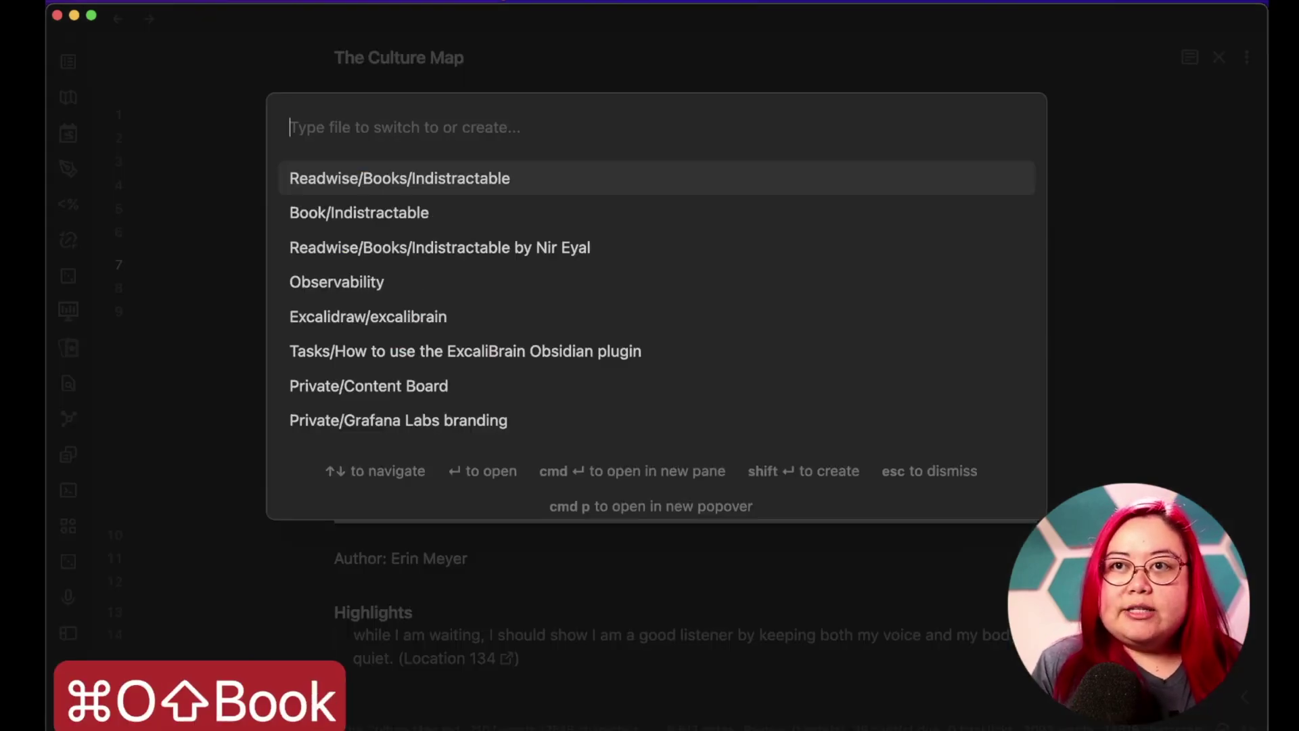
pyautogui.write('Book/')
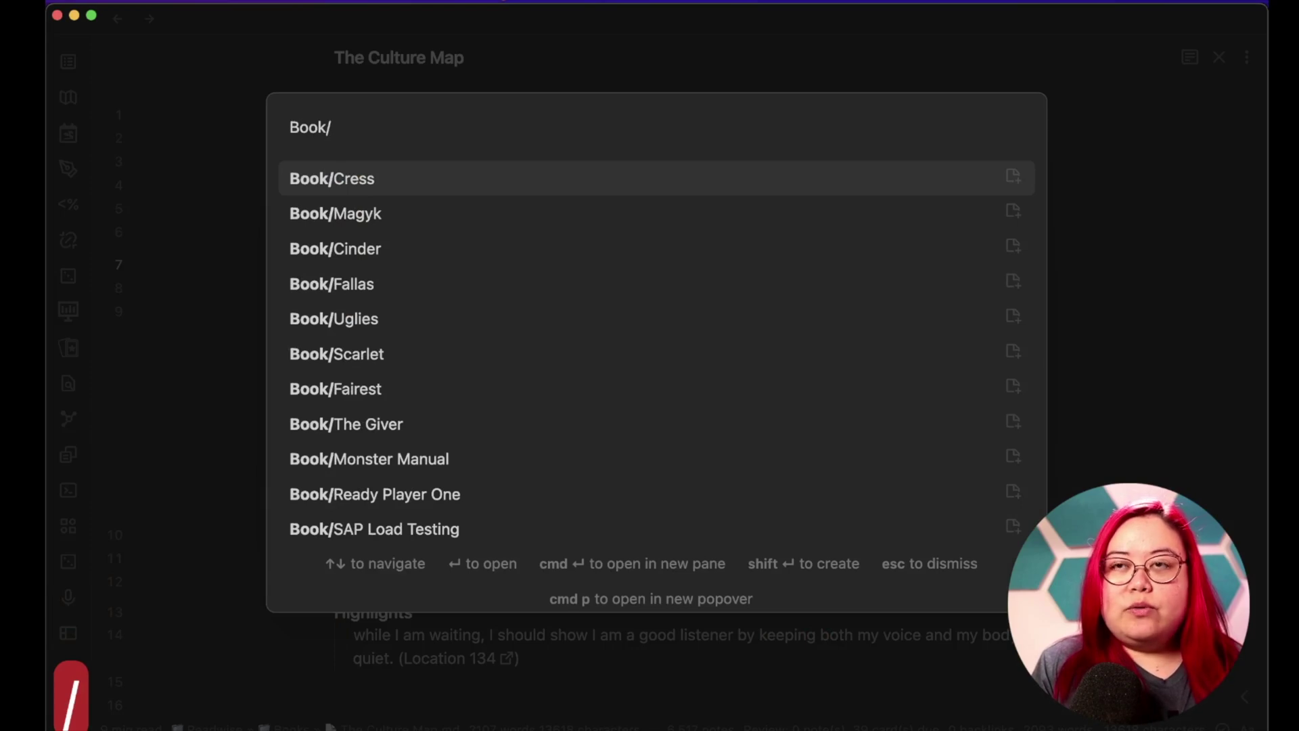
pyautogui.write('The Culture M')
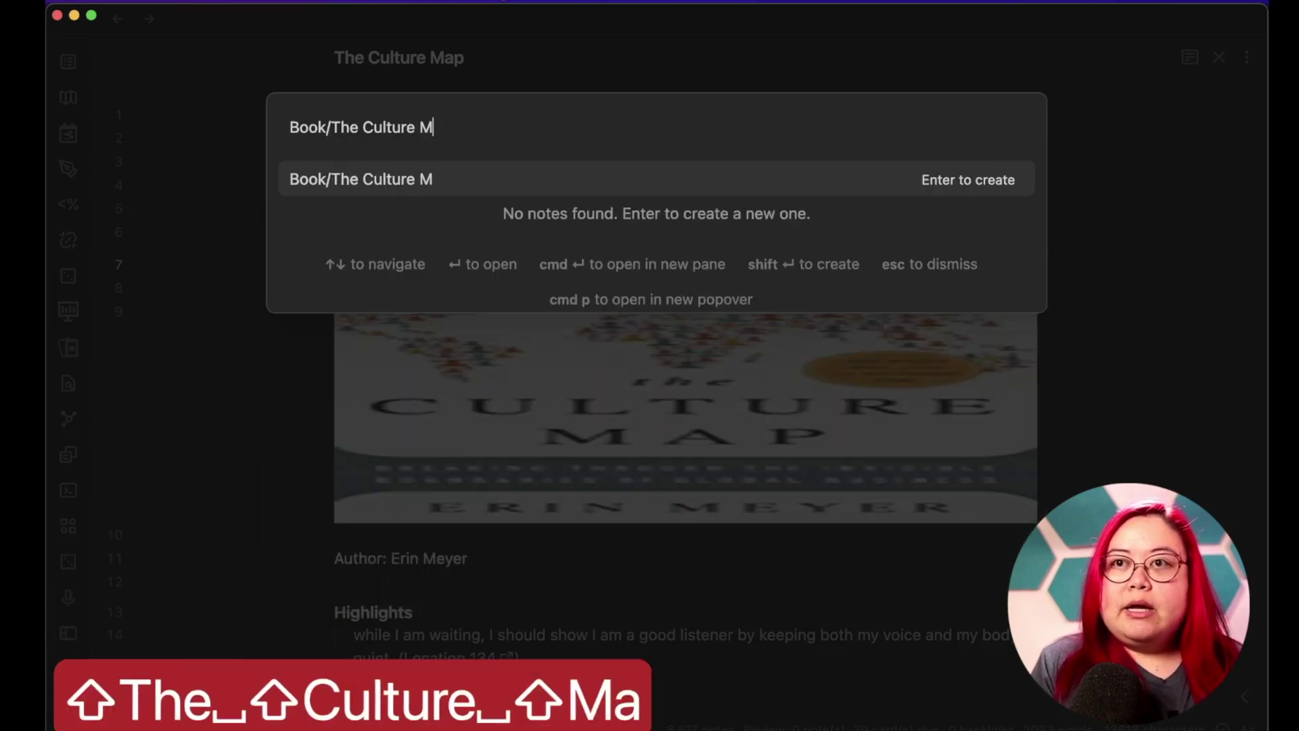
pyautogui.write('ap')
pyautogui.press('super+Return')
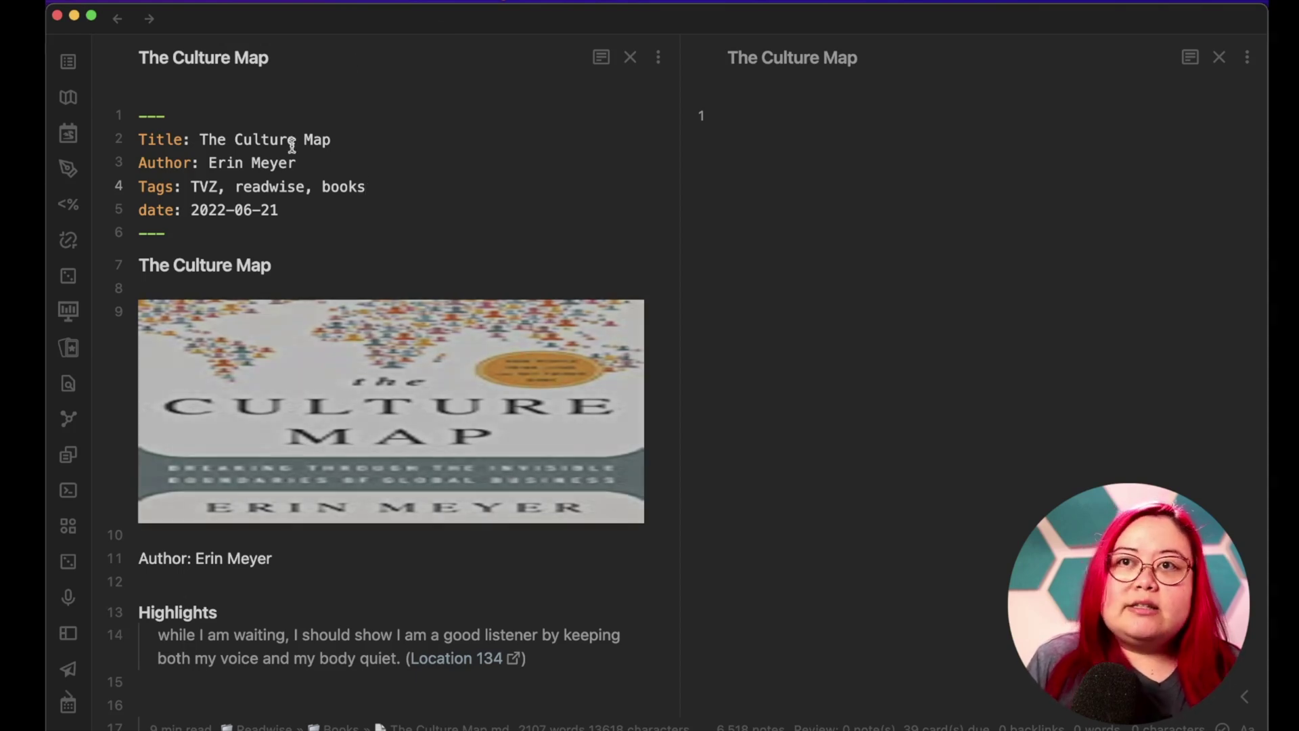
# Insert the "book" template into the empty The Culture Map note and resolve its template variables.
pyautogui.click(778, 212)
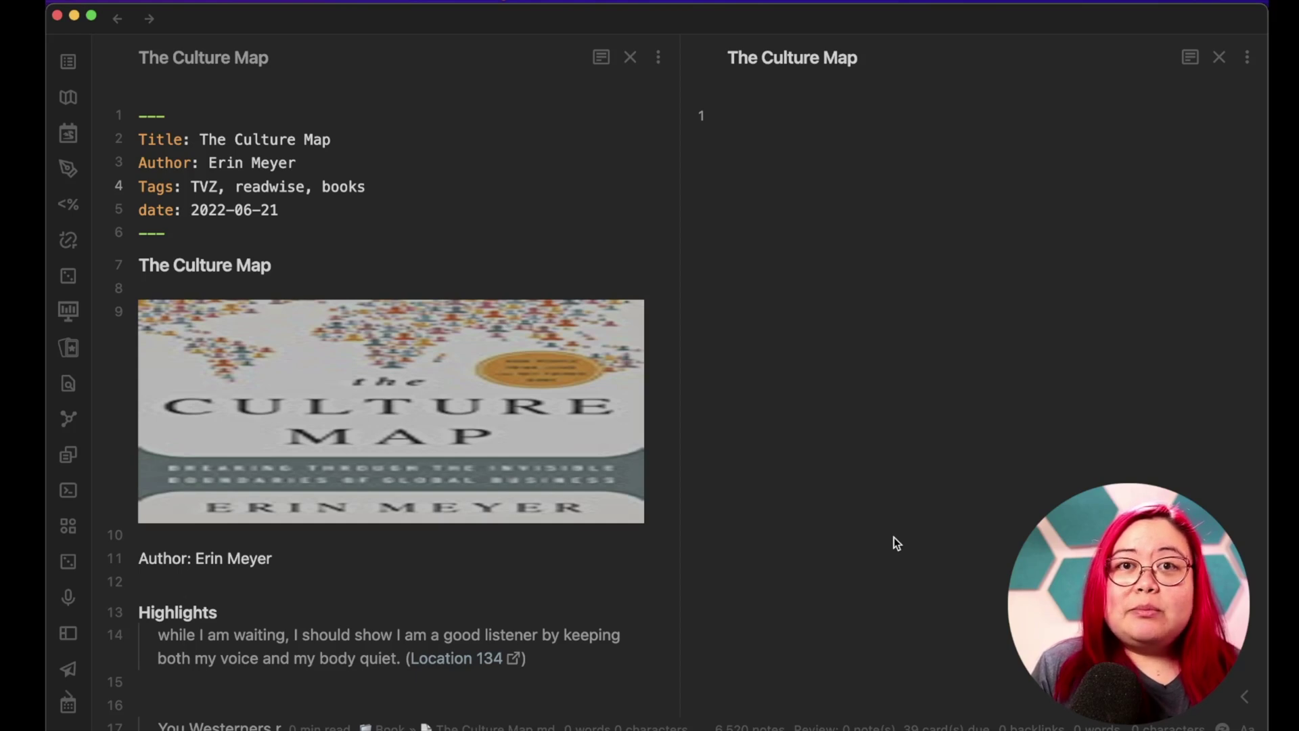
pyautogui.press('super+semicolon')
pyautogui.write('book')
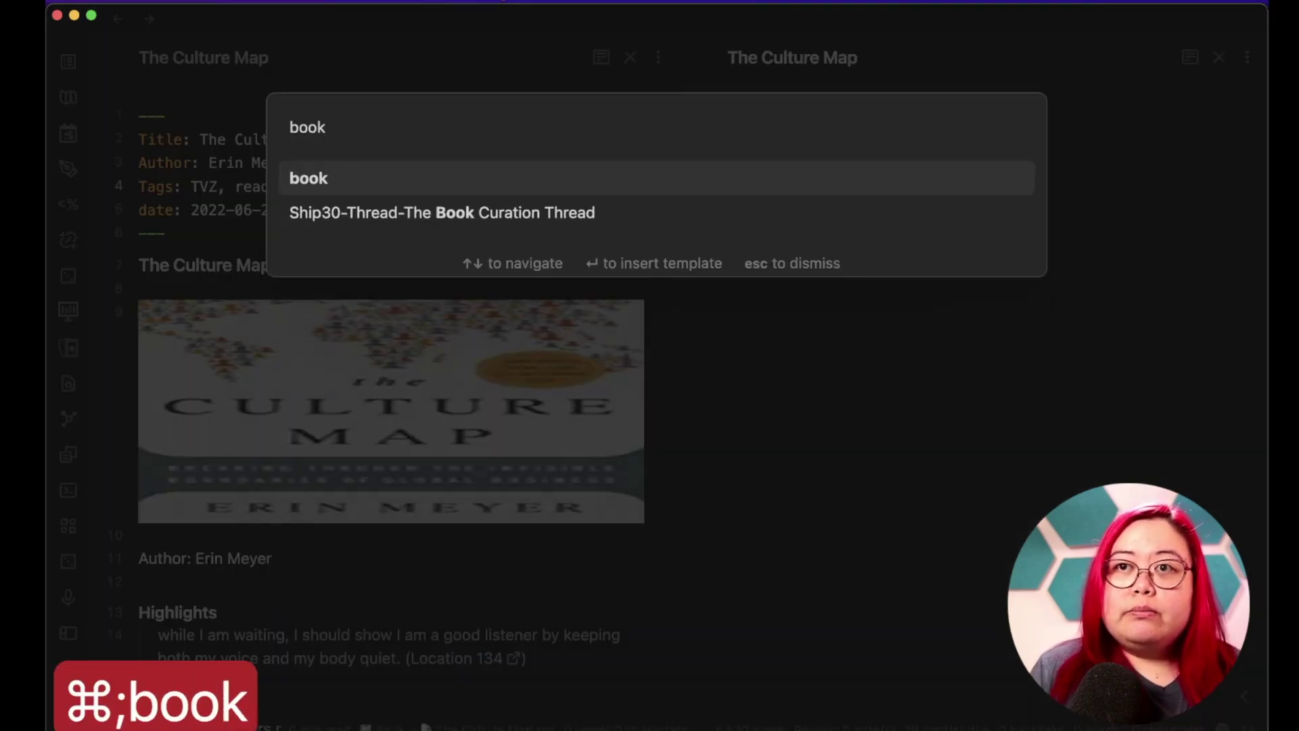
pyautogui.press('Return')
pyautogui.hotkey('ctrl', 'alt', 'r')
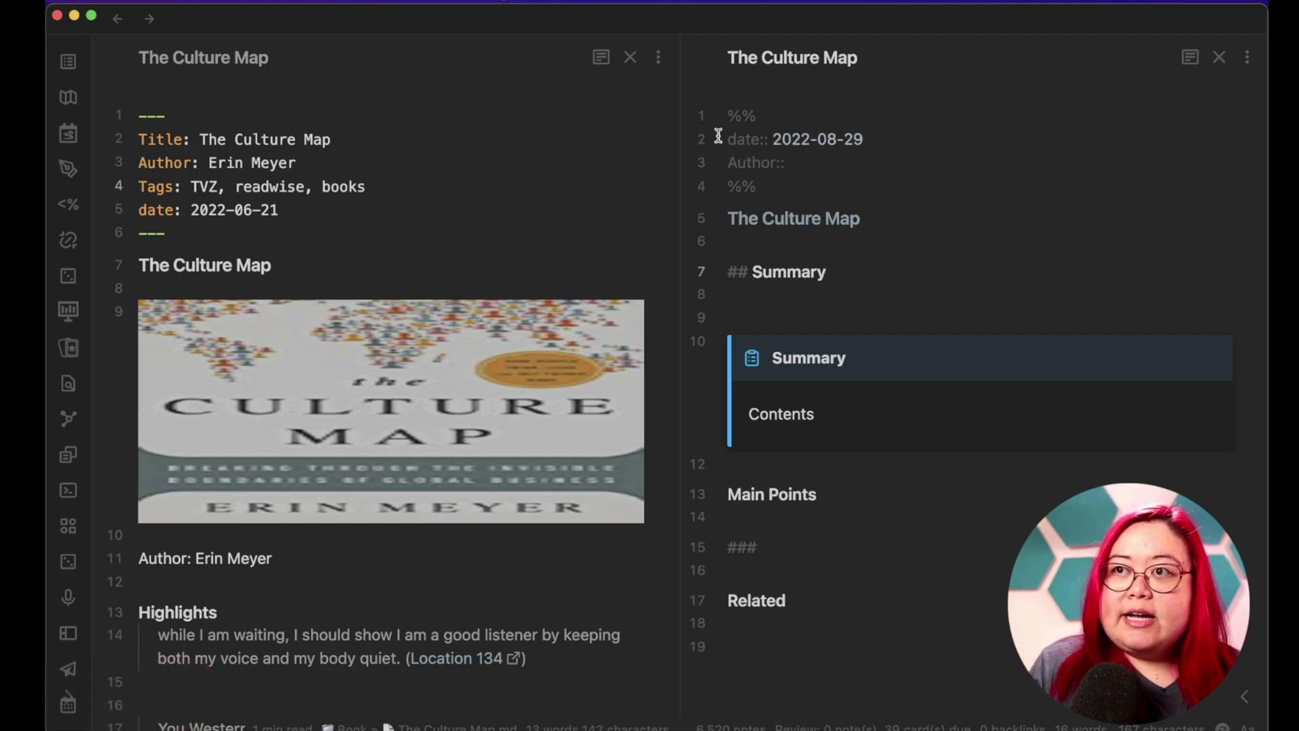
# Fill the Author field of the book note with an internal link to Erin Meyer.
pyautogui.click(915, 163)
pyautogui.write('[[Erin Meye')
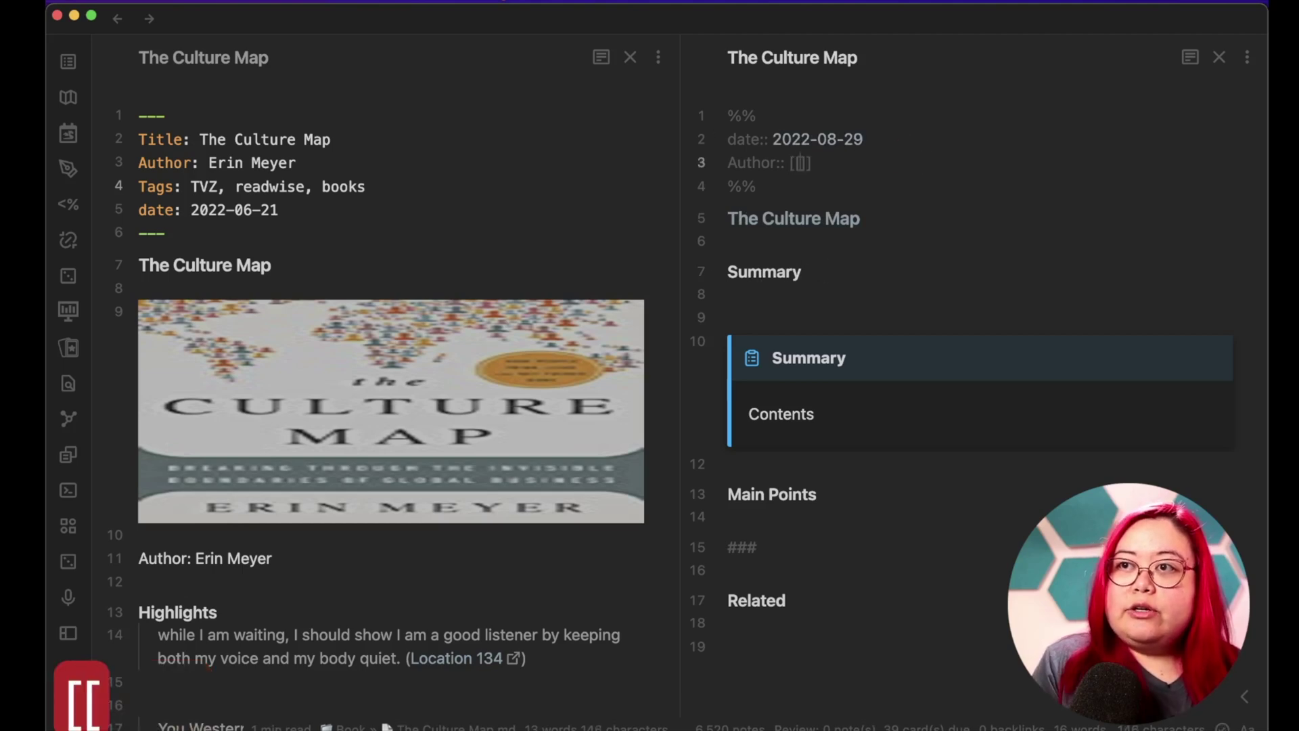
pyautogui.write('r')
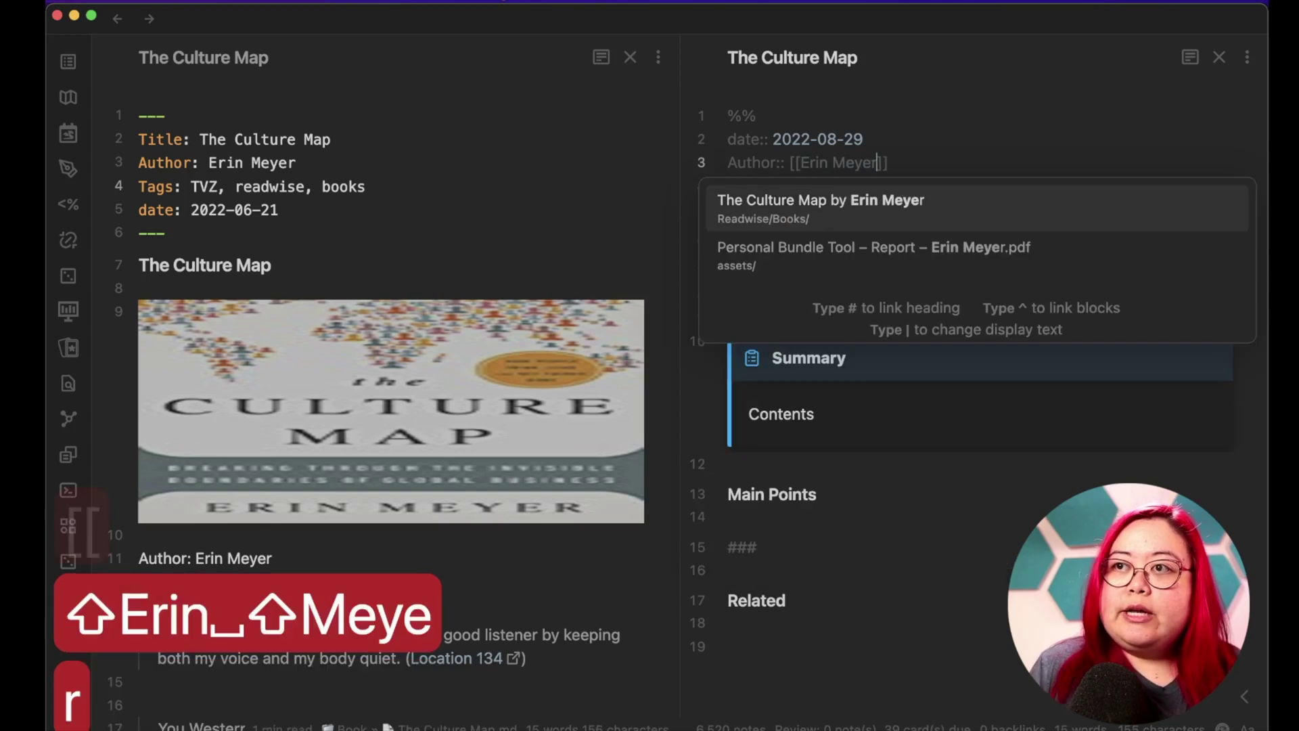
pyautogui.press('super+Right')
pyautogui.press('Escape')
pyautogui.press('Down')
pyautogui.press('Down')
pyautogui.press('Down')
pyautogui.press('Down')
pyautogui.press('Down')
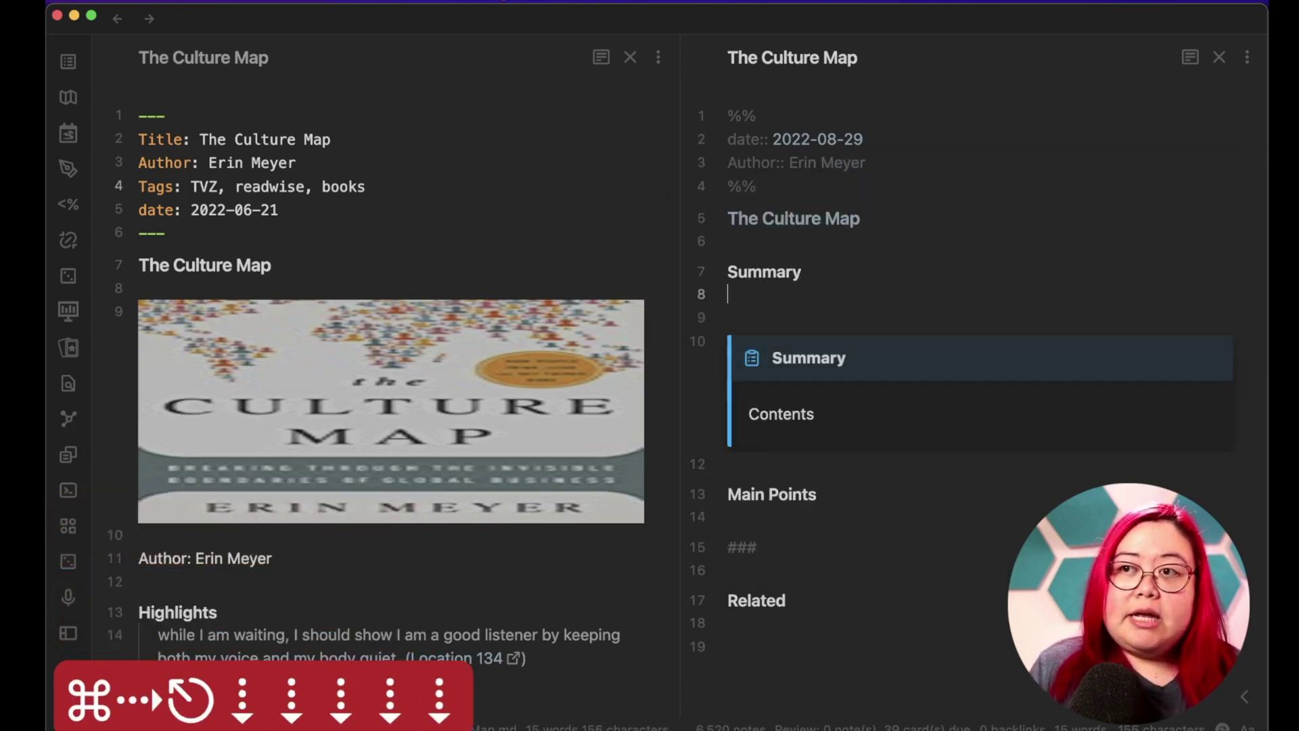
# Using the highlight about the eight scales, write the first Main Points heading as "There are eight scales for categorizing a culture".
pyautogui.scroll(-5, 504, 441)
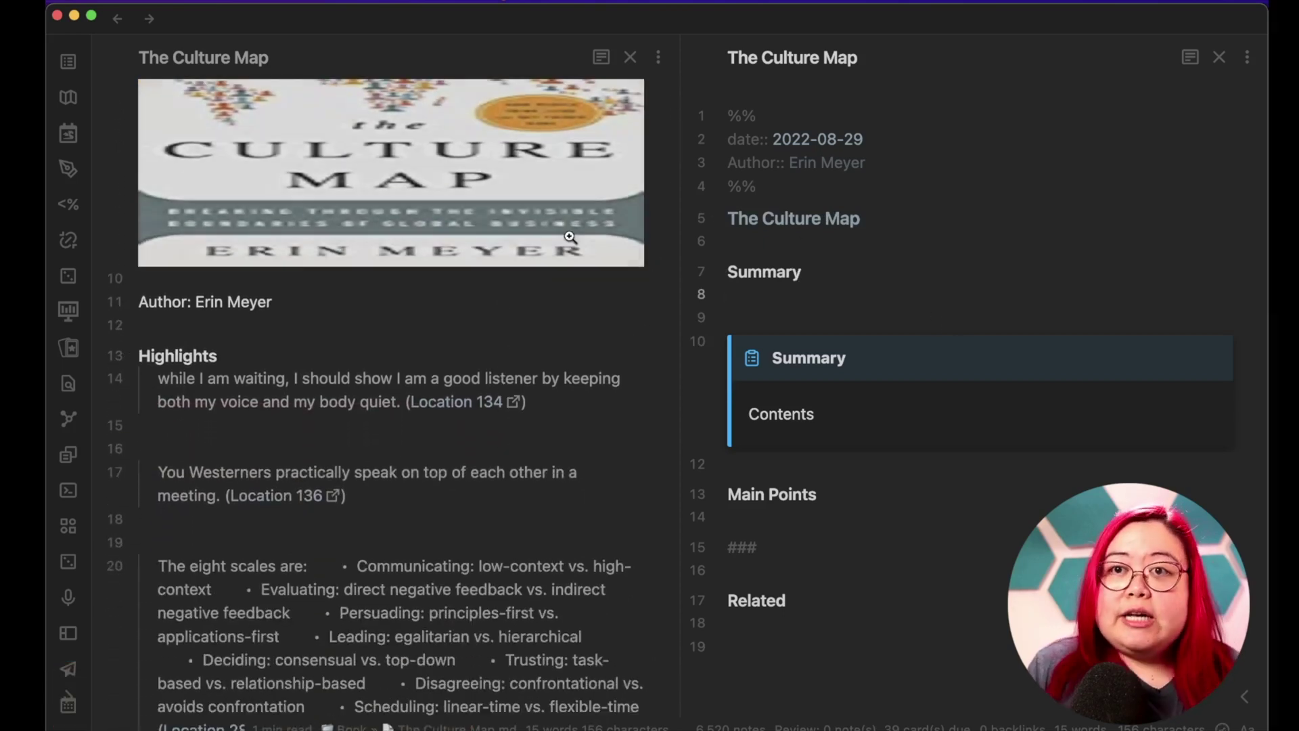
pyautogui.scroll(-3, 548, 479)
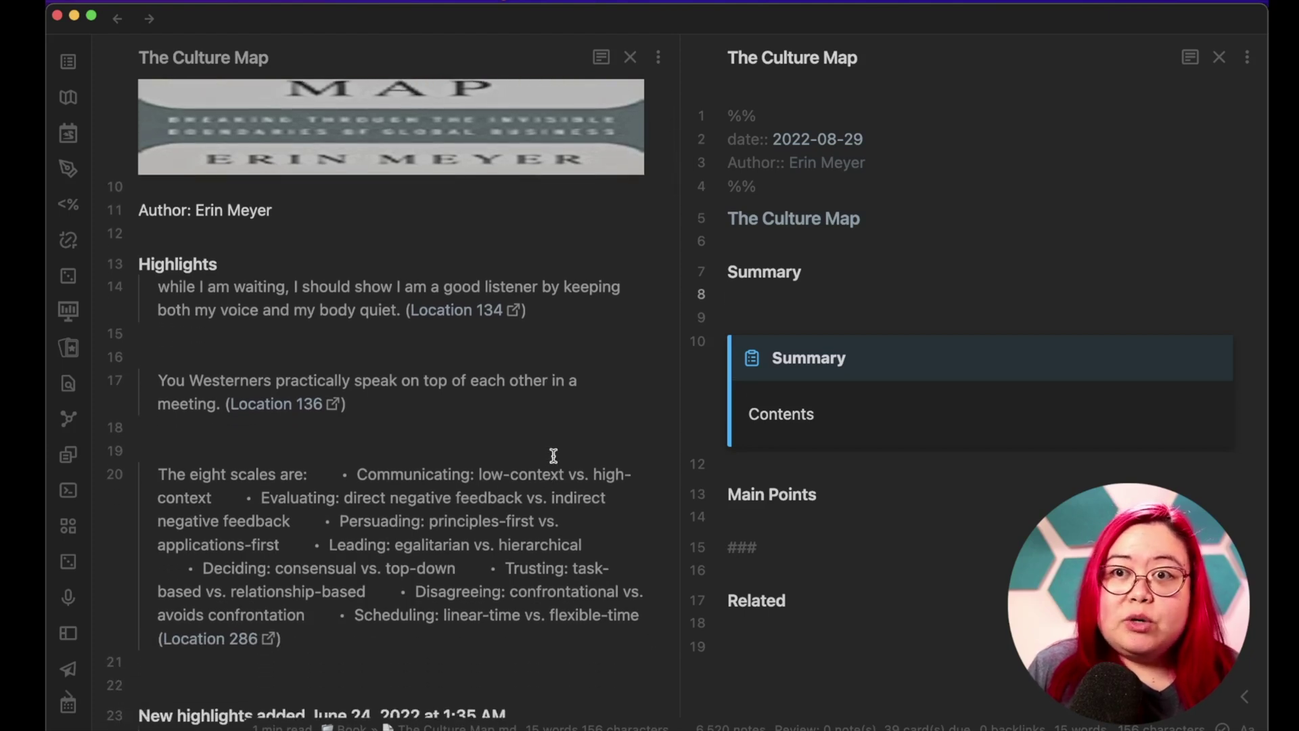
pyautogui.scroll(-2, 549, 465)
pyautogui.scroll(-2, 553, 458)
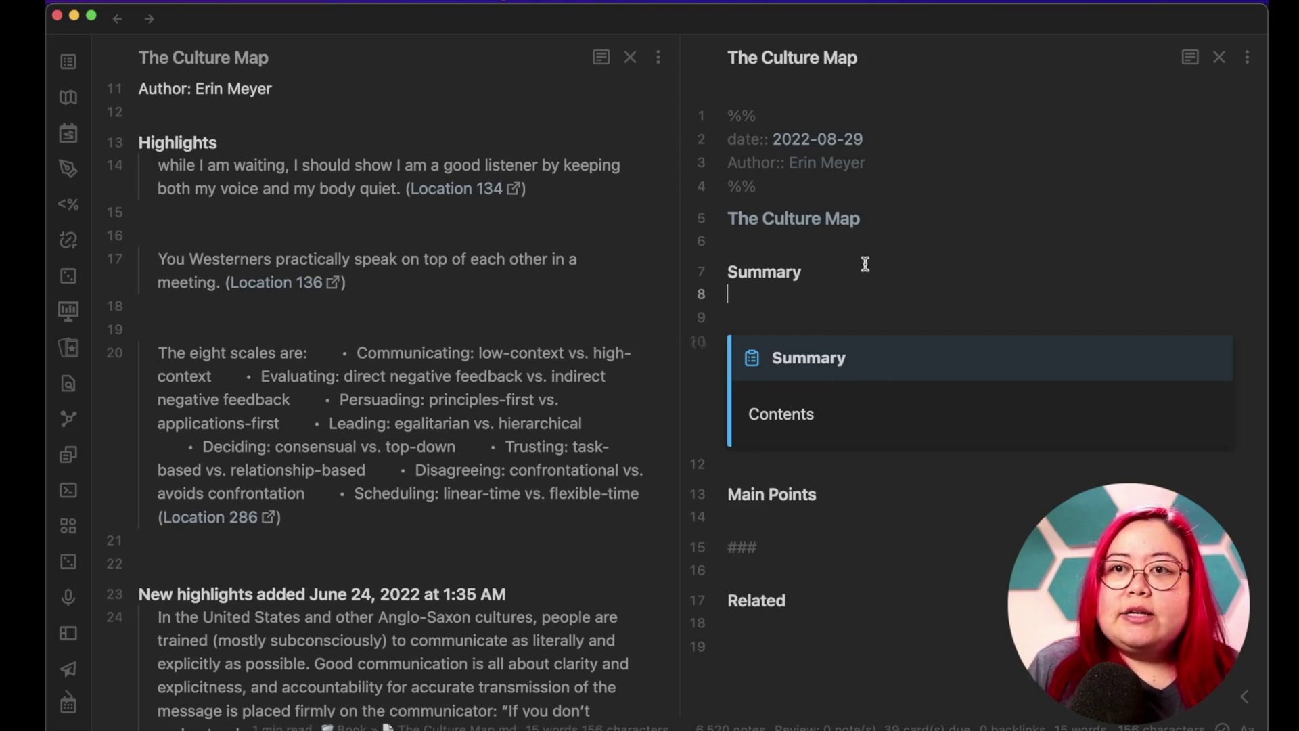
pyautogui.scroll(-1, 416, 328)
pyautogui.click(885, 550)
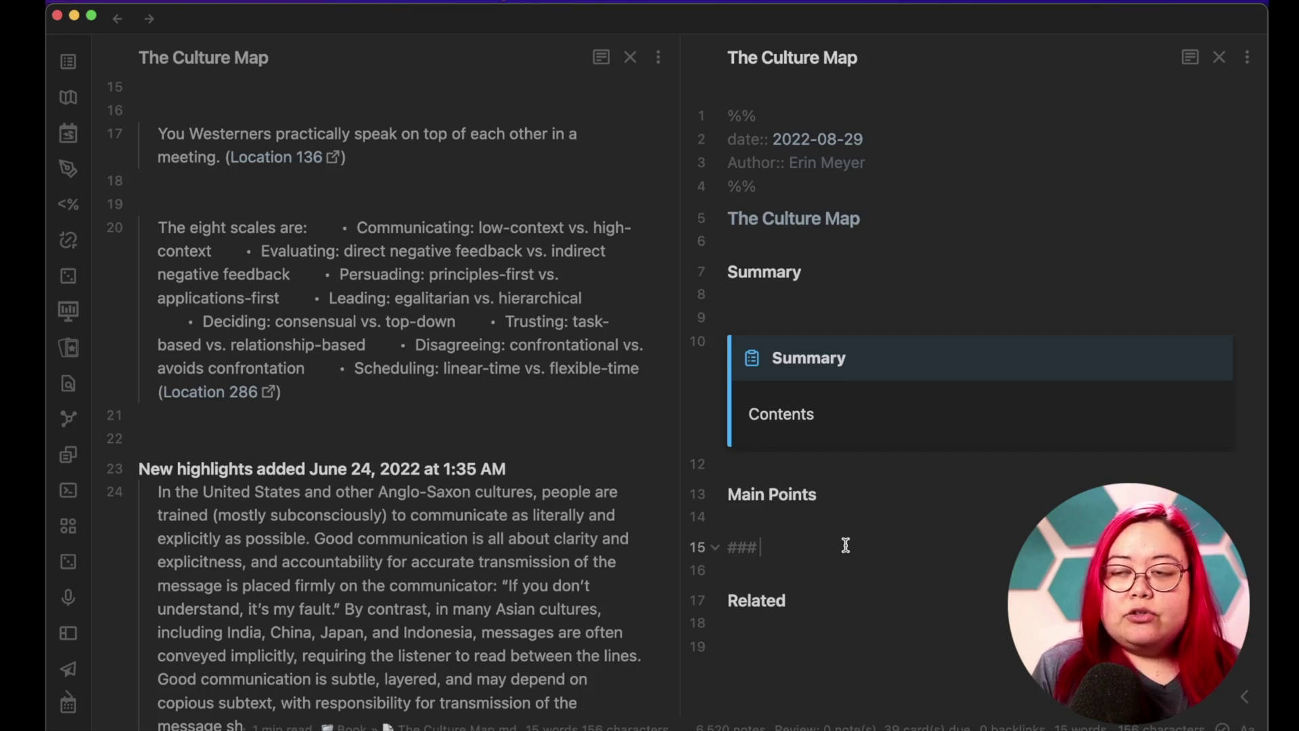
pyautogui.write('There are eight ')
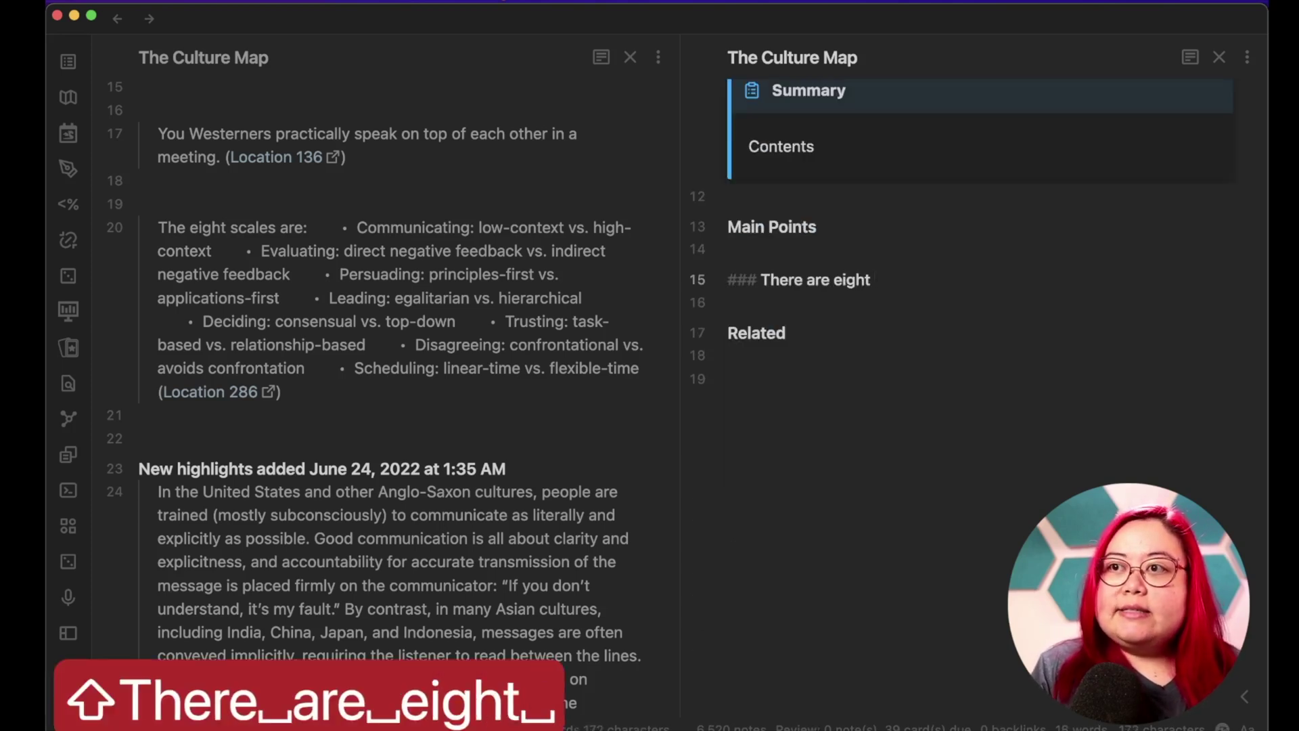
pyautogui.write('scales fof')
pyautogui.press('BackSpace')
pyautogui.write('r ')
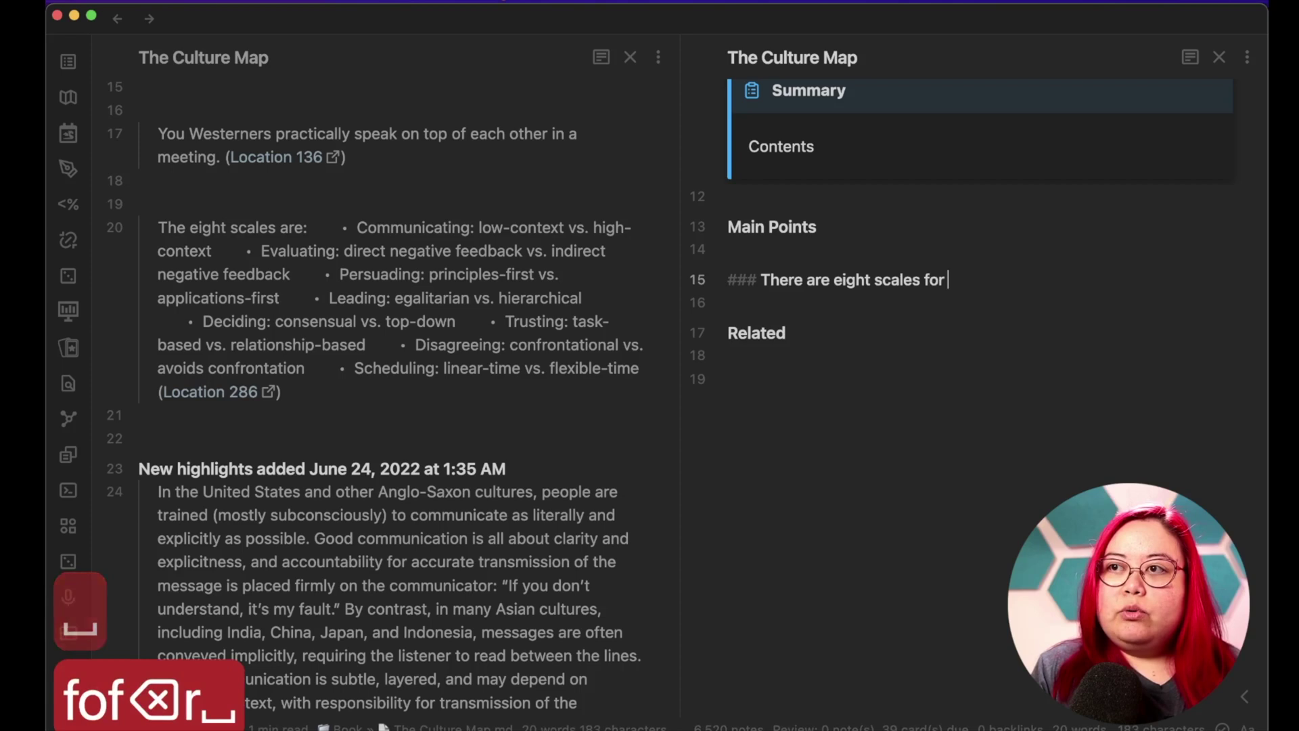
pyautogui.write('catego')
pyautogui.press('BackSpace')
pyautogui.write('gorizing a culture')
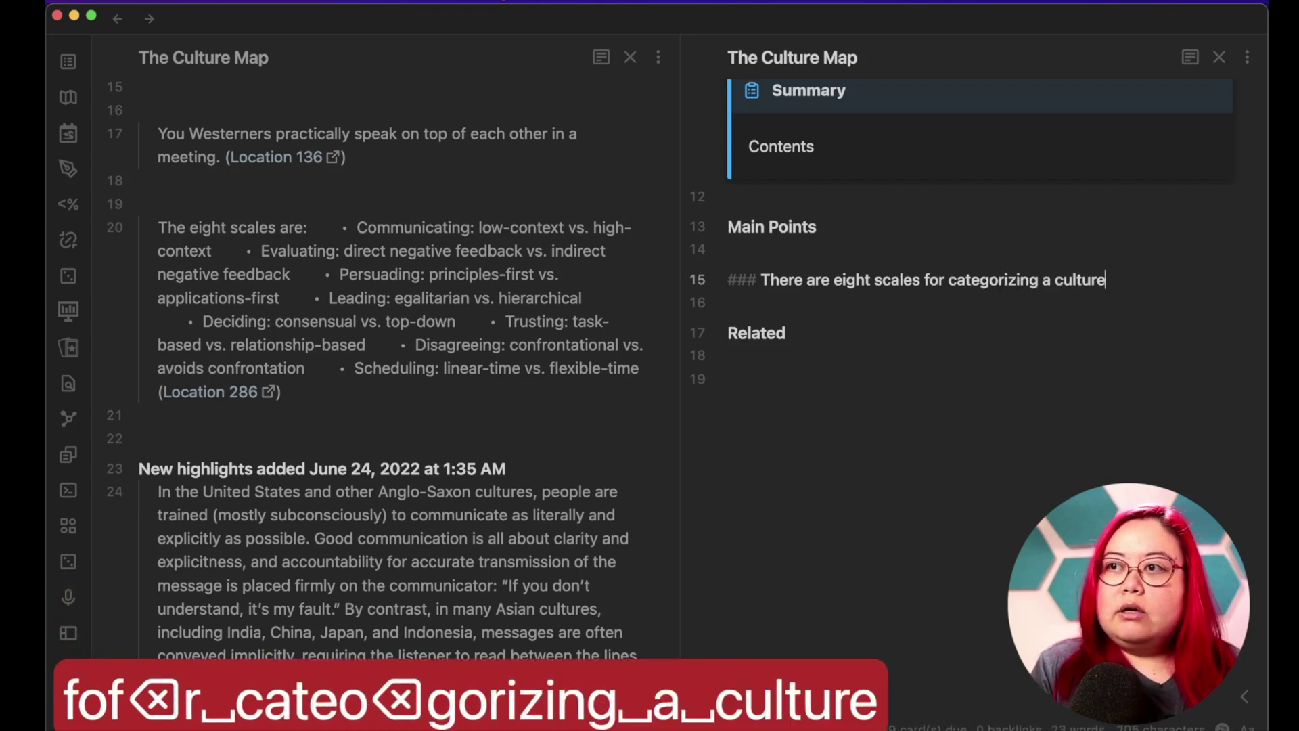
# Add level-four subheadings for the individual scales below the eight-scales heading, starting with Communicating.
pyautogui.press('Return')
pyautogui.press('Return')
pyautogui.write('#### Communica')
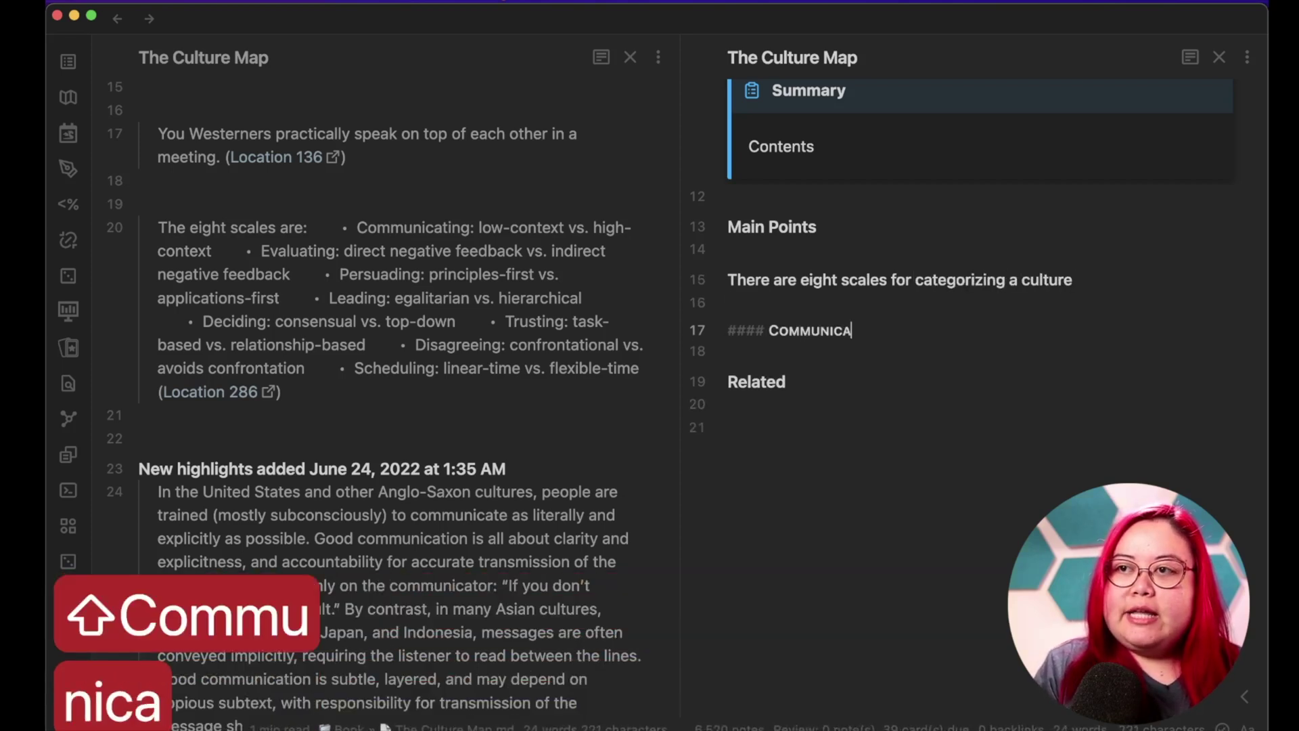
pyautogui.write('tion')
pyautogui.press('Return')
pyautogui.press('Return')
pyautogui.write('####')
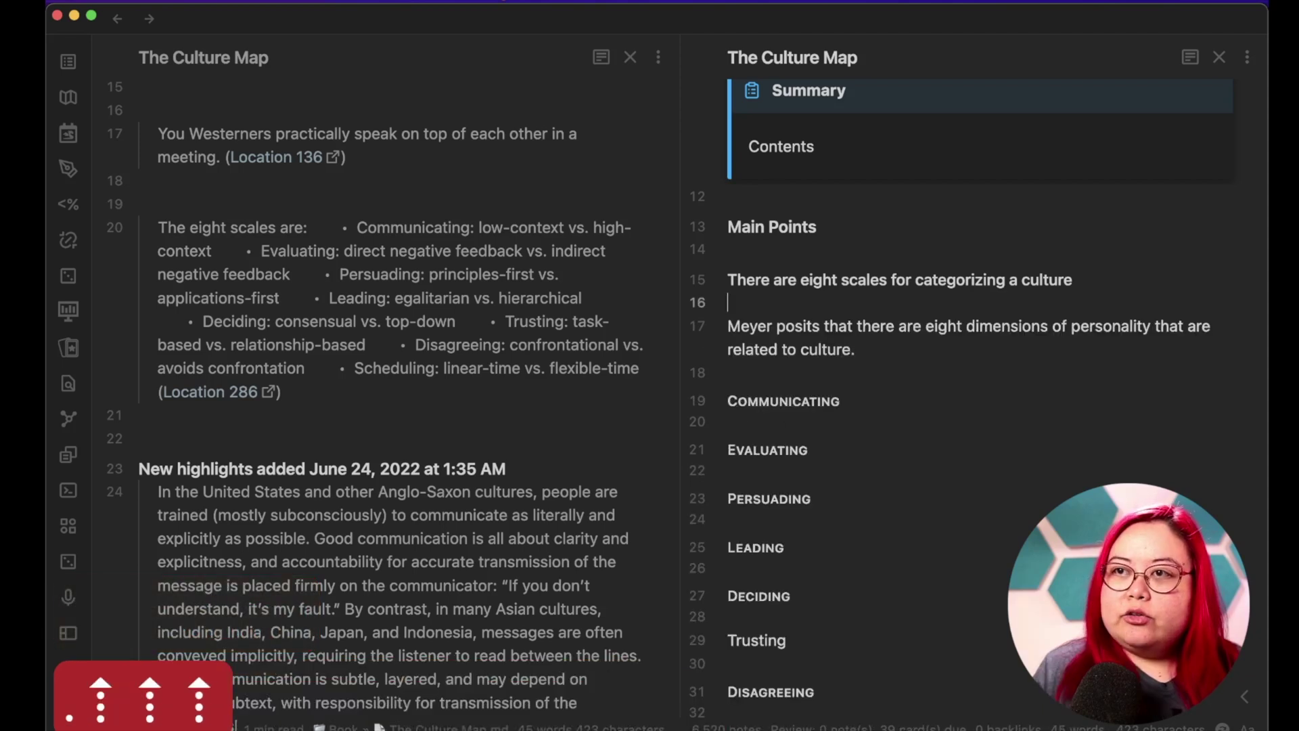
# Insert the level-three heading "Culture is the starting point for an individual's personality" above the eight-scales heading.
pyautogui.press('Up')
pyautogui.press('Down')
pyautogui.press('Up')
pyautogui.press('Return')
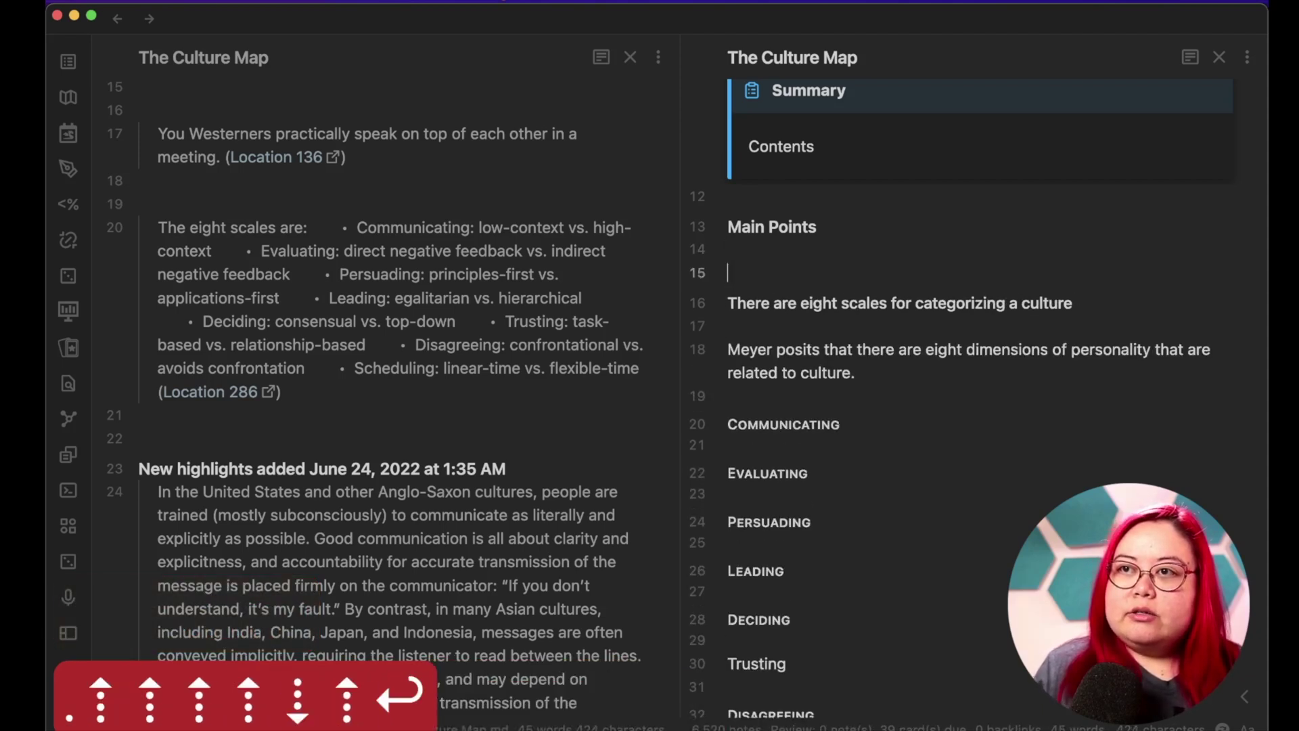
pyautogui.write('### ')
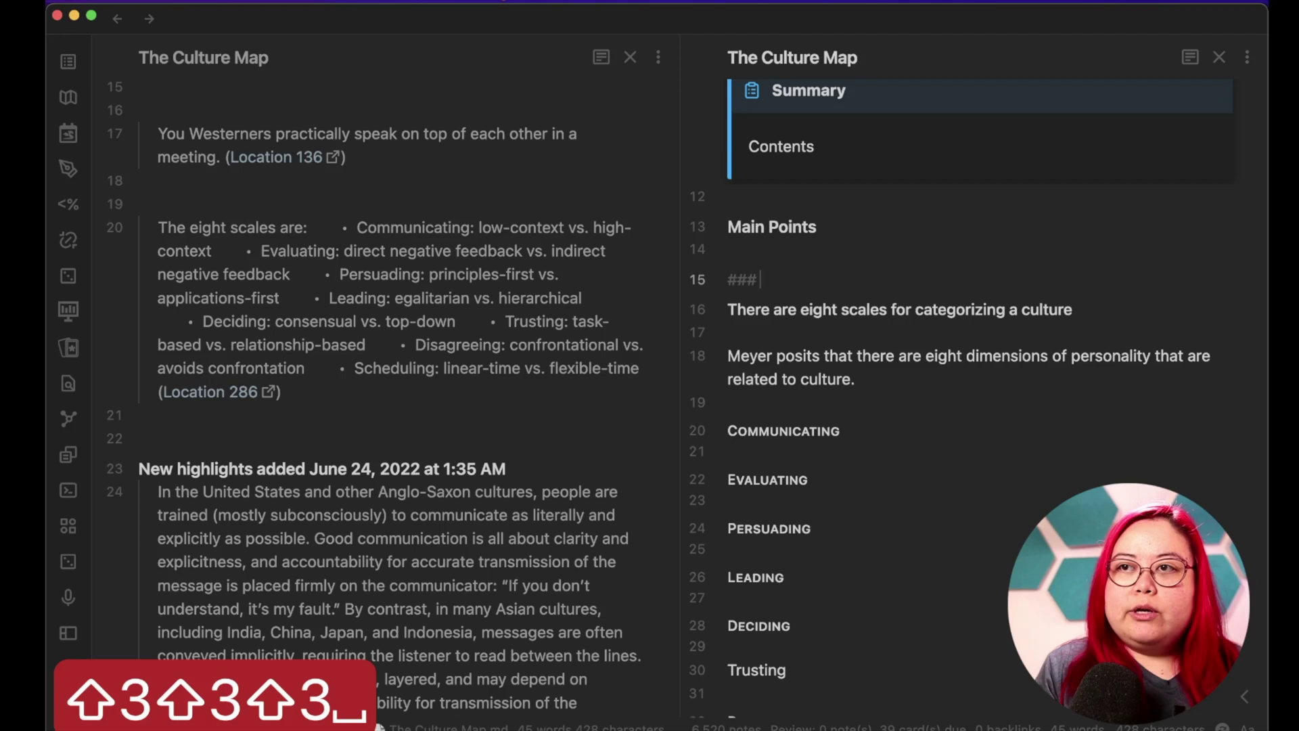
pyautogui.write('Culture is the foundation')
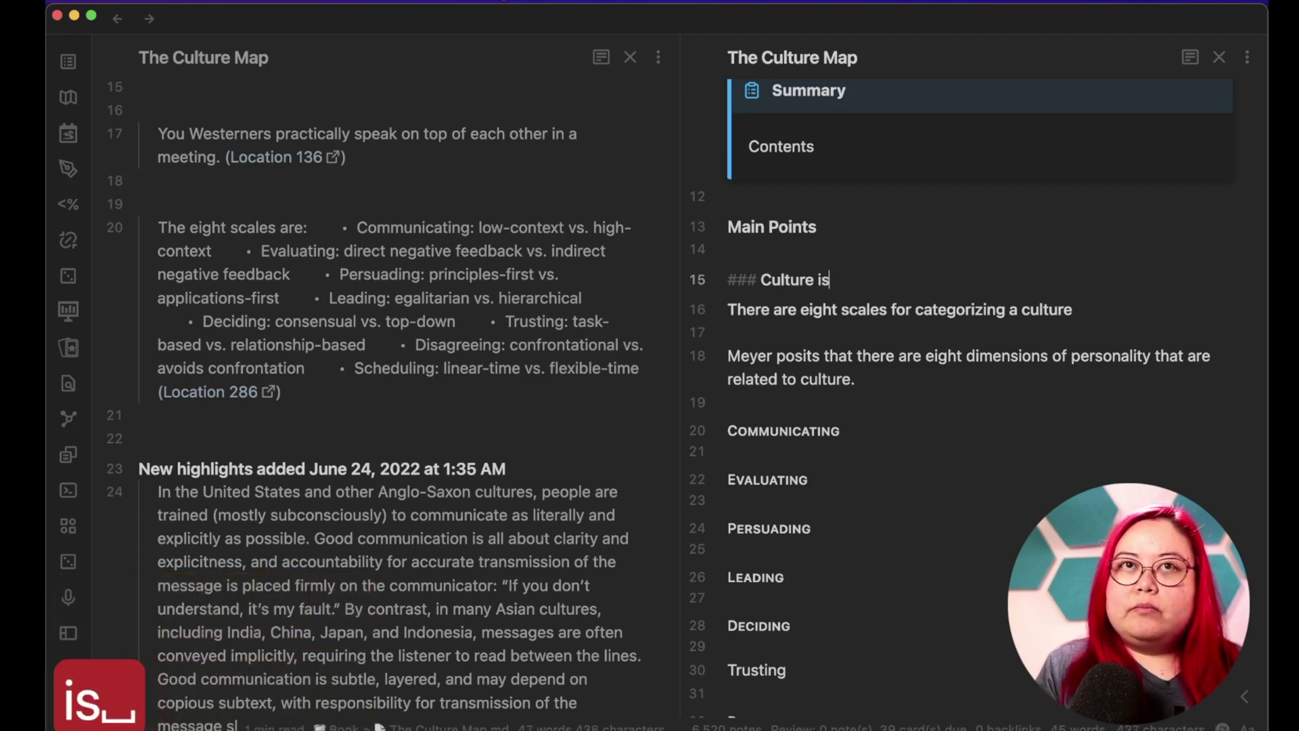
pyautogui.hotkey('alt', 'BackSpace')
pyautogui.write('starting point for ')
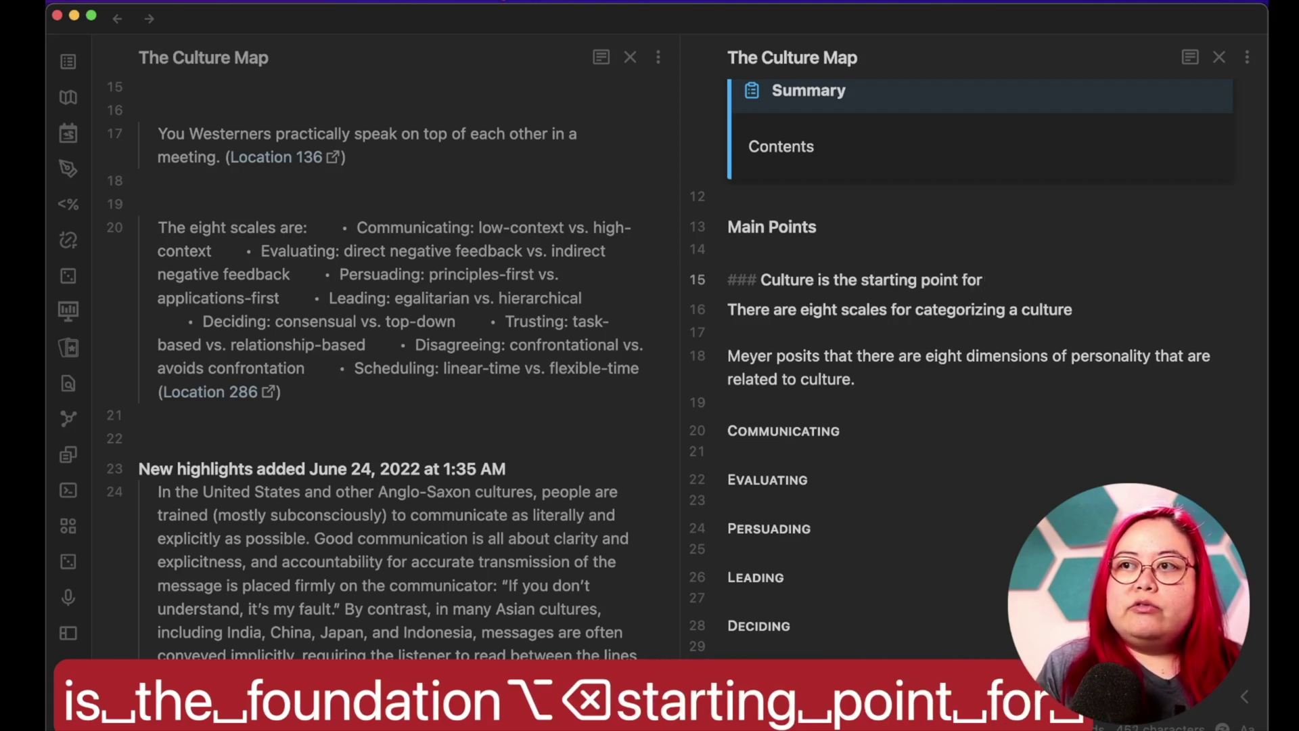
pyautogui.write('an indi i')
pyautogui.press('BackSpace')
pyautogui.press('BackSpace')
pyautogui.write("vidual's personality")
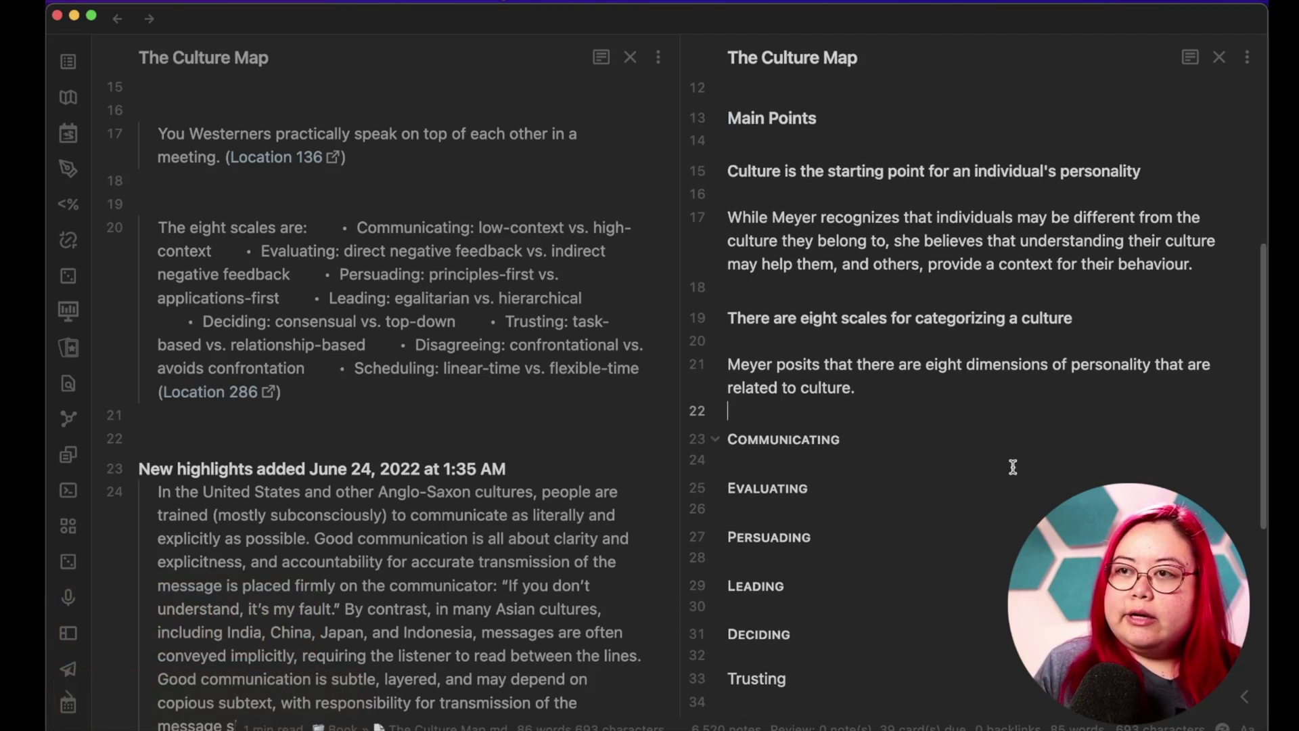
# Add two bold bullets under the Communicating subheading: "Low context" and "High context".
pyautogui.click(1019, 450)
pyautogui.press('Return')
pyautogui.write('-')
pyautogui.press('super+b')
pyautogui.write('Low context**')
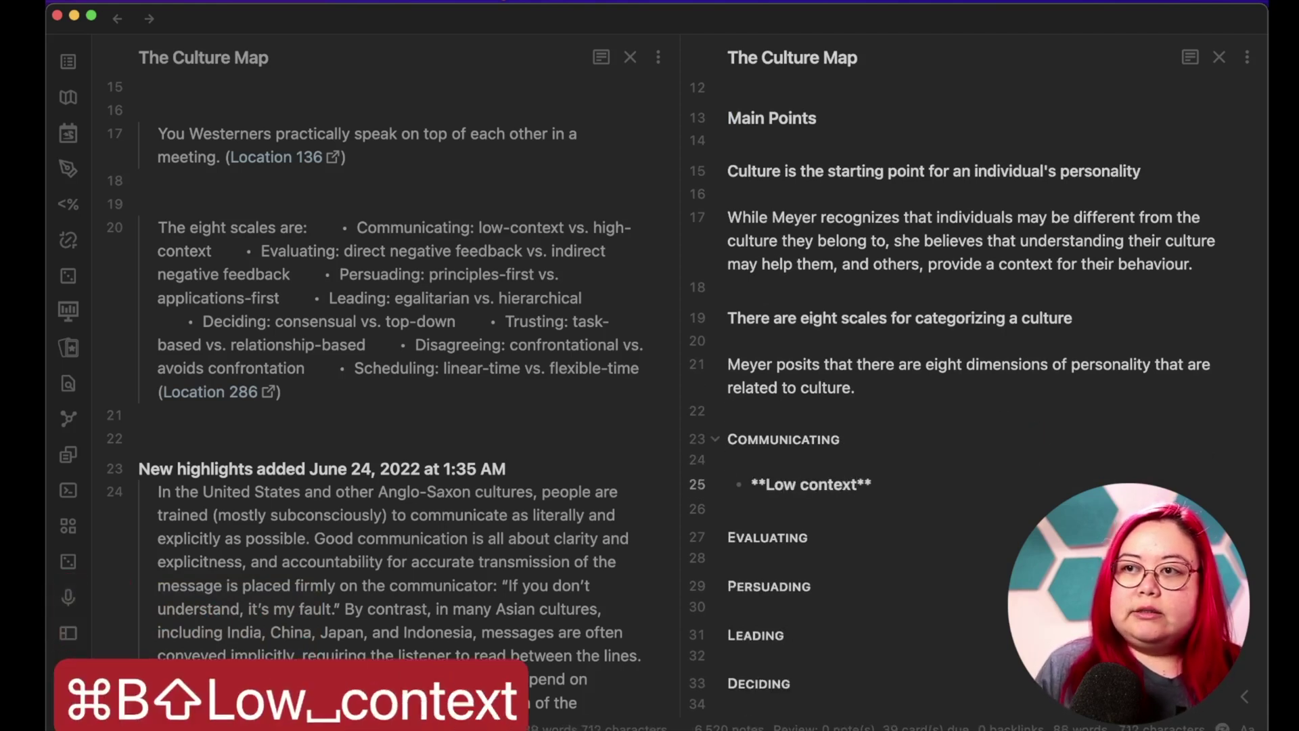
pyautogui.press('Return')
pyautogui.press('super+b')
pyautogui.write('High context')
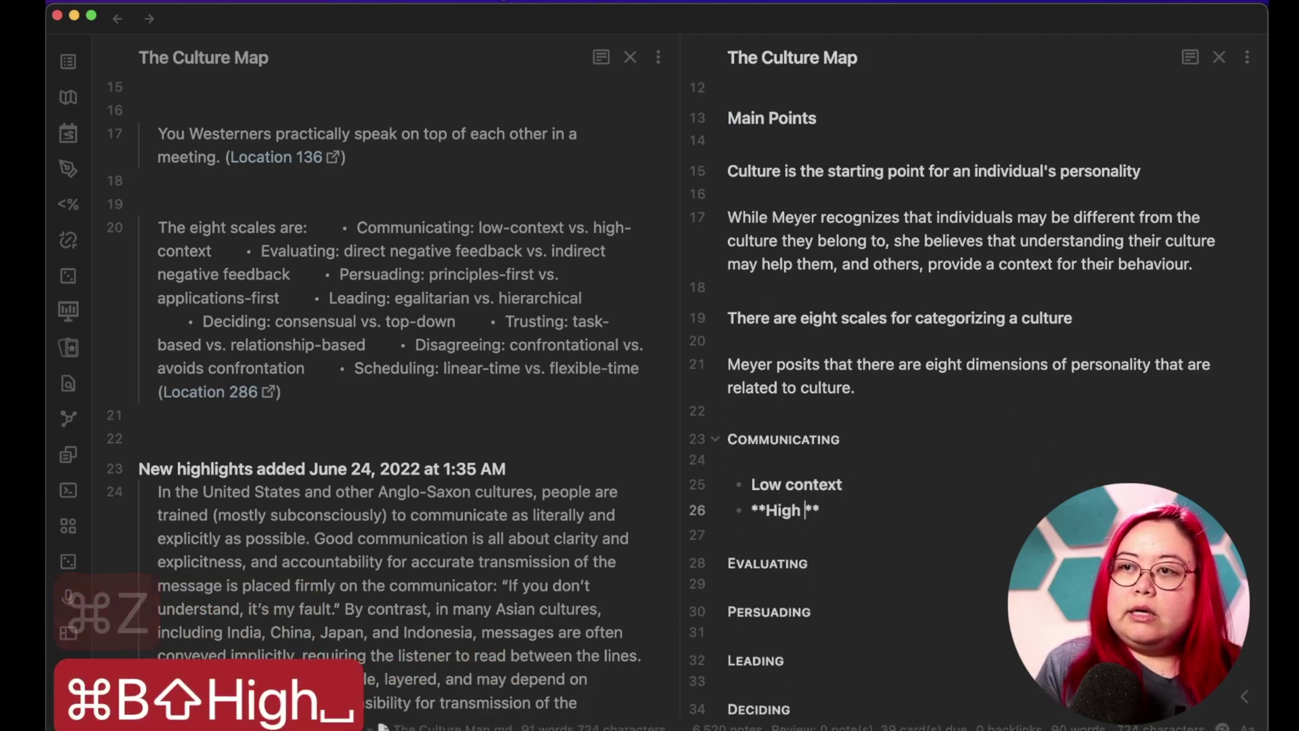
pyautogui.press('Down')
pyautogui.press('Down')
pyautogui.press('Down')
# Review the outlined scales and their bullets in the book note alongside the source highlights on low- and high-context communication.
pyautogui.click(919, 401)
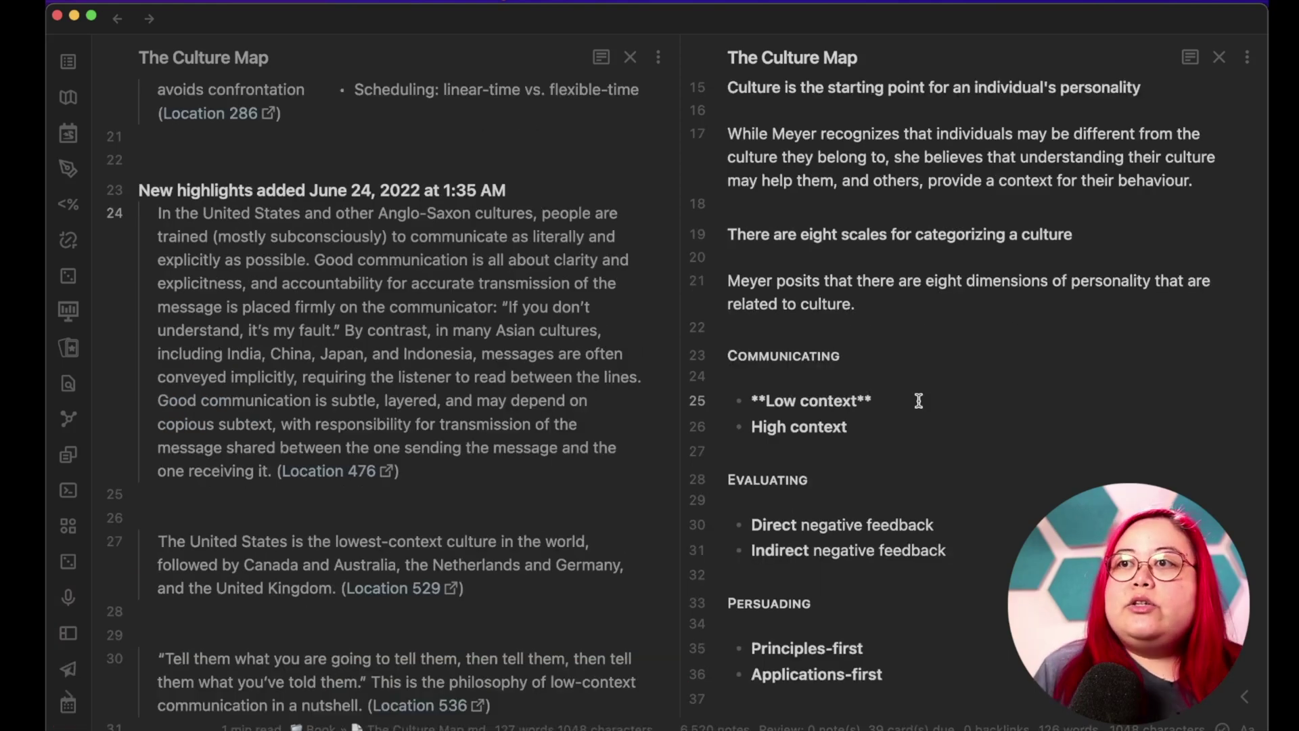
pyautogui.scroll(-1, 1010, 347)
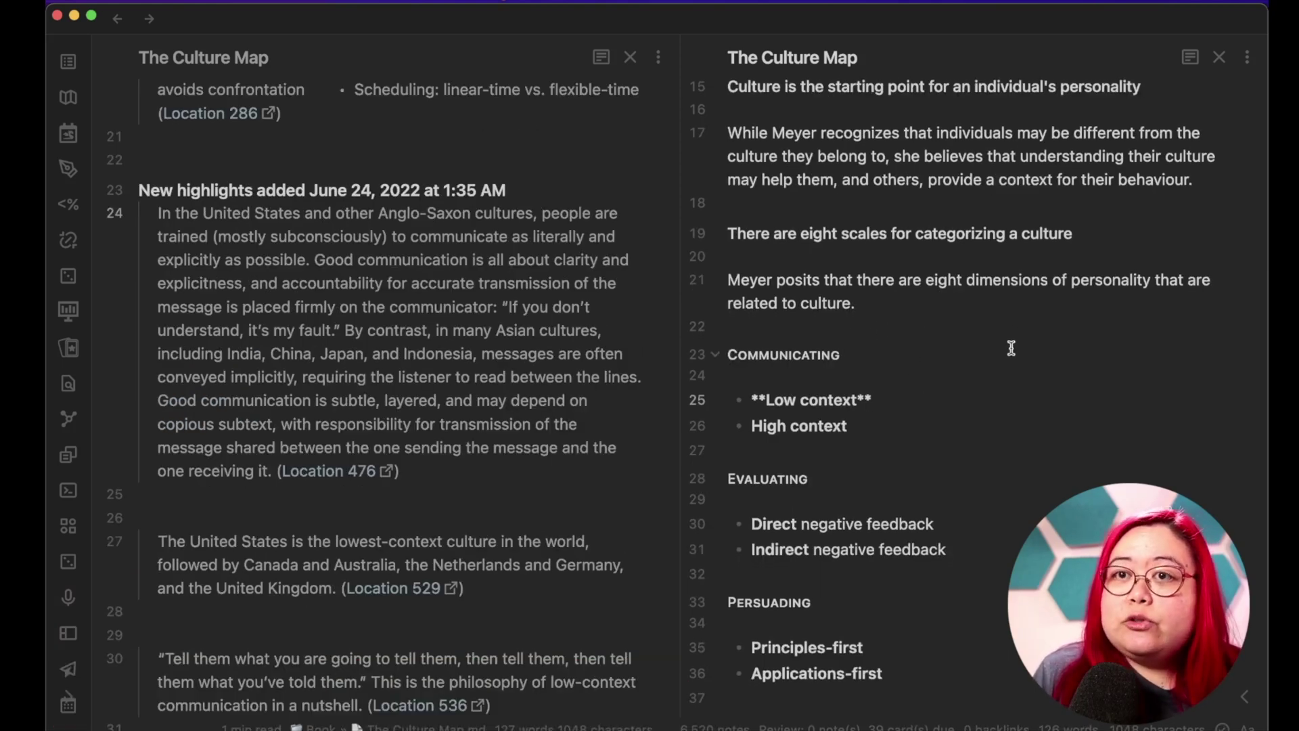
pyautogui.scroll(-10, 1038, 338)
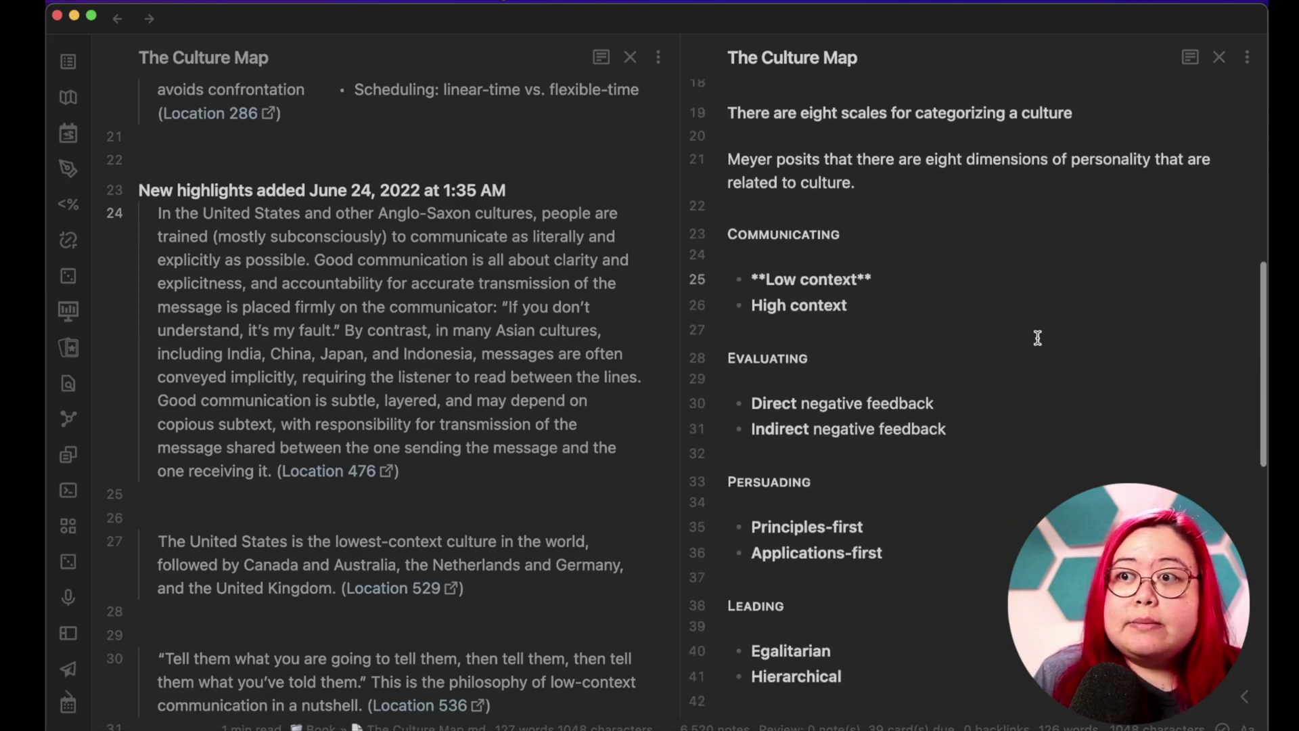
pyautogui.scroll(15, 1037, 335)
pyautogui.scroll(-3, 934, 300)
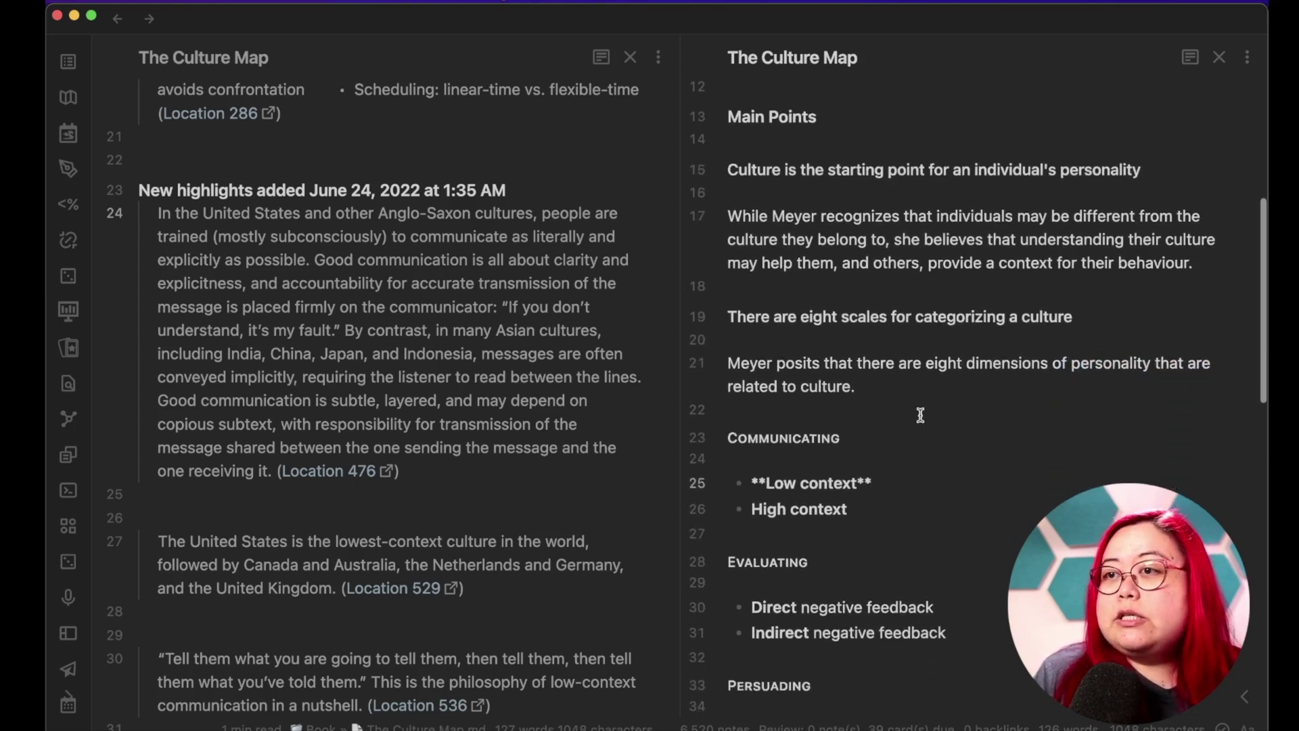
pyautogui.scroll(-4, 941, 298)
pyautogui.scroll(-3, 427, 338)
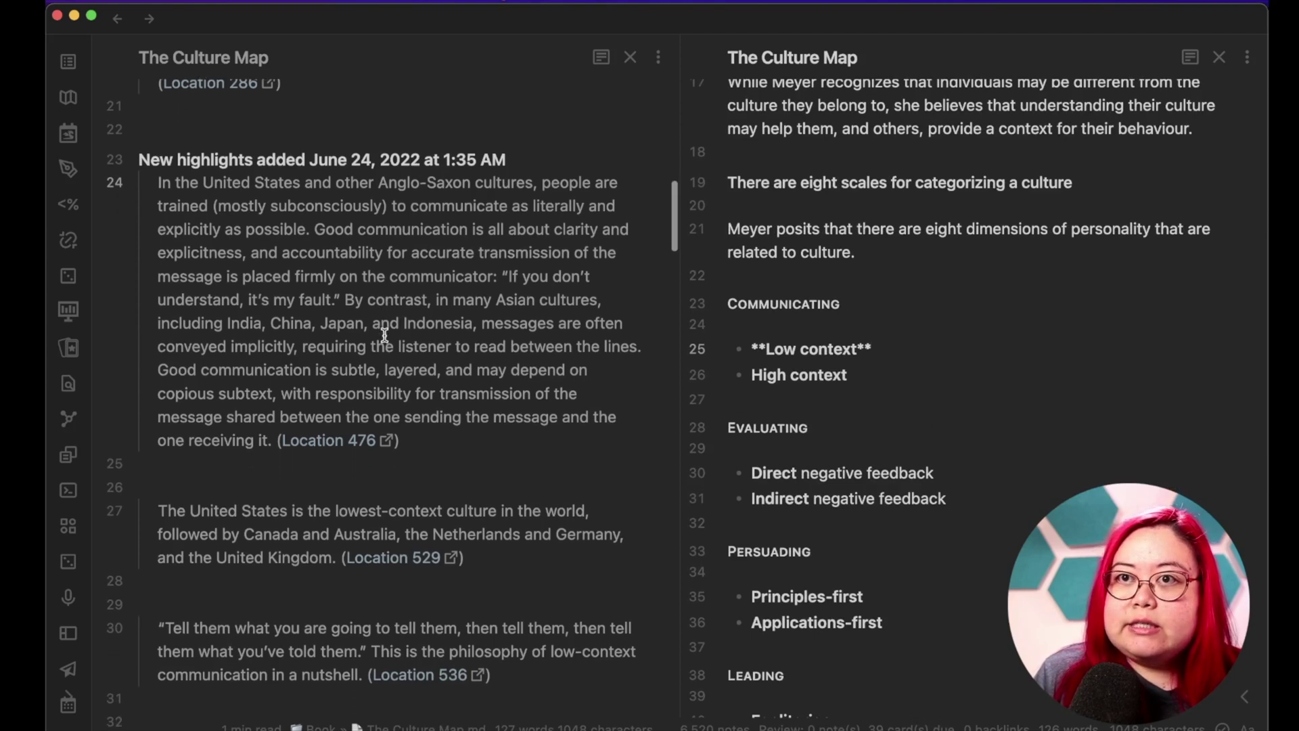
pyautogui.scroll(1, 474, 366)
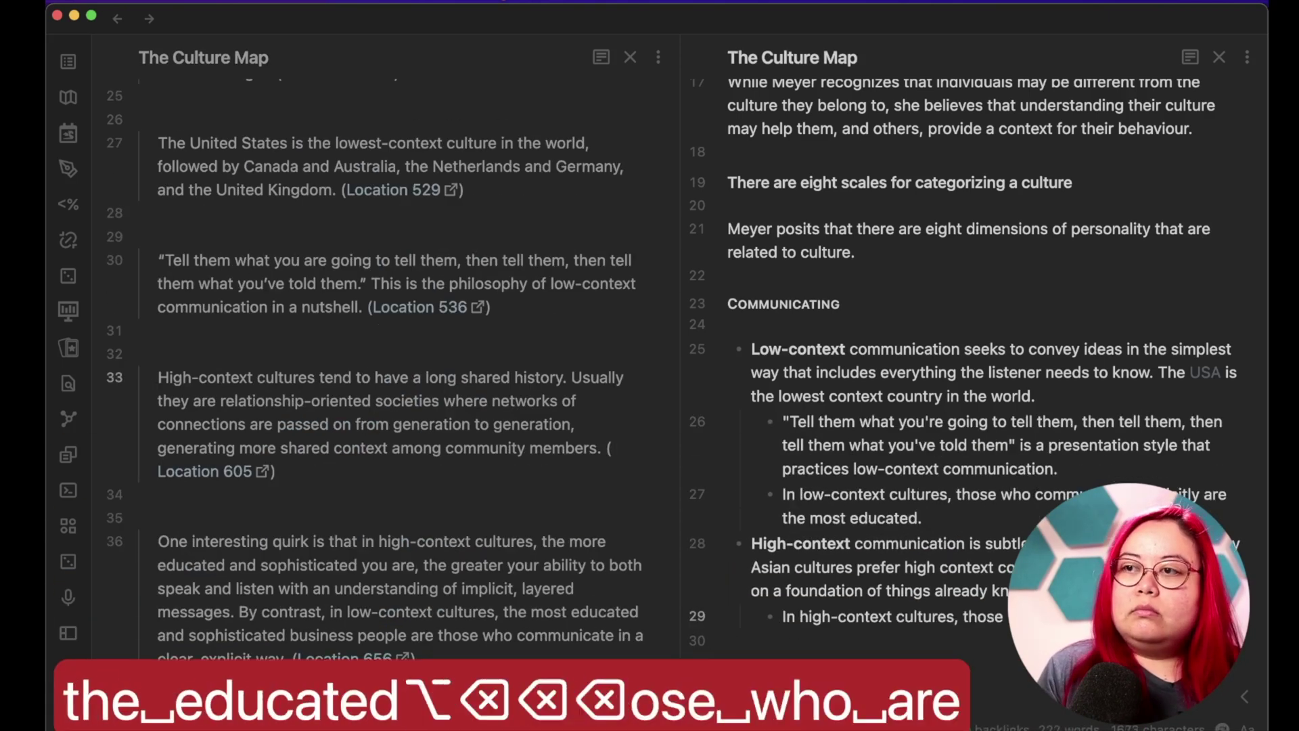
# Show the sidebar containing the note's outline and review the written points in the Communicating section.
pyautogui.press('ctrl+super+r')
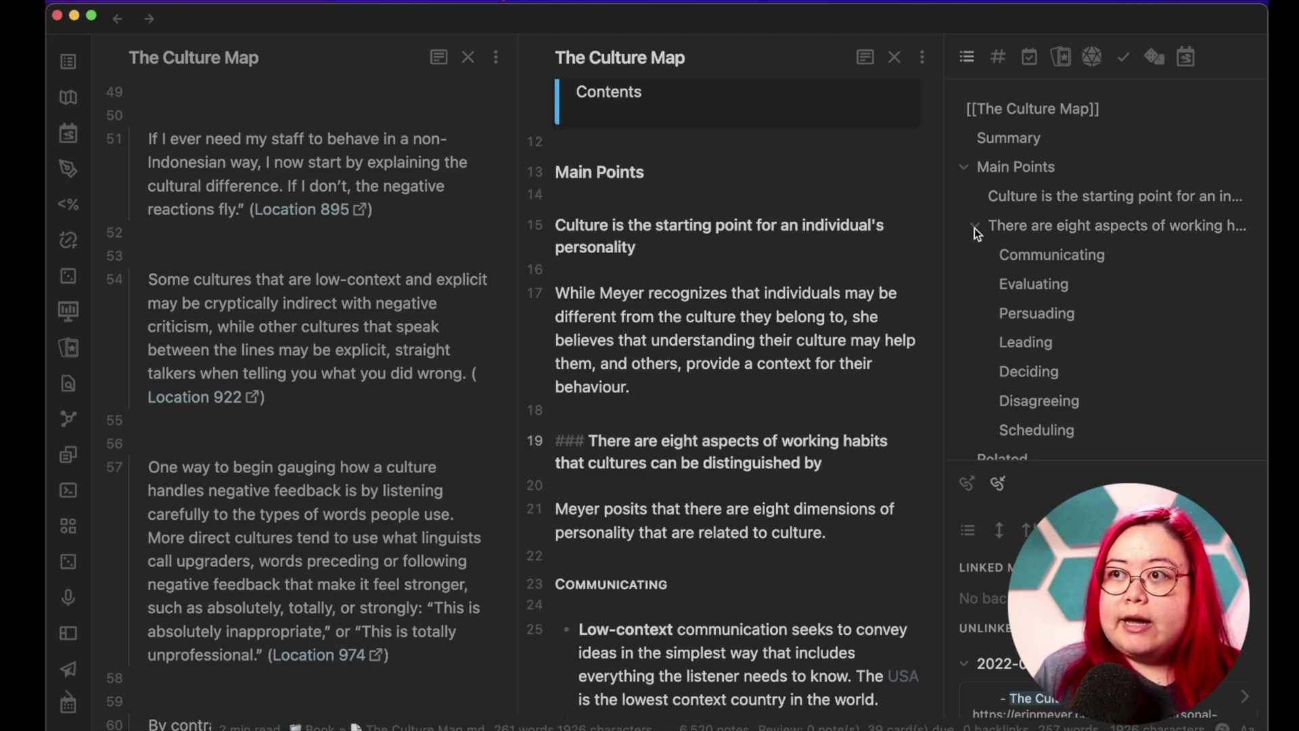
pyautogui.scroll(-7, 845, 450)
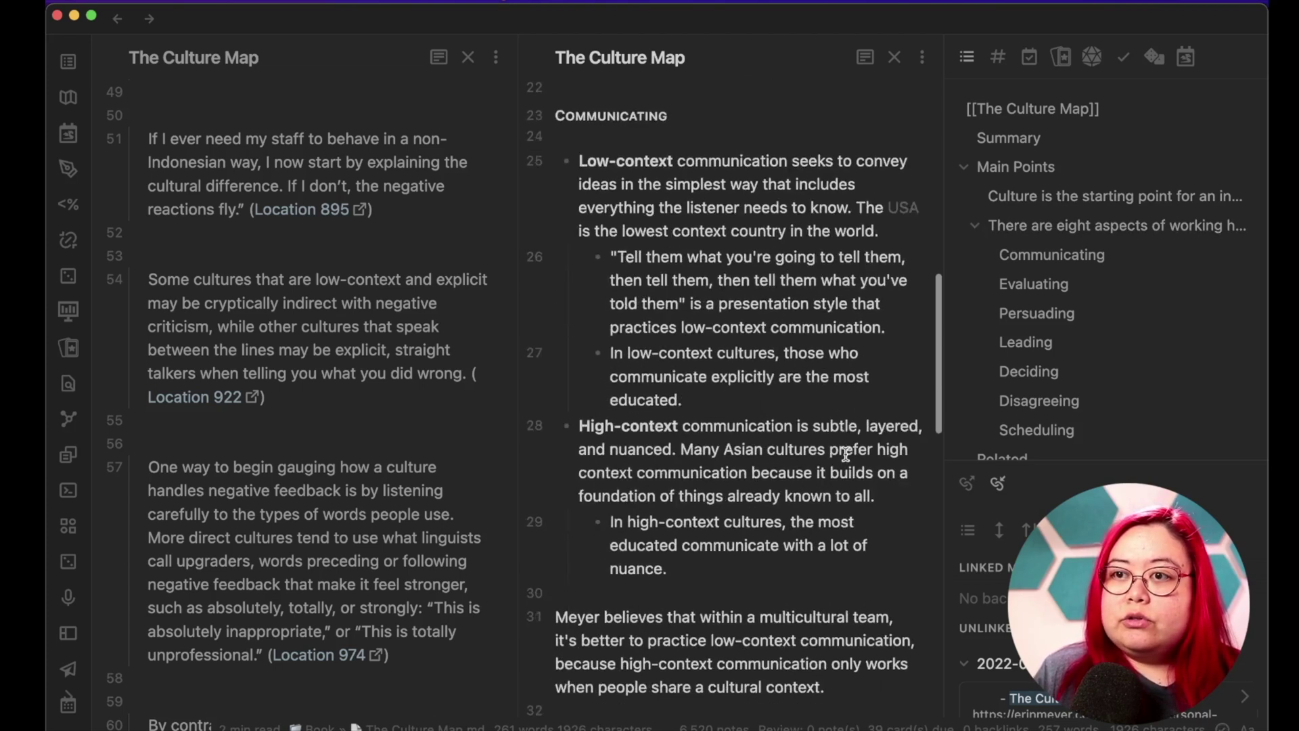
# Add the level-three heading "Understanding the cultural context of other people can help you communicate with them." after the Scheduling bullets.
pyautogui.scroll(-15, 844, 452)
pyautogui.click(774, 298)
pyautogui.press('Return')
pyautogui.press('Return')
pyautogui.write('### Unders')
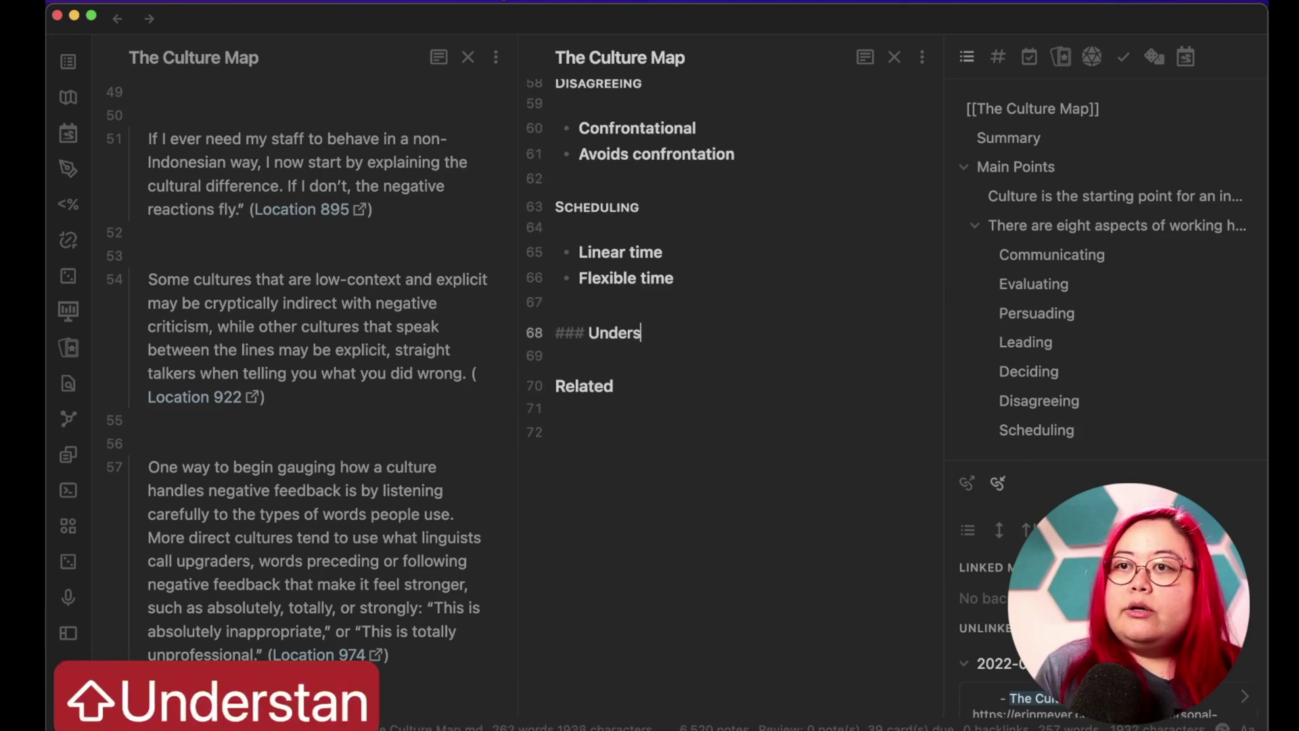
pyautogui.write('tanding the culture')
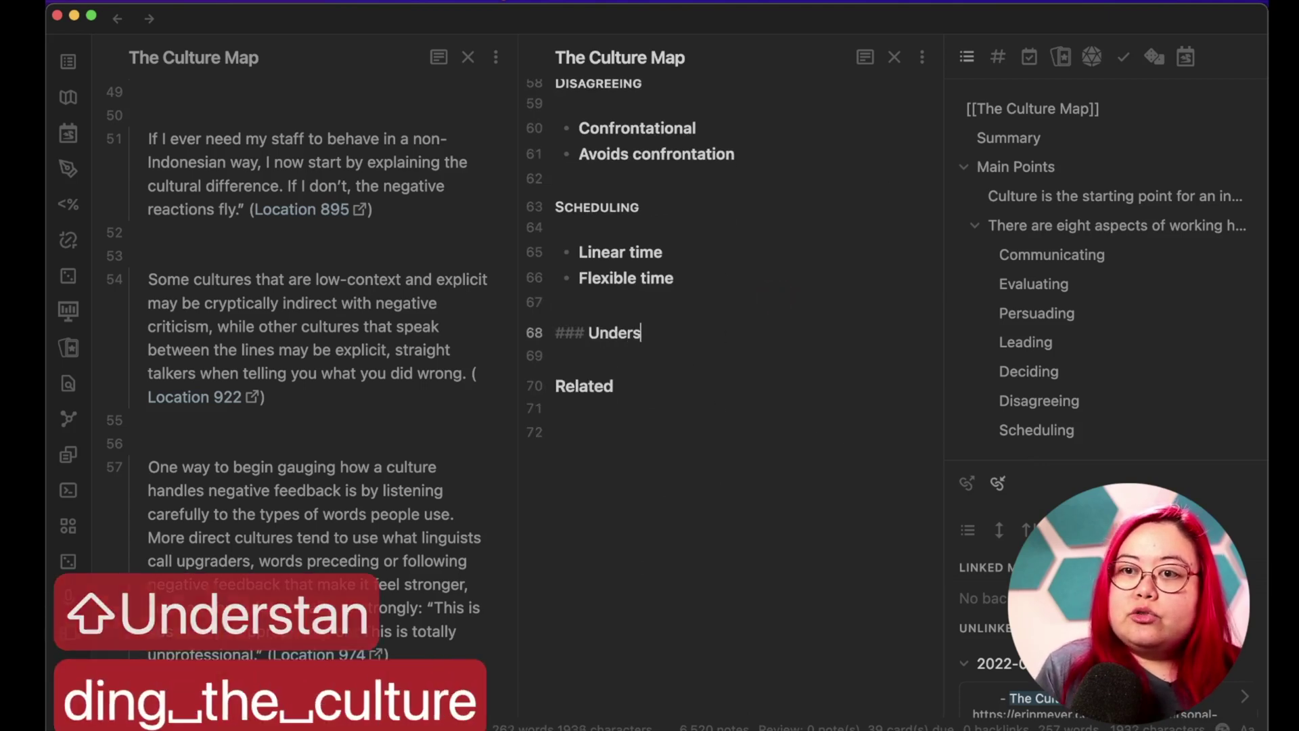
pyautogui.press('BackSpace')
pyautogui.write('al context')
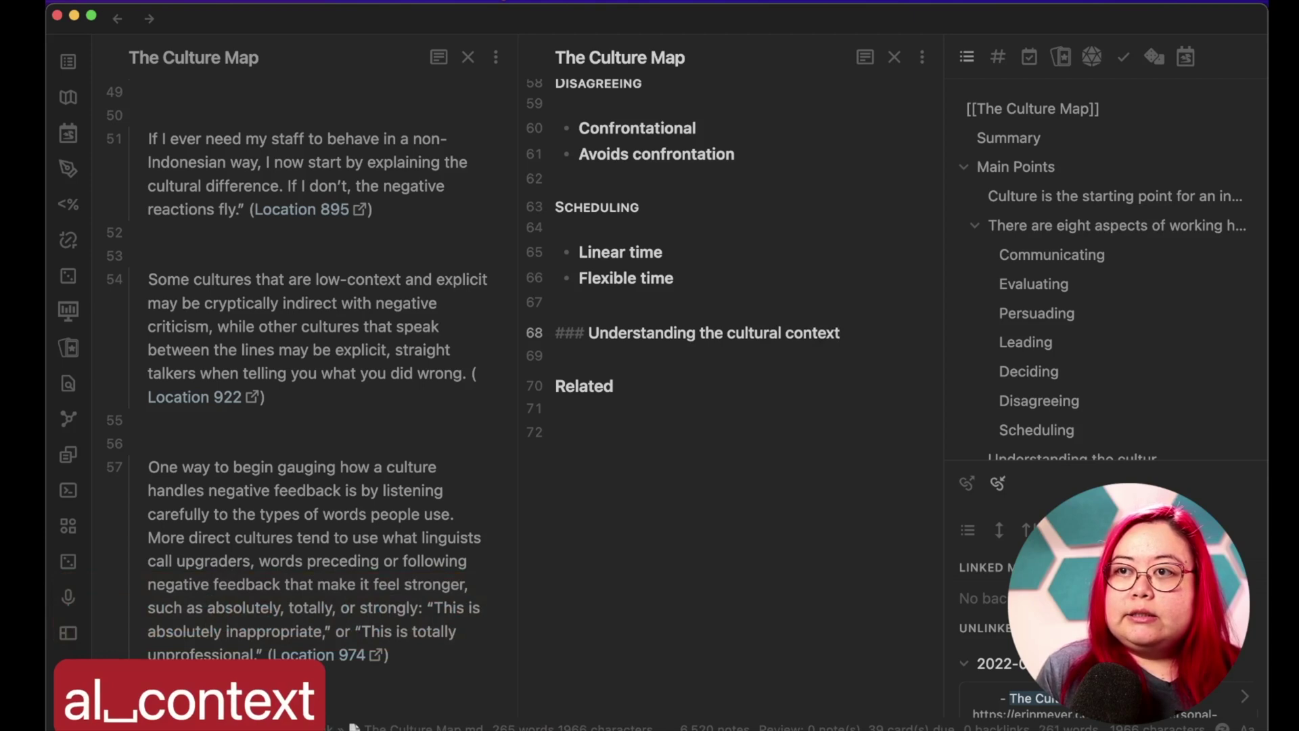
pyautogui.write(' of other peop')
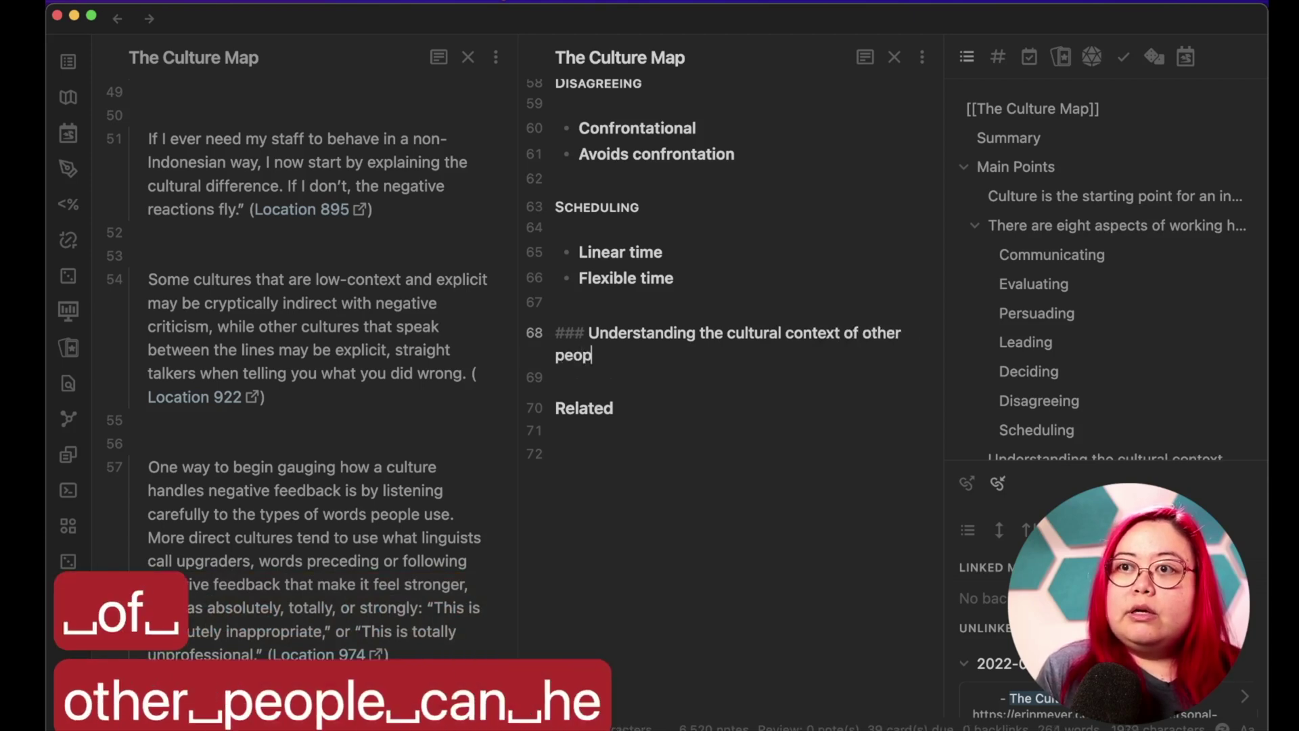
pyautogui.write('le can help you communica')
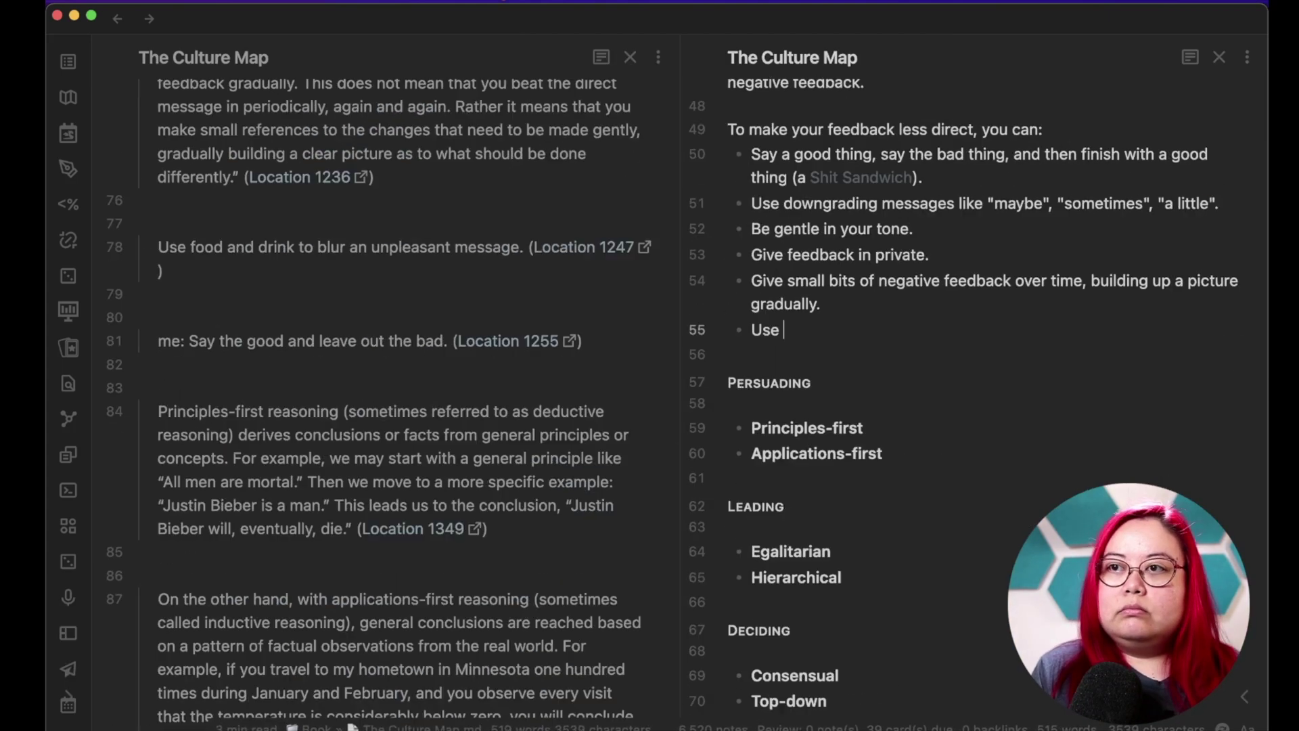
# Add the tip "Deliver the feedback in a comfortable environment (use food or drink)." and link Principles-first persuading to Deductive reasoning.
pyautogui.write('Deliver the feedback in a comfortable environment (use food or drink). persuading uses [[Deductive reasoning]]')
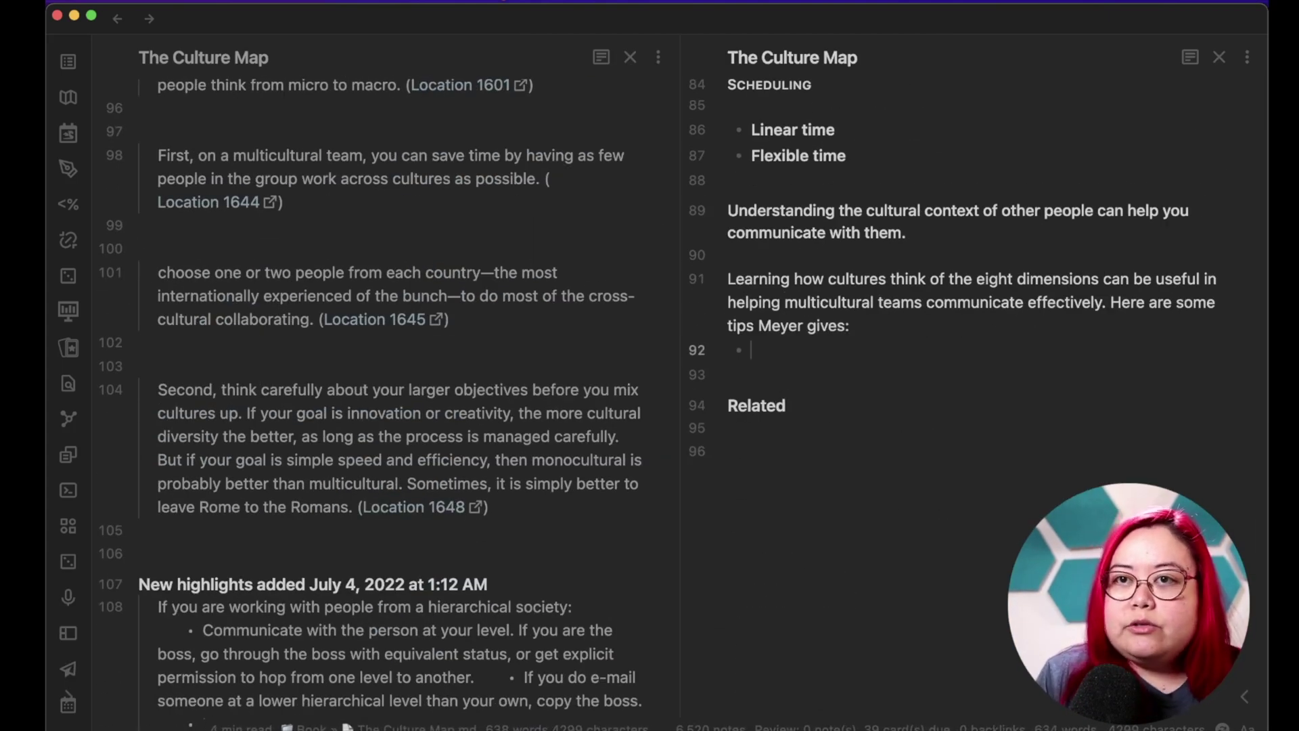
# Add the bullets "Prefer low context communication." and "Avoid working across cultures if possible." to the list of Meyer's tips.
pyautogui.write('Prefer low-')
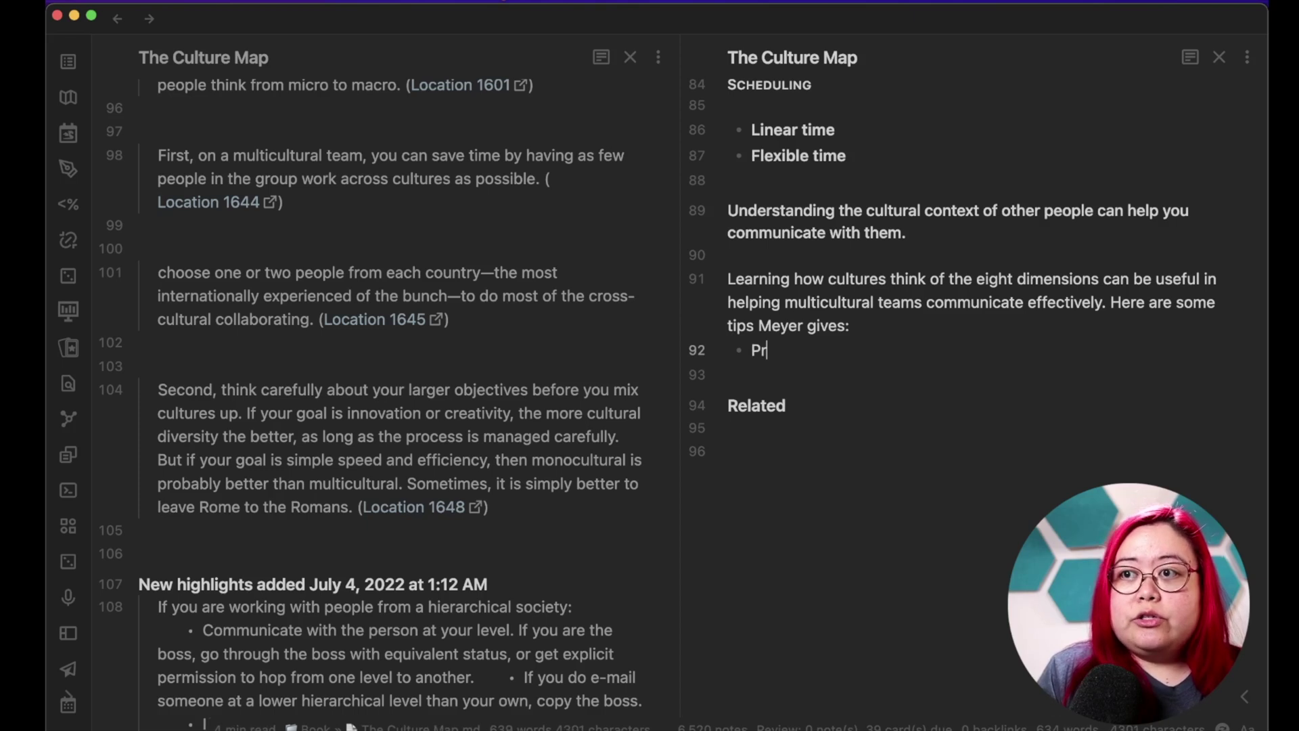
pyautogui.press('BackSpace')
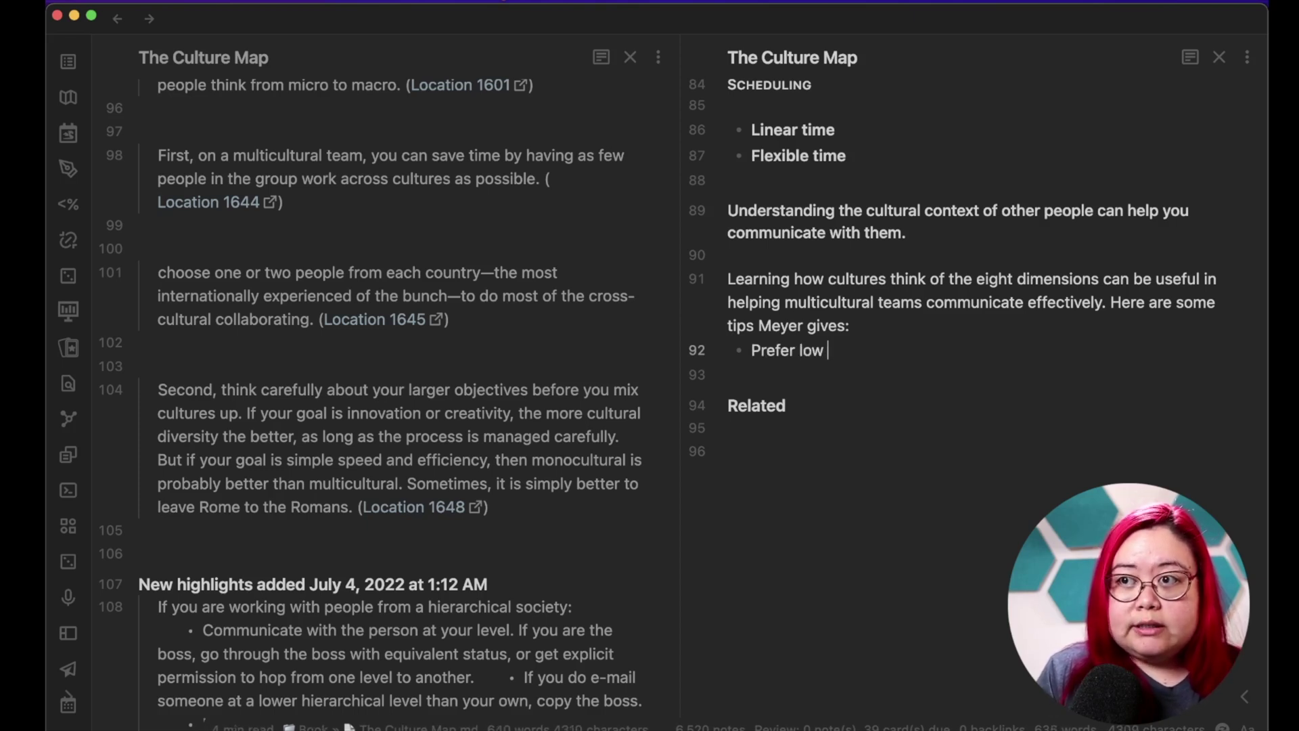
pyautogui.write('context communication.')
pyautogui.press('Return')
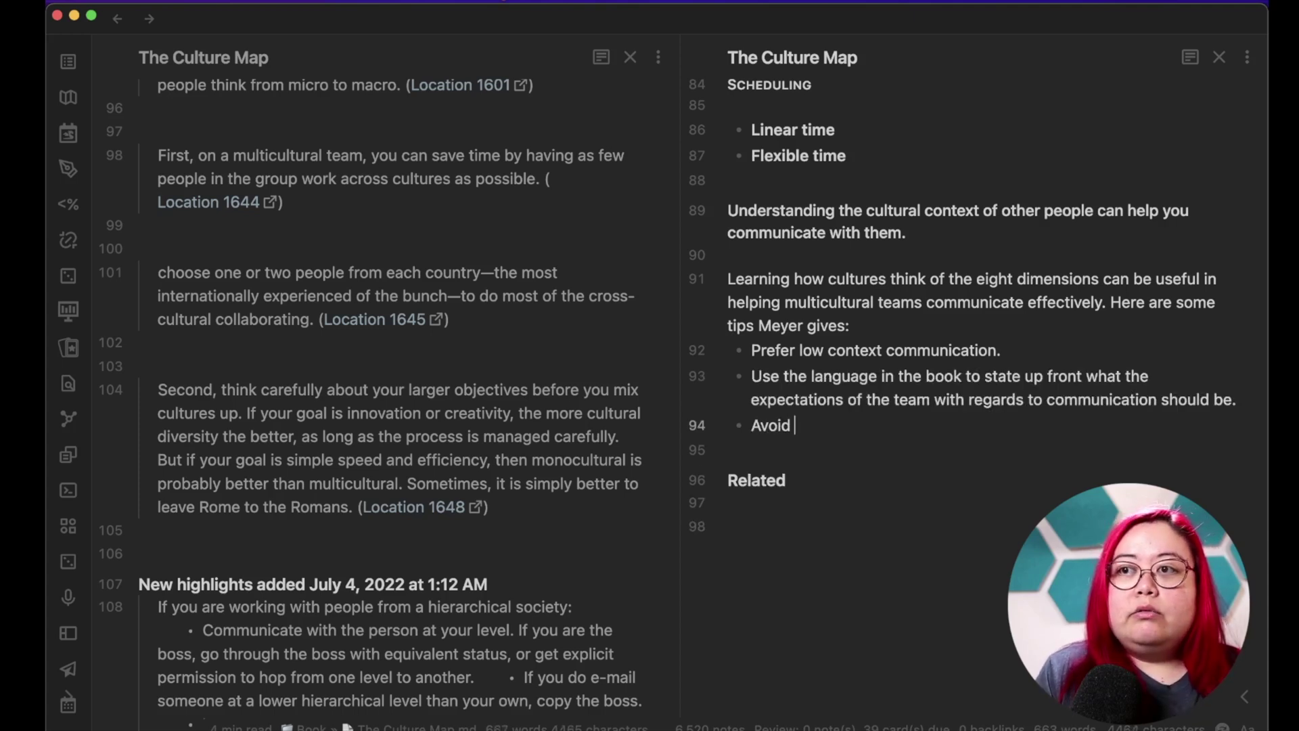
pyautogui.write('workin')
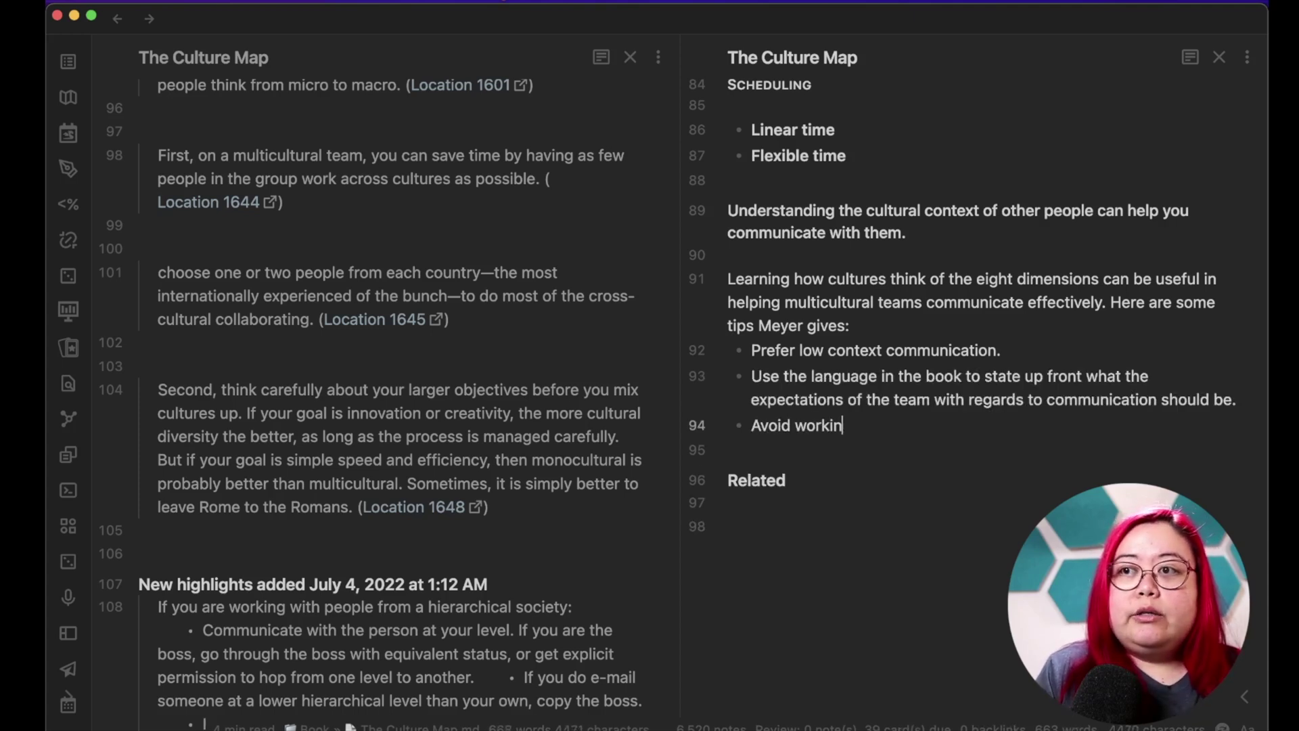
pyautogui.write('g across cultures ')
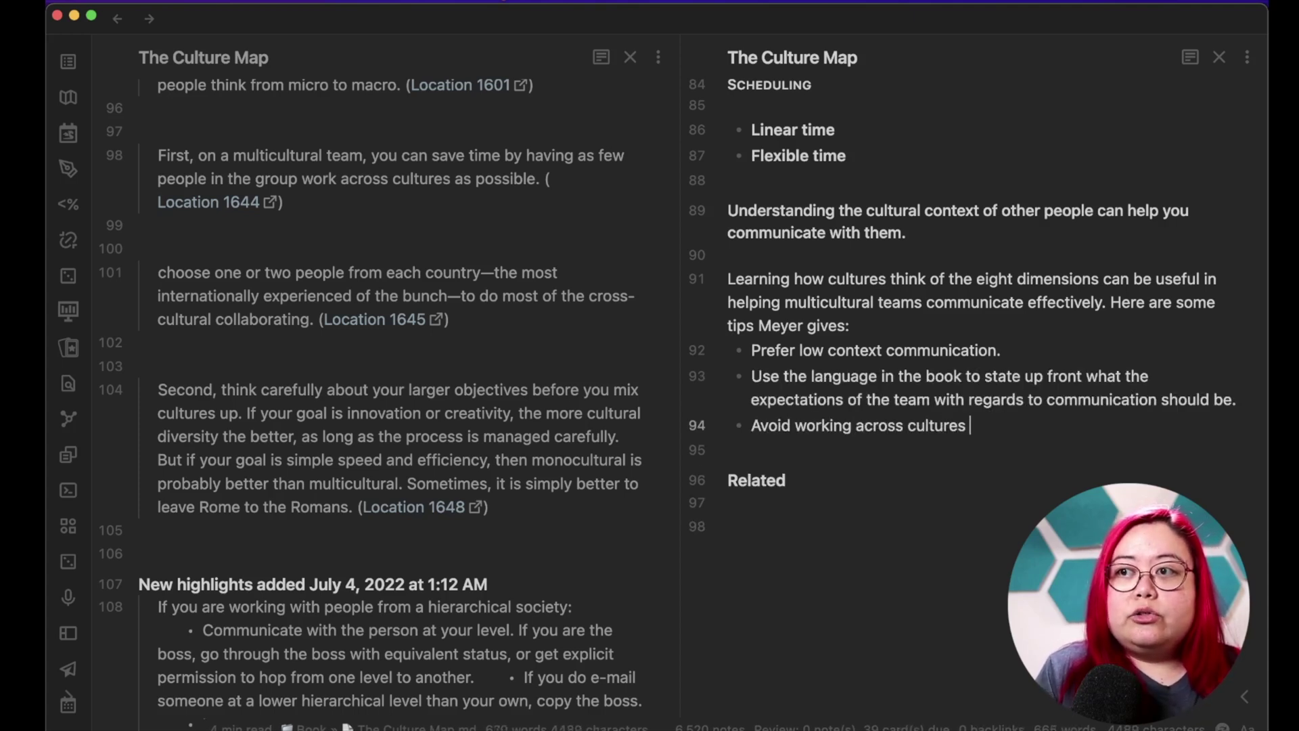
pyautogui.write('if possible.')
# Add tips on choosing internationally minded people to do the communicating and tailoring your communication style to the type of work needed.
pyautogui.press('Return')
pyautogui.write('Choose ')
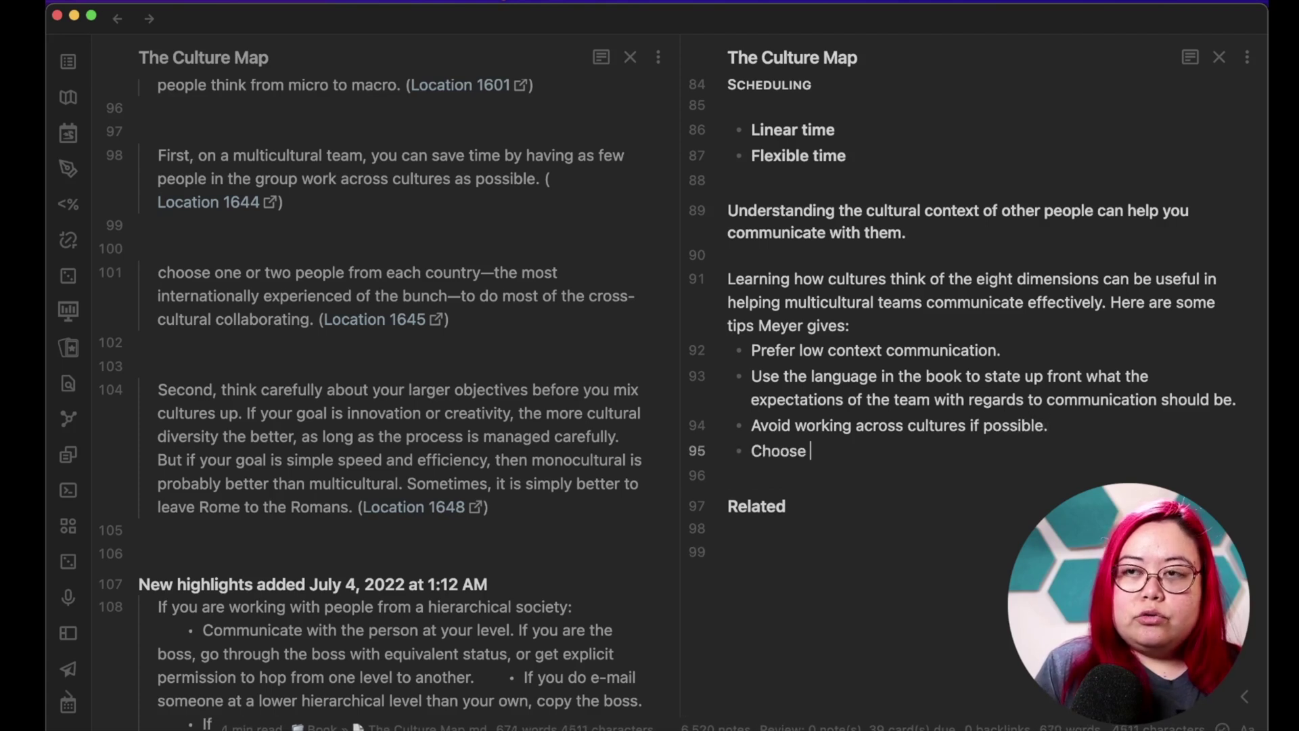
pyautogui.write('people who are internationally minded to do the communicating.')
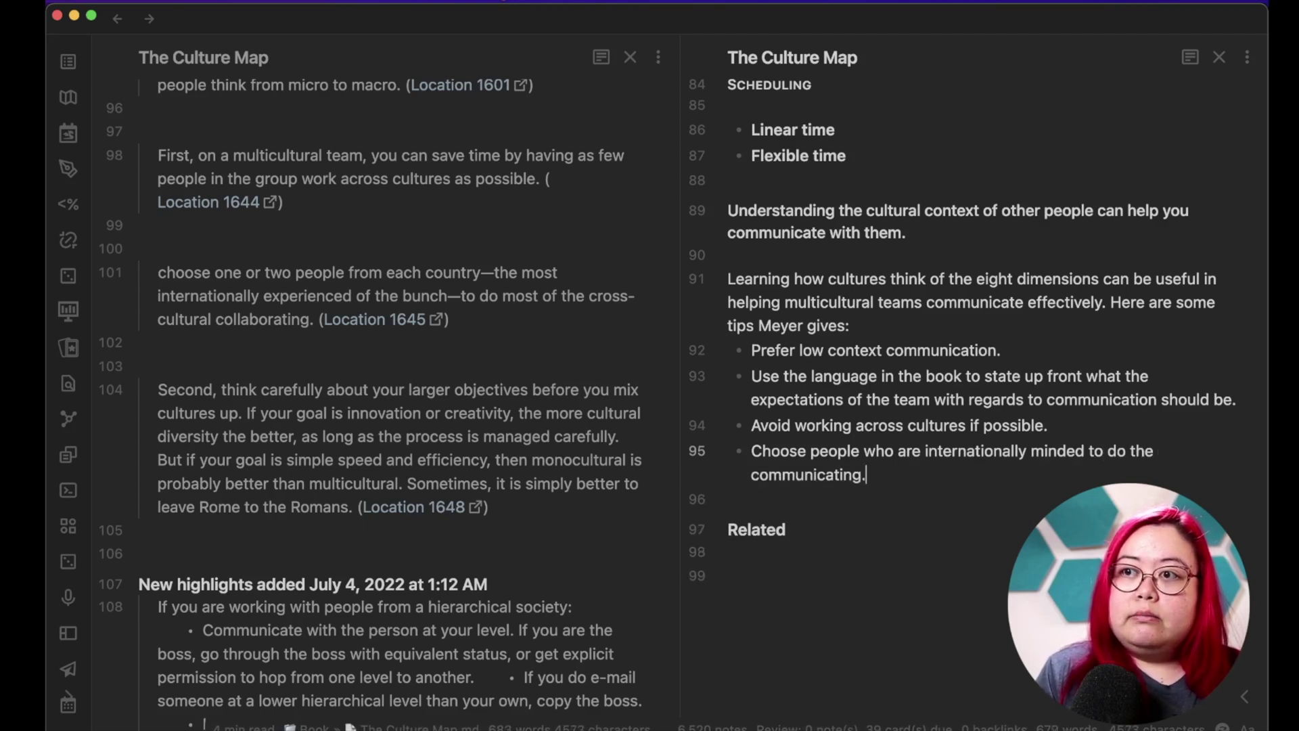
pyautogui.press('Return')
pyautogui.write('Tailor your communication style to the type')
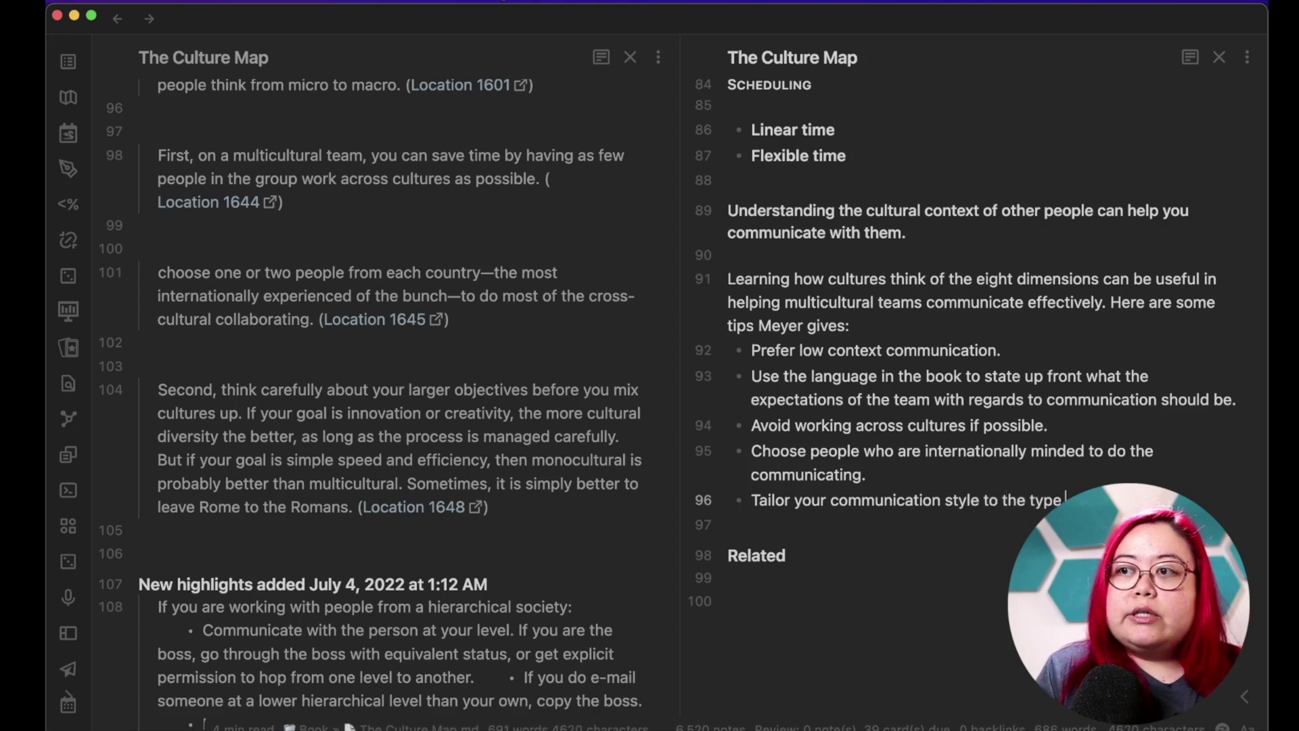
pyautogui.write('ture it needs')
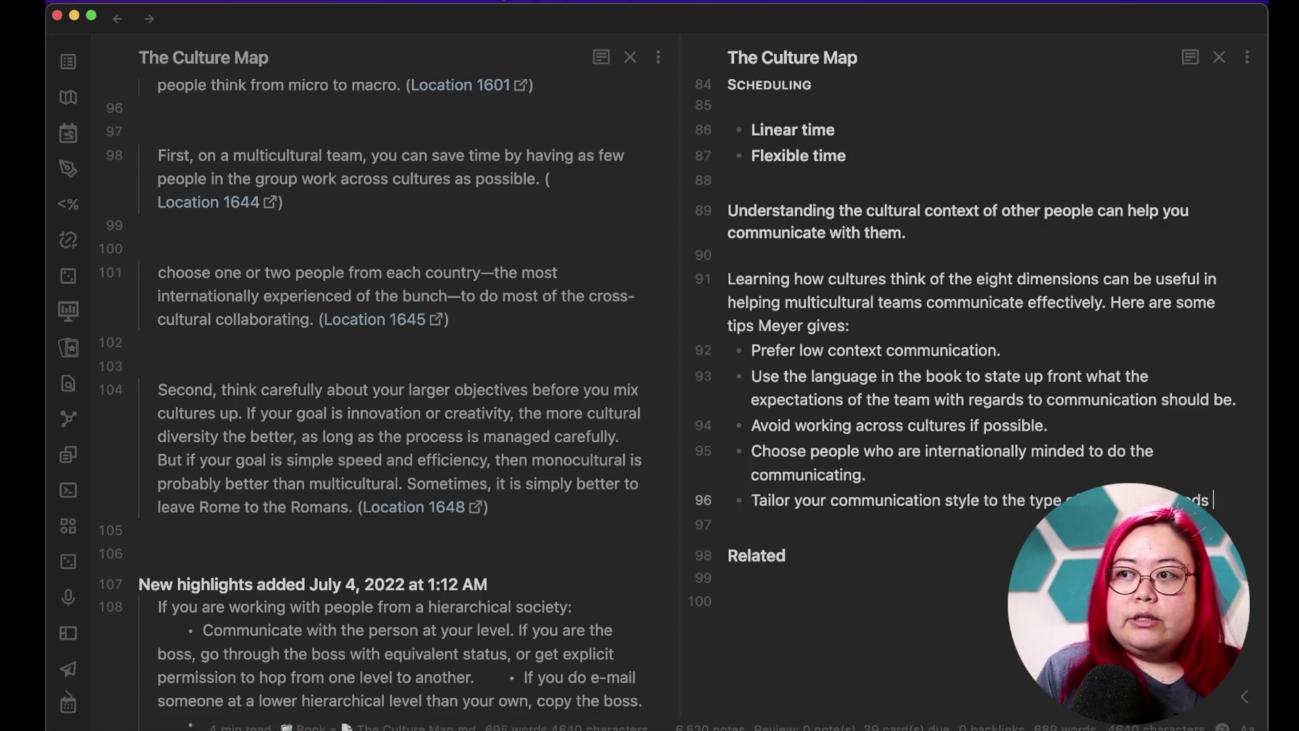
# Add the line "Cultures also differ in terms of how they view leadership." under the Leading subheading.
pyautogui.scroll(-5, 392, 379)
pyautogui.scroll(10, 974, 271)
pyautogui.click(727, 375)
pyautogui.write('Cultures also differ in terms of how they view leadership.')
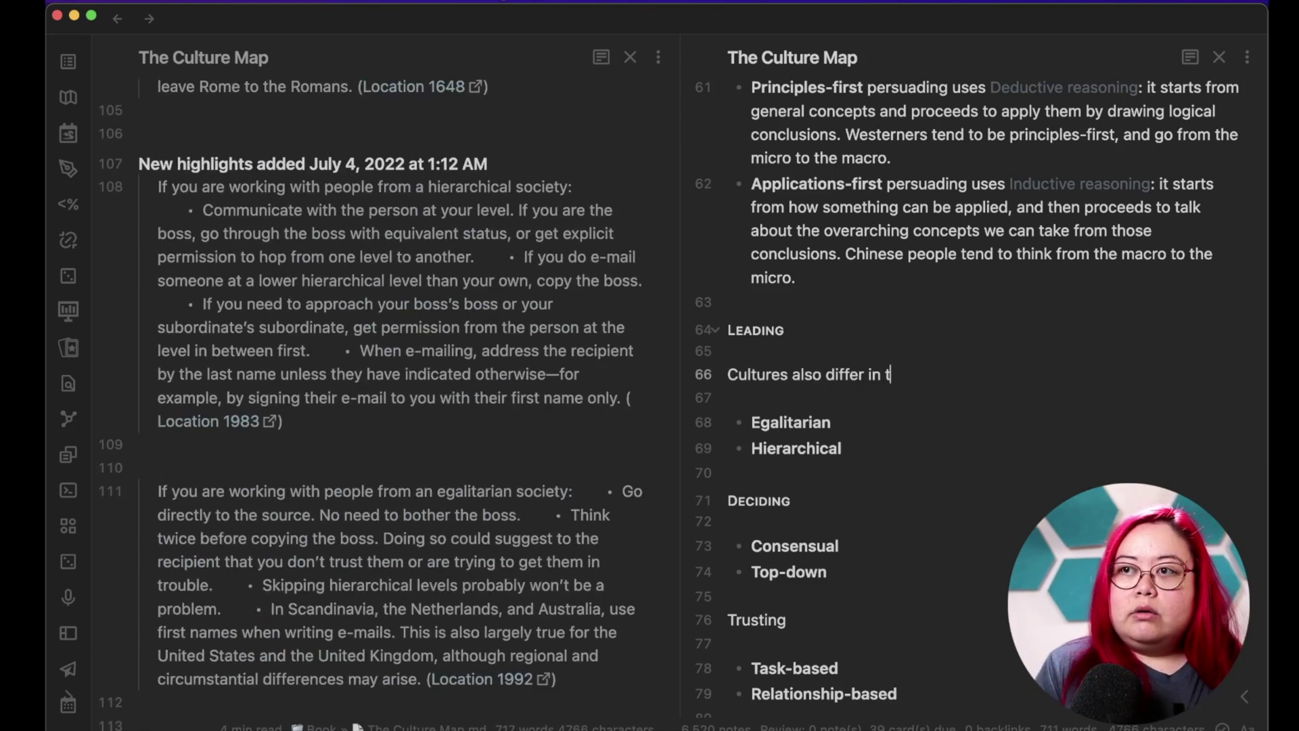
# Extend the Egalitarian bullet to say these cultures treat everyone as equals despite higher positions and talk to superiors frankly.
pyautogui.click(841, 422)
pyautogui.write('cultures treat everyone as equals, even if oneo')
pyautogui.press('BackSpace')
pyautogui.write("of them have higher positions in the company. People from these cultures don't shy away from talking to superiors frankly.")
# Extend the Hierarchical bullet with respect based on position, importance of how leaders behave and look, and self-value judged by perception of leaders.
pyautogui.click(841, 495)
pyautogui.write('cultures place a larger')
pyautogui.press('BackSpace')
pyautogui.press('BackSpace')
pyautogui.press('BackSpace')
pyautogui.press('BackSpace')
pyautogui.press('BackSpace')
pyautogui.press('BackSpace')
pyautogui.press('BackSpace')
pyautogui.press('BackSpace')
pyautogui.press('BackSpace')
pyautogui.press('BackSpace')
pyautogui.press('BackSpace')
pyautogui.press('BackSpace')
pyautogui.press('BackSpace')
pyautogui.press('BackSpace')
pyautogui.press('BackSpace')
pyautogui.write('apportion respect based on rank and place a higher degree of importance on how things look. They ')
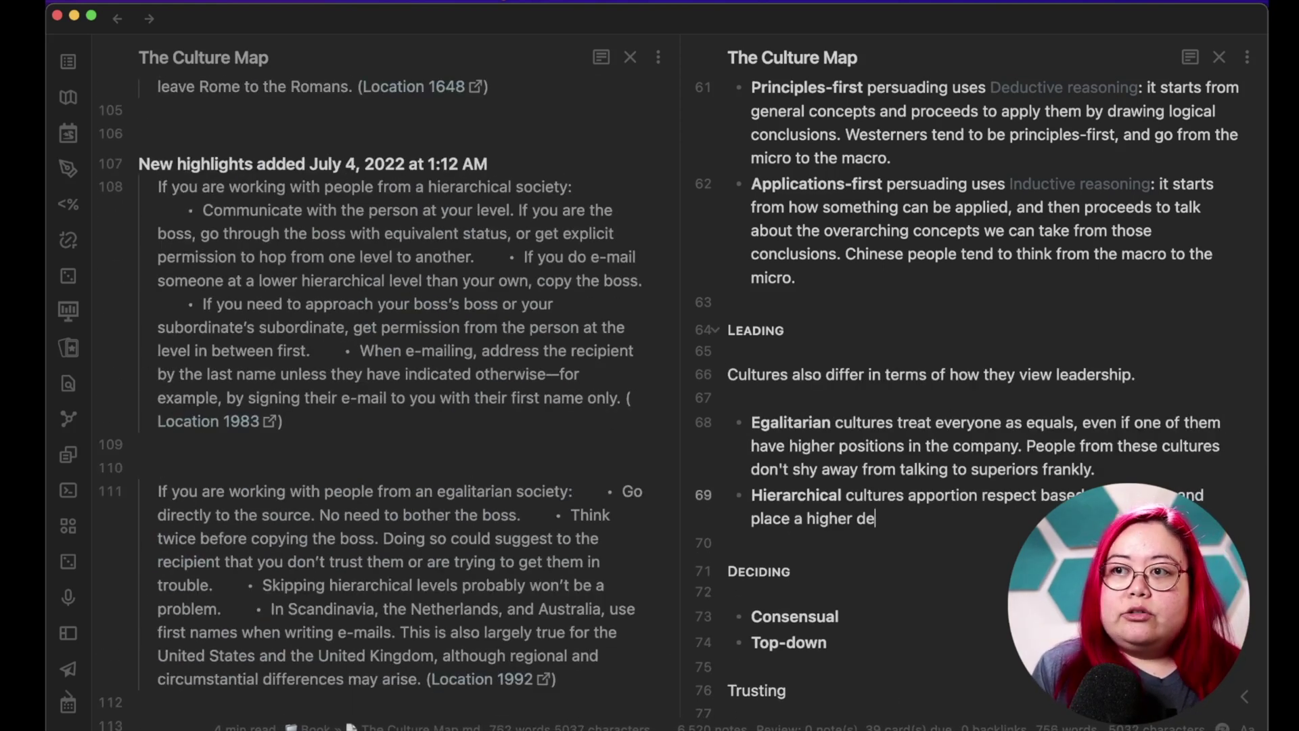
pyautogui.write('may subconsciously judge their own value based on how they perceive their leaders.')
# Add the line "Cultures can prefer to make a decision in different ways." under the Deciding subheading.
pyautogui.scroll(-5, 974, 338)
pyautogui.click(727, 334)
pyautogui.write('When making a decision')
pyautogui.press('super+BackSpace')
pyautogui.write('Cultures can prefer to make a decision in different ways.')
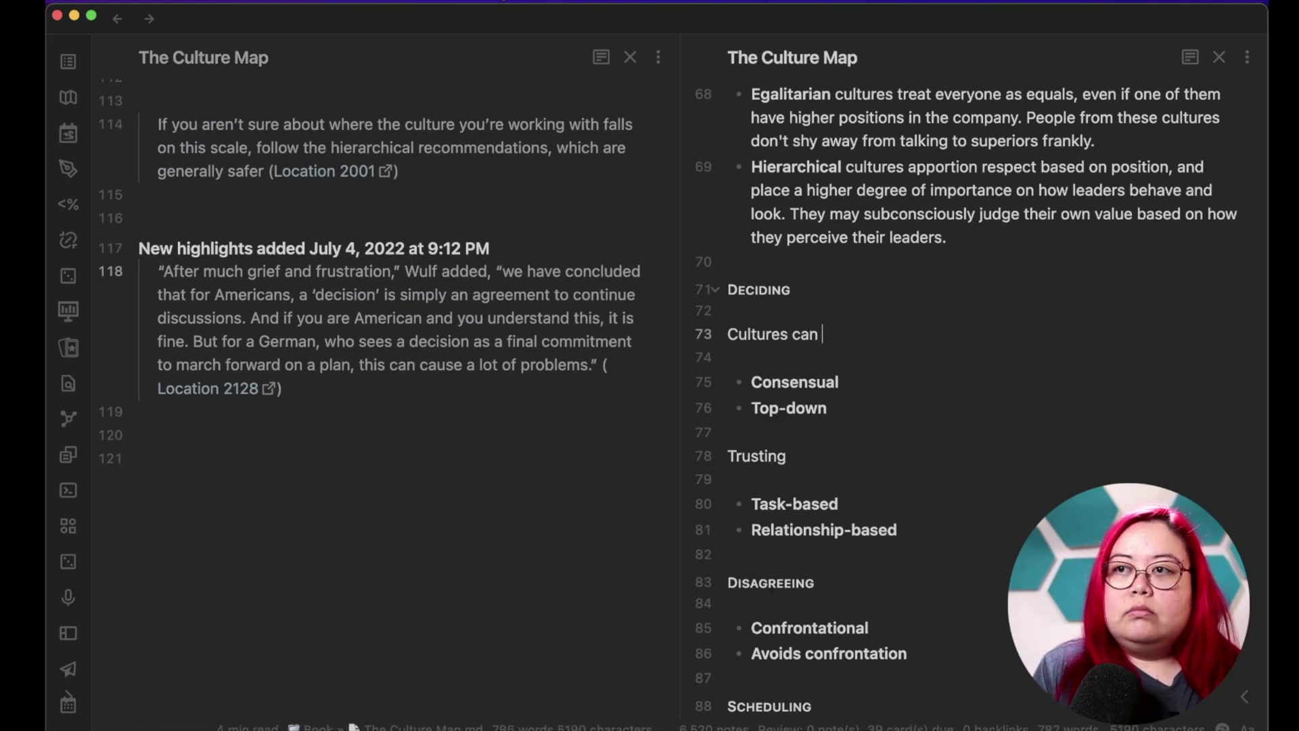
# Describe Consensual decisionmaking as involving everyone with dissent encouraged, and Top-down decisionmaking as a leader's decision to follow without complaint.
pyautogui.click(821, 381)
pyautogui.write('decisionmaking involves everyone in the team, even though it might take a while. Harmony and')
pyautogui.press('BackSpace')
pyautogui.press('BackSpace')
pyautogui.press('BackSpace')
pyautogui.press('BackSpace')
pyautogui.press('BackSpace')
pyautogui.press('BackSpace')
pyautogui.press('BackSpace')
pyautogui.press('BackSpace')
pyautogui.press('BackSpace')
pyautogui.press('BackSpace')
pyautogui.press('BackSpace')
pyautogui.press('BackSpace')
pyautogui.write('Dissent is encouraged, and harmony is fostered by making sure everyone feels listened to.')
pyautogui.click(827, 408)
pyautogui.write("decisionmaking involves the leader making a decision and expecting that decision to be followed without complaint or protest. An advantage of top-down decisionmaking is that it's usually faster.")
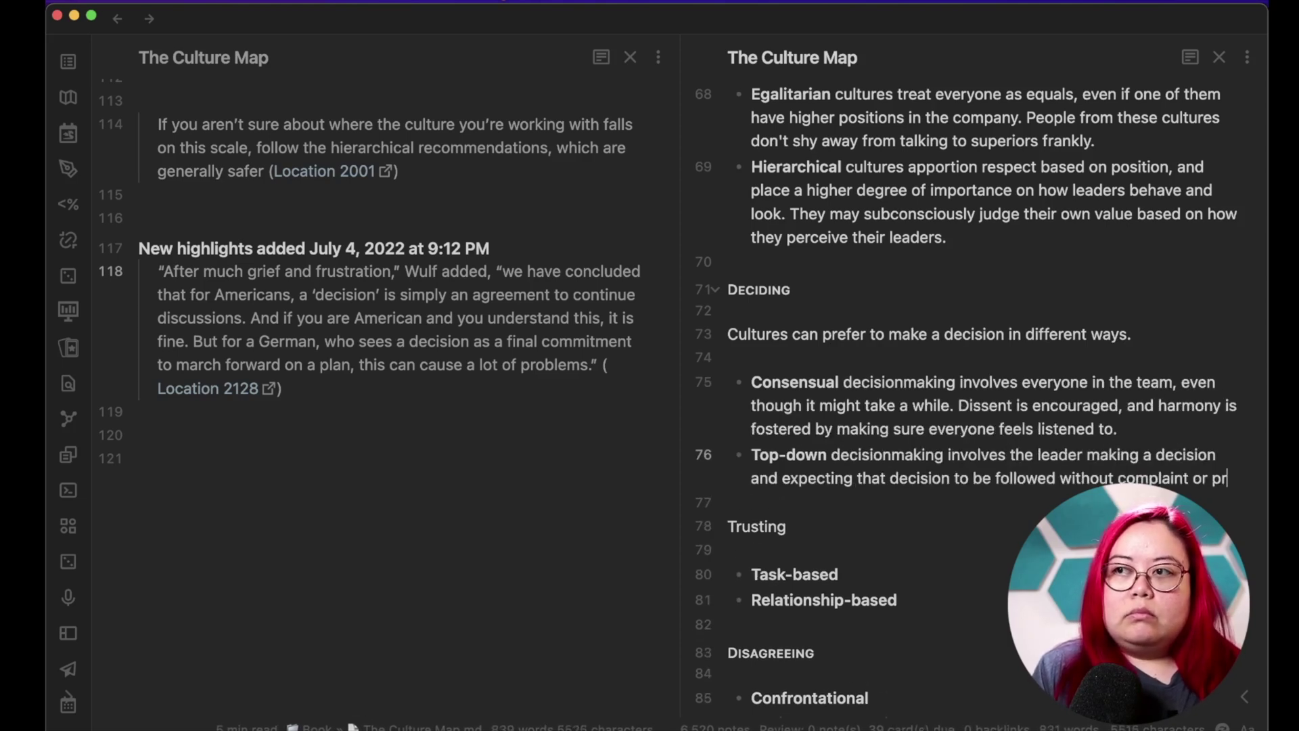
# Add the line "What determines trust between people is also influenced by culture." under Trusting.
pyautogui.click(787, 499)
pyautogui.press('Return')
pyautogui.scroll(-3, 975, 338)
pyautogui.press('Return')
pyautogui.write('What determines trust between people is also influenced by culture.')
# Describe Task-based trust as preferred by cultures that value getting something done, and explain Relationship-based trust in the bullet below it.
pyautogui.click(839, 561)
pyautogui.write('trust is preferred by some cultures who place a higher degree of importance on getting something done. Someone who has consistently delivered is thought of as having earned the professional trust.')
pyautogui.click(898, 328)
pyautogui.write('trust is preferred by some cultures who place a higher degree of importance on')
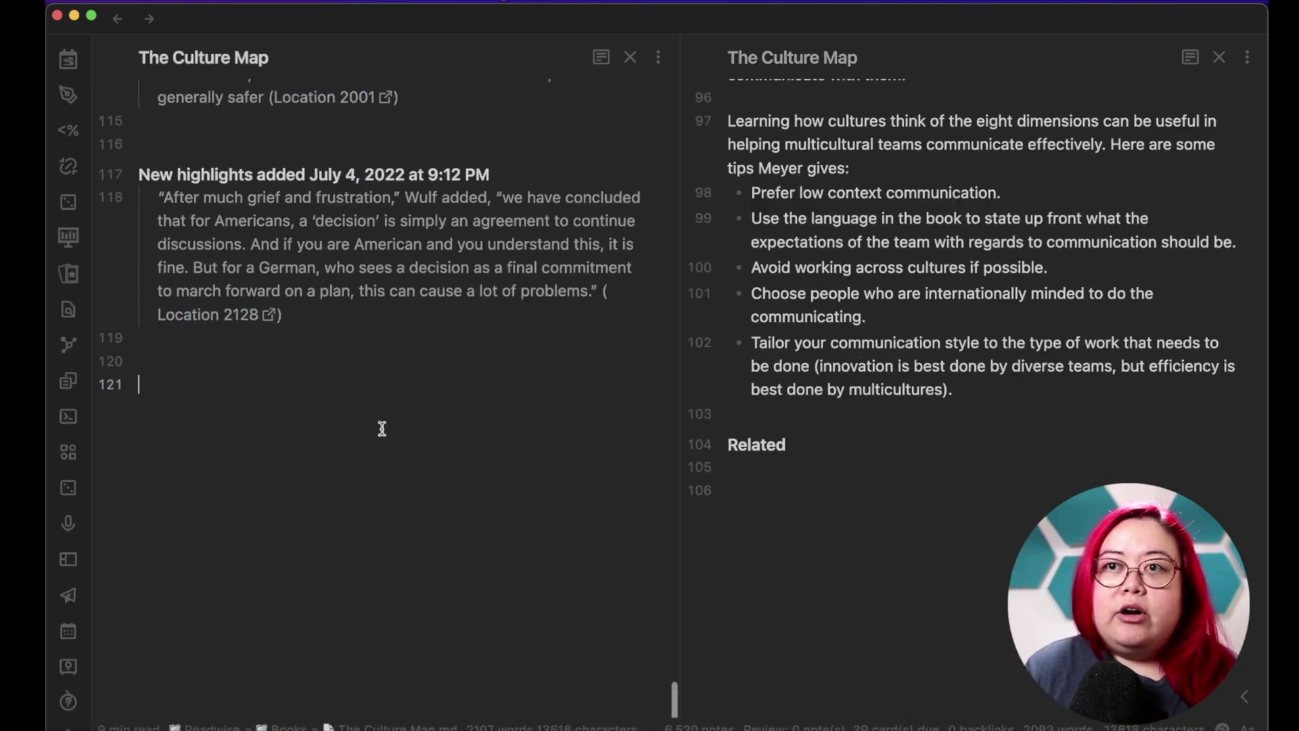
# Remove the TVZ tag from the front matter of the Readwise highlights note.
pyautogui.scroll(2, 379, 429)
pyautogui.scroll(-2, 379, 429)
pyautogui.scroll(4, 381, 429)
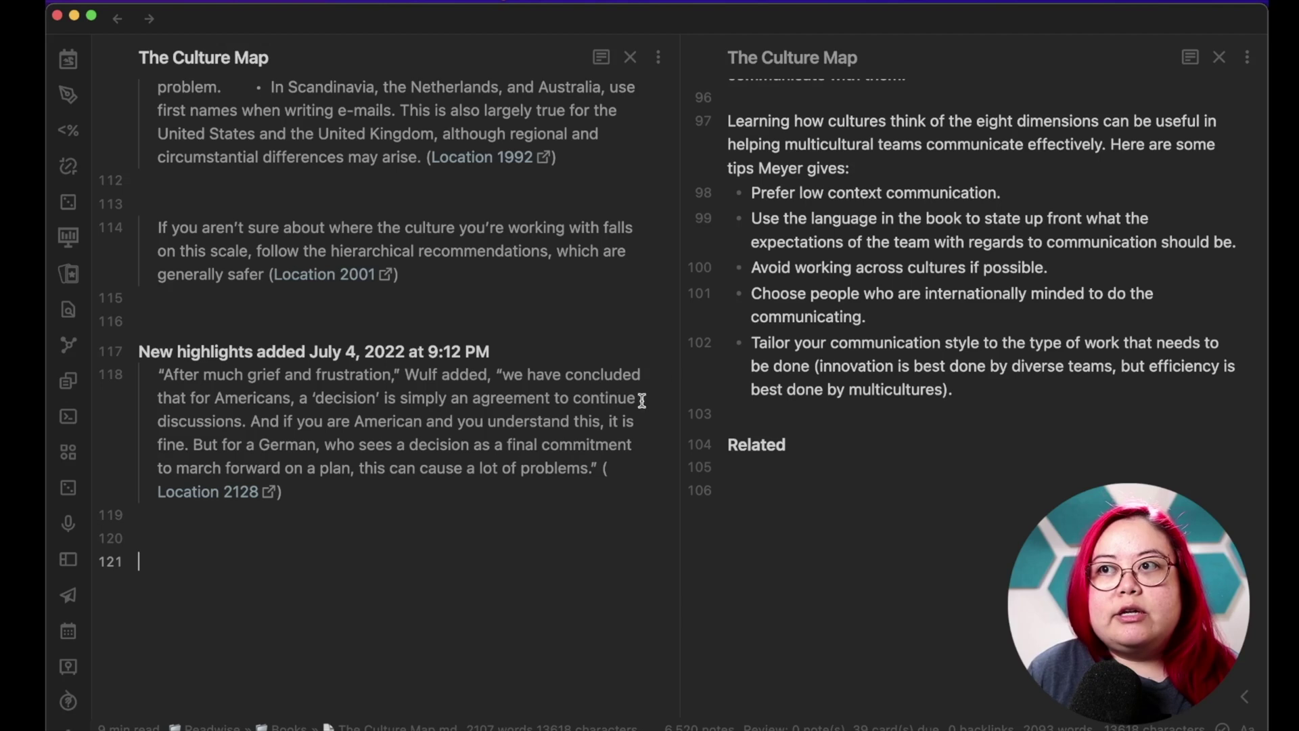
pyautogui.scroll(10, 467, 350)
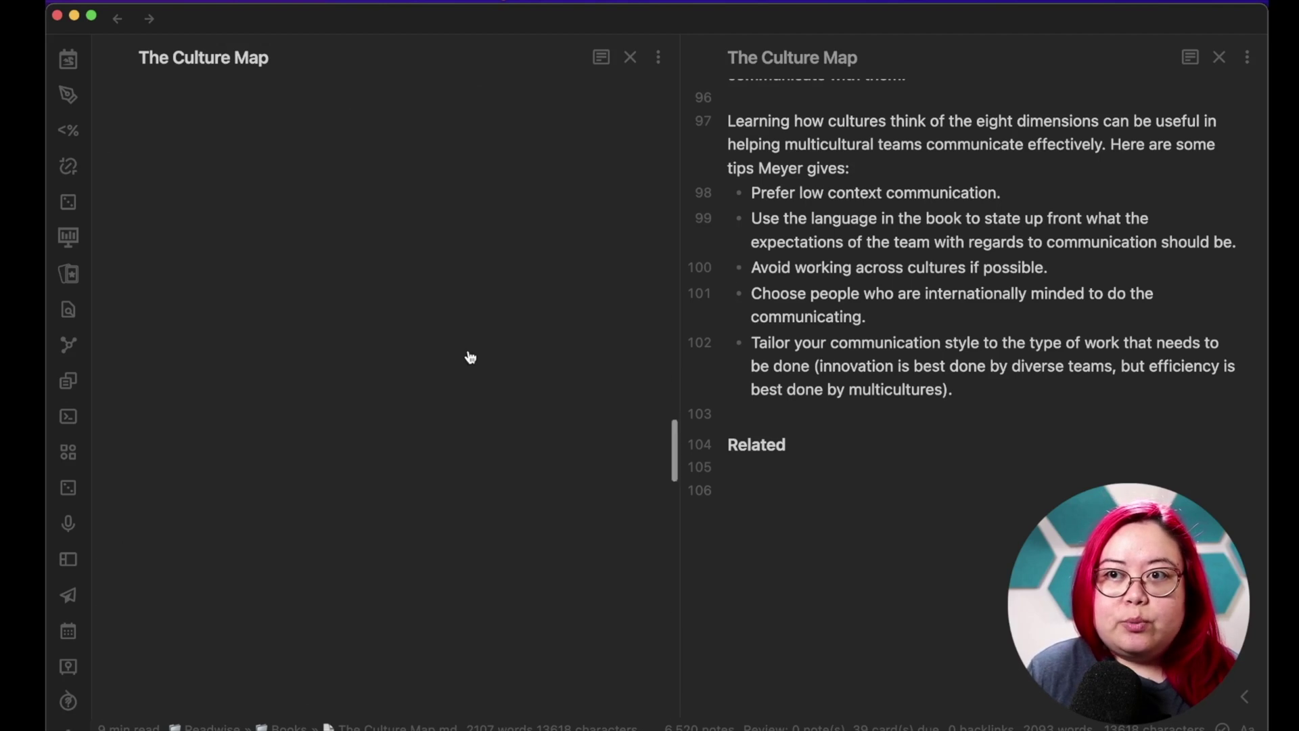
pyautogui.scroll(5, 473, 357)
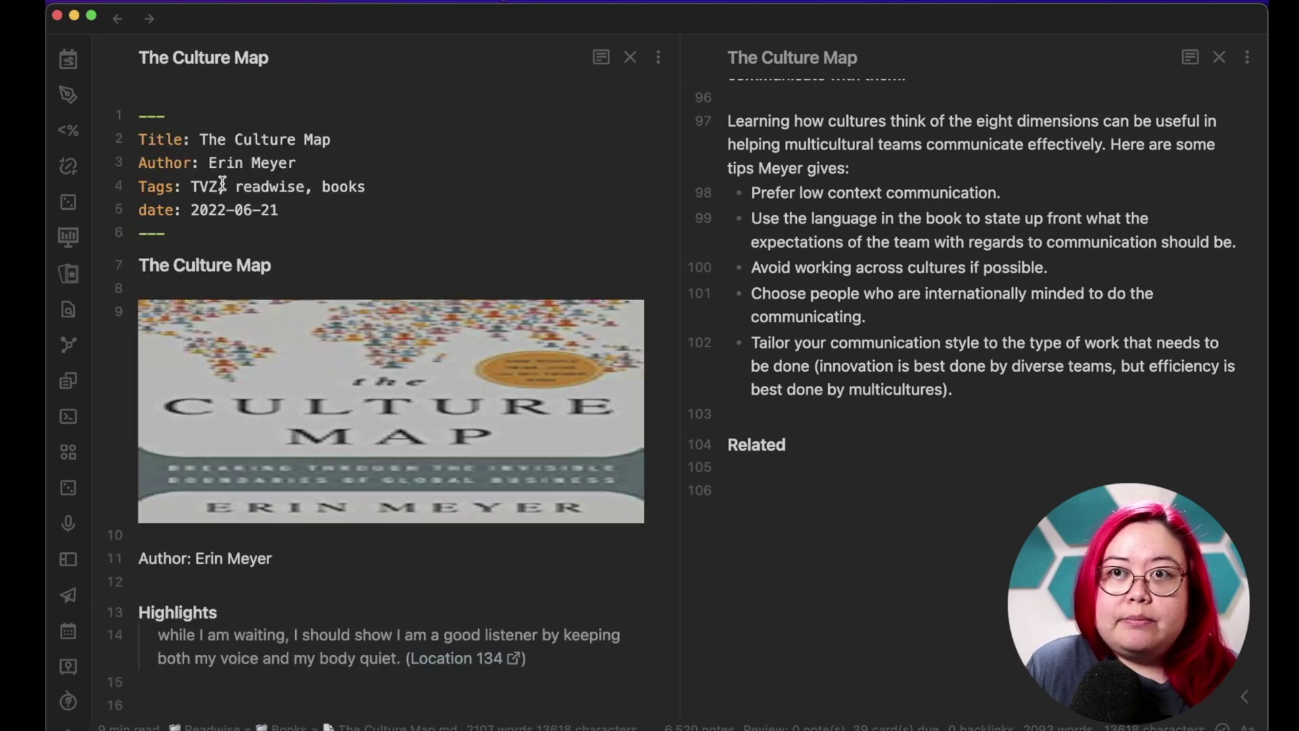
pyautogui.click(231, 185)
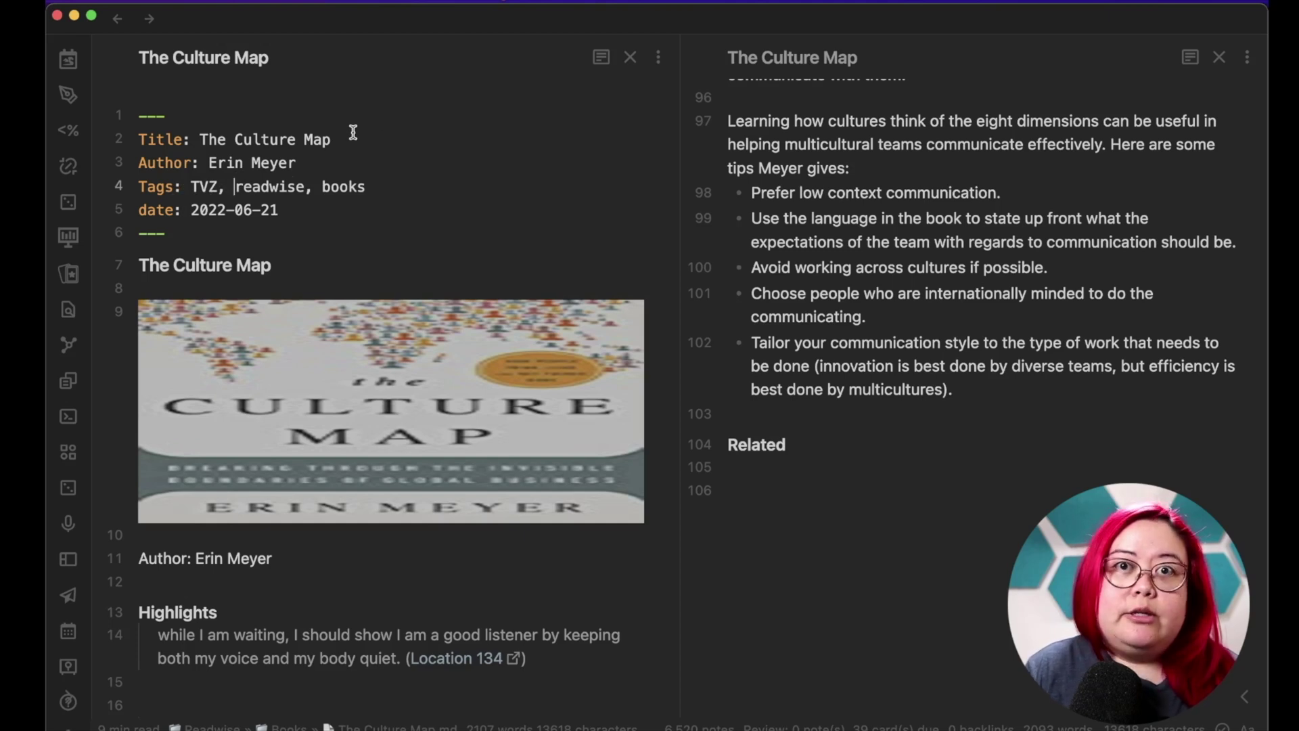
pyautogui.press('BackSpace')
pyautogui.press('BackSpace')
pyautogui.press('BackSpace')
pyautogui.press('BackSpace')
pyautogui.press('BackSpace')
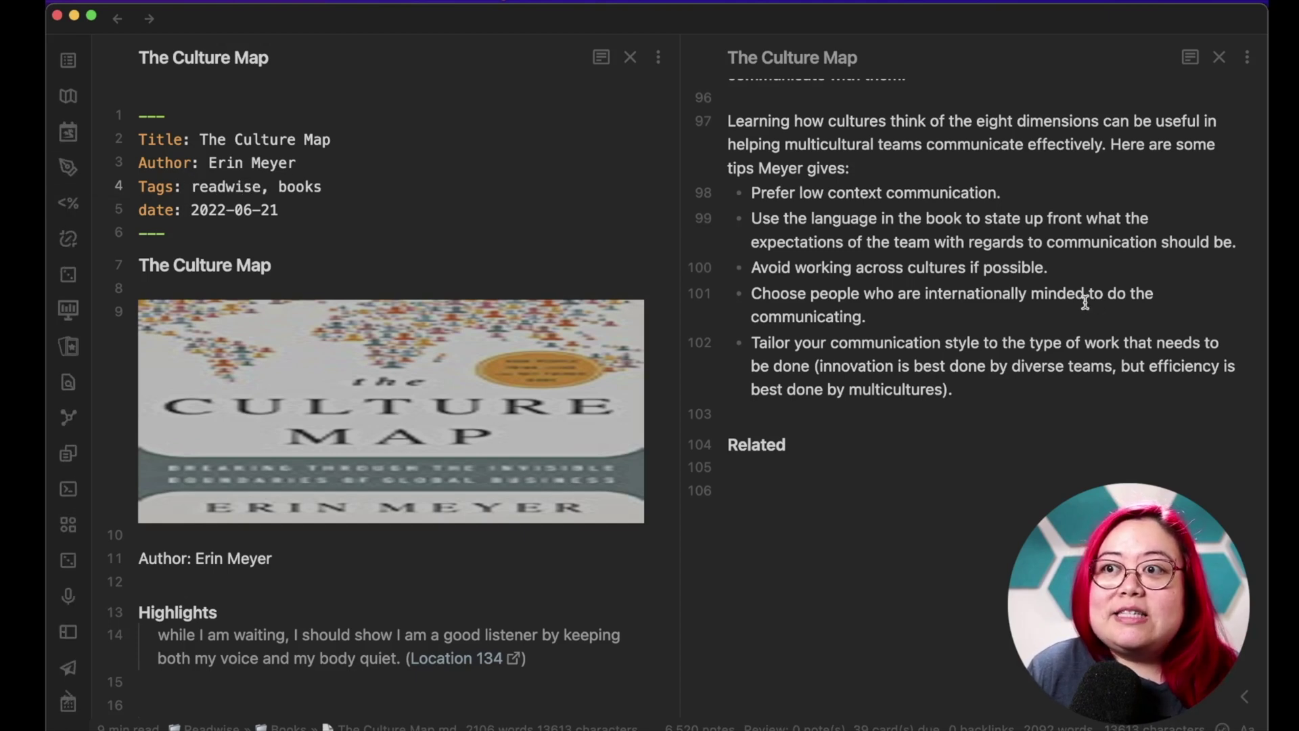
# Close the Readwise highlights note, leaving only the book note open.
pyautogui.scroll(5, 1083, 296)
pyautogui.click(504, 219)
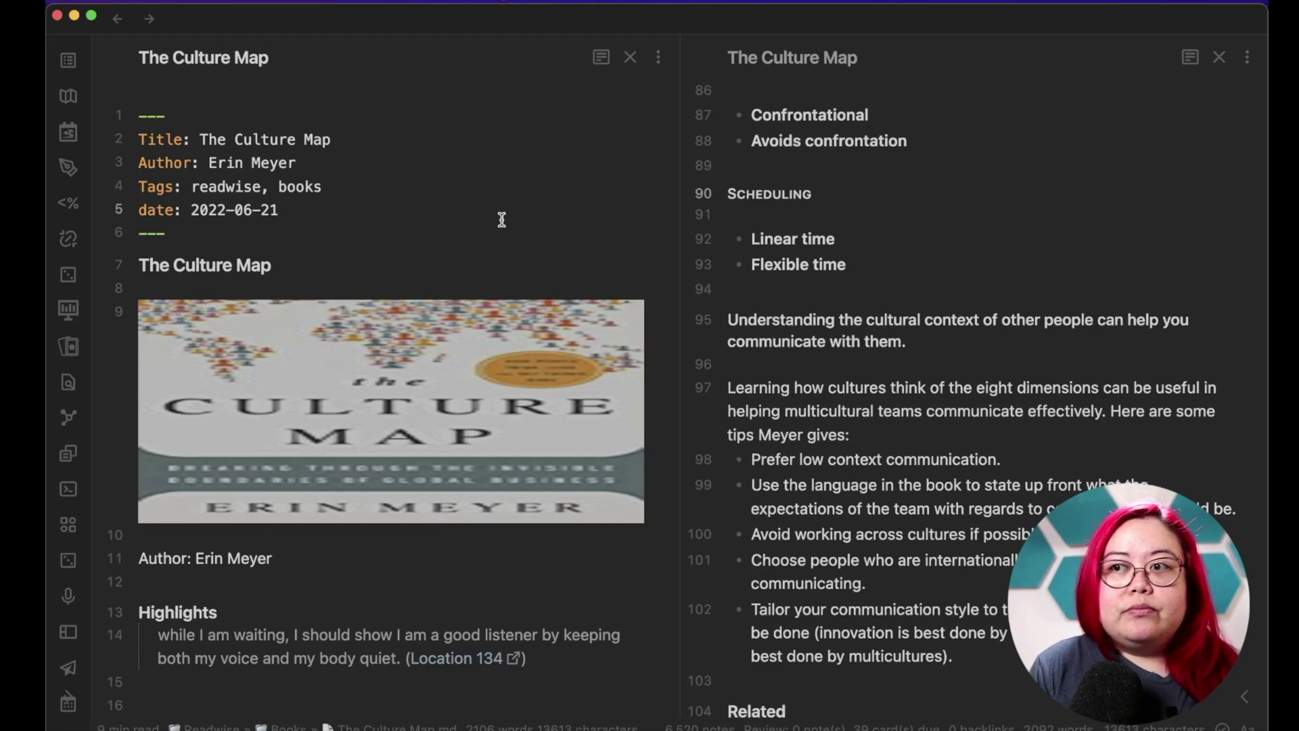
pyautogui.scroll(20, 992, 323)
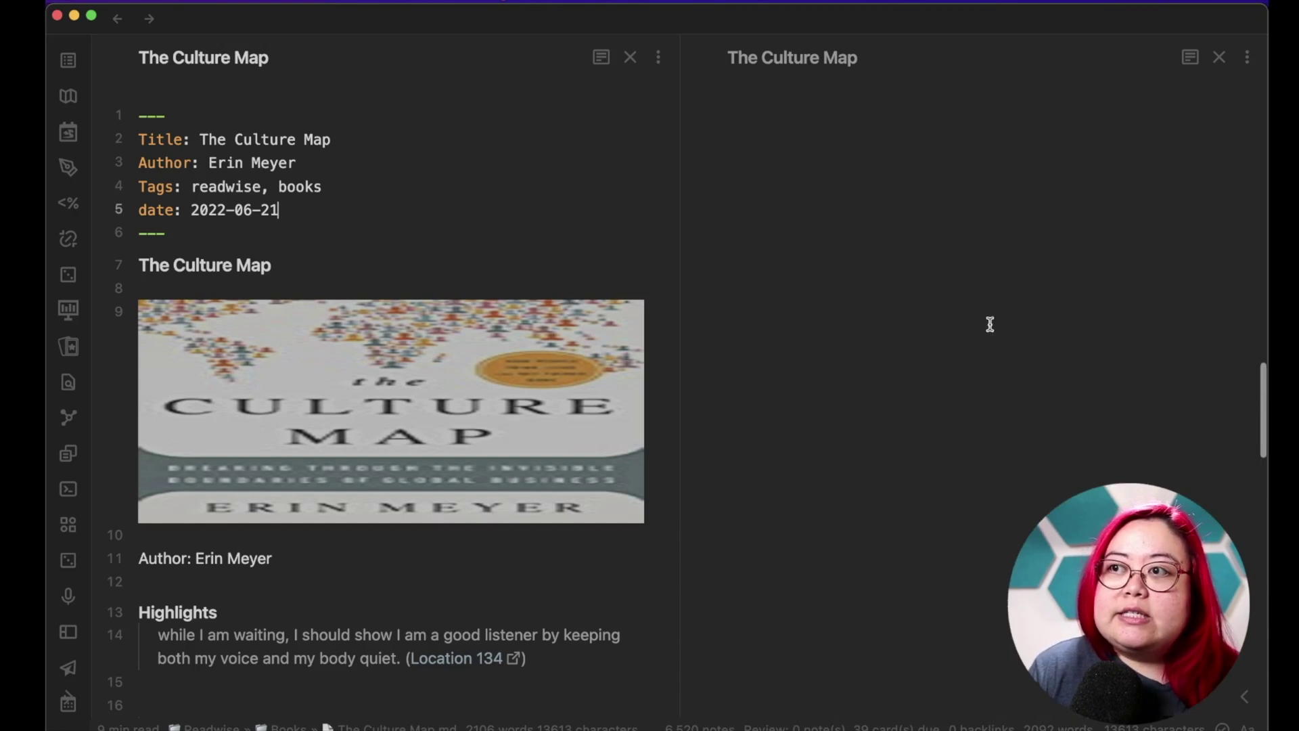
pyautogui.scroll(-20, 907, 271)
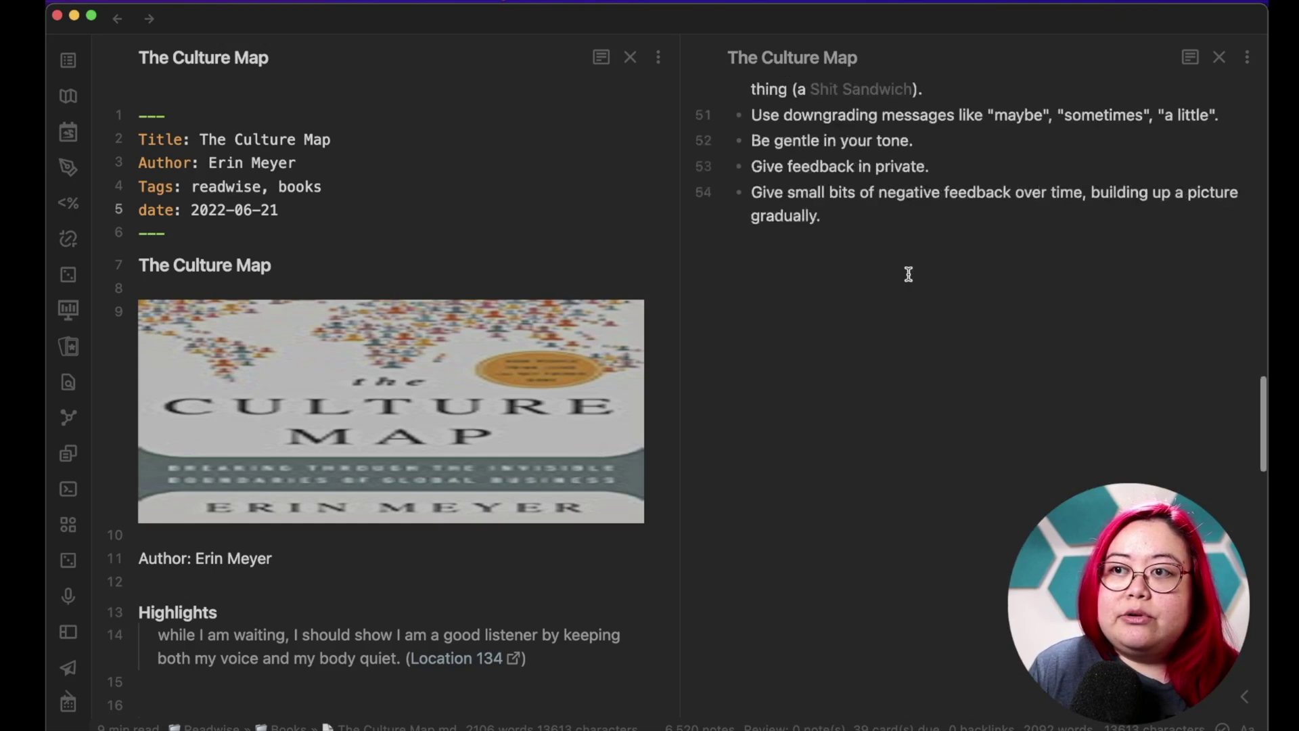
pyautogui.scroll(-2, 909, 273)
pyautogui.click(870, 478)
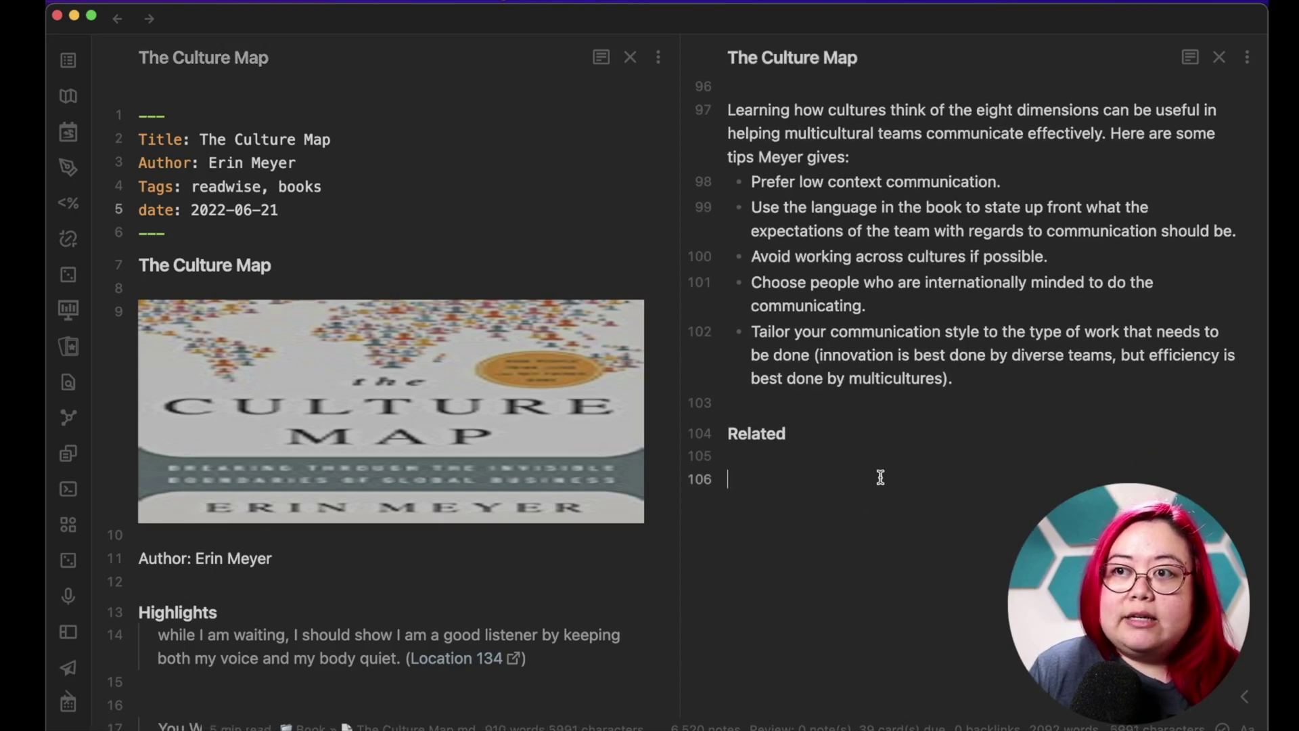
pyautogui.click(429, 177)
pyautogui.press('super+w')
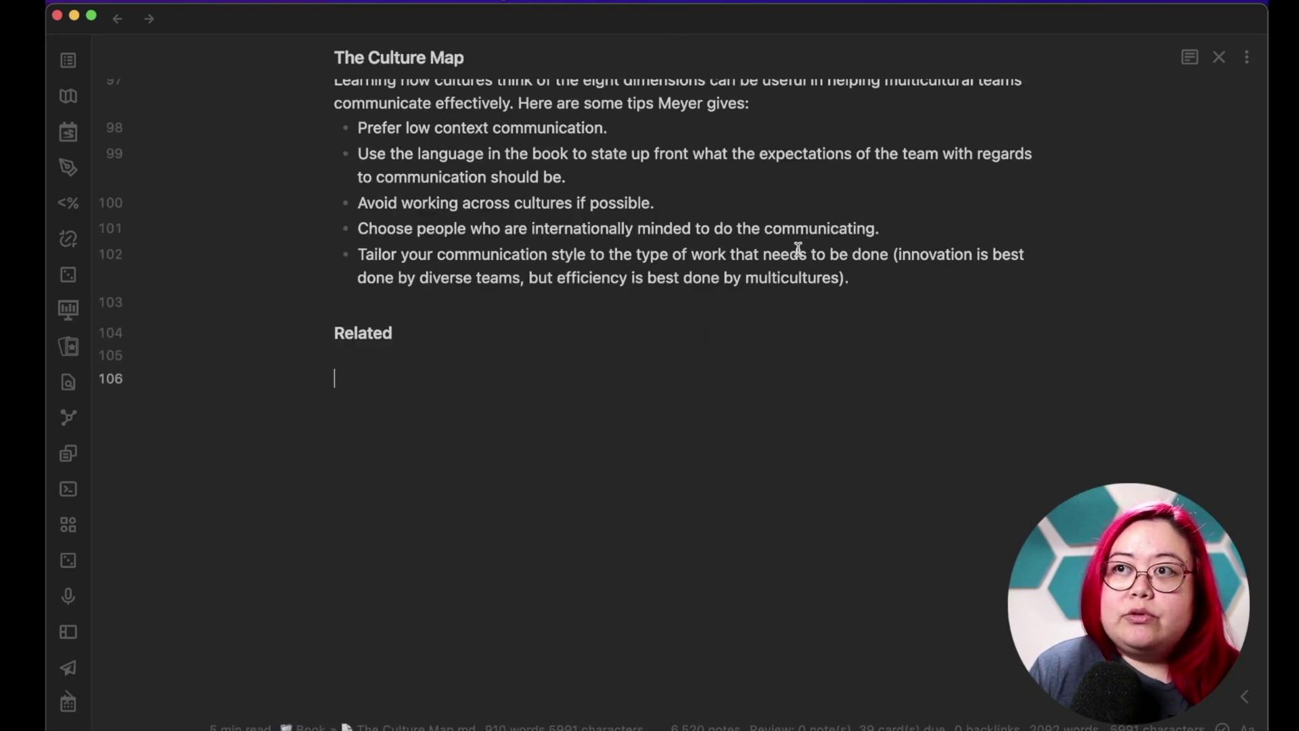
# Write the Summary callout's opening paragraph on why understanding cultural tendencies helps, since culture informs the starting point for how an individual sees the world.
pyautogui.click(518, 319)
pyautogui.press('Down')
pyautogui.press('Down')
pyautogui.hotkey('shift', 'End')
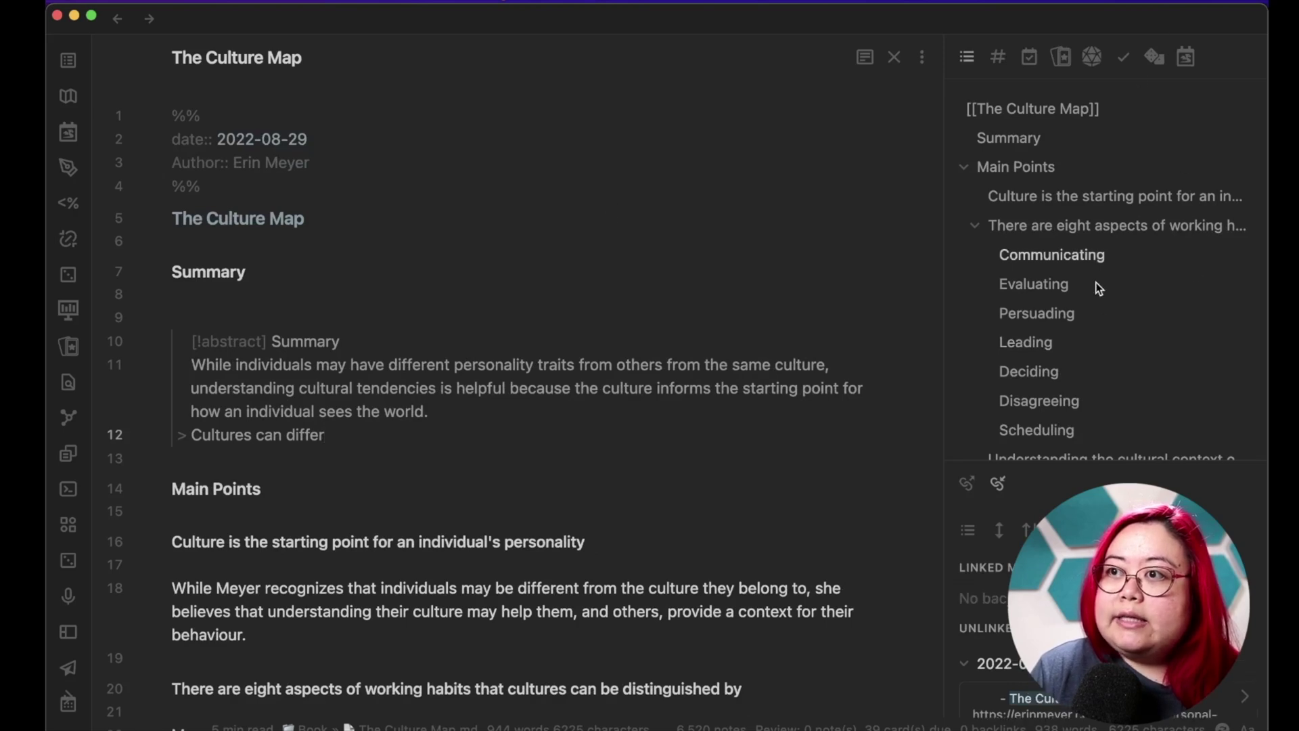
pyautogui.scroll(-2, 1154, 238)
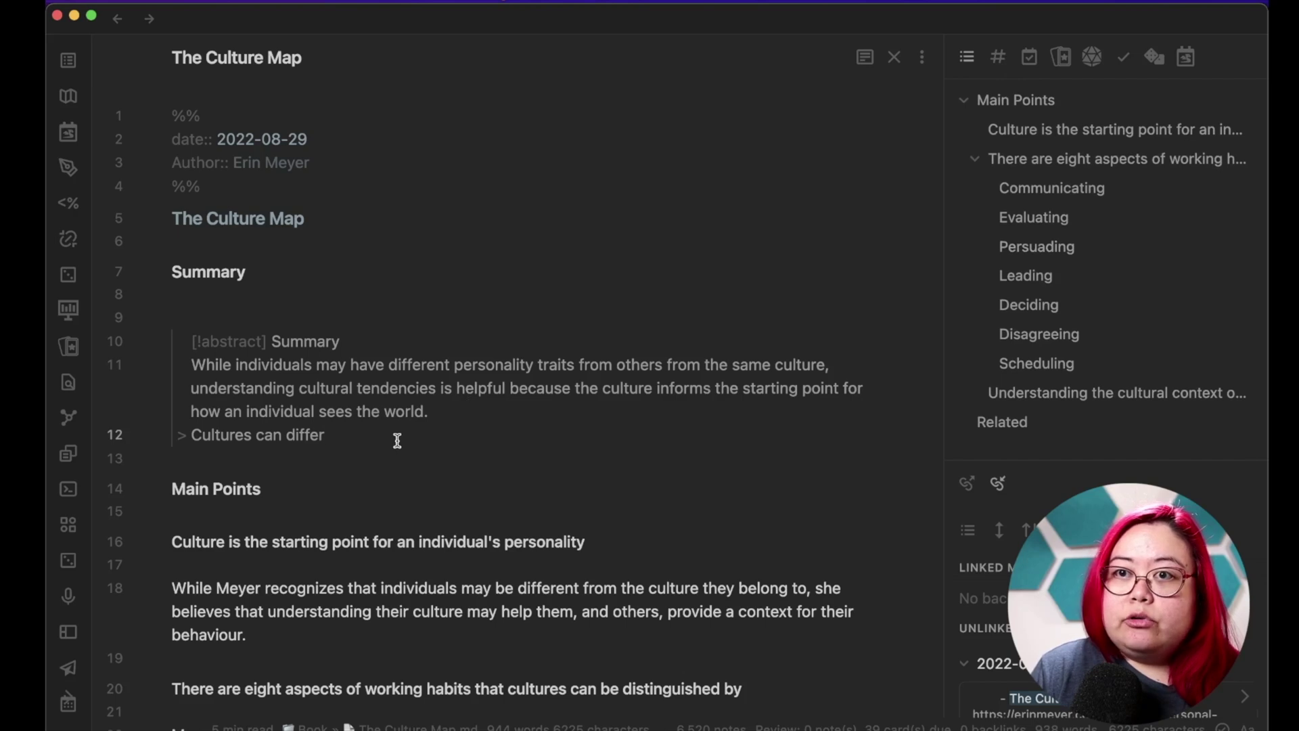
pyautogui.write('from each other')
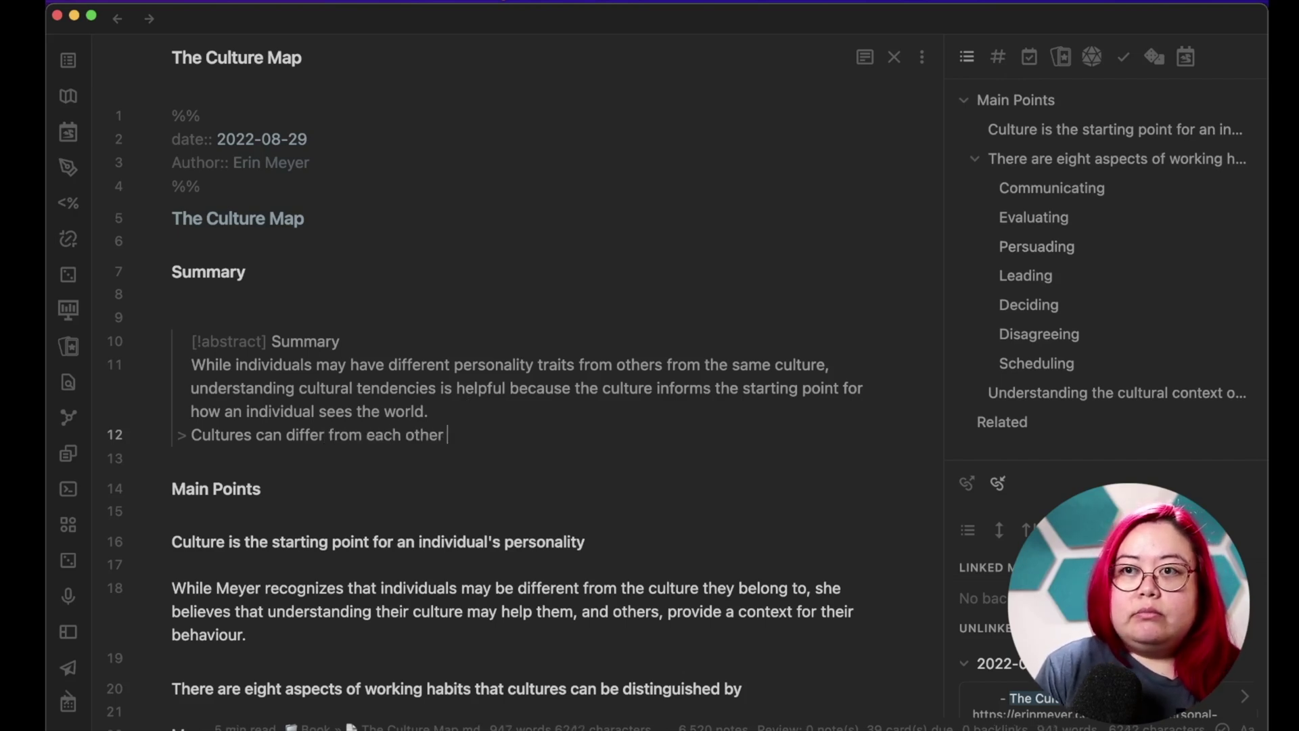
pyautogui.press('BackSpace')
pyautogui.press('BackSpace')
pyautogui.press('BackSpace')
pyautogui.press('BackSpace')
pyautogui.press('BackSpace')
pyautogui.press('BackSpace')
pyautogui.press('BackSpace')
pyautogui.press('BackSpace')
pyautogui.press('BackSpace')
pyautogui.press('BackSpace')
pyautogui.press('BackSpace')
pyautogui.press('BackSpace')
pyautogui.press('BackSpace')
pyautogui.press('BackSpace')
pyautogui.press('BackSpace')
pyautogui.press('BackSpace')
pyautogui.press('BackSpace')
pyautogui.press('BackSpace')
pyautogui.press('BackSpace')
pyautogui.press('BackSpace')
pyautogui.press('BackSpace')
pyautogui.press('BackSpace')
pyautogui.press('BackSpace')
pyautogui.press('BackSpace')
pyautogui.press('BackSpace')
pyautogui.press('BackSpace')
pyautogui.press('BackSpace')
# Add the summary line "Different cultures have different ways of working, especially when it comes to eight dimensions", listing communicating, evaluating, persuading, leading, deciding, disagreeing, and scheduling.
pyautogui.write('Different cultures have differ')
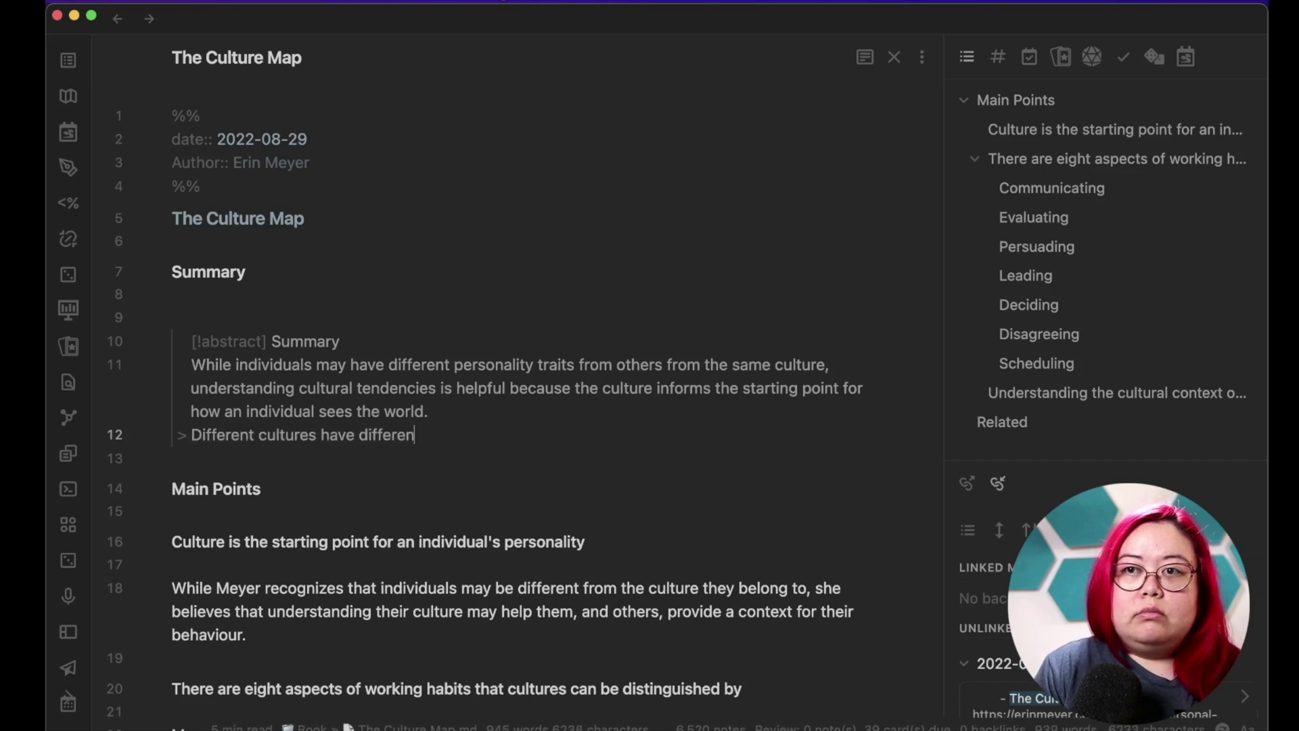
pyautogui.write('ent ways of working, especially when it comes to eight dimensions: communicating,')
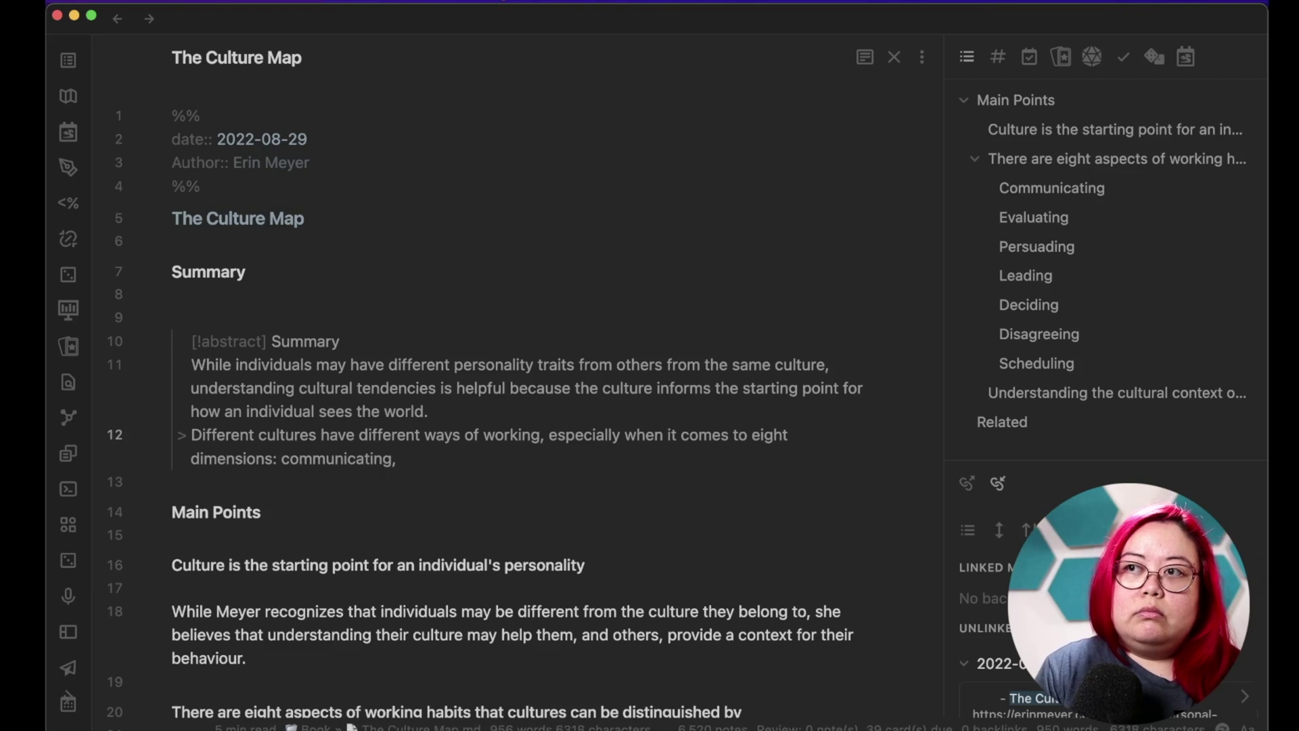
pyautogui.write(' evaluating, persuading, leading, deciding, disagreeing, and scheduling.')
pyautogui.click(191, 481)
pyautogui.write('and')
pyautogui.click(273, 481)
pyautogui.press('Return')
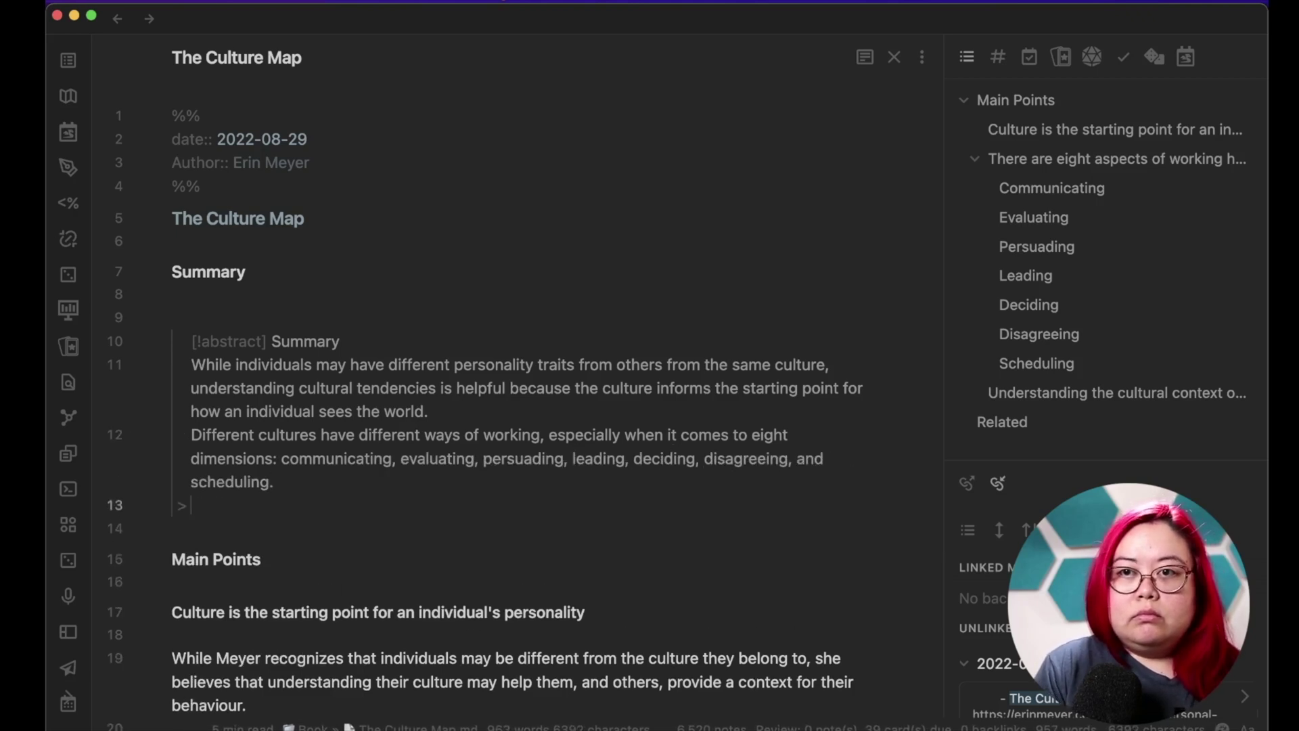
pyautogui.write('Understanding ')
pyautogui.write('the differences')
pyautogui.hotkey('alt', 'BackSpace')
pyautogui.hotkey('alt', 'BackSpace')
pyautogui.write('how cultures')
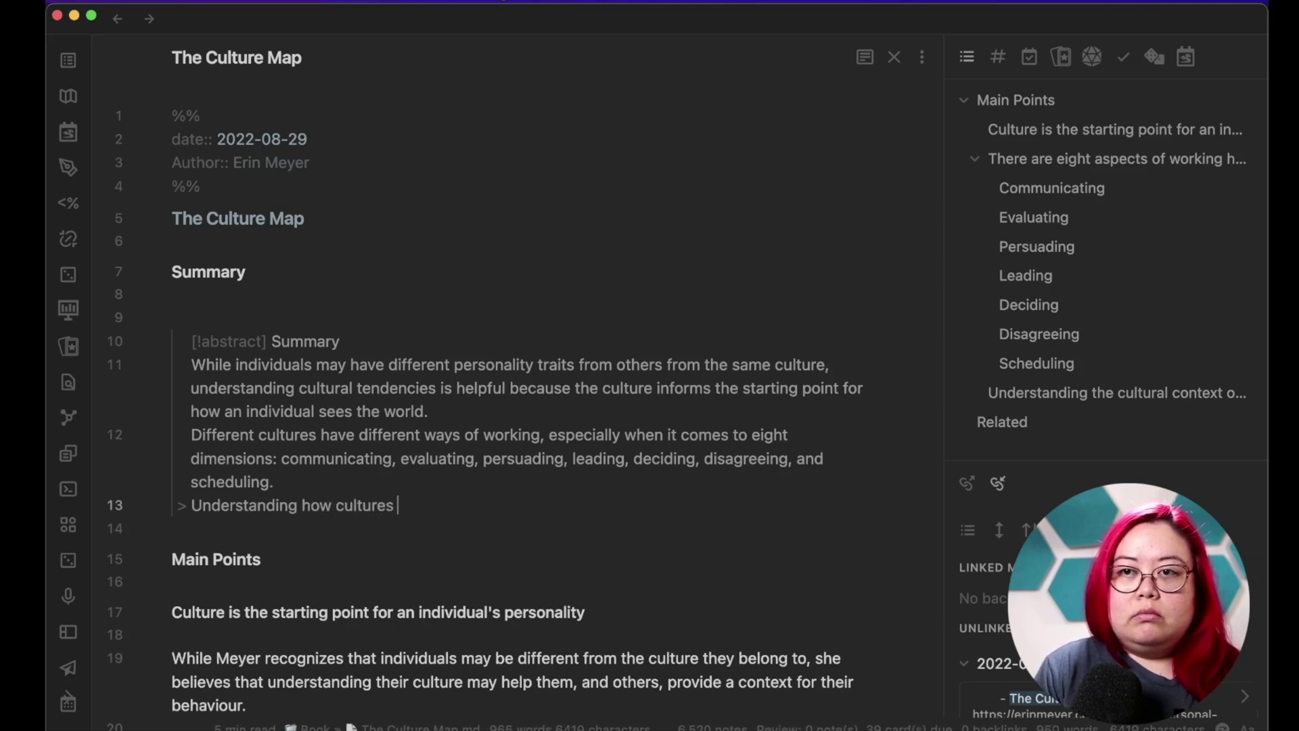
pyautogui.hotkey('alt', 'BackSpace')
pyautogui.hotkey('alt', 'BackSpace')
pyautogui.hotkey('alt', 'BackSpace')
pyautogui.write('Correctly iden')
pyautogui.write('tifying the cult')
pyautogui.hotkey('alt', 'BackSpace')
pyautogui.hotkey('alt', 'BackSpace')
pyautogui.hotkey('alt', 'BackSpace')
pyautogui.hotkey('alt', 'BackSpace')
# Add "Identifying the culture you're in, and the cultural tendencies that are at play, can help you tailor your approach and improve your understanding of your colleagues.".
pyautogui.write("Identifying the culture you're in, and the cultural tendencies that")
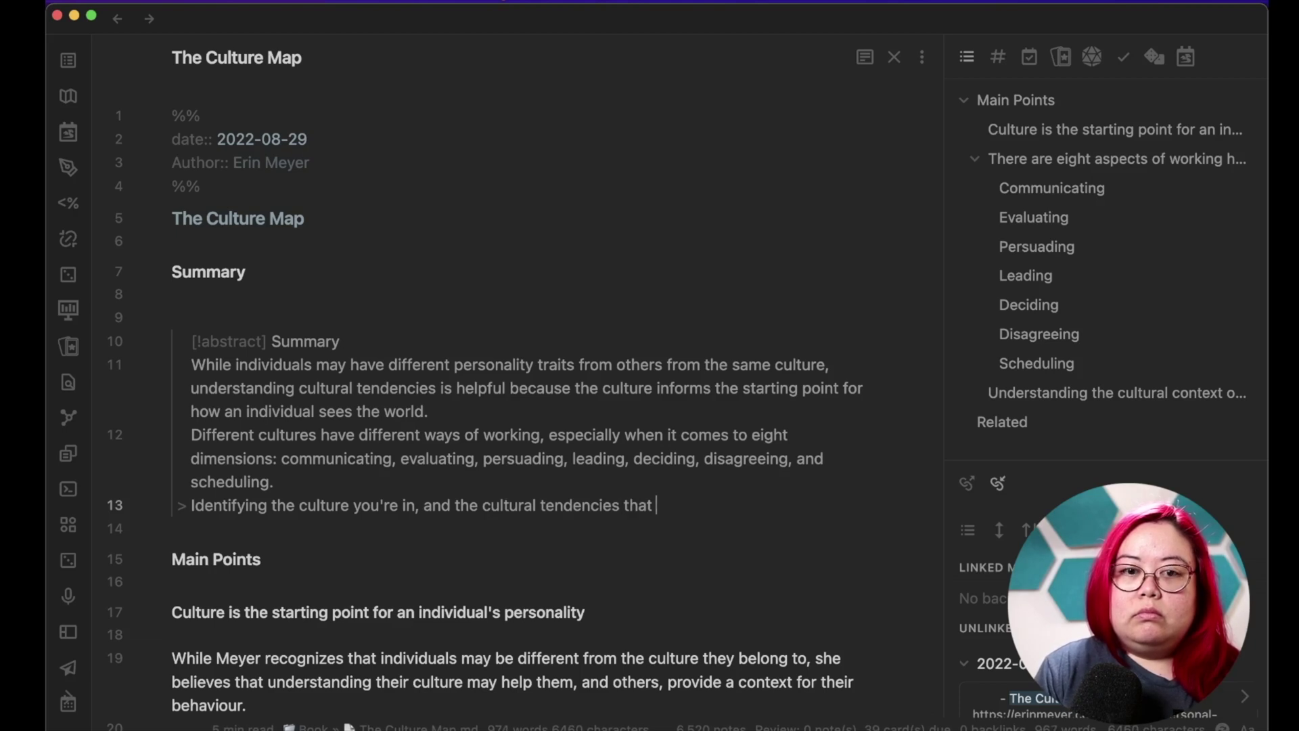
pyautogui.write(' are at play, can help you tailor your ap')
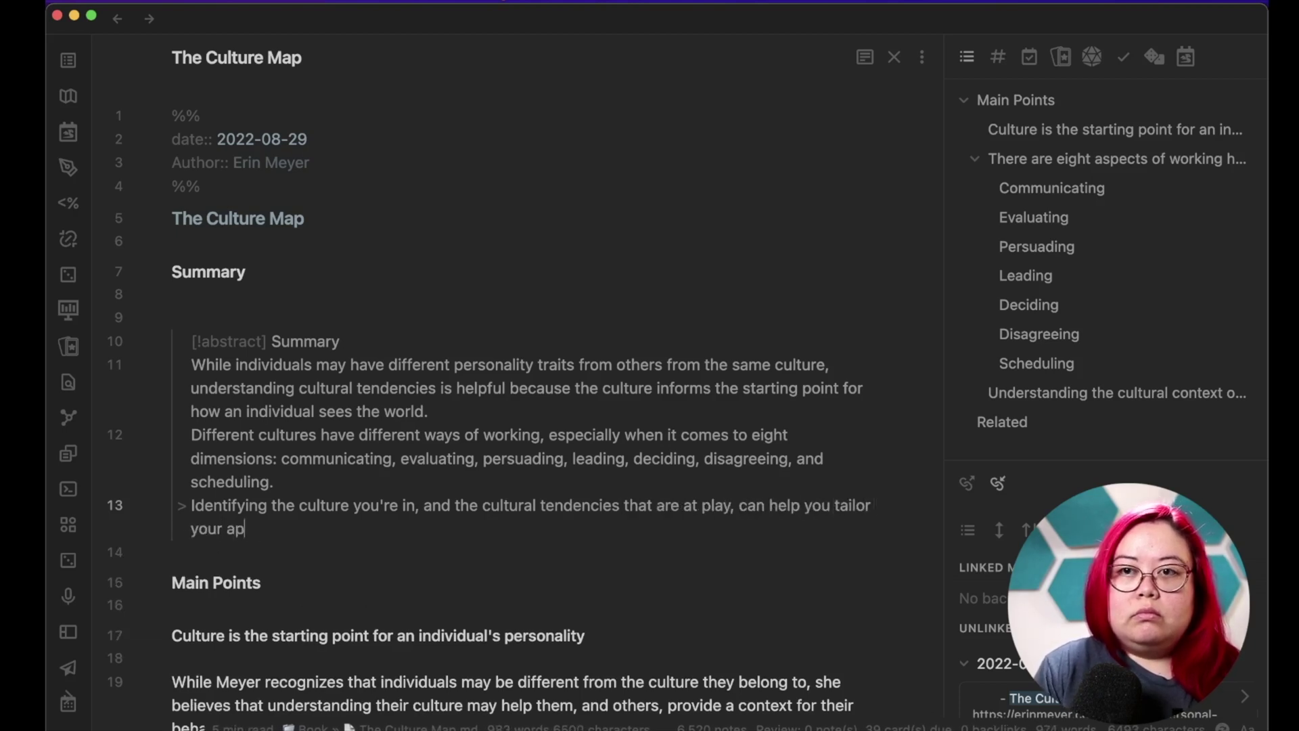
pyautogui.write('proach and improve ')
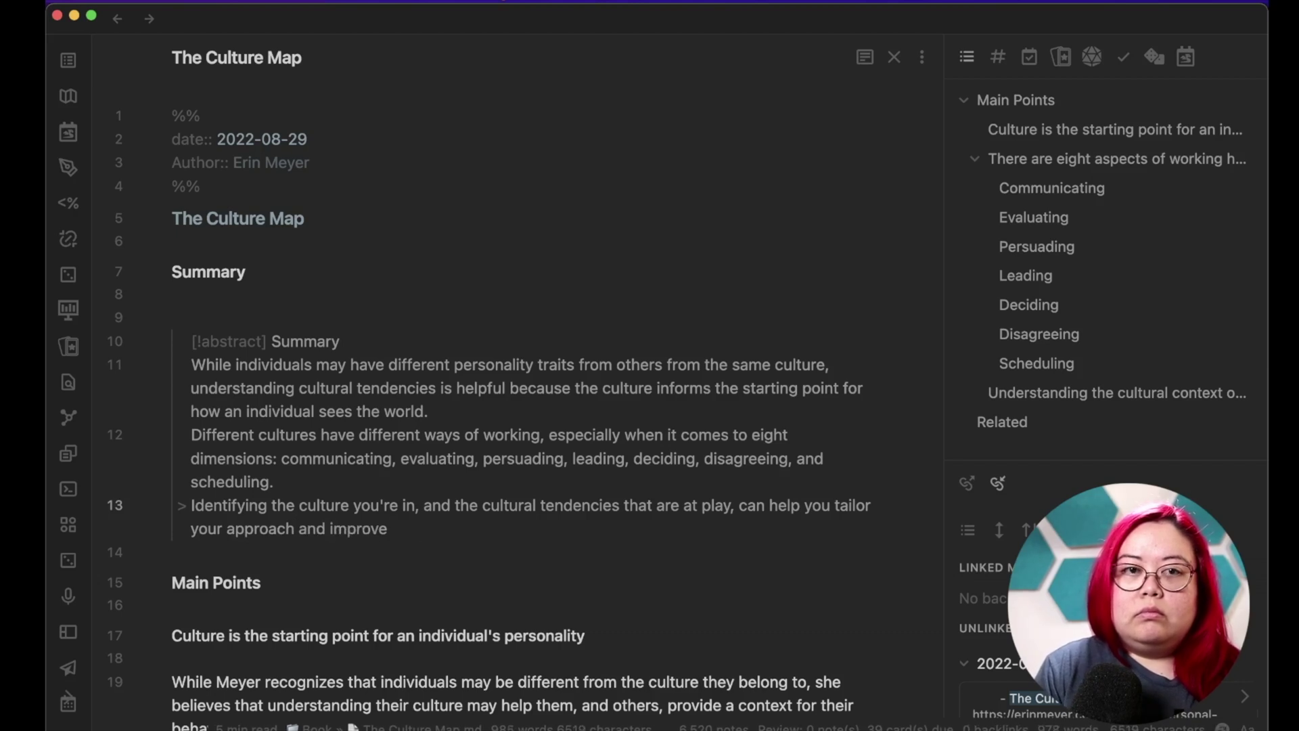
pyautogui.write('your understanding of your colleagues.')
# Separate the summary paragraphs with blank lines and remove the extra blank line above the Summary callout.
pyautogui.press('Return')
pyautogui.click(428, 411)
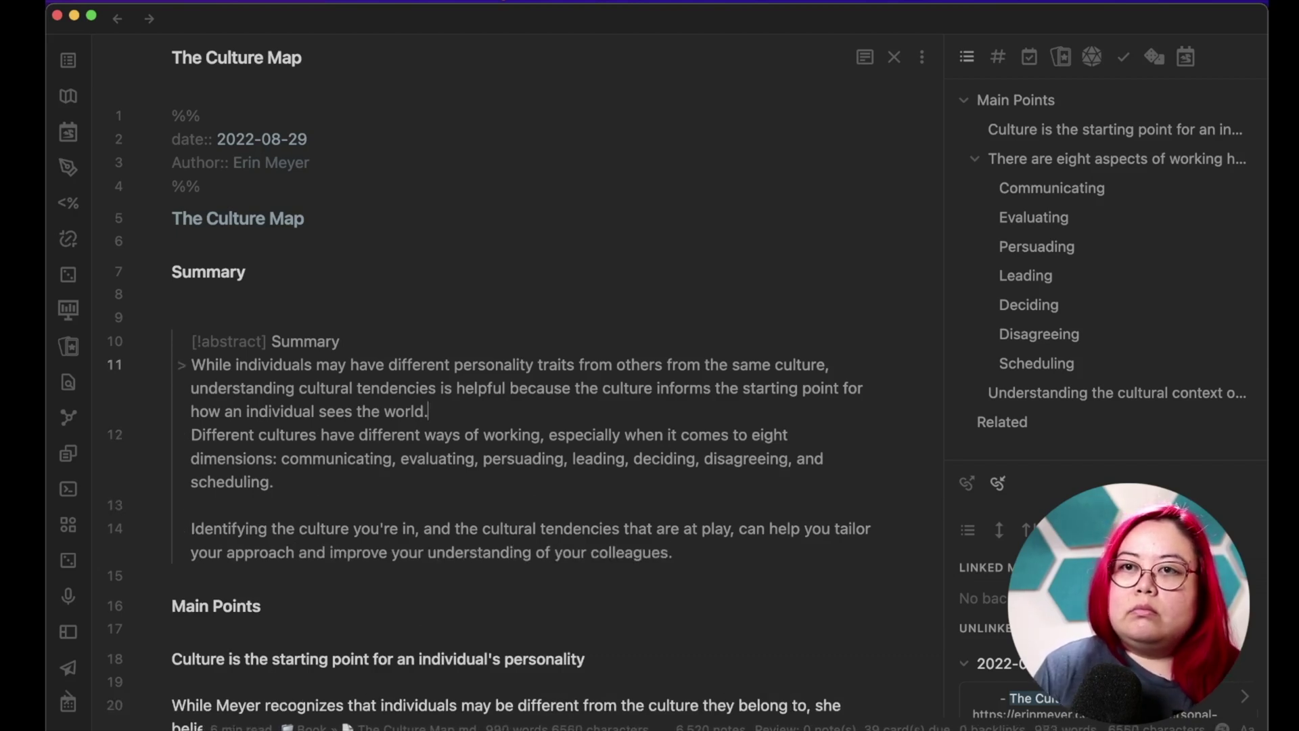
pyautogui.press('Return')
pyautogui.click(304, 296)
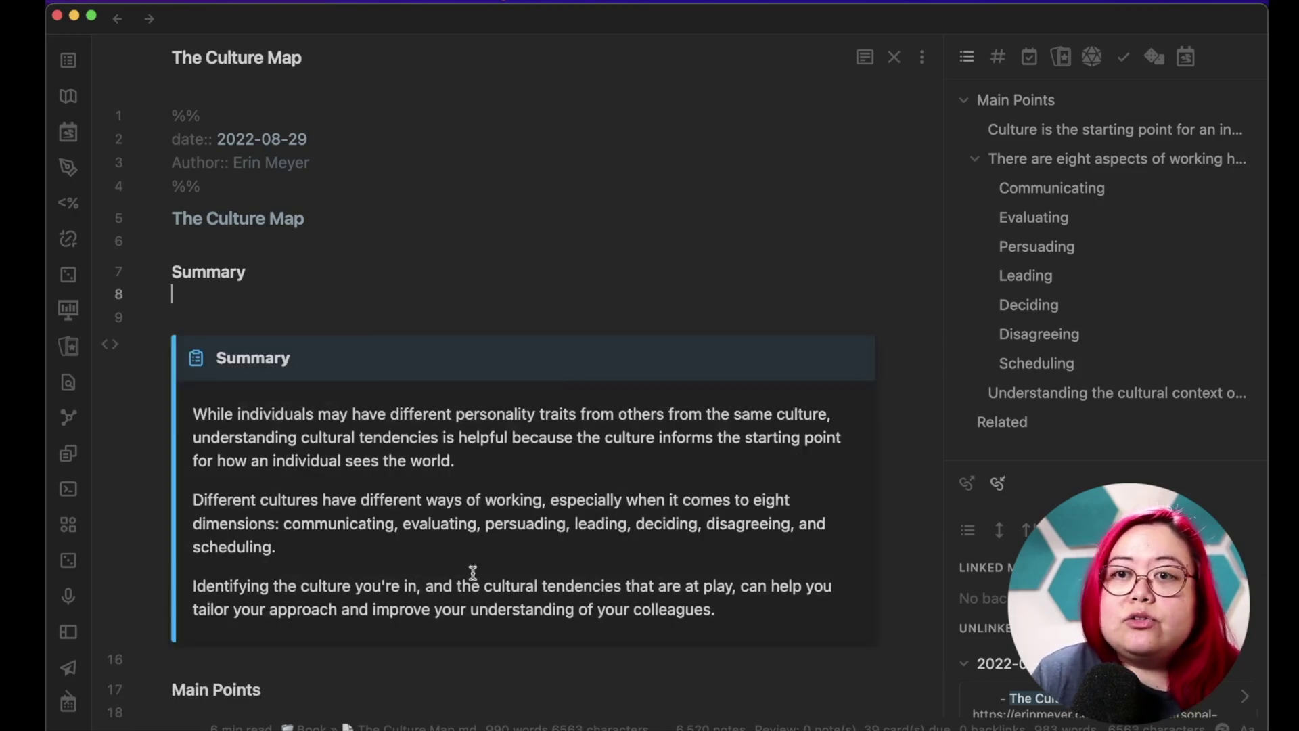
pyautogui.scroll(-2, 406, 541)
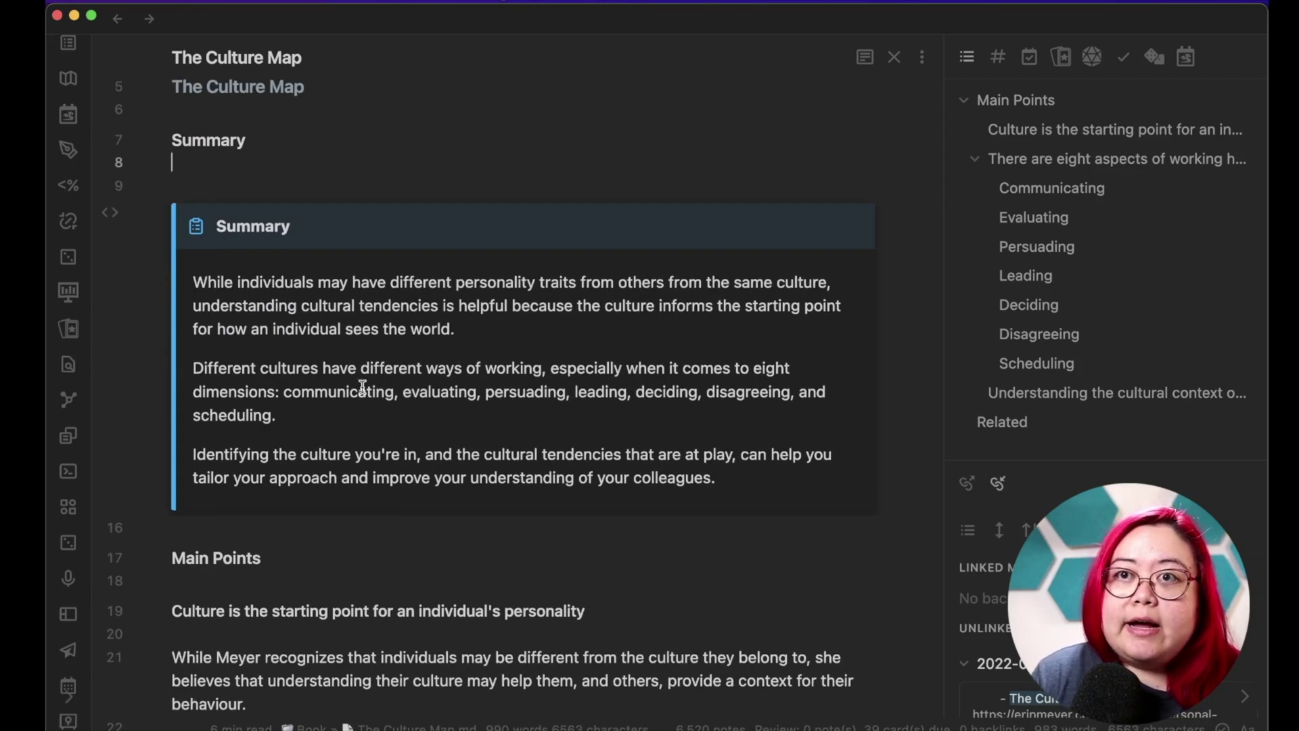
pyautogui.press('BackSpace')
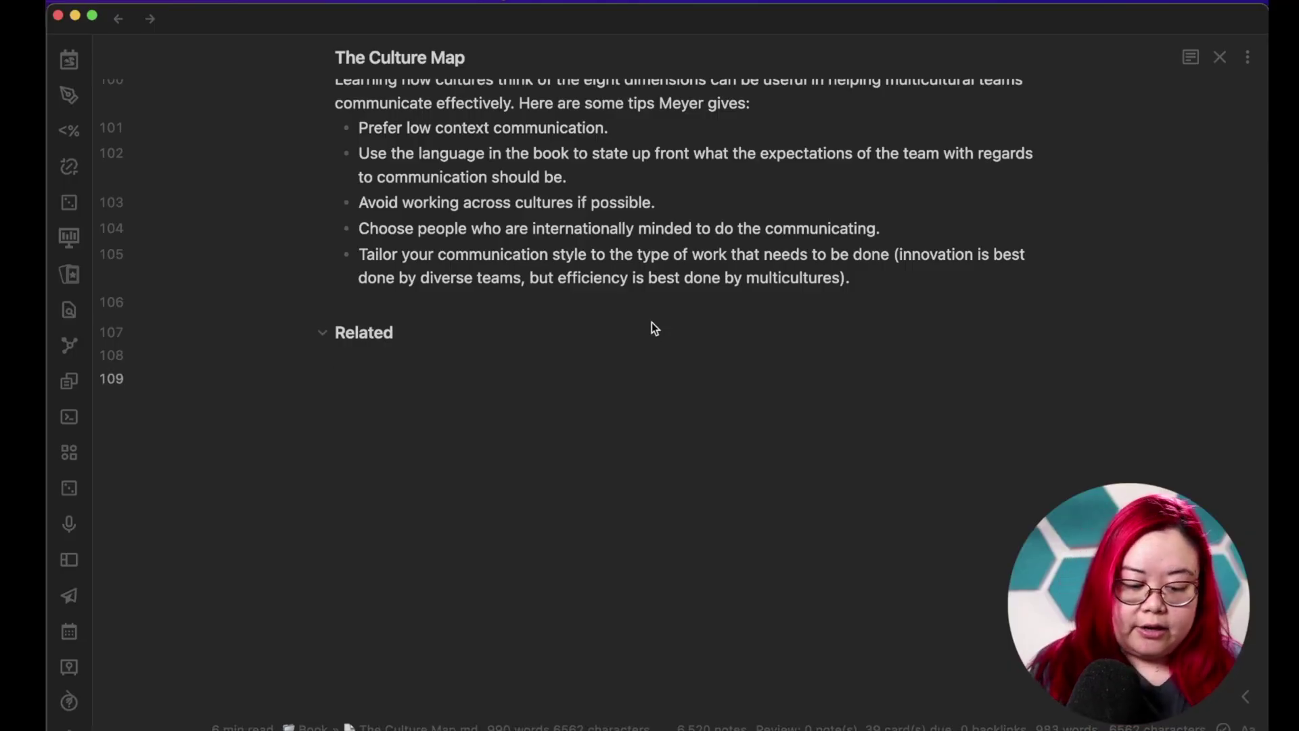
# Add a bullet under Related that links to the note My Culture Map.
pyautogui.write('- ')
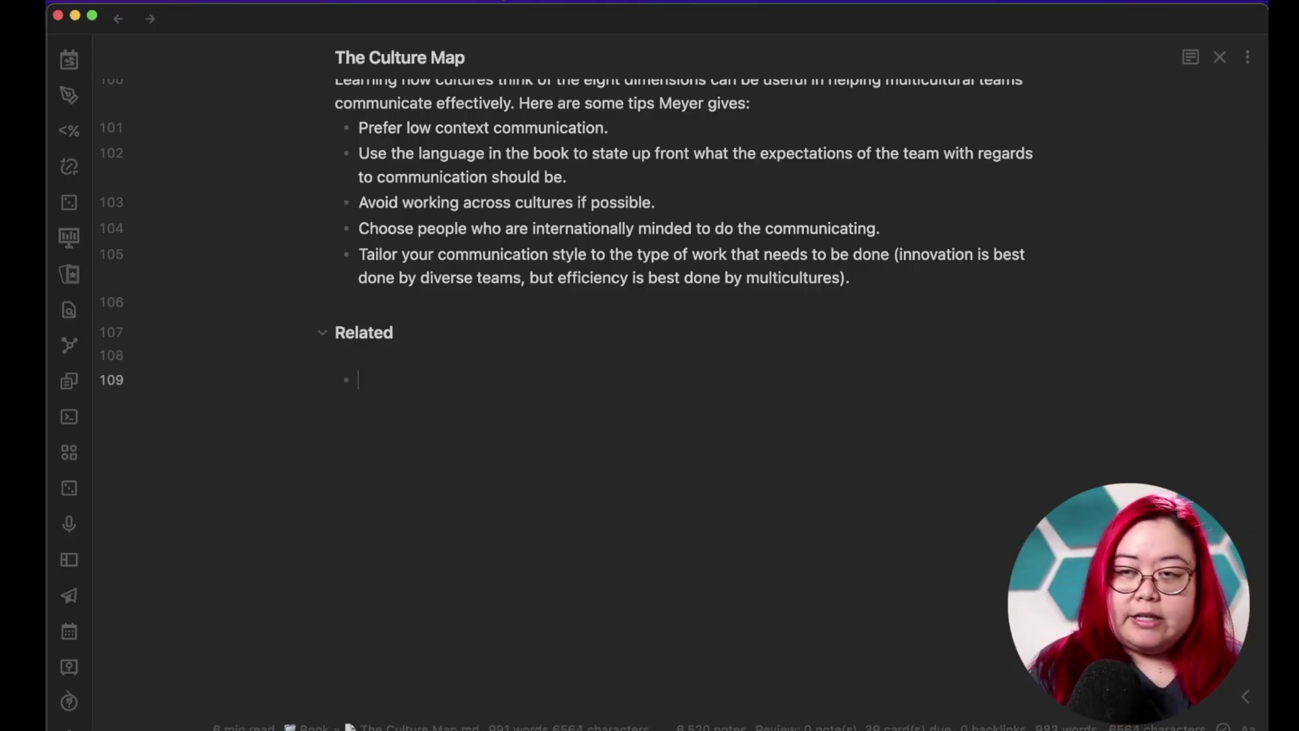
pyautogui.write('[[')
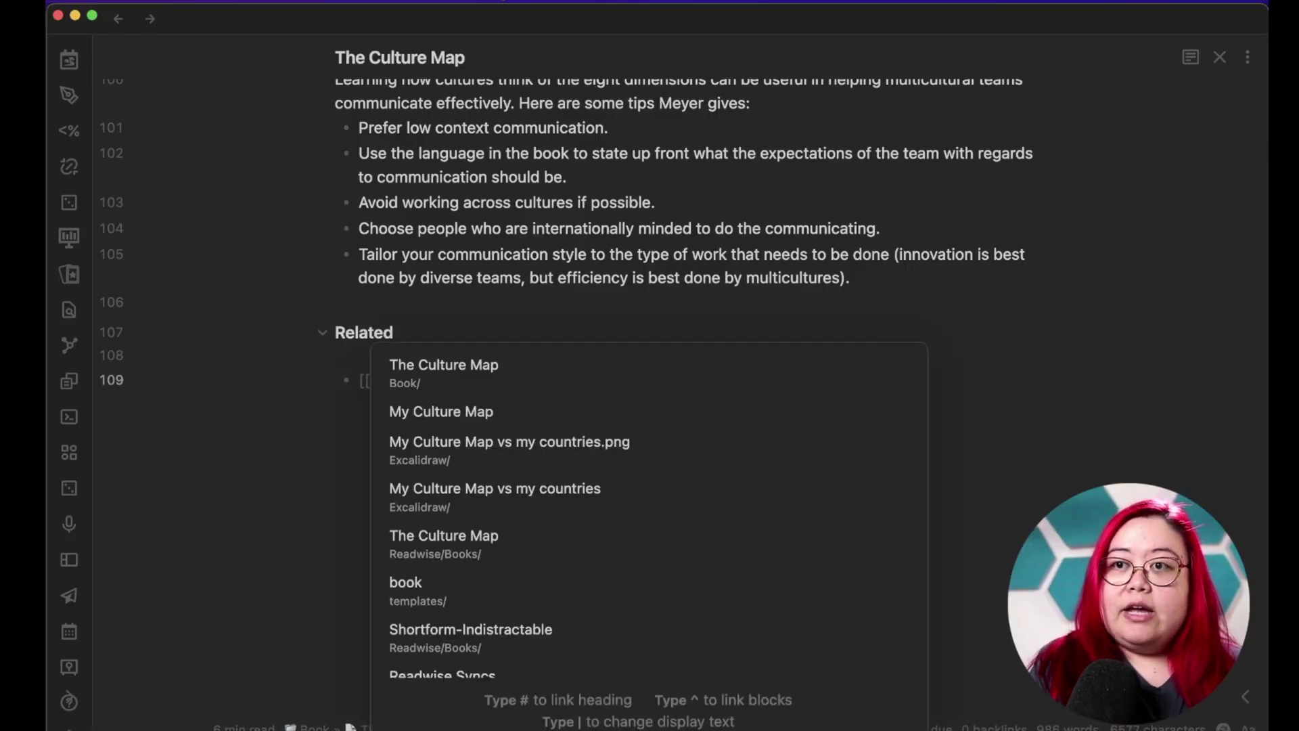
pyautogui.write('My Culture Map')
pyautogui.press('Return')
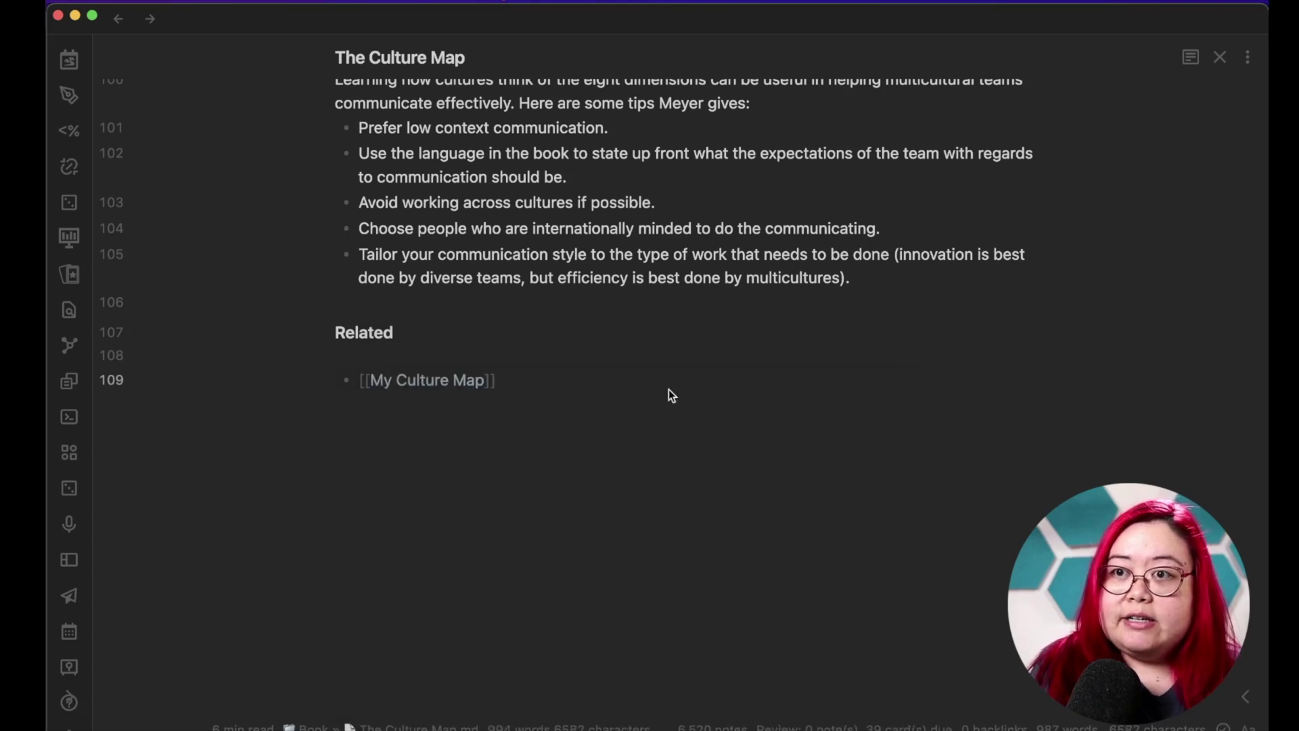
# Open the linked My Culture Map note beside the book note and examine its country, personal and combined culture charts.
pyautogui.keyDown('super'); pyautogui.click(441, 381); pyautogui.keyUp('super')
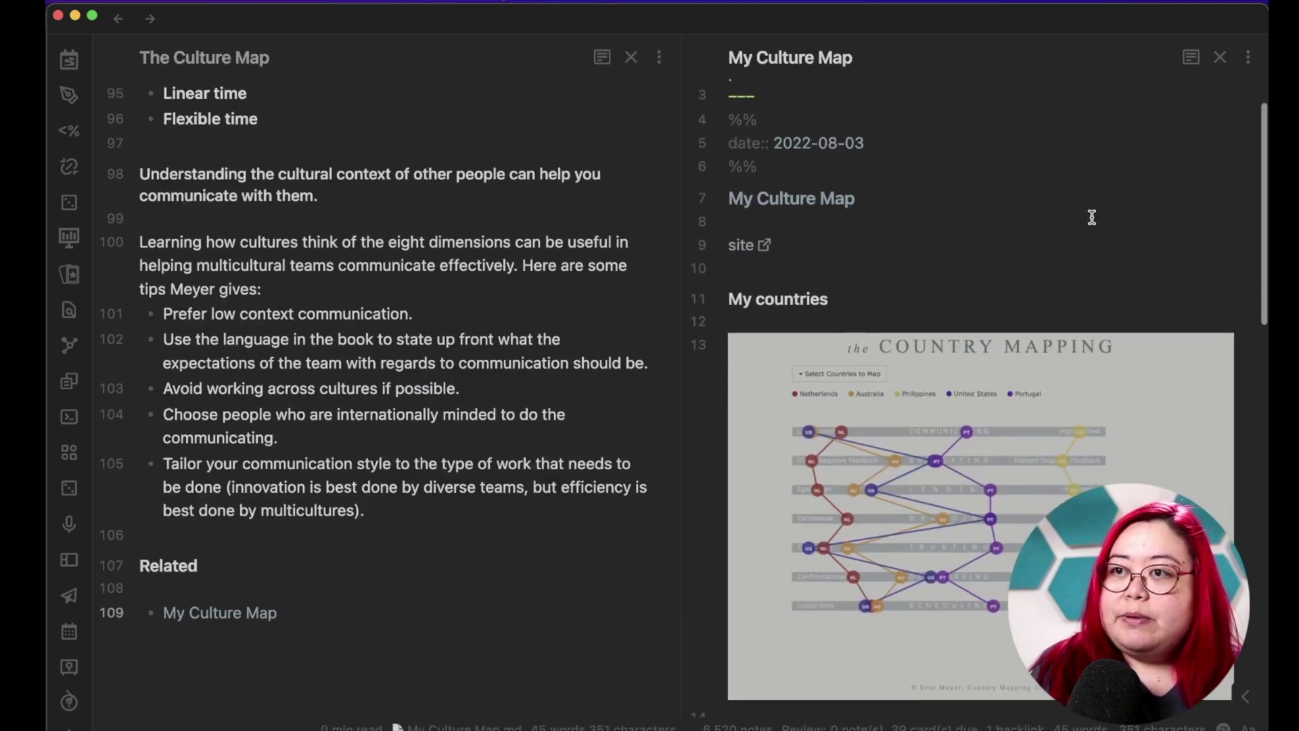
pyautogui.scroll(-3, 1039, 305)
pyautogui.click(1039, 305)
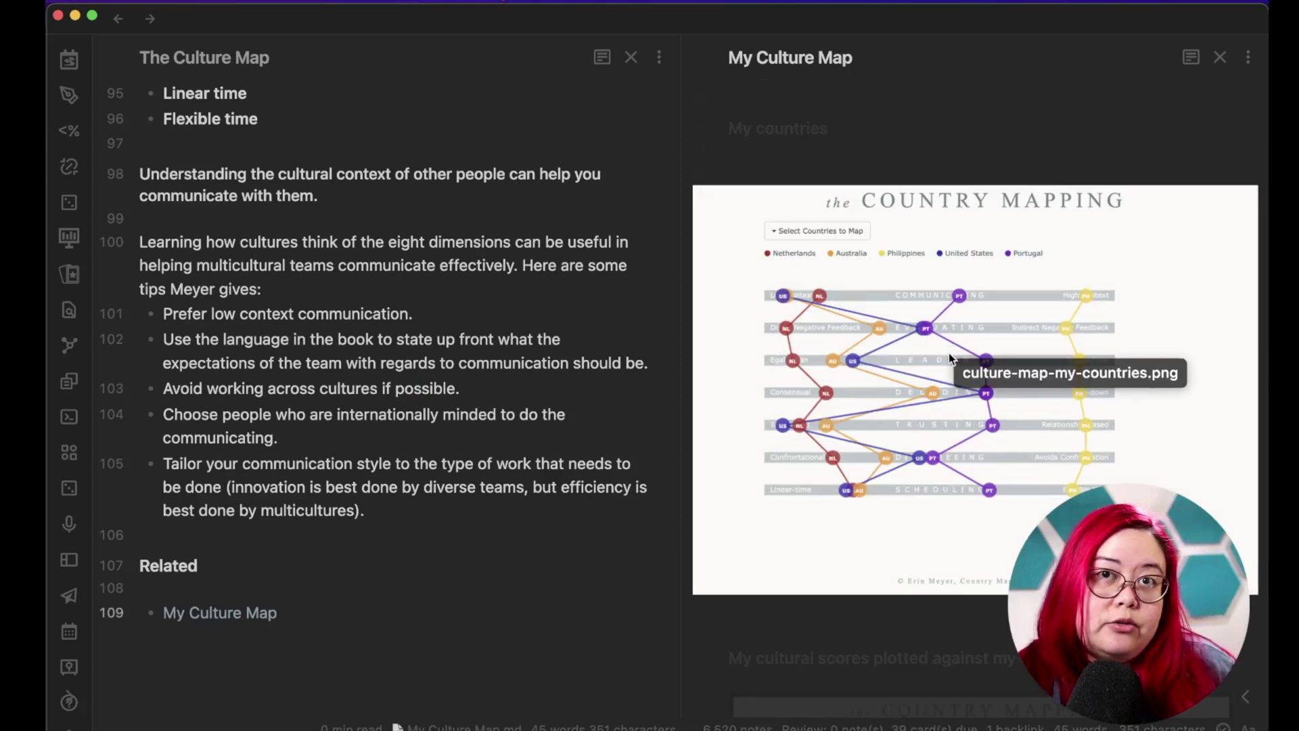
pyautogui.click(1001, 225)
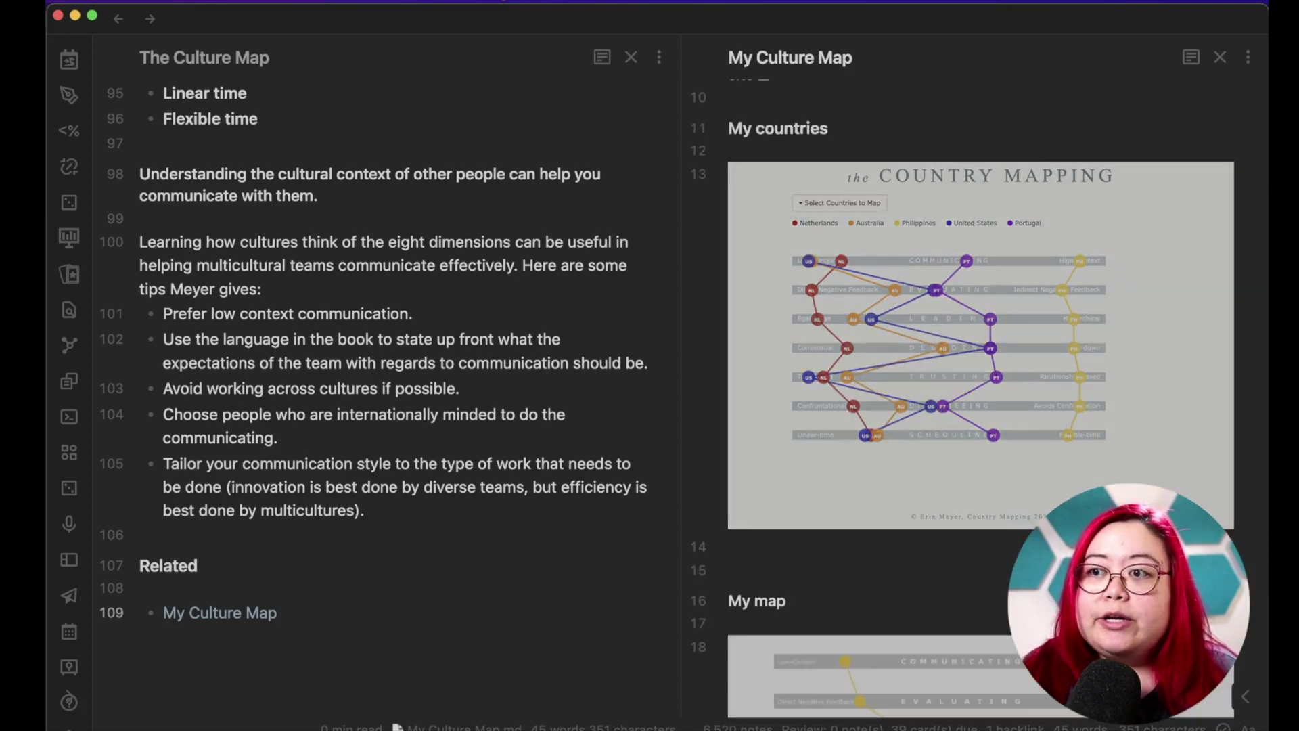
pyautogui.scroll(-5, 880, 338)
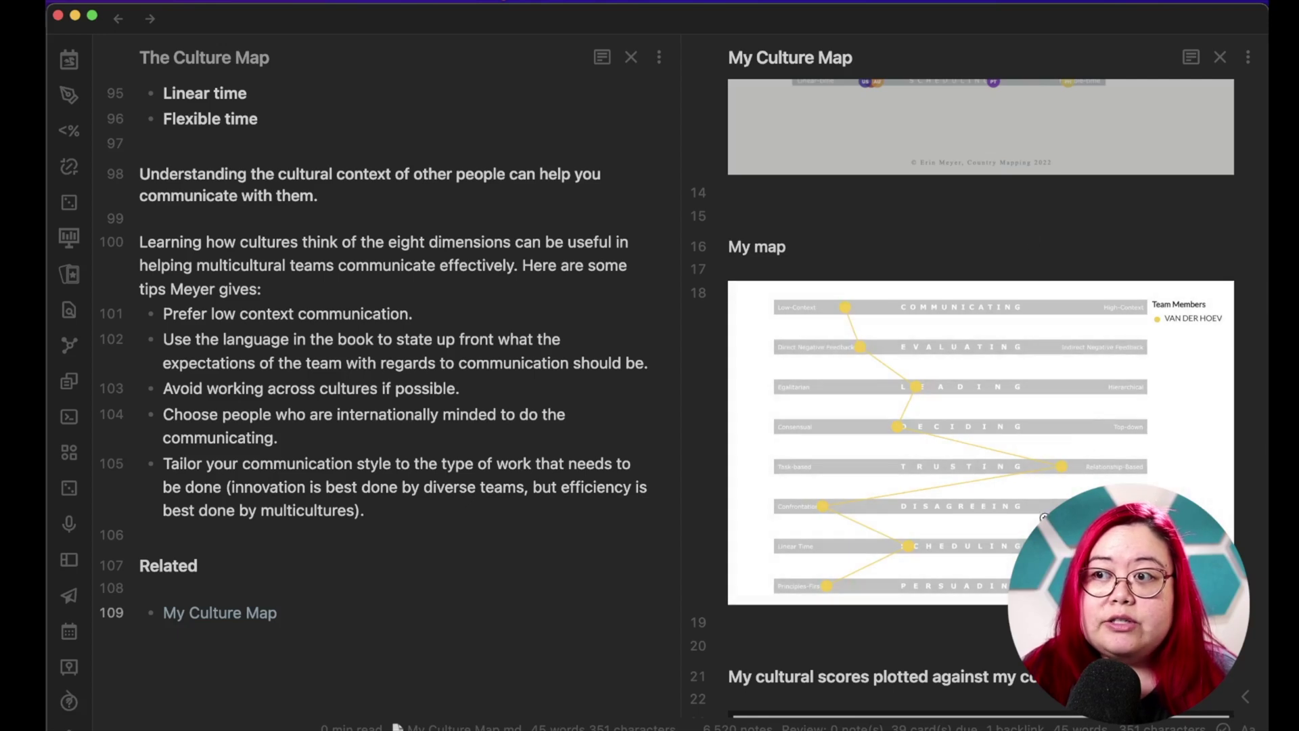
pyautogui.scroll(-10, 981, 406)
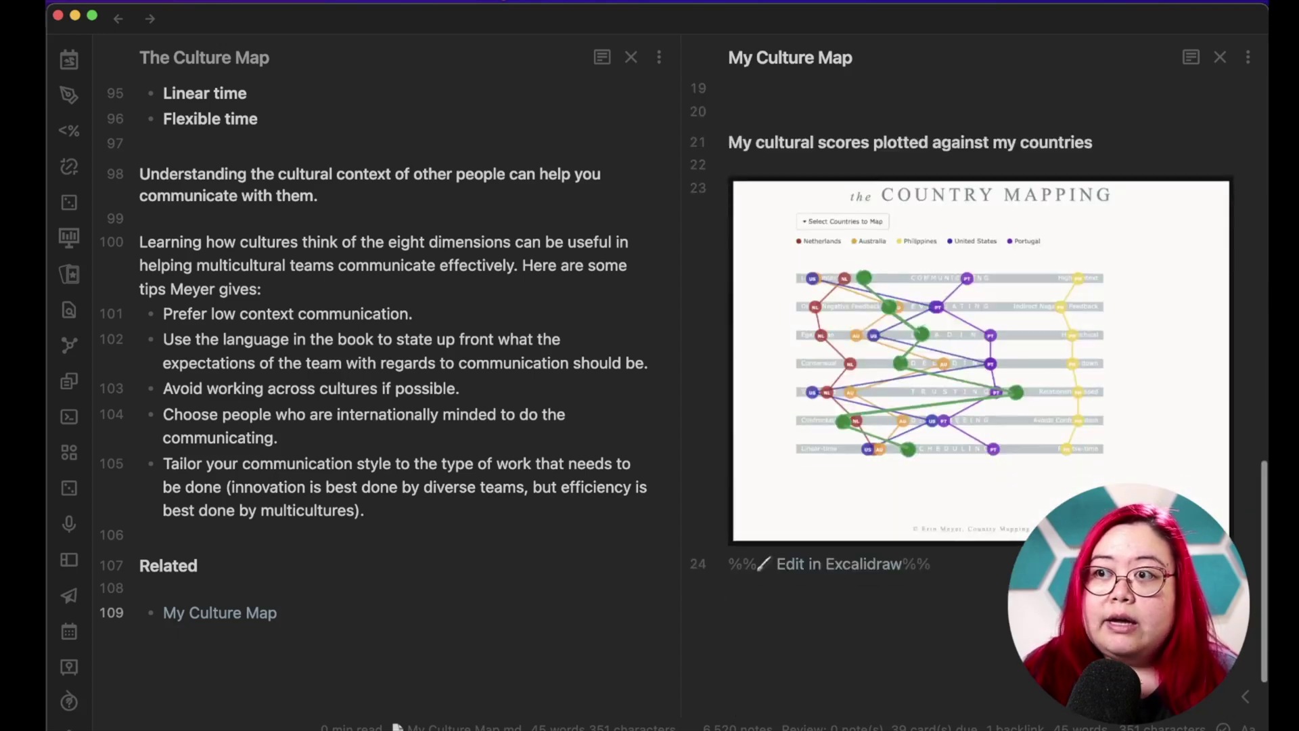
pyautogui.scroll(5, 982, 339)
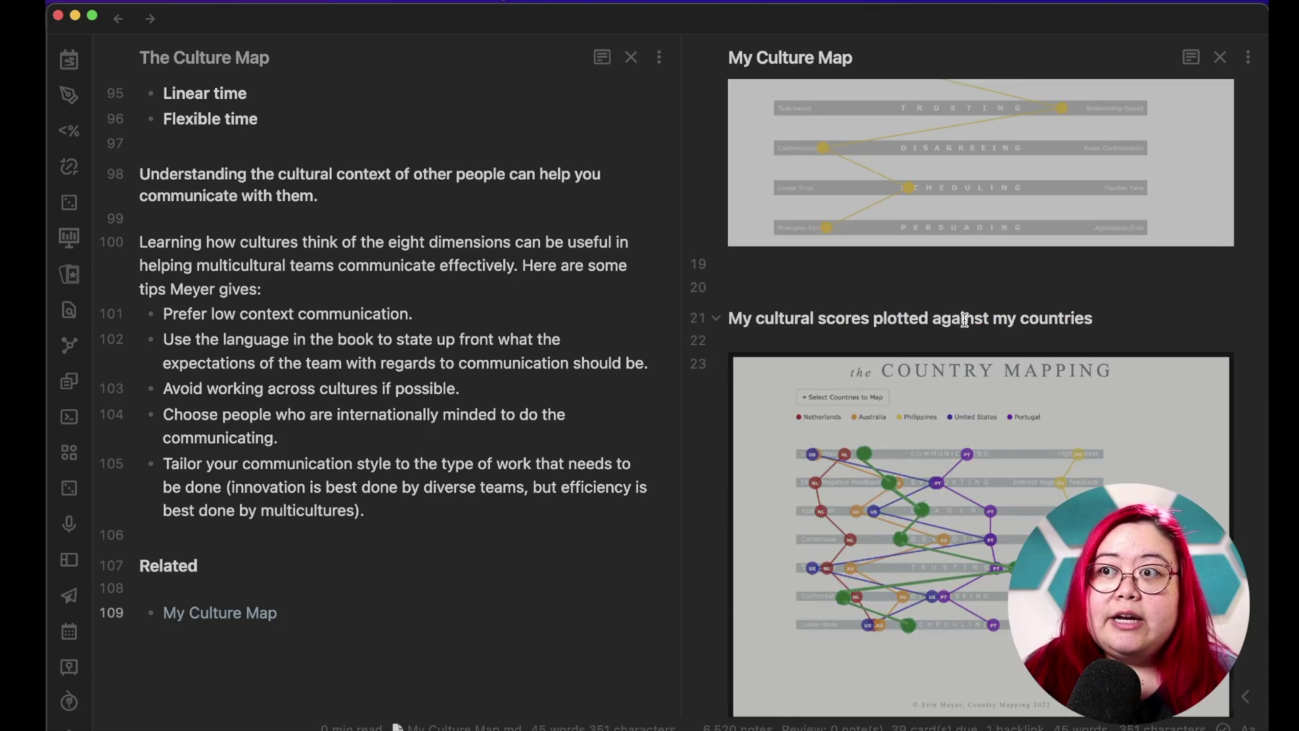
pyautogui.scroll(-5, 1022, 291)
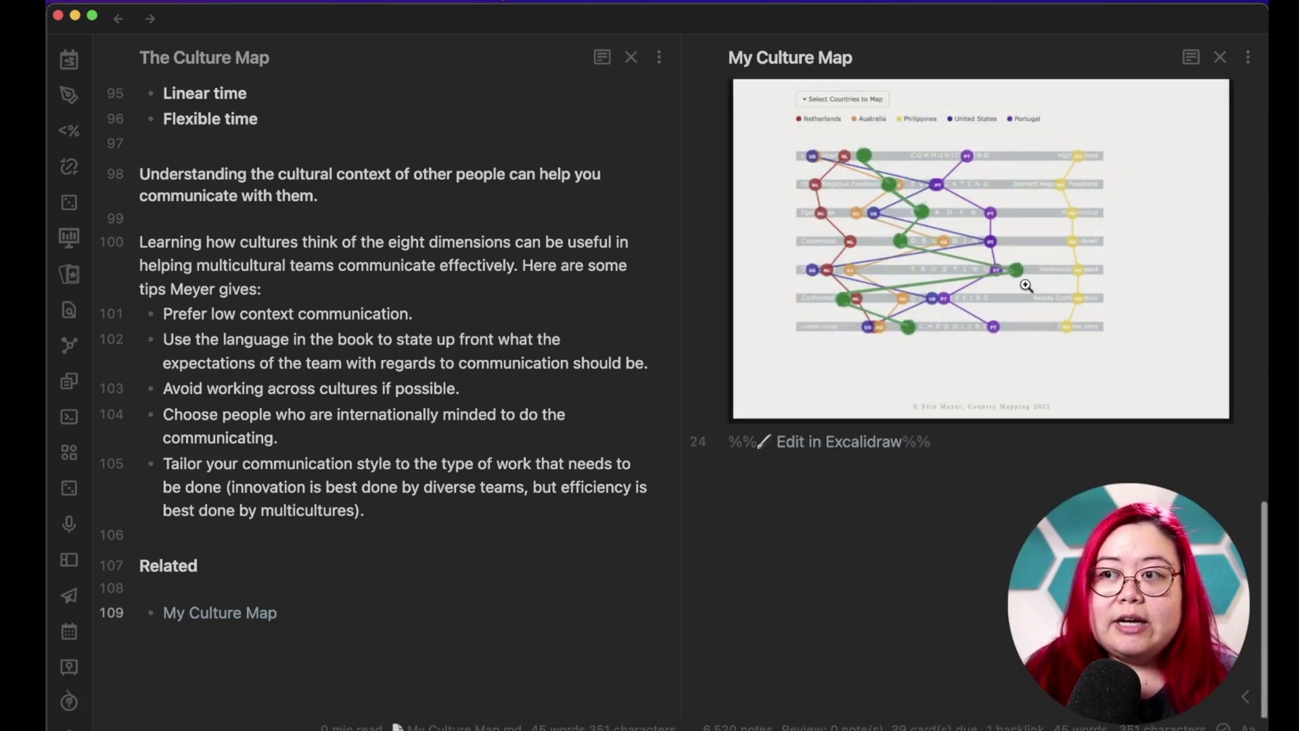
# Open the "My Culture Map vs my countries" drawing in a new window and move the green Communicating marker slightly towards Low-Context.
pyautogui.rightClick(878, 448)
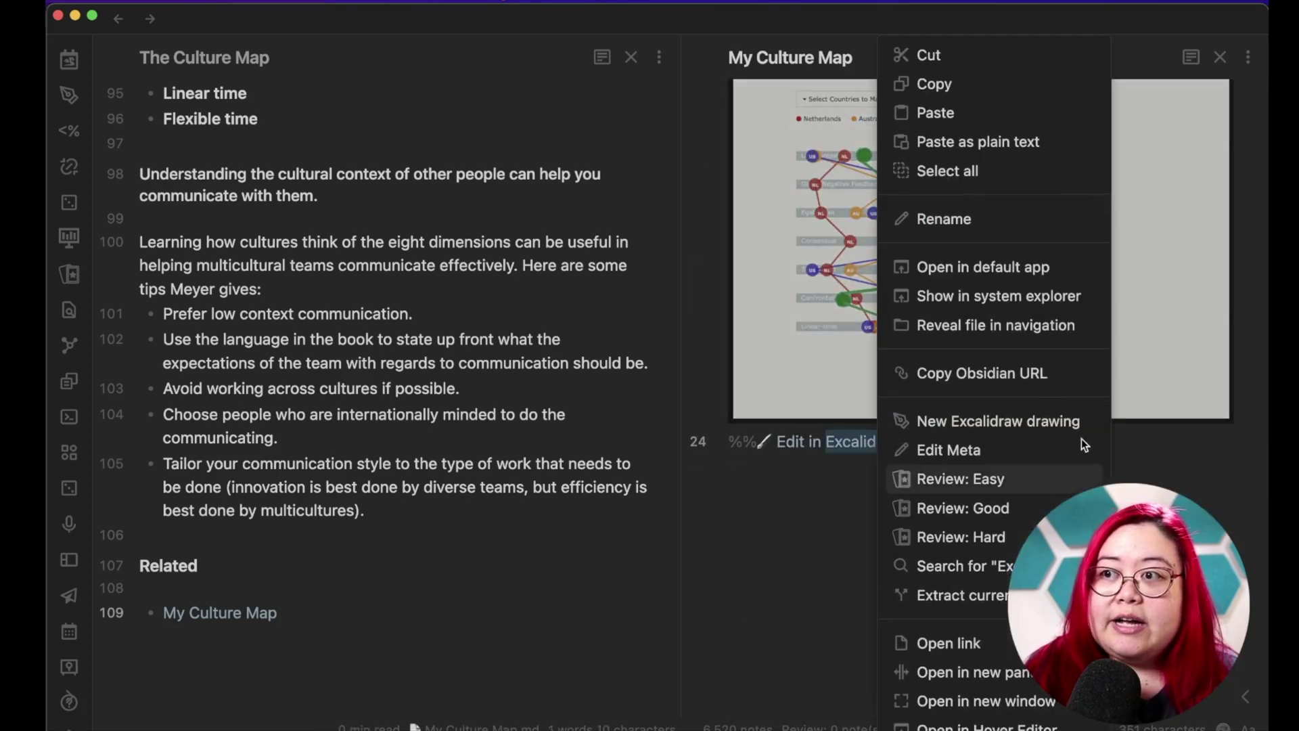
pyautogui.click(1033, 700)
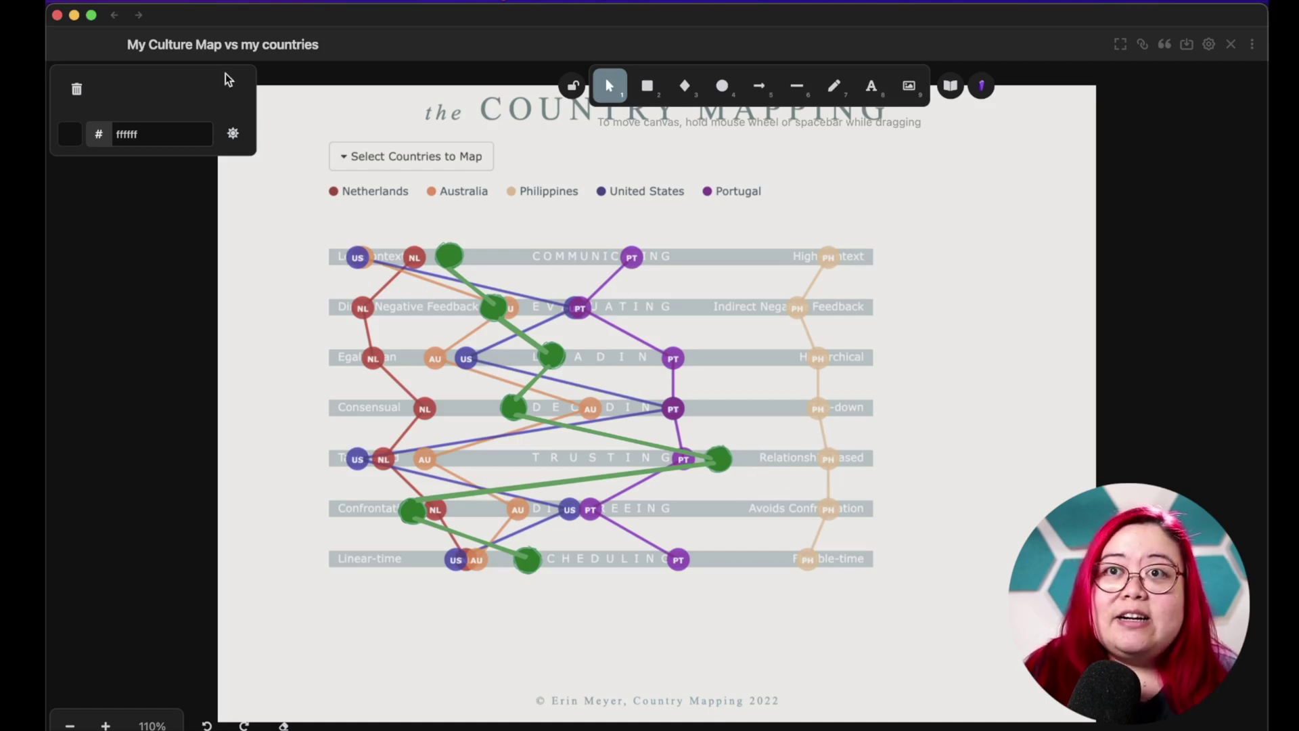
pyautogui.click(807, 191)
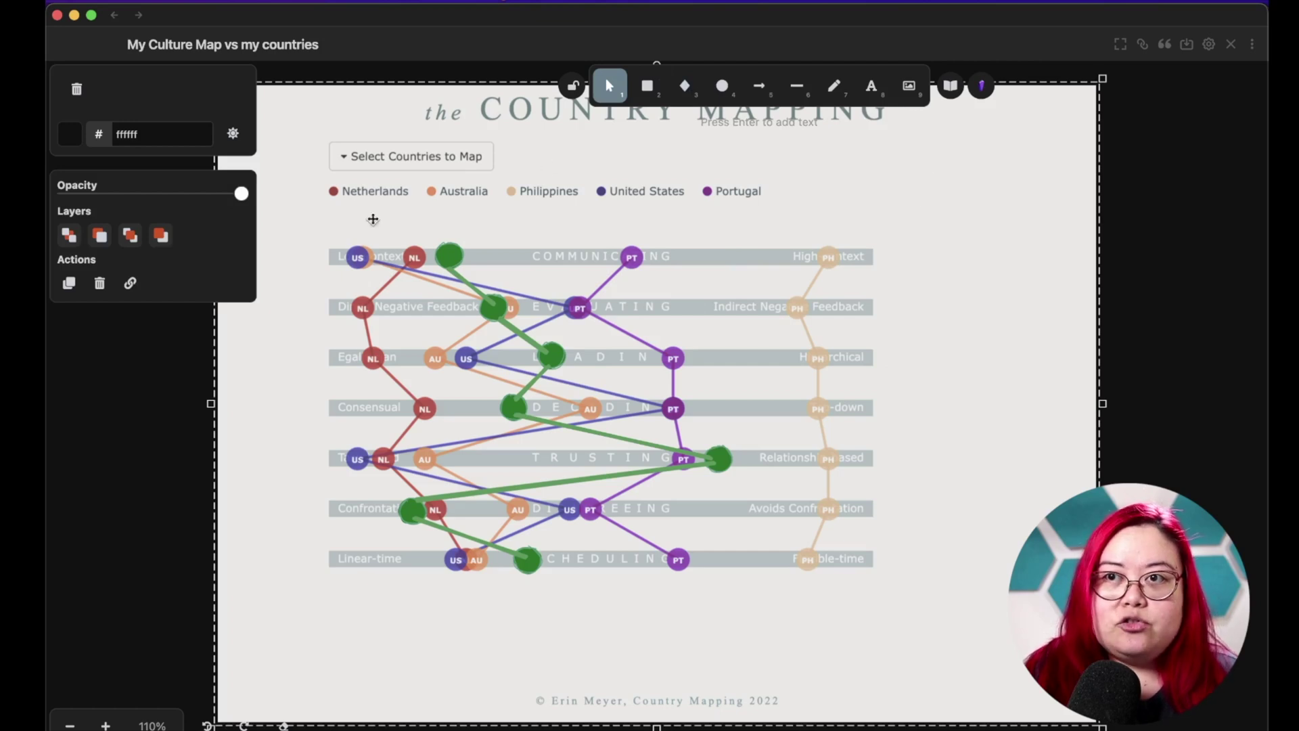
pyautogui.click(457, 260)
pyautogui.moveTo(460, 253); pyautogui.dragTo(456, 256)
pyautogui.click(548, 251)
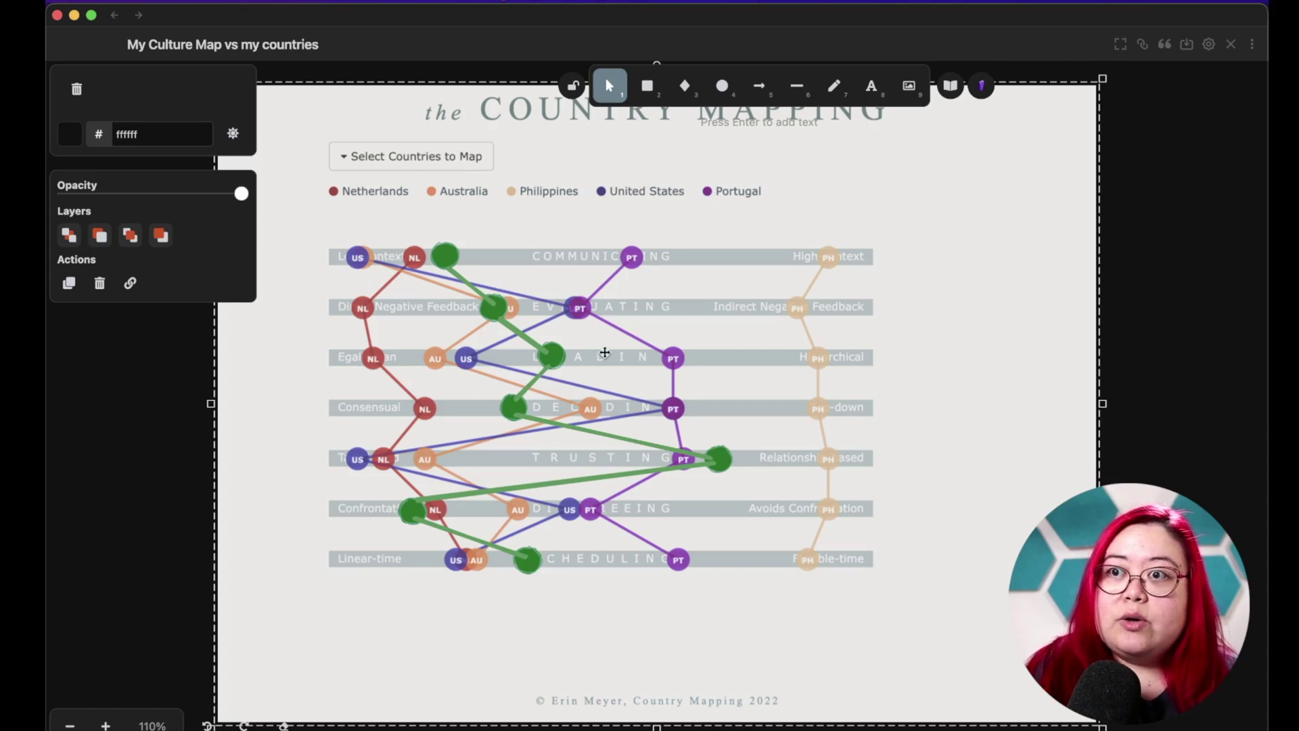
pyautogui.click(1187, 45)
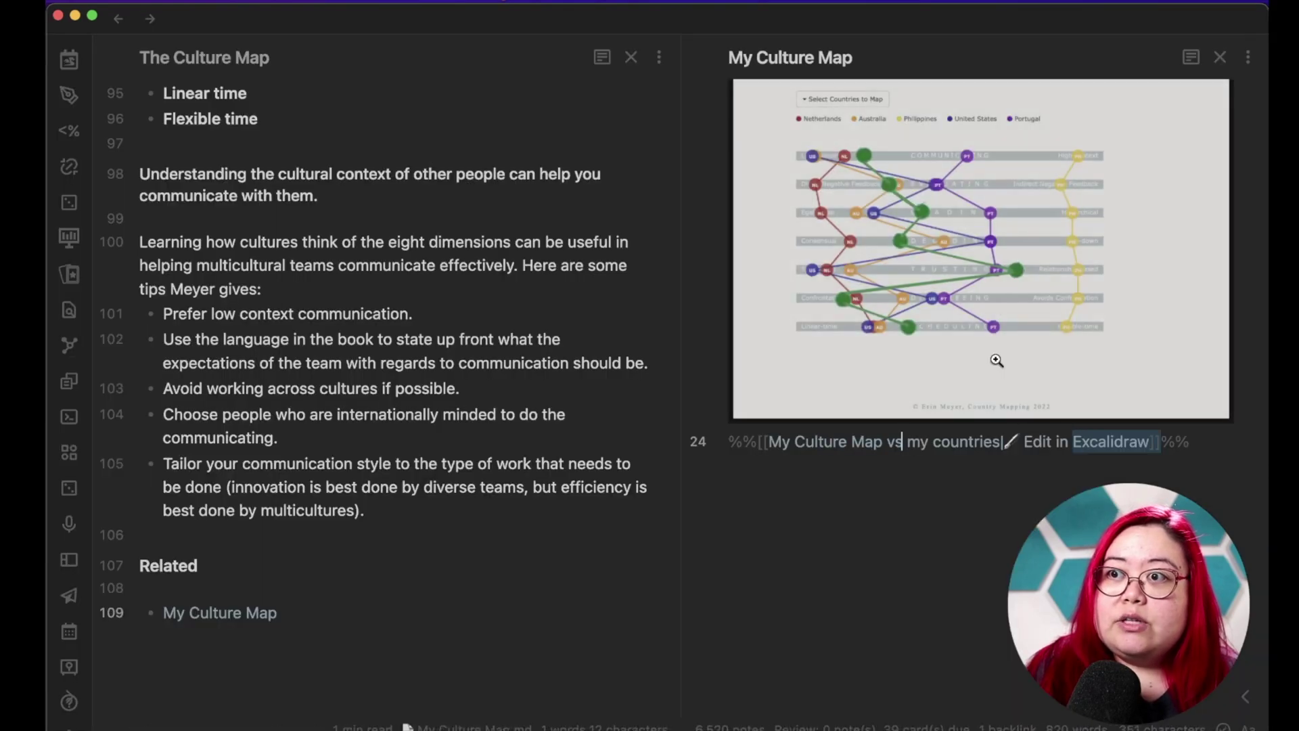
# Embed the image "My Culture Map vs my countries.png" from the My Culture Map note below the Summary callout of The Culture Map note.
pyautogui.scroll(3, 998, 271)
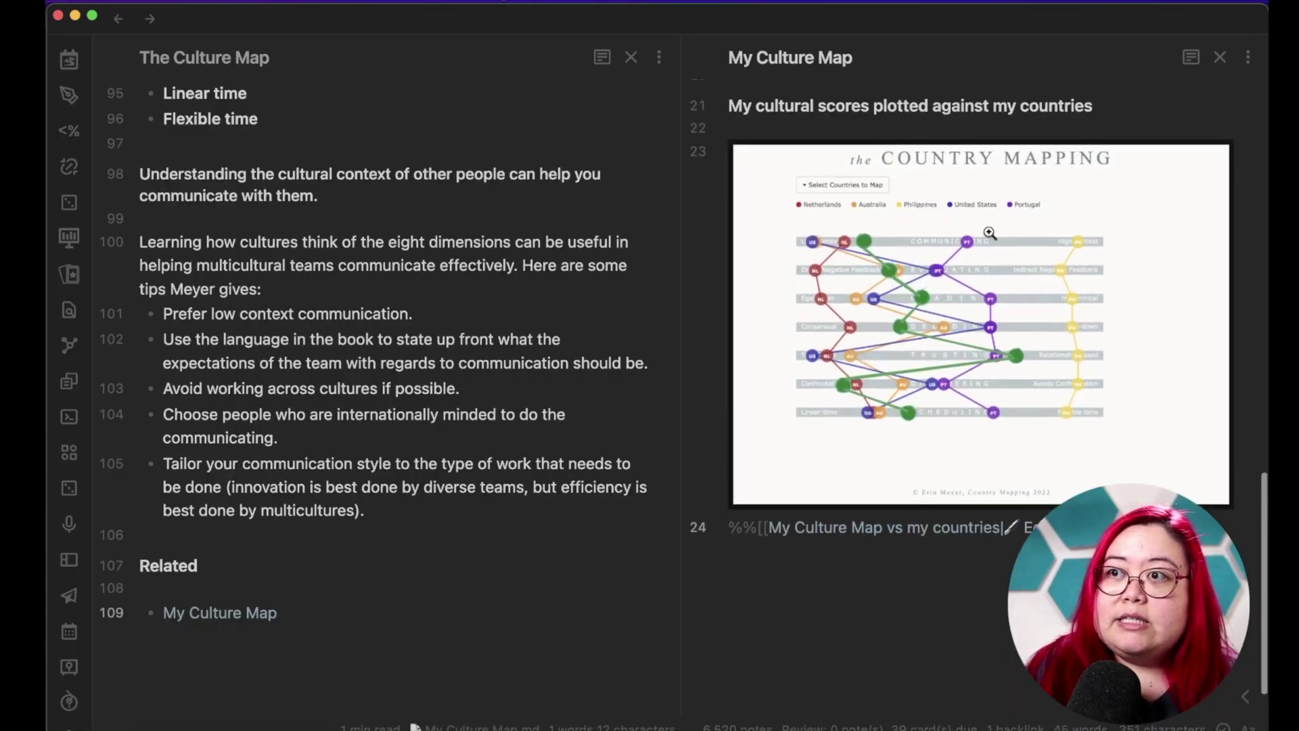
pyautogui.click(1062, 136)
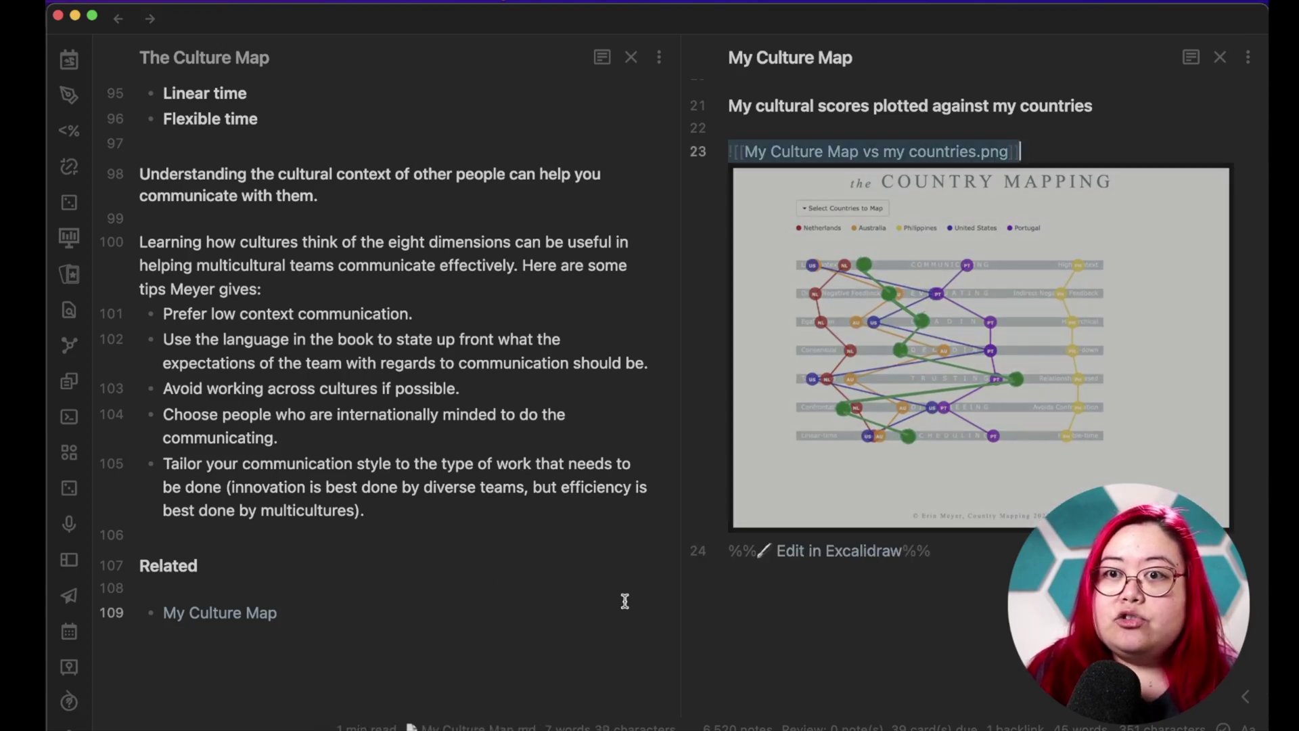
pyautogui.scroll(20, 625, 601)
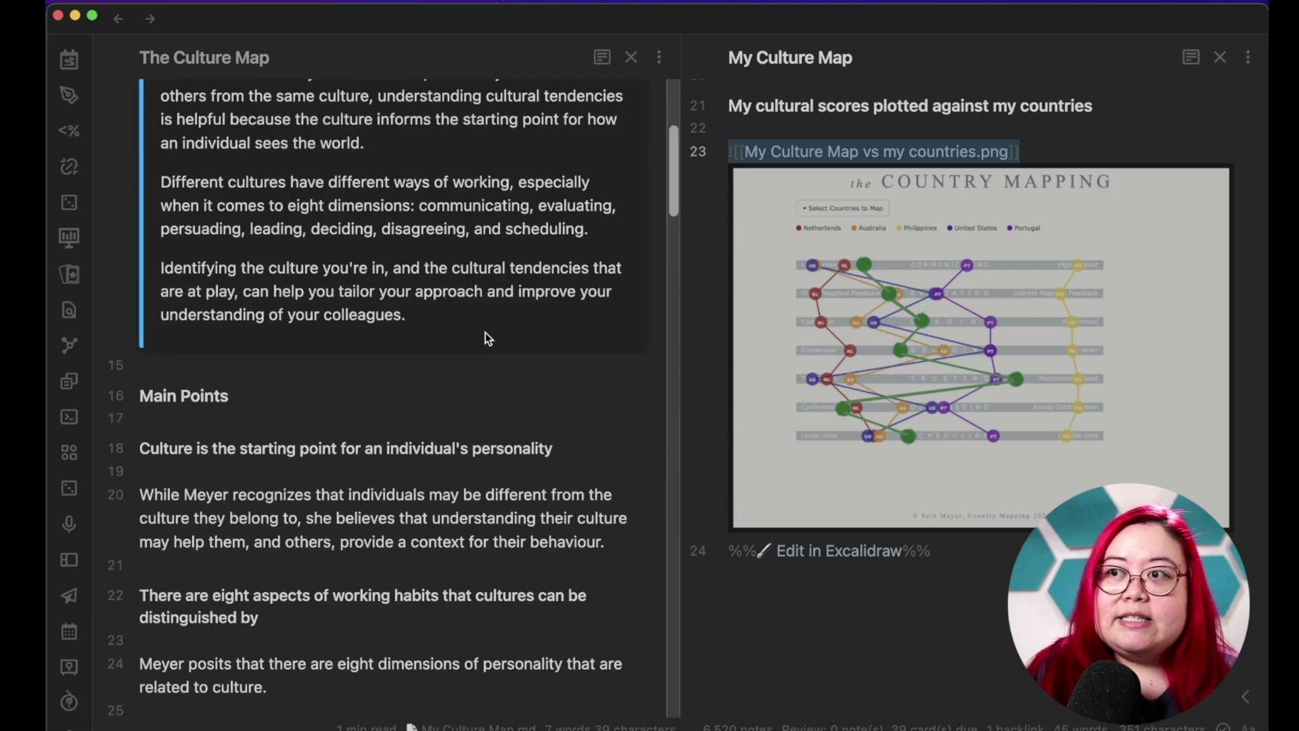
pyautogui.scroll(5, 422, 363)
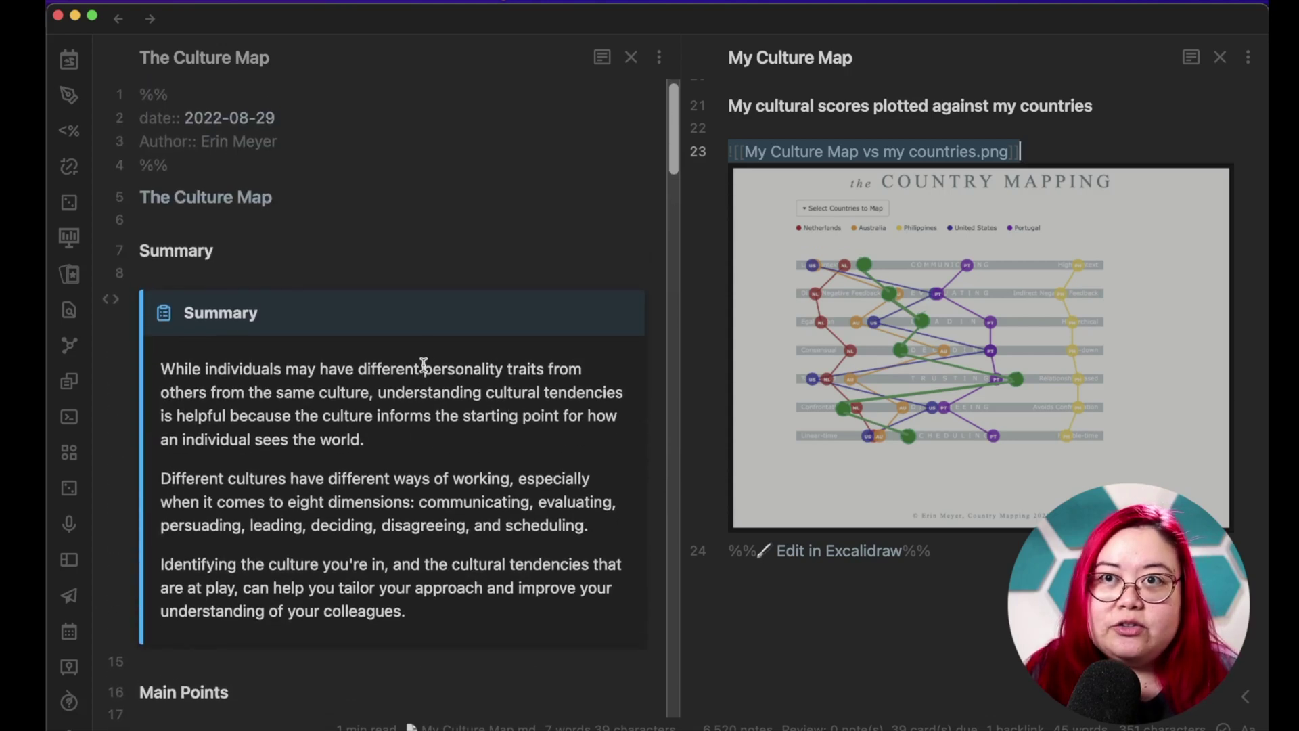
pyautogui.scroll(-2, 424, 365)
pyautogui.click(280, 609)
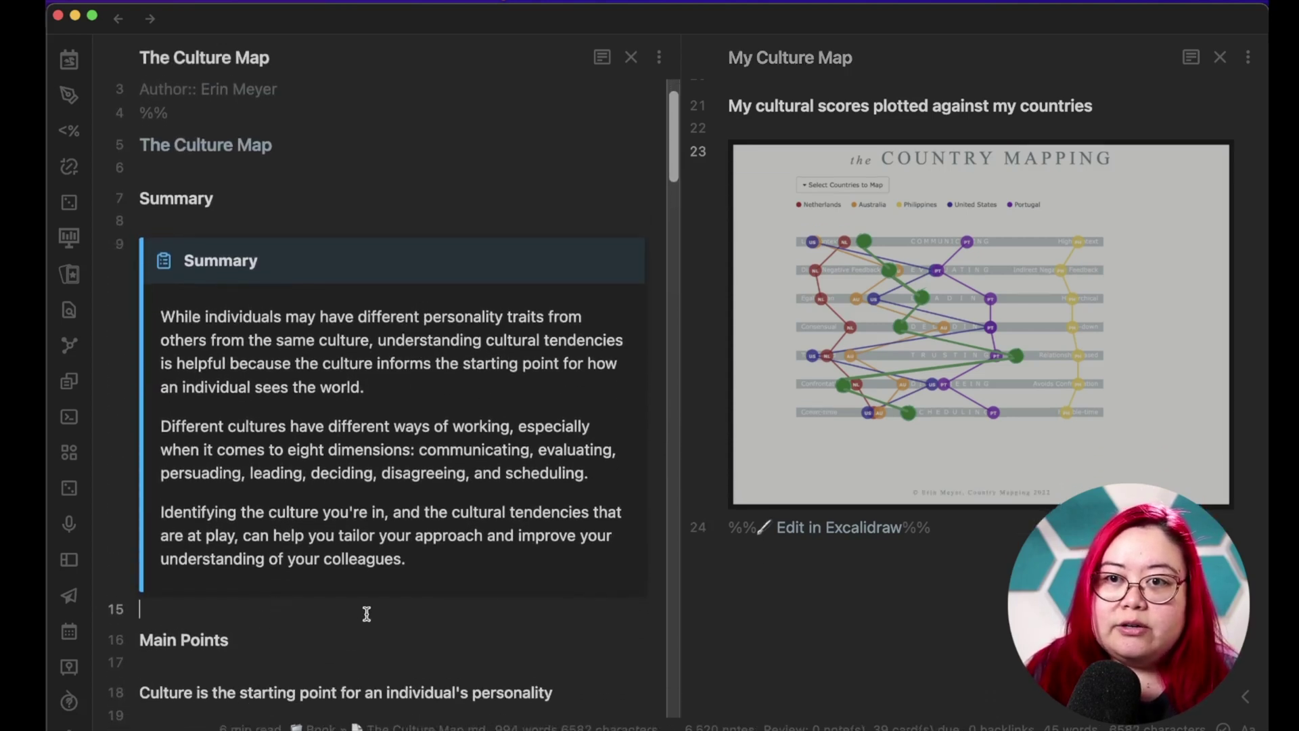
pyautogui.press('Return')
pyautogui.write('![[My Culture Map vs my countries.png]]')
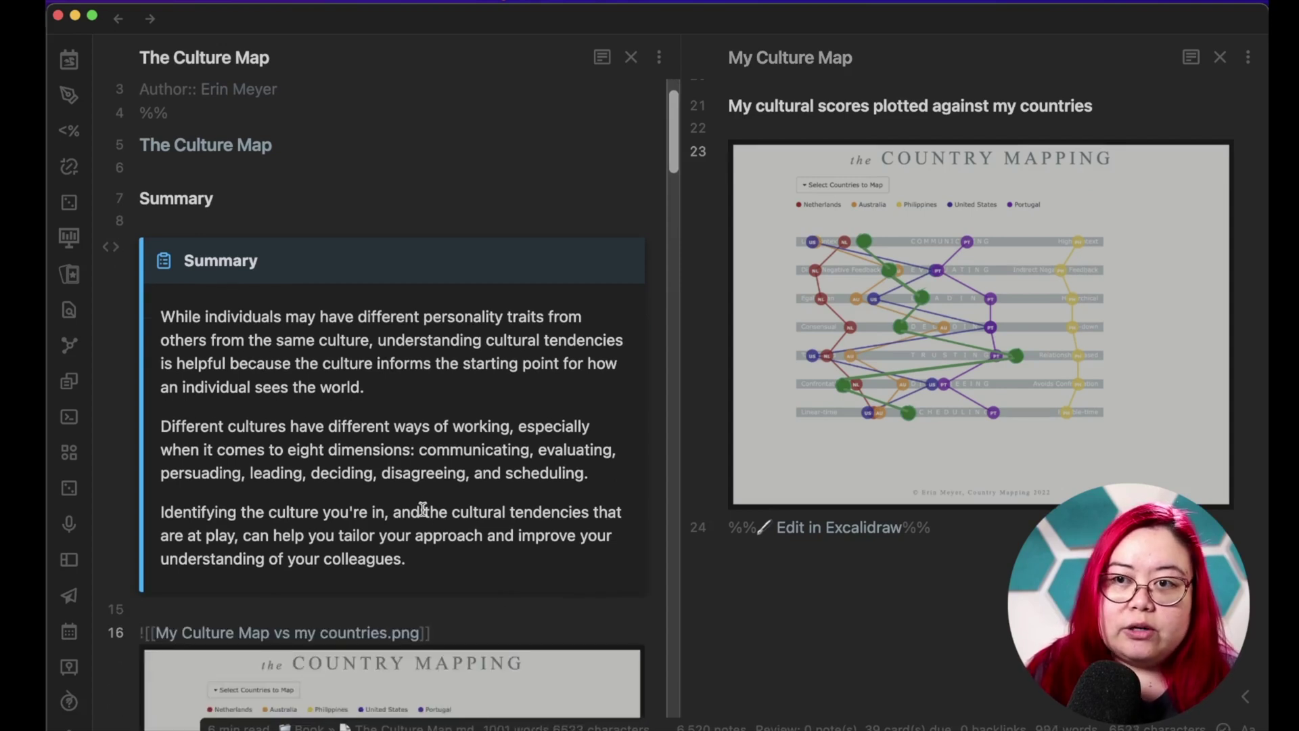
# Close the My Culture Map pane and add a bullet under Related that links to the k6 DevRel team note.
pyautogui.press('super+w')
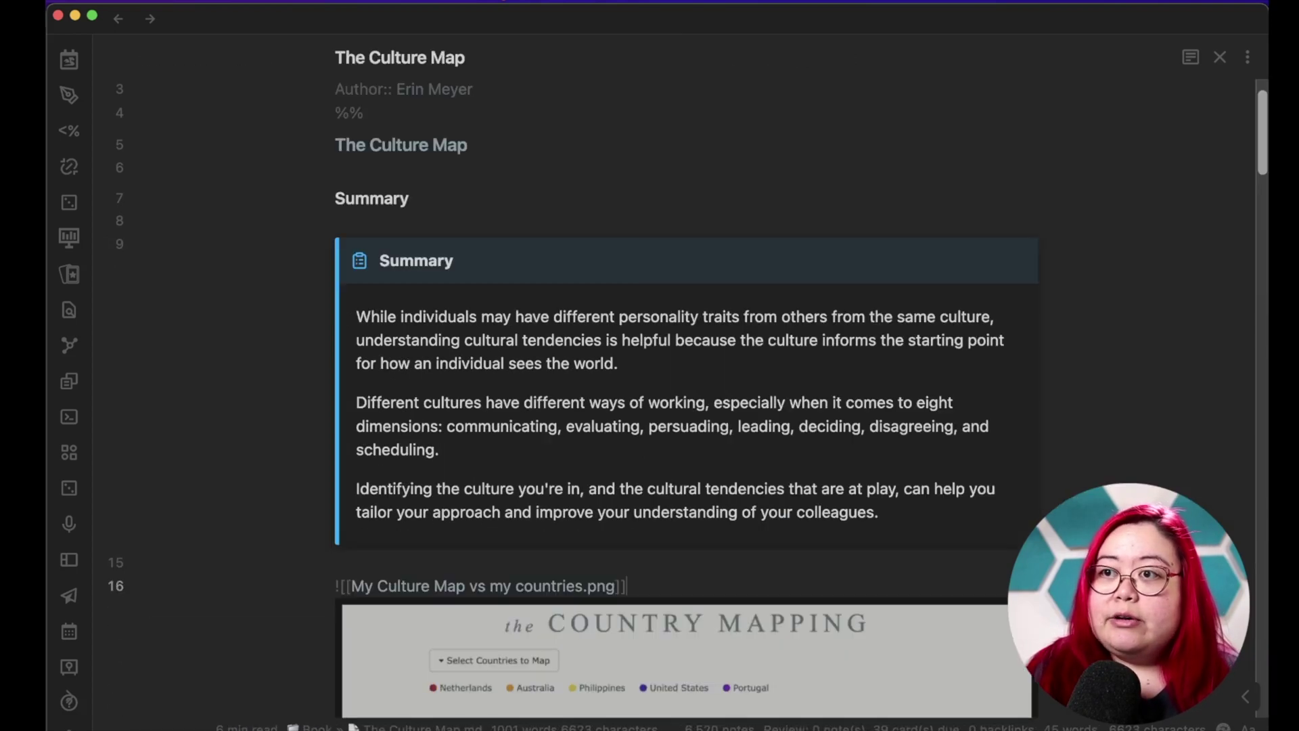
pyautogui.scroll(-8, 687, 399)
pyautogui.scroll(-20, 687, 399)
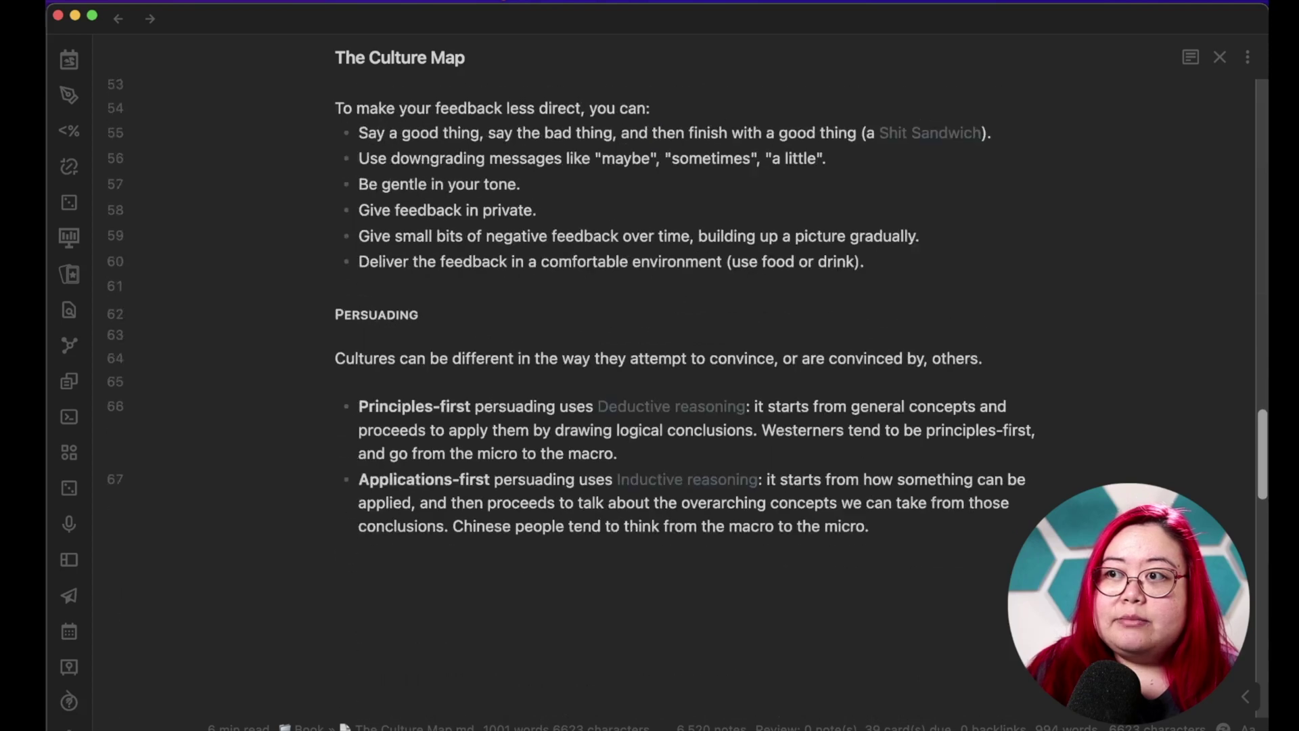
pyautogui.scroll(-20, 915, 592)
pyautogui.click(856, 478)
pyautogui.press('Return')
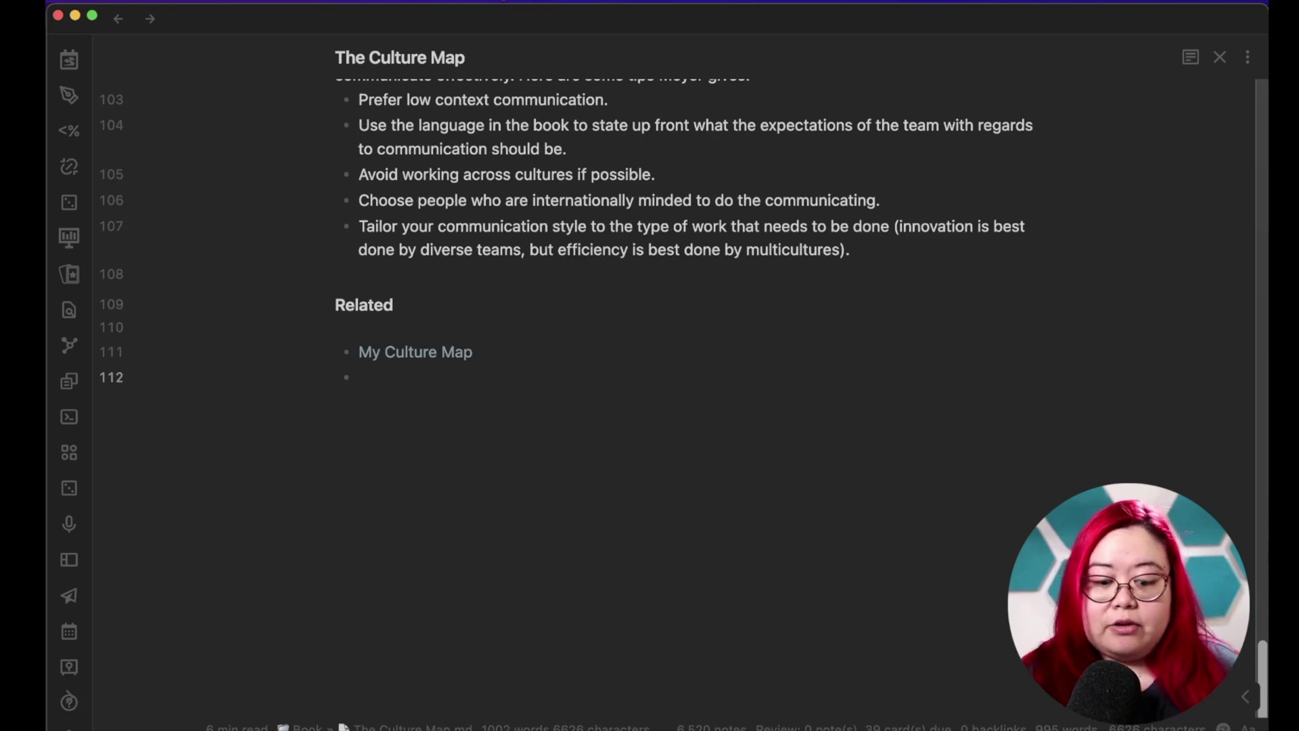
pyautogui.write('[[')
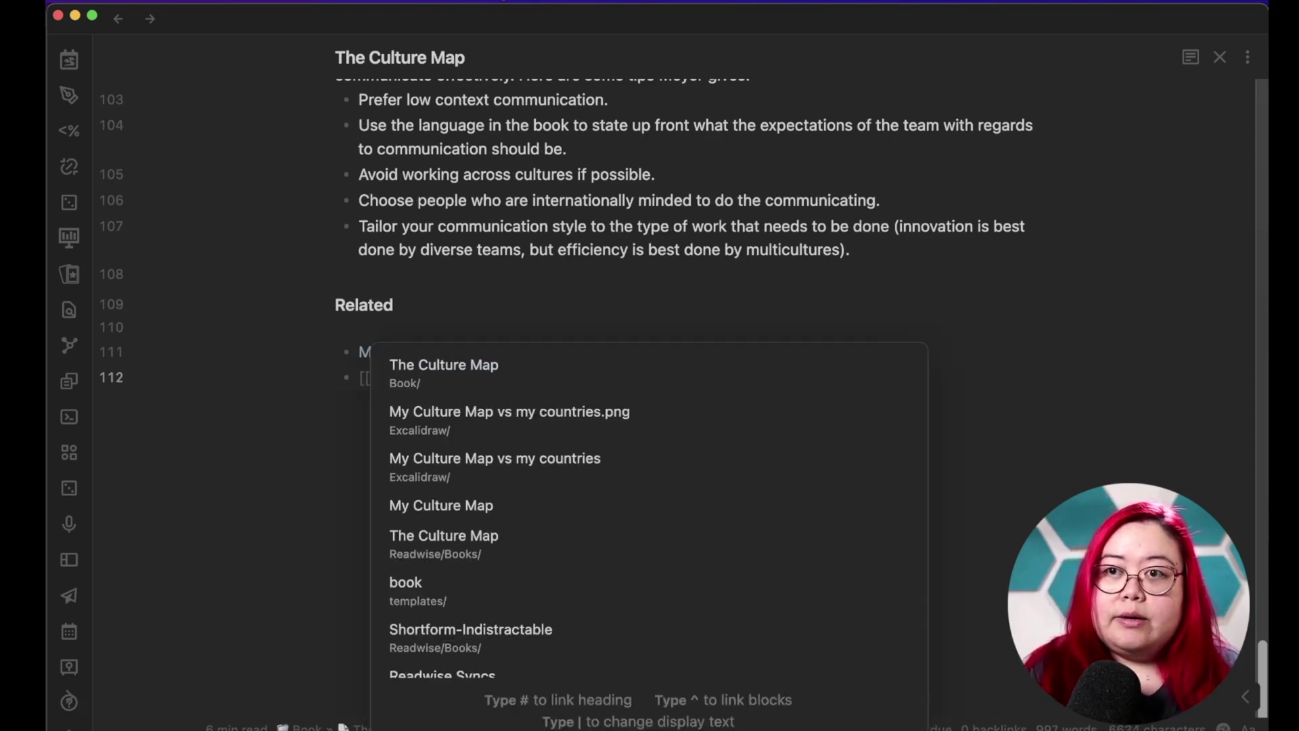
pyautogui.write('k6 DevRel')
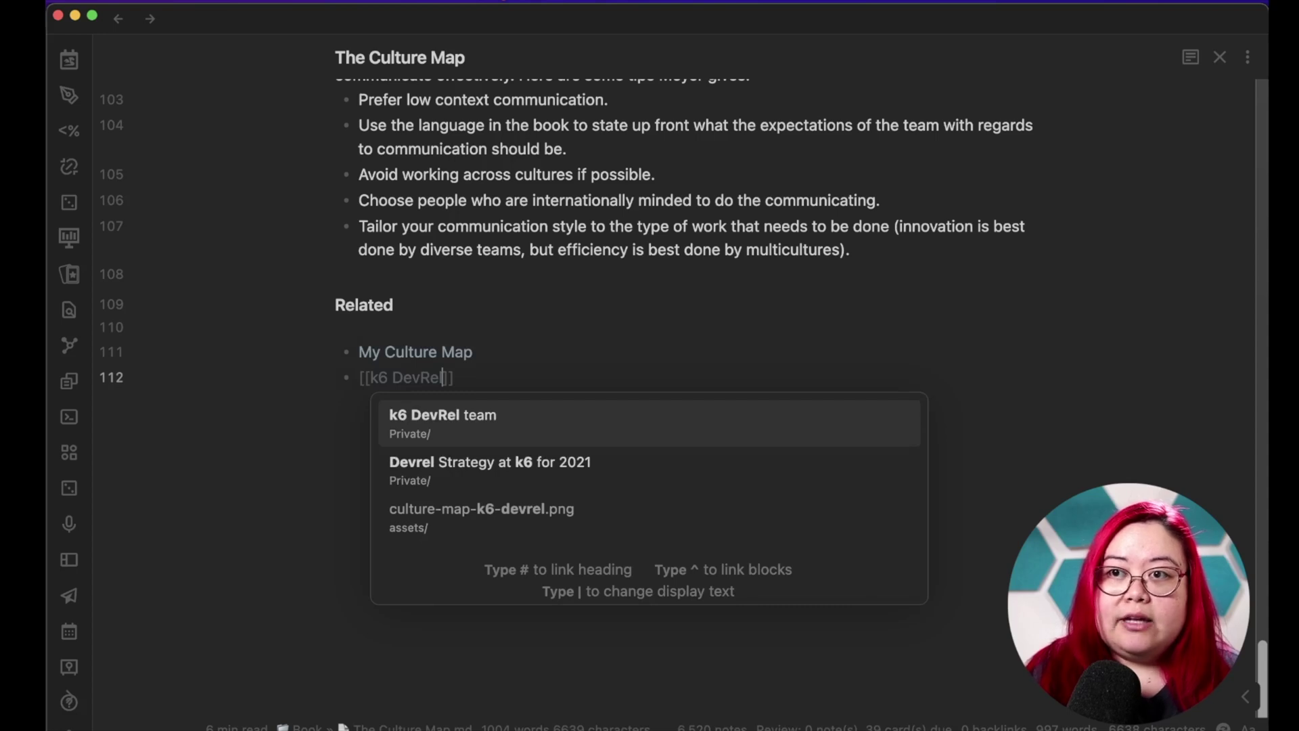
pyautogui.press('Return')
pyautogui.press('Return')
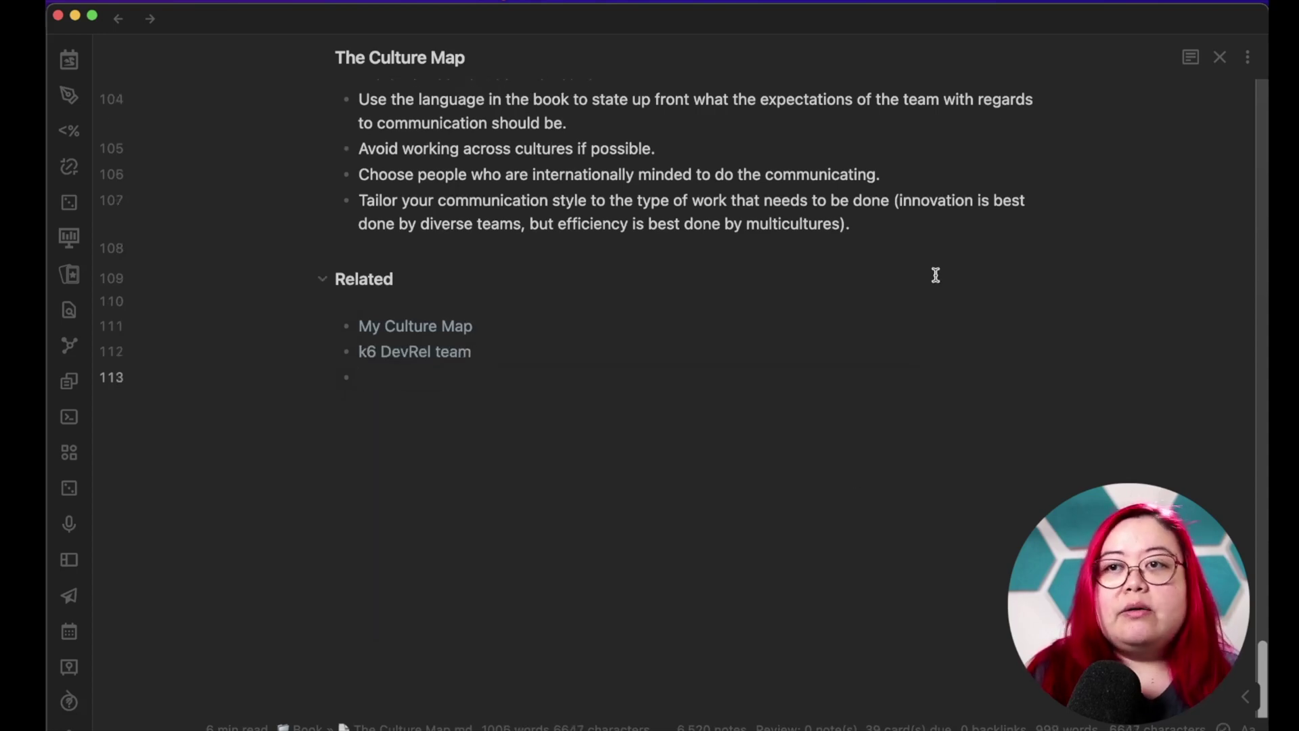
# Add a bullet linking to the Communication note under Related and start another linked bullet below it.
pyautogui.scroll(3, 670, 529)
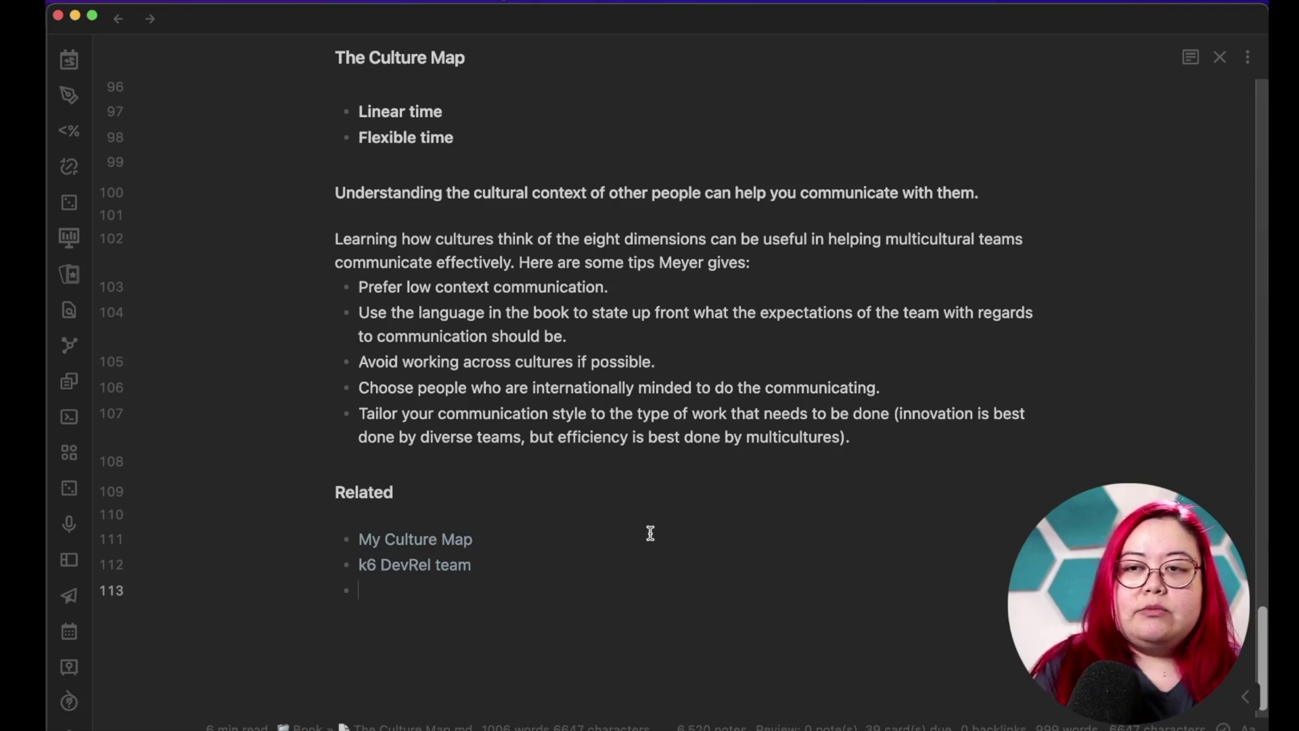
pyautogui.write('[[Communicati')
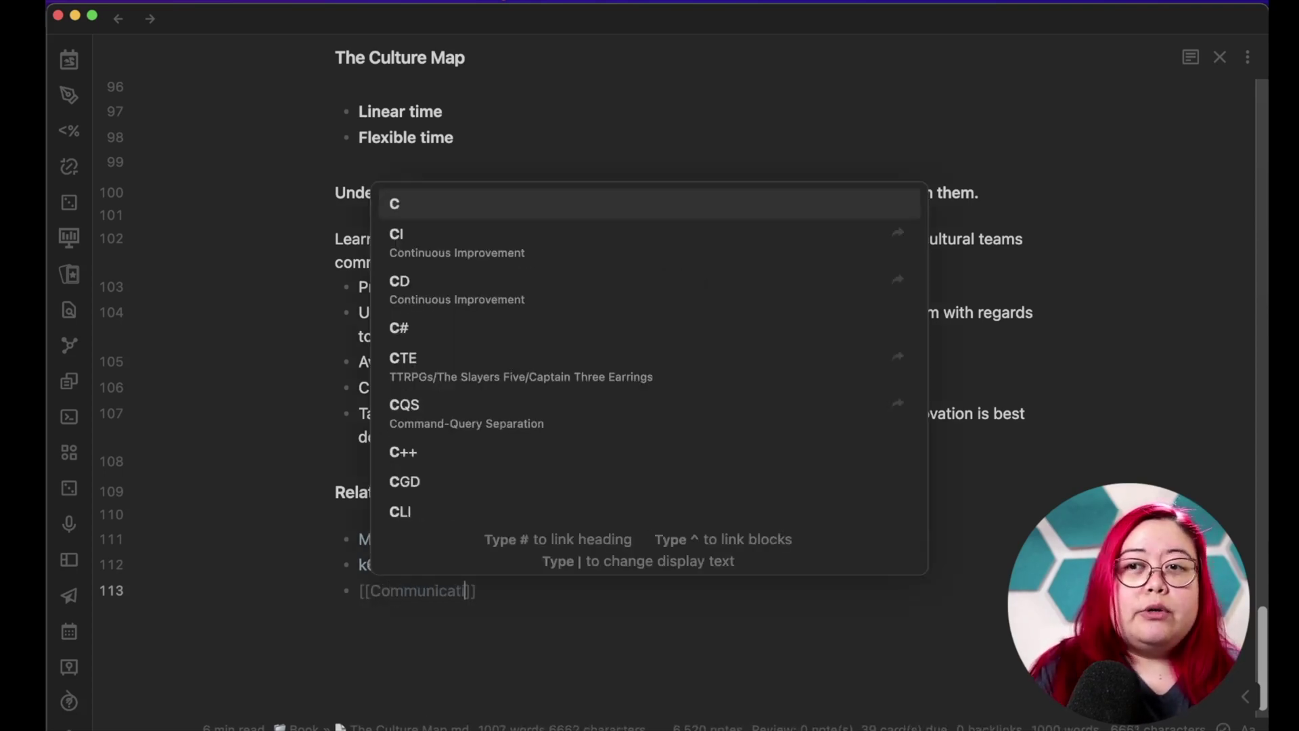
pyautogui.write('on')
pyautogui.press('Return')
pyautogui.press('Return')
pyautogui.write('[[')
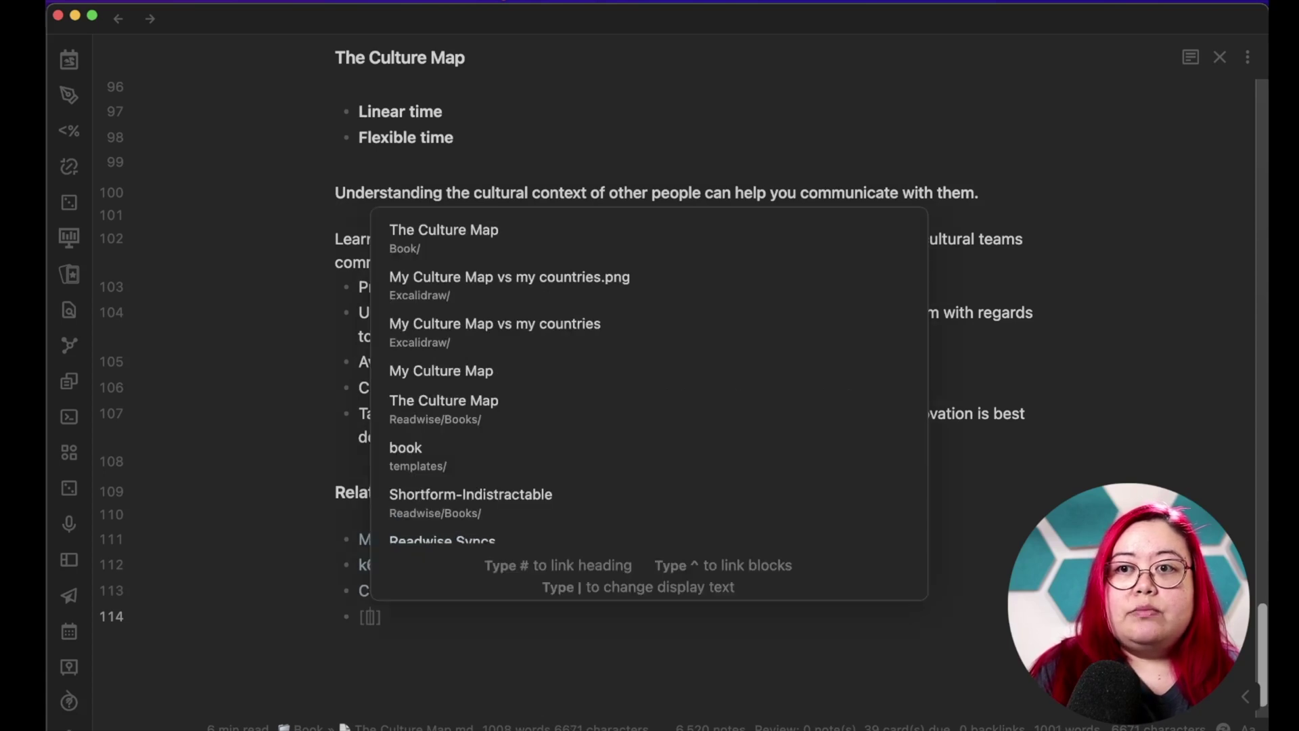
pyautogui.write('Multi')
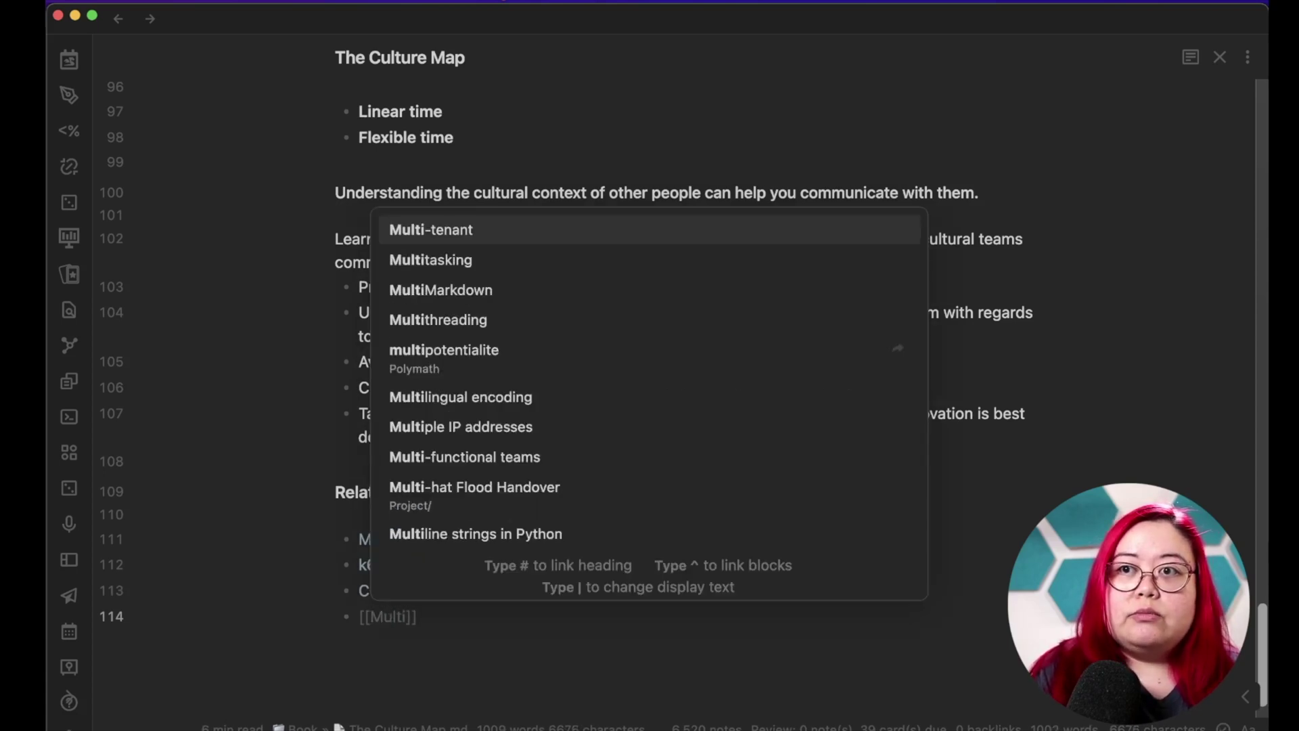
pyautogui.write('cul')
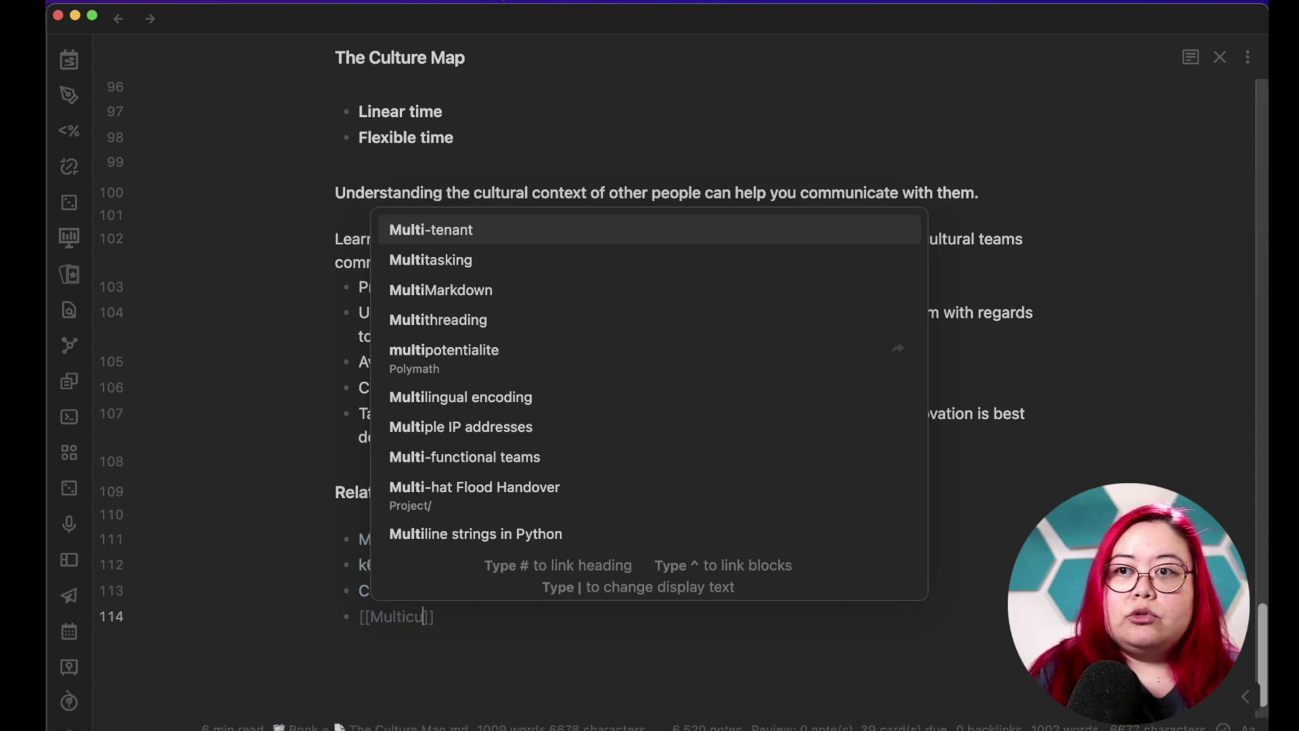
pyautogui.press('BackSpace')
pyautogui.press('BackSpace')
pyautogui.press('BackSpace')
pyautogui.press('BackSpace')
pyautogui.press('BackSpace')
pyautogui.press('BackSpace')
pyautogui.press('BackSpace')
pyautogui.press('BackSpace')
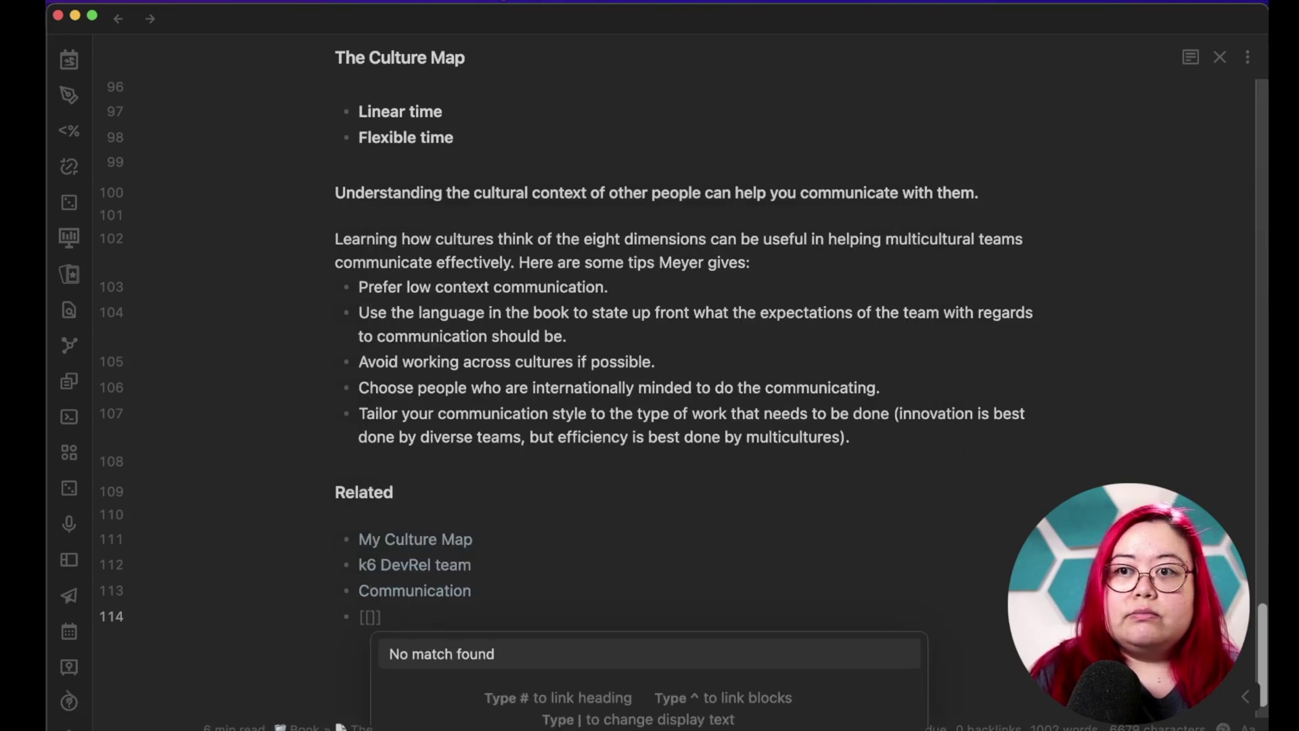
# Complete the bullet as a link to Culture Shock and preview that note's description and embedded example video.
pyautogui.write('Culture')
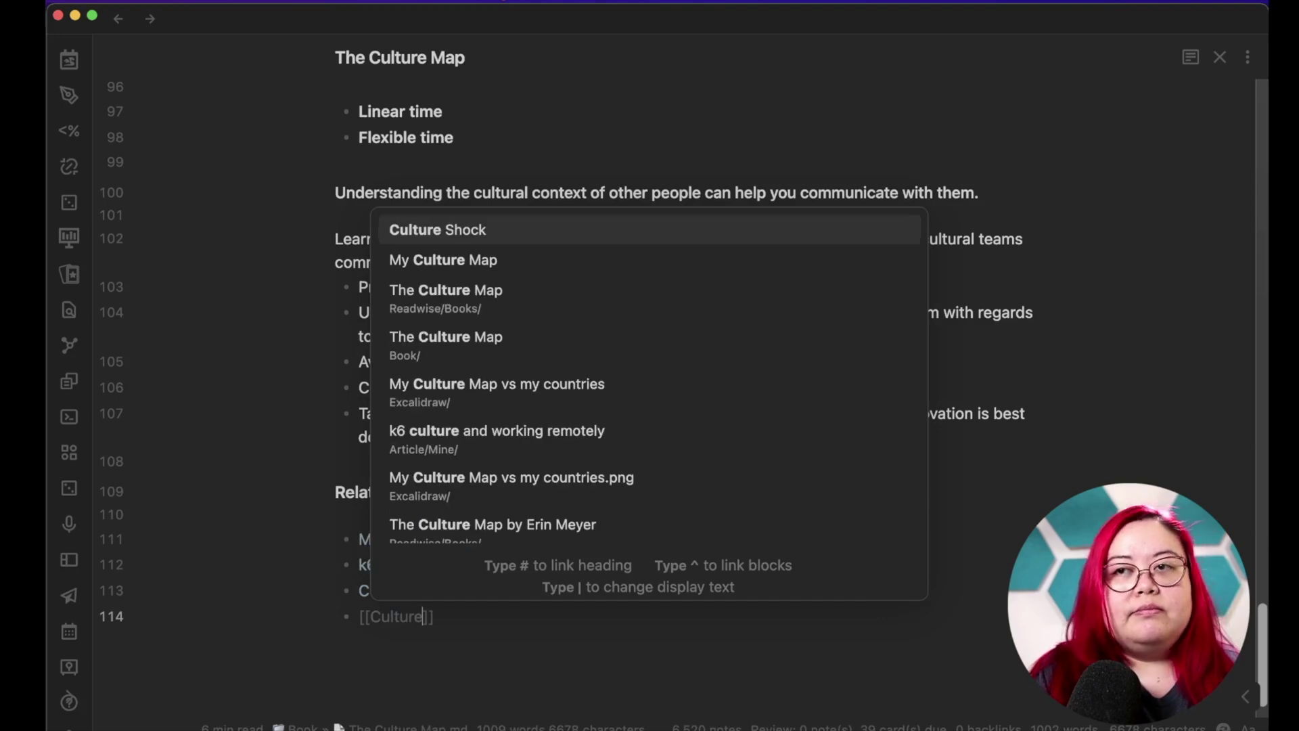
pyautogui.press('Return')
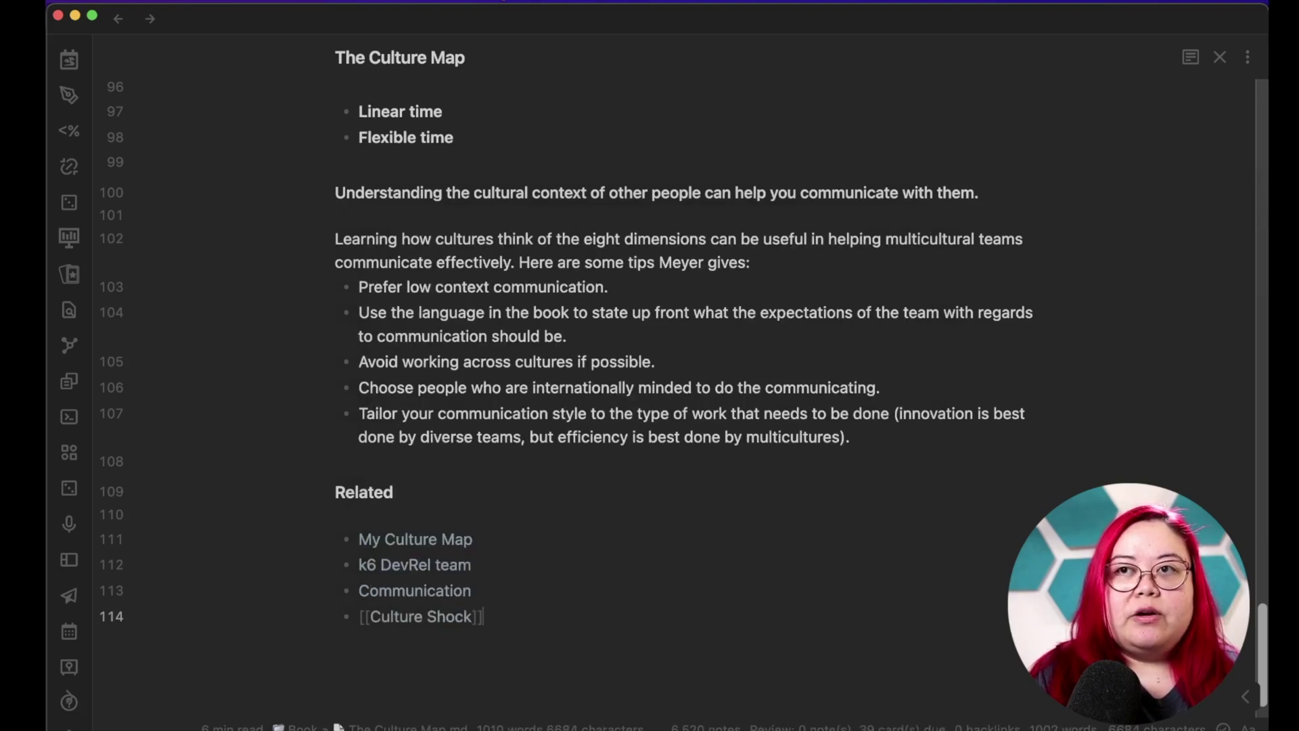
pyautogui.press('Return')
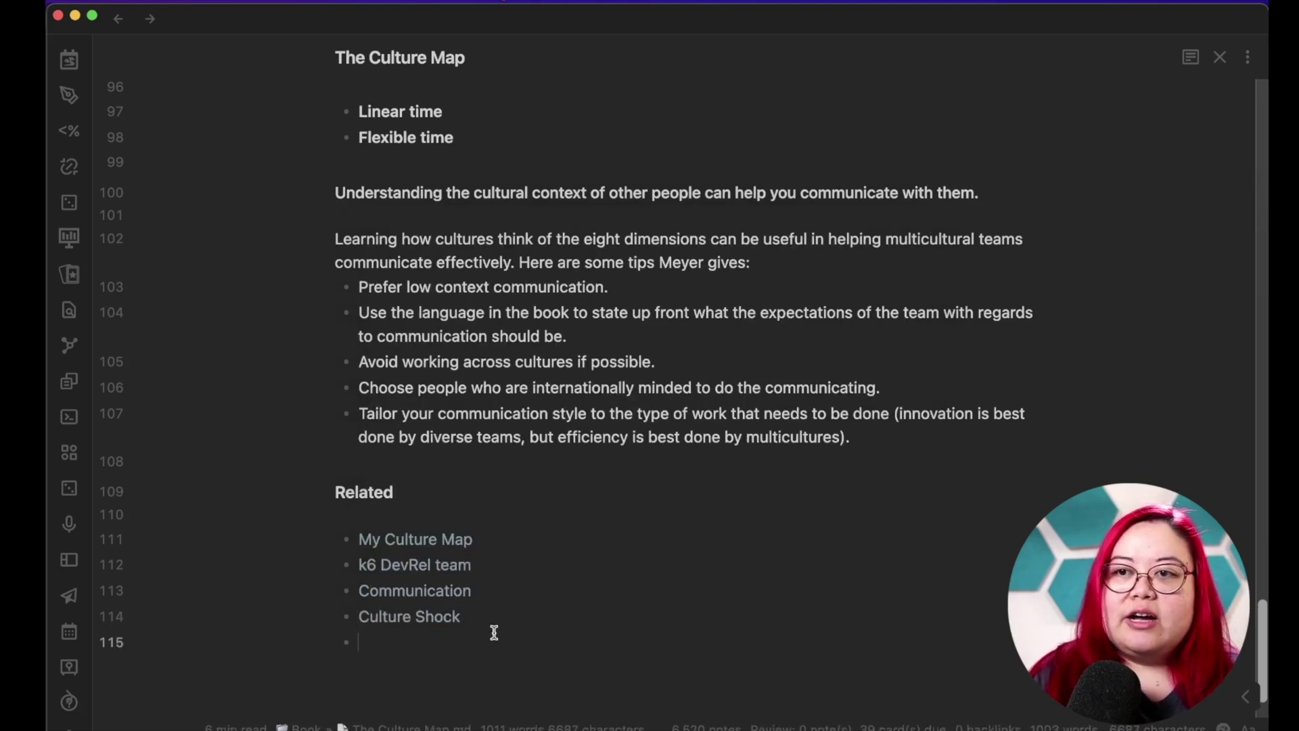
pyautogui.moveTo(436, 617)
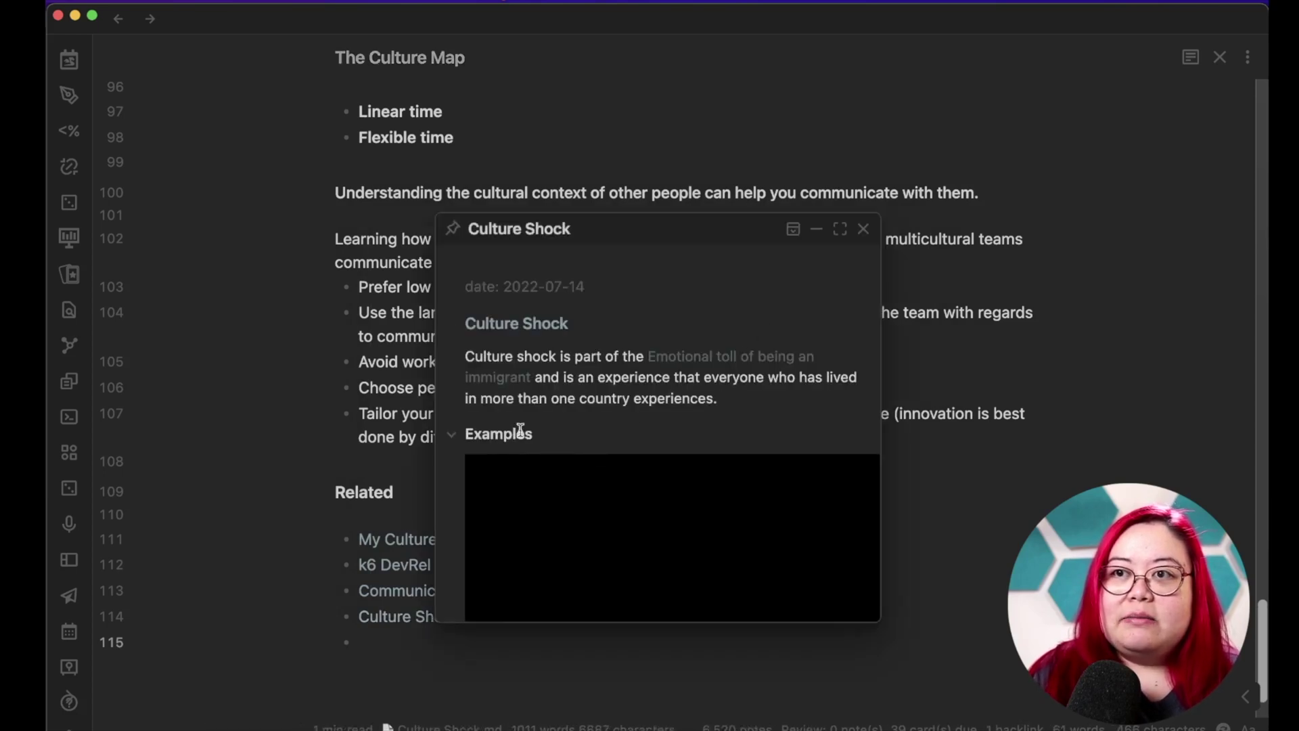
pyautogui.scroll(-3, 741, 406)
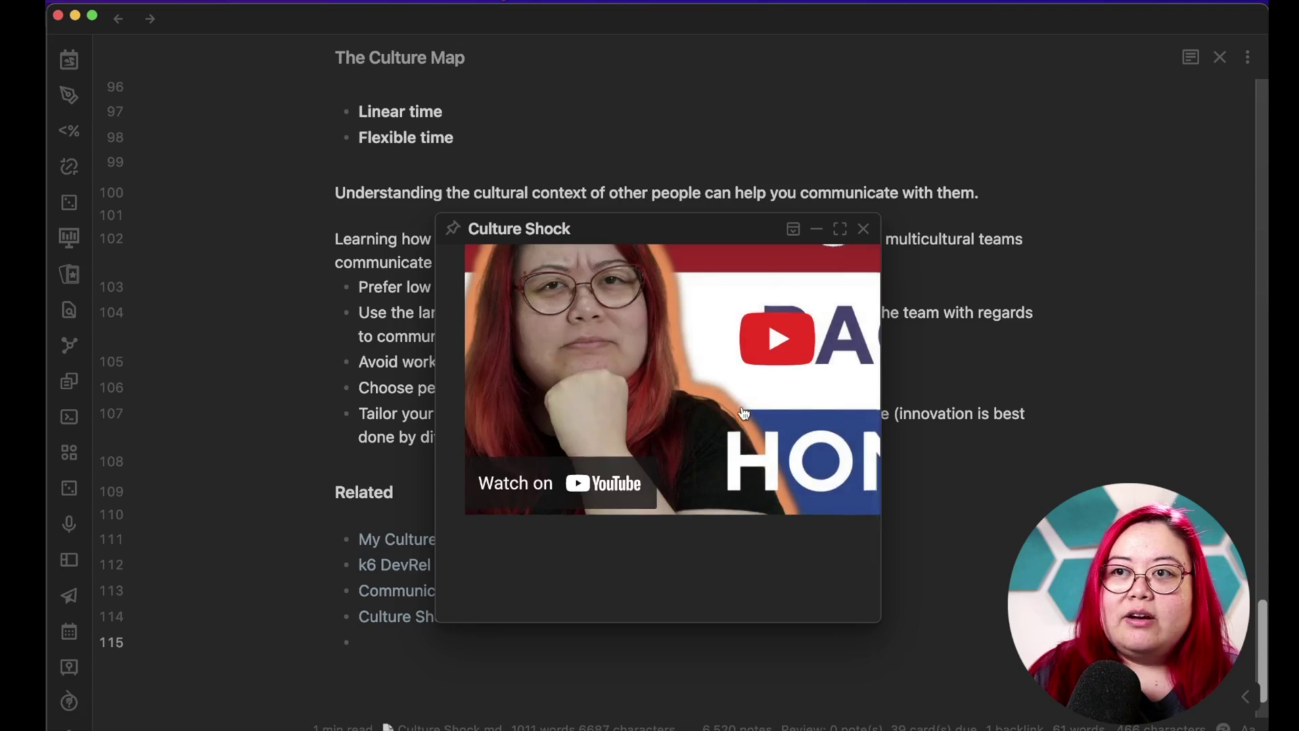
pyautogui.scroll(3, 743, 413)
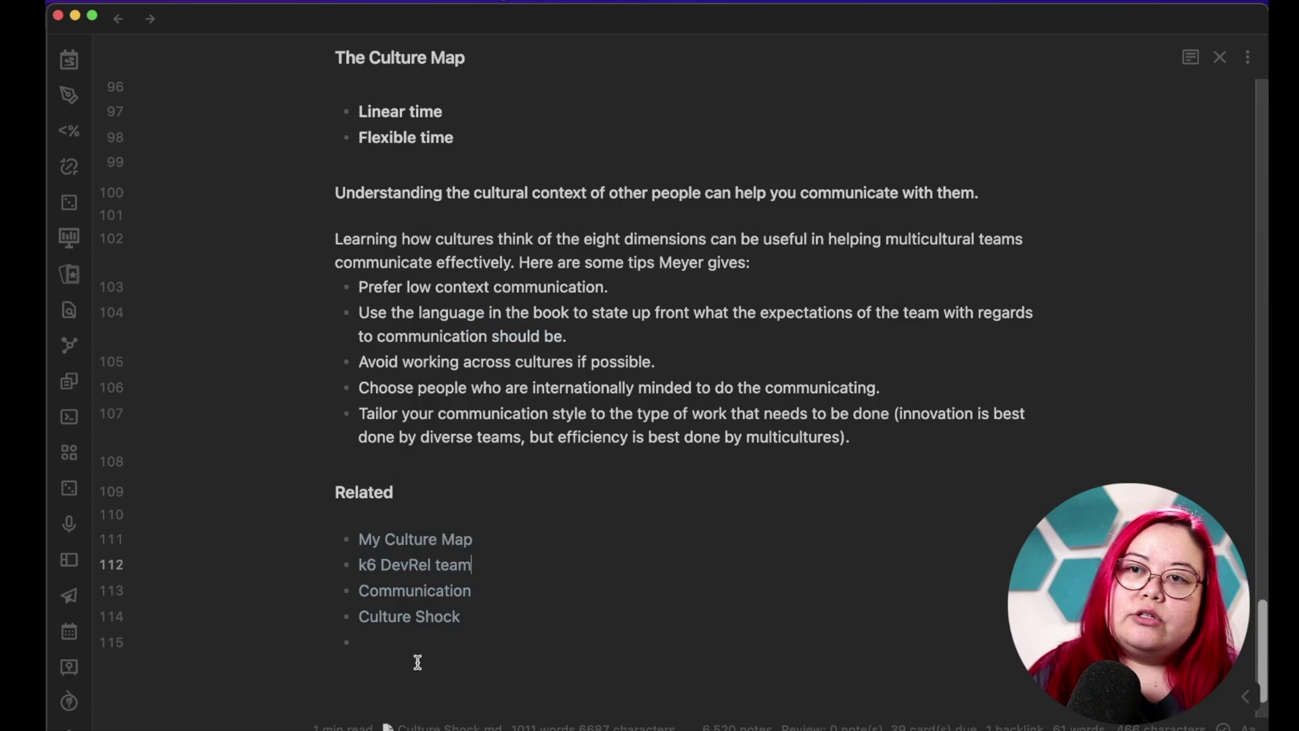
pyautogui.click(445, 641)
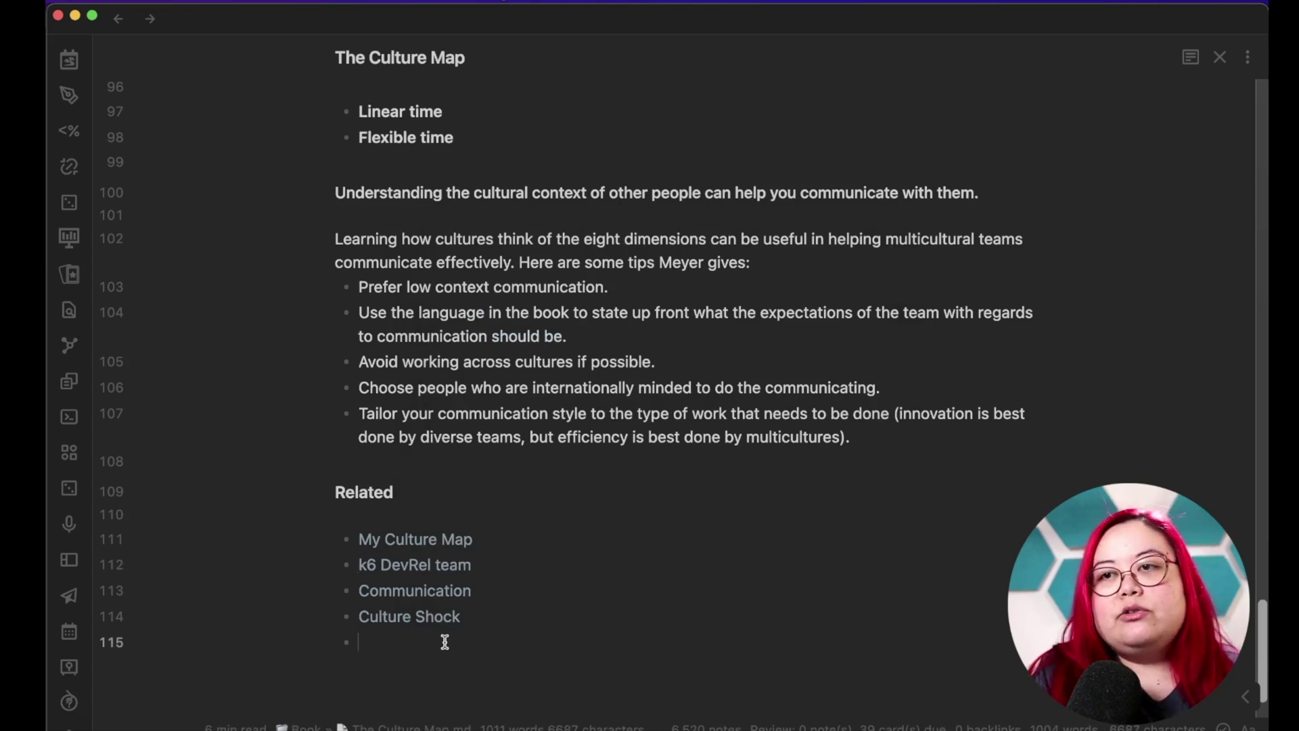
# Open the Flag Theory note in a pane beside The Culture Map and select its Nationality heading text.
pyautogui.press('super+o')
pyautogui.write('flag theo')
pyautogui.press('super+Return')
pyautogui.scroll(2, 992, 368)
pyautogui.scroll(5, 992, 367)
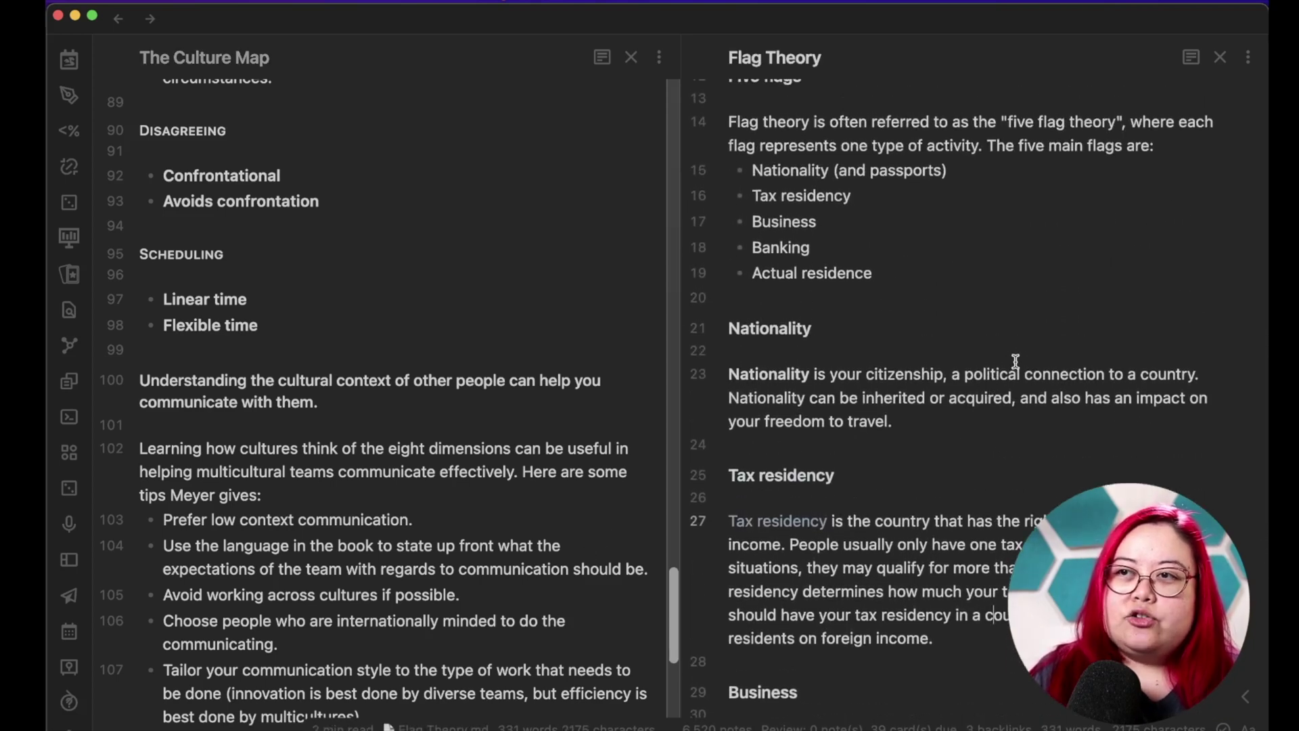
pyautogui.click(968, 327)
pyautogui.moveTo(837, 328); pyautogui.dragTo(753, 328)
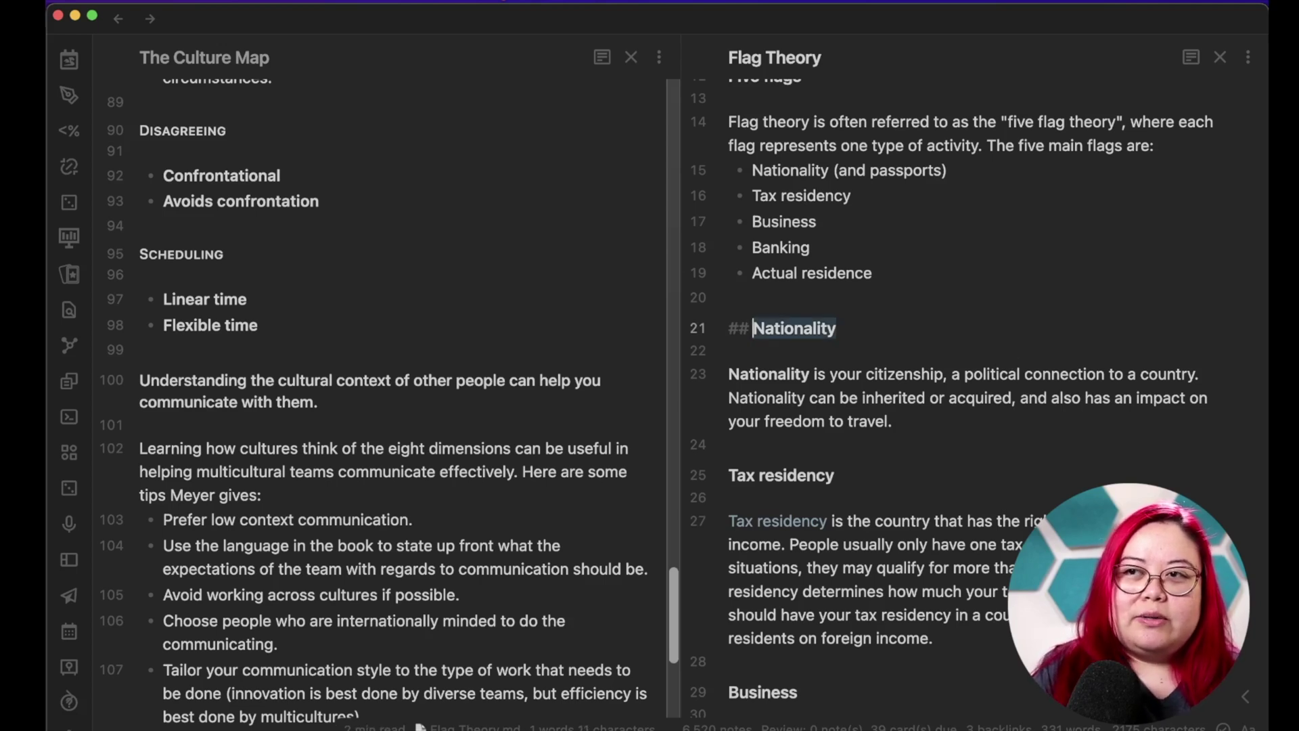
# Fill the empty last bullet under Related in The Culture Map with a link to a note named Multinationality.
pyautogui.scroll(-10, 535, 444)
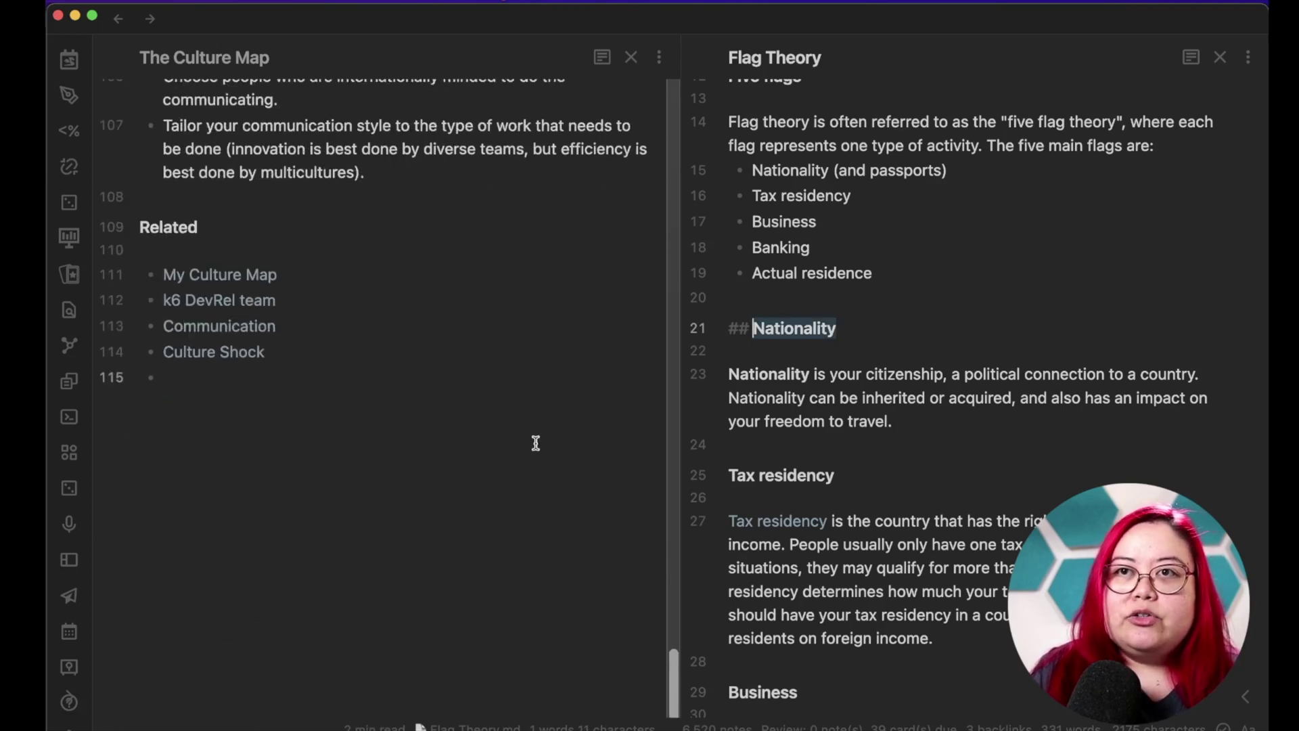
pyautogui.click(395, 376)
pyautogui.write('[[')
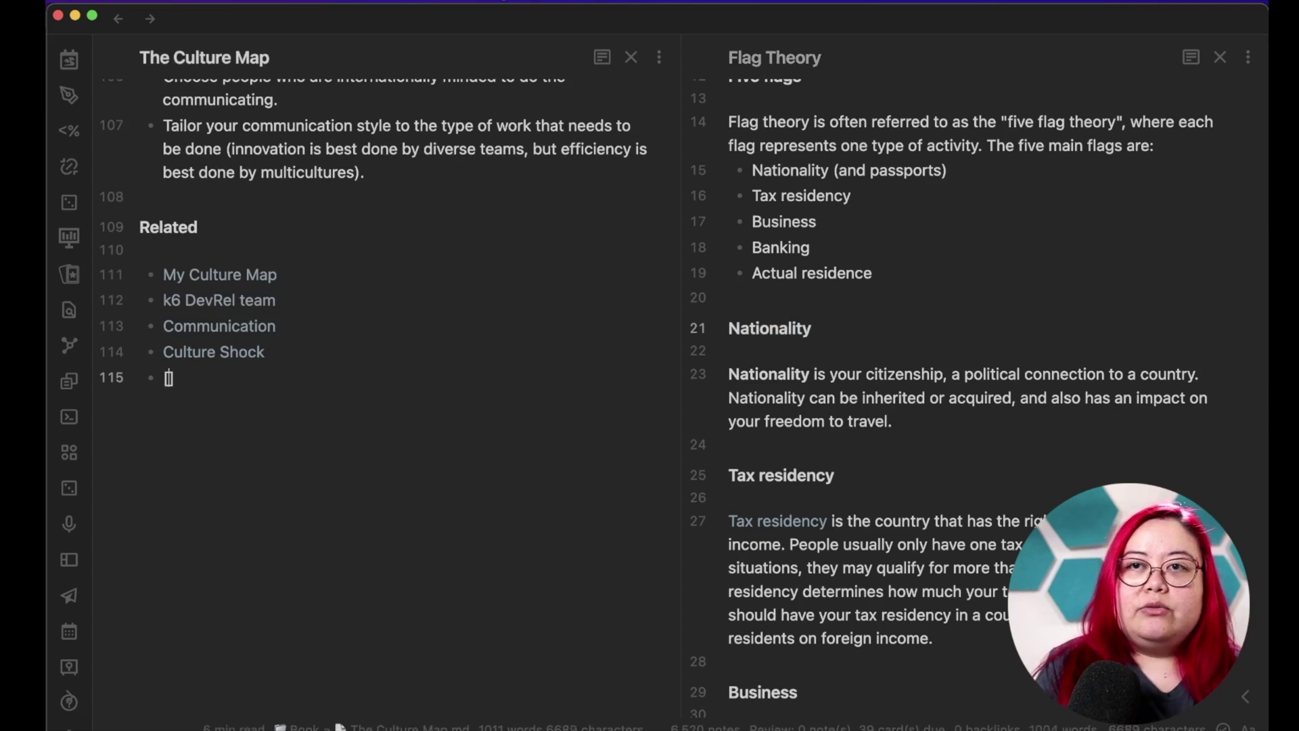
pyautogui.write('Multi')
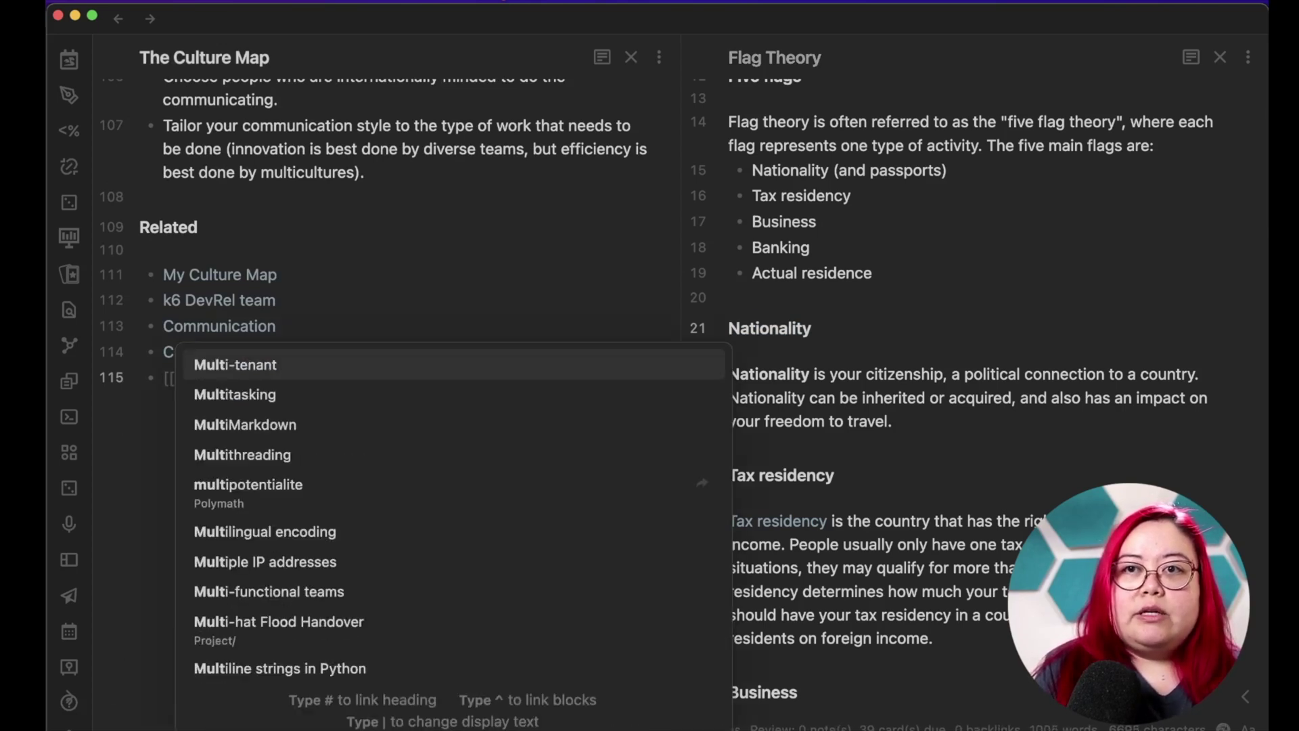
pyautogui.write('nationality]]')
# Copy the Multinationality link over the Nationality heading text in Flag Theory and give it the display text Nationality.
pyautogui.press('super+shift+Left')
pyautogui.press('super+c')
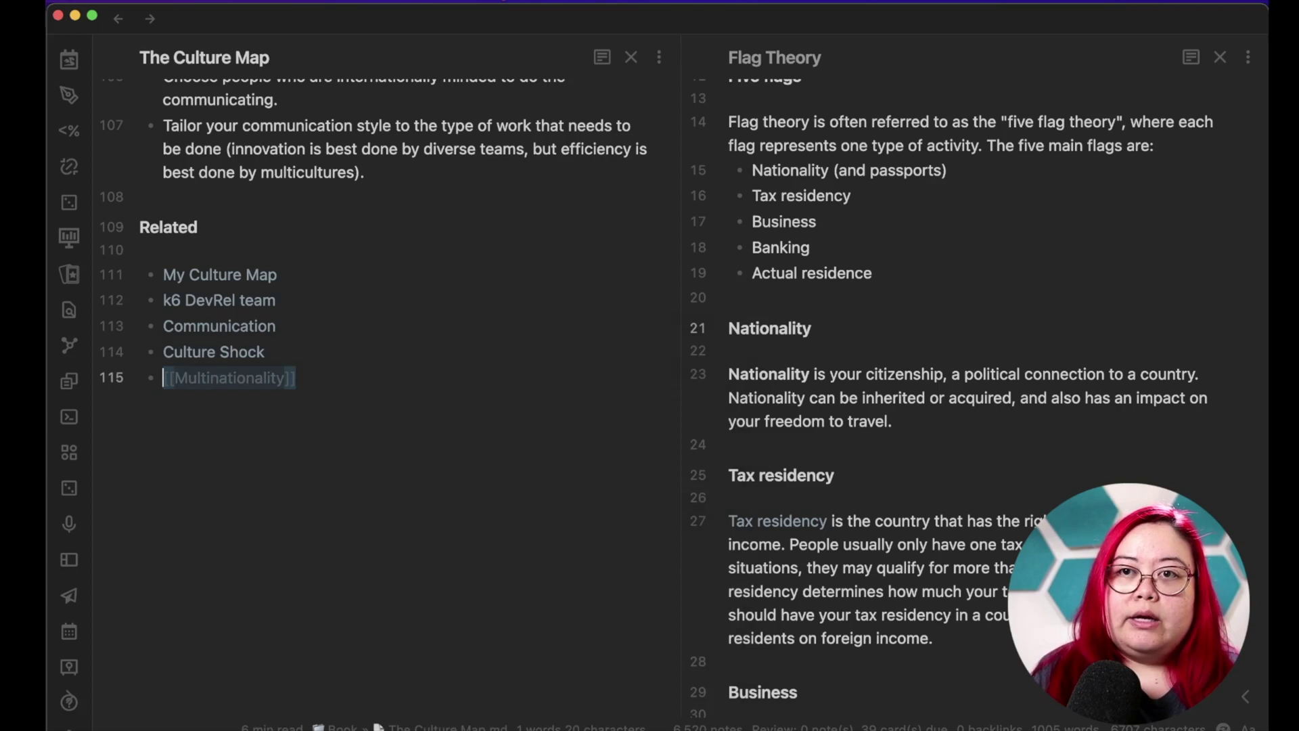
pyautogui.doubleClick(789, 328)
pyautogui.press('super+v')
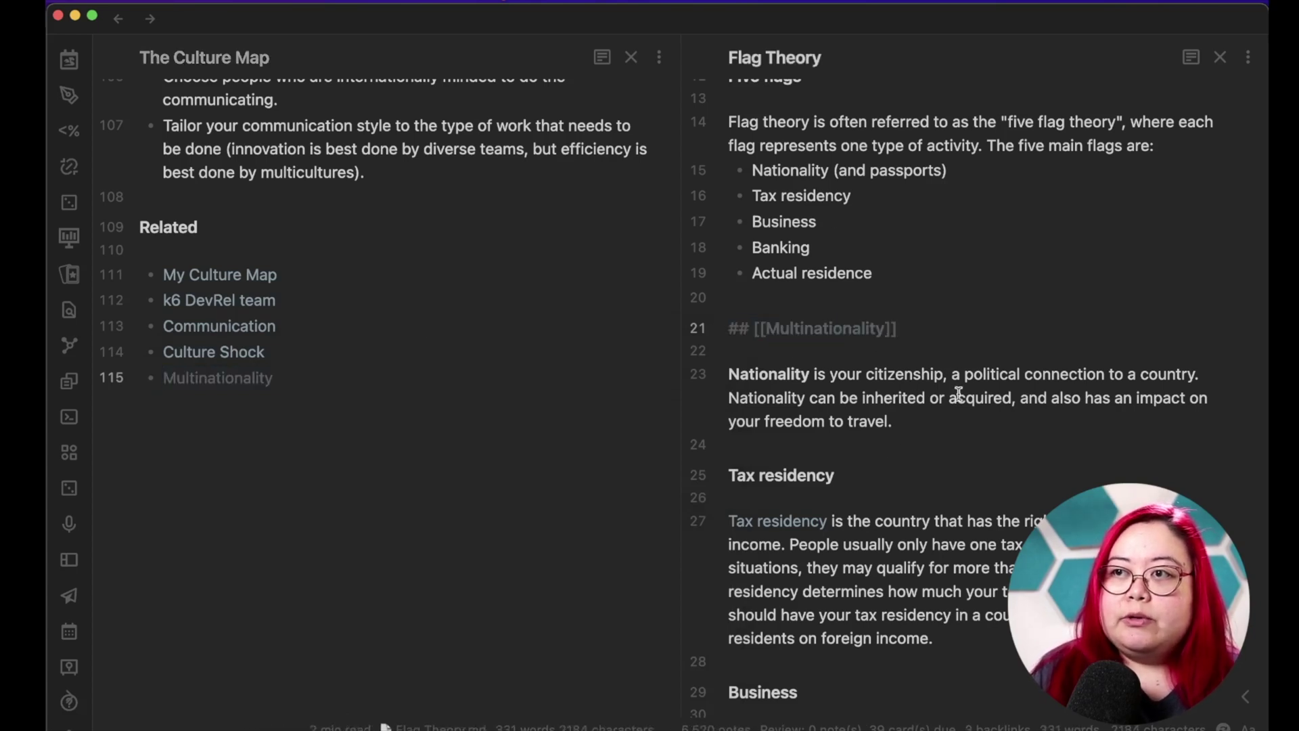
pyautogui.press('Left')
pyautogui.press('Left')
pyautogui.write('|Nationality')
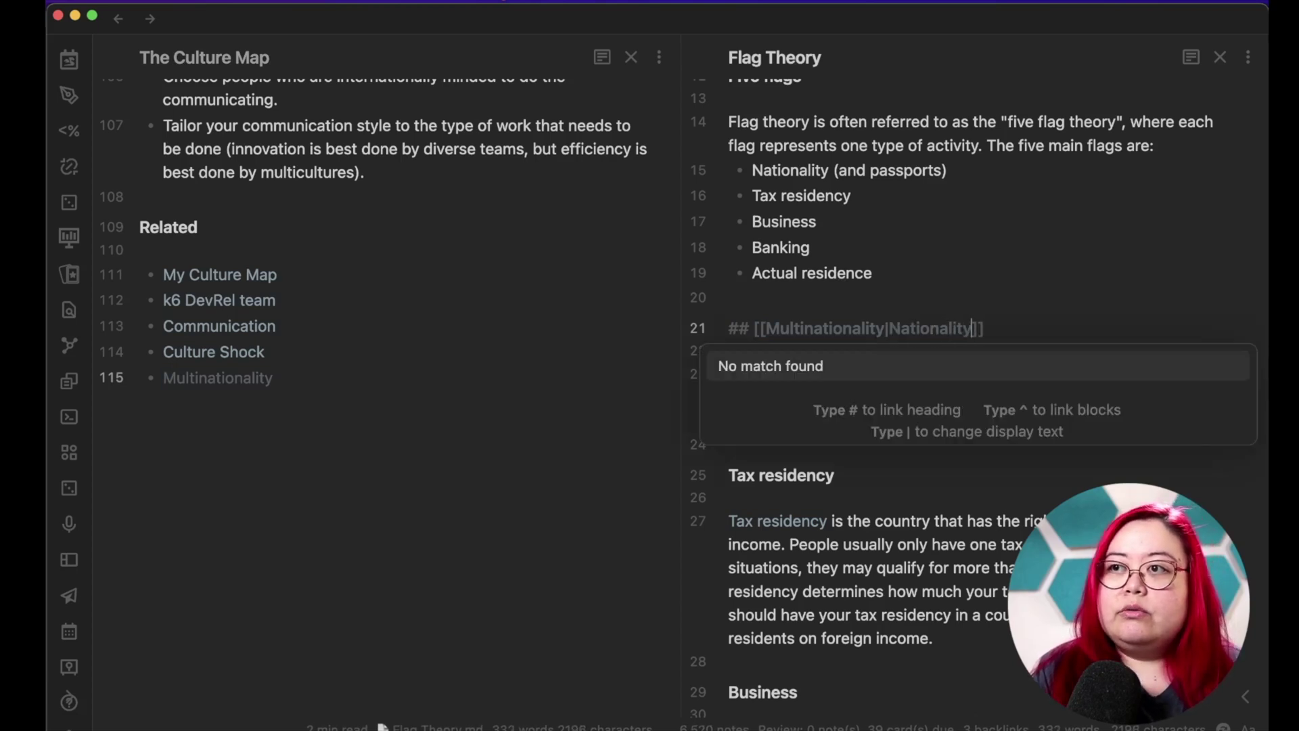
pyautogui.click(984, 284)
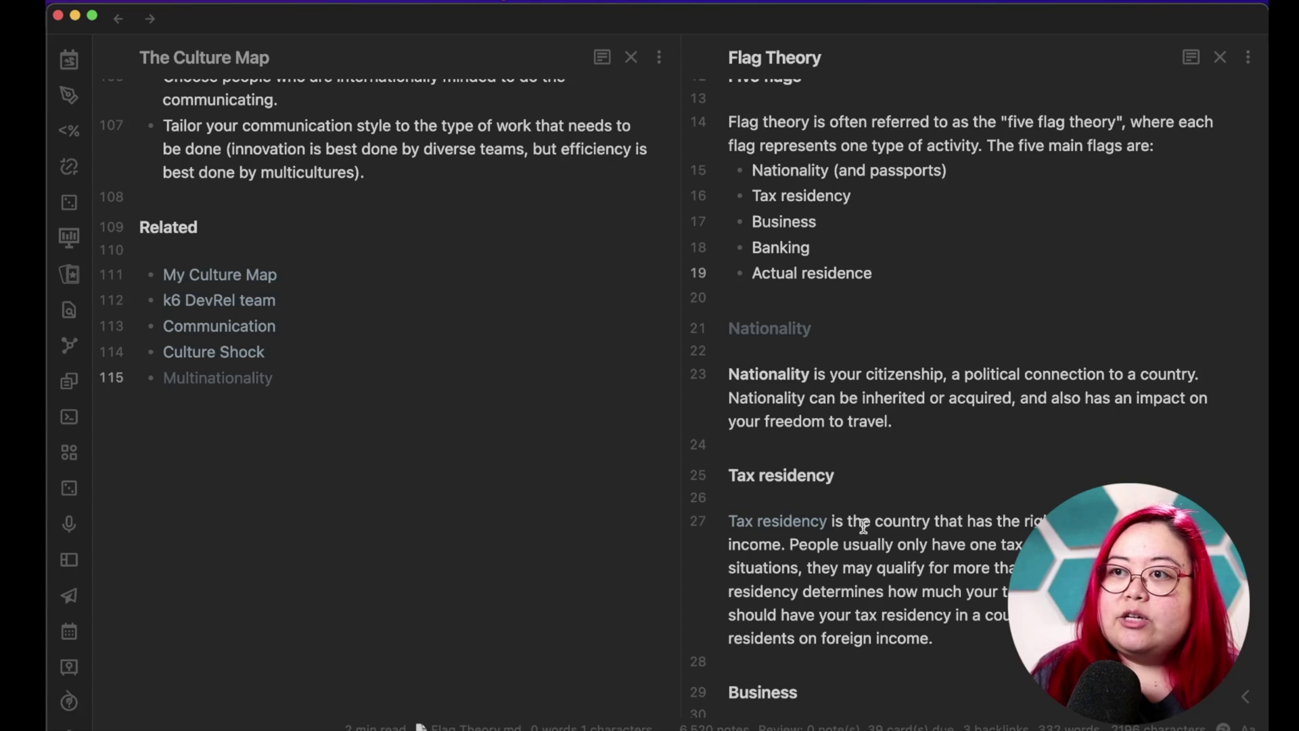
# Open the Communication note linked under Related in the pane beside The Culture Map.
pyautogui.scroll(-5, 1000, 267)
pyautogui.scroll(5, 1005, 267)
pyautogui.scroll(7, 1005, 268)
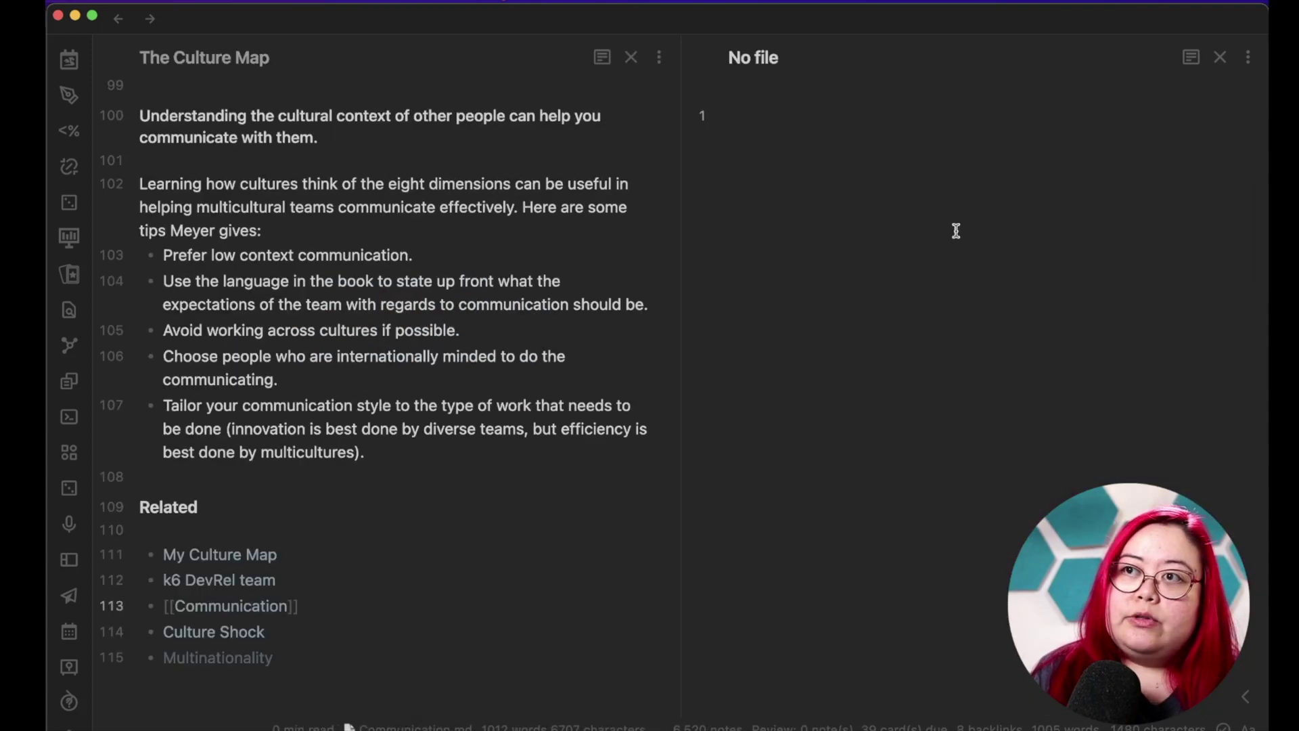
pyautogui.press('super+alt+Return')
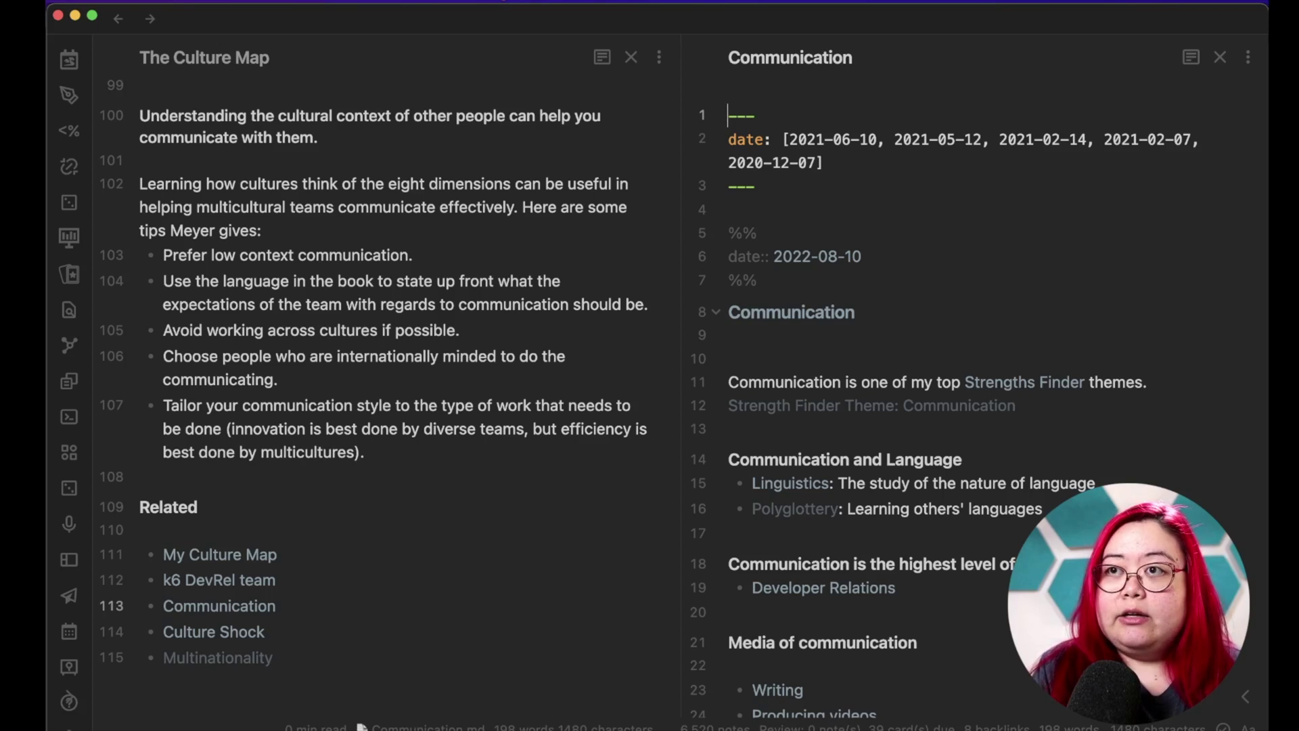
# Open ExcaliBrain in a popout window and examine the graph of notes connected to The Culture Map.
pyautogui.press('super+p')
pyautogui.write('exca')
pyautogui.press('Down')
pyautogui.press('Down')
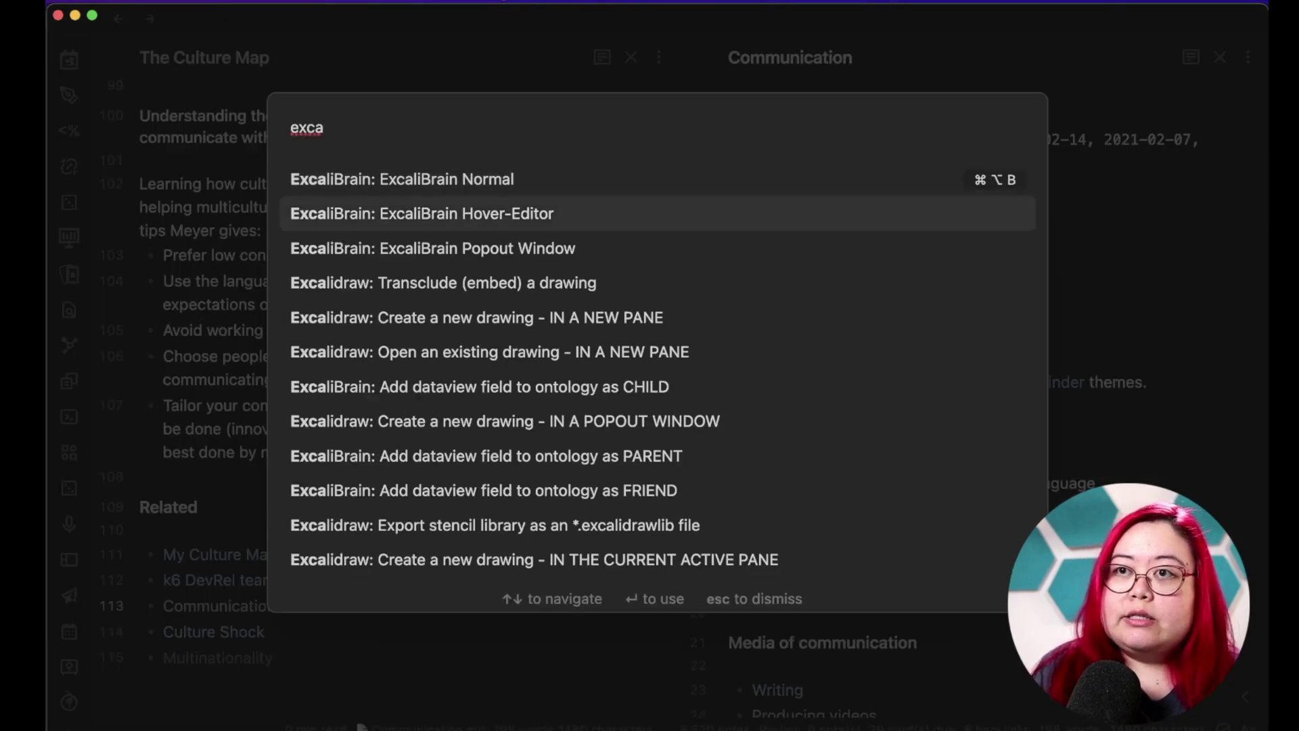
pyautogui.press('Return')
pyautogui.doubleClick(773, 24)
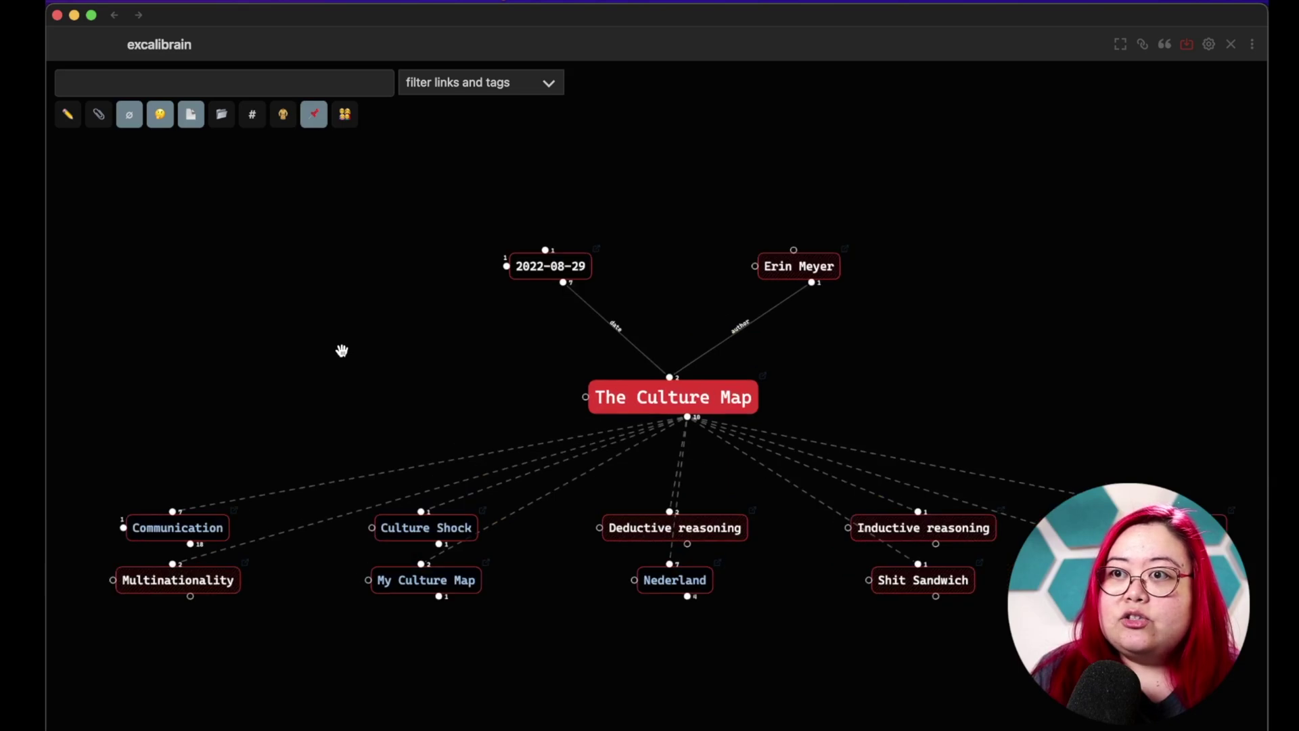
pyautogui.rightClick(345, 332)
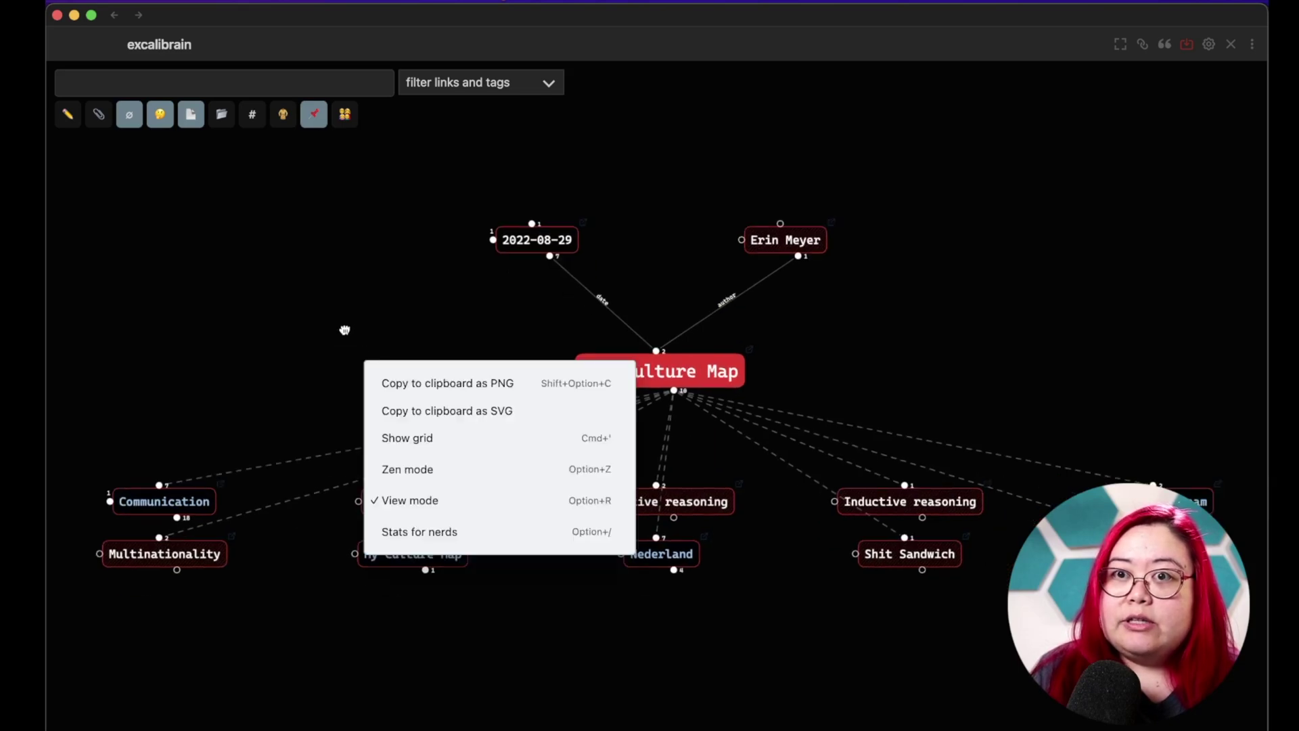
pyautogui.click(274, 330)
pyautogui.scroll(5, 945, 582)
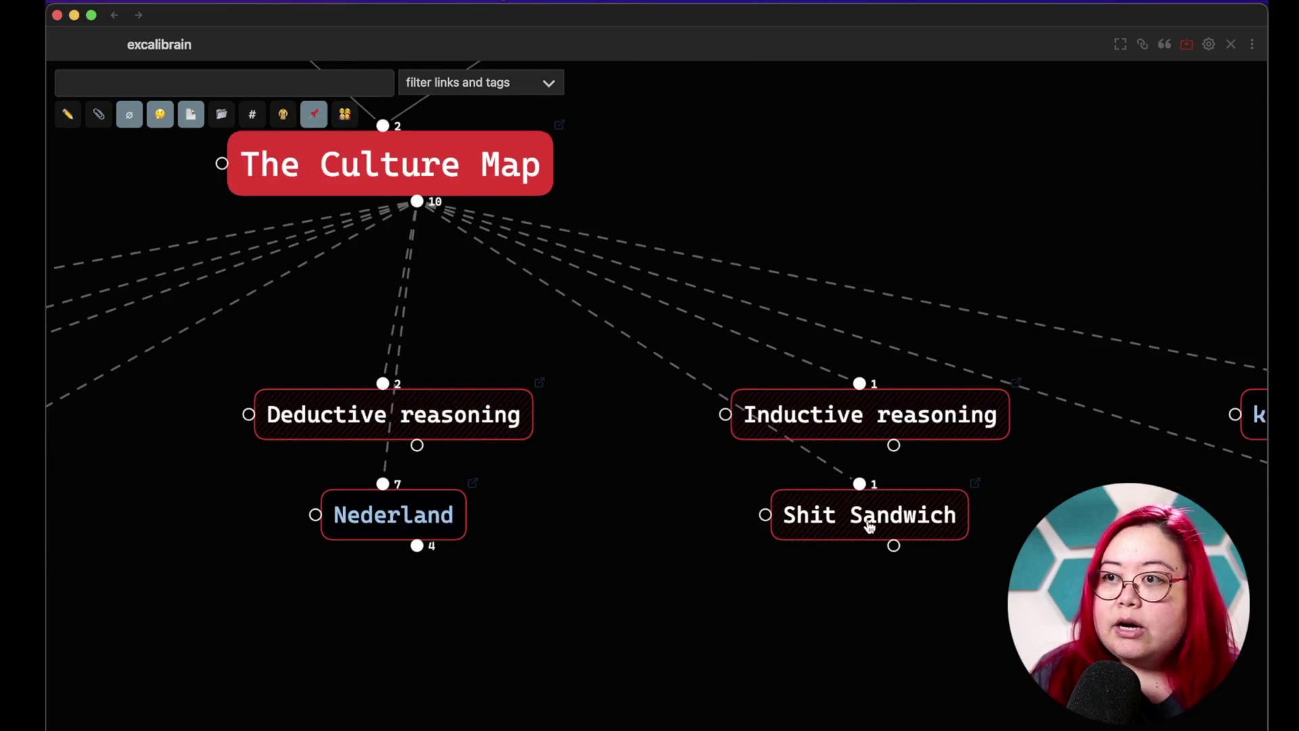
pyautogui.scroll(-2, 870, 526)
pyautogui.scroll(-2, 870, 526)
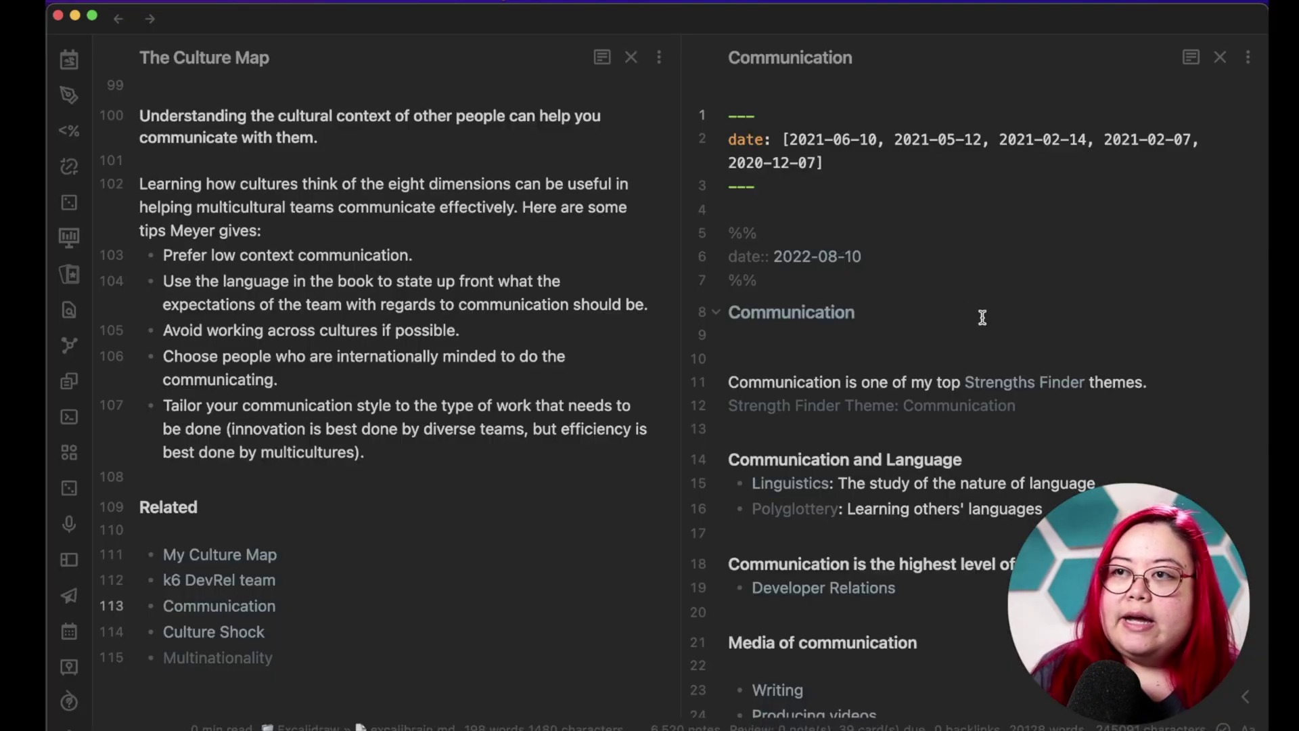
pyautogui.click(996, 308)
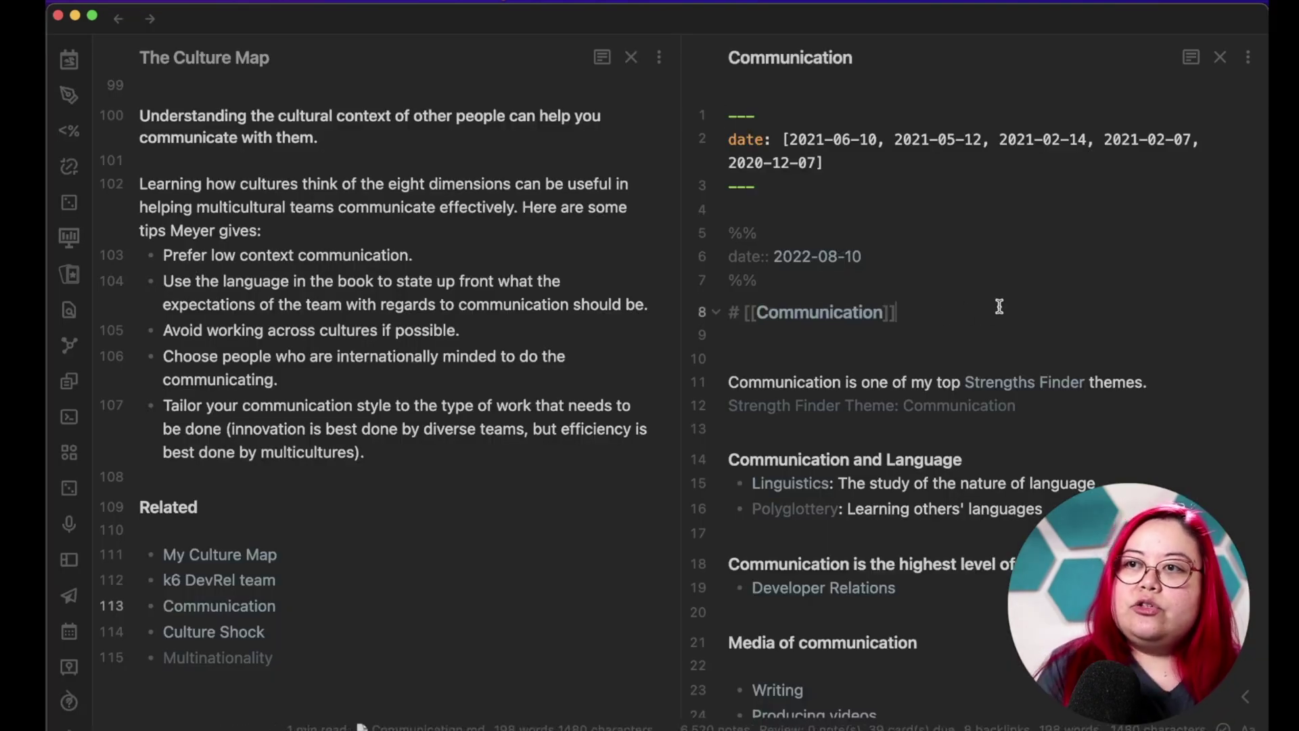
pyautogui.press('super+o')
pyautogui.write('c')
pyautogui.press('Escape')
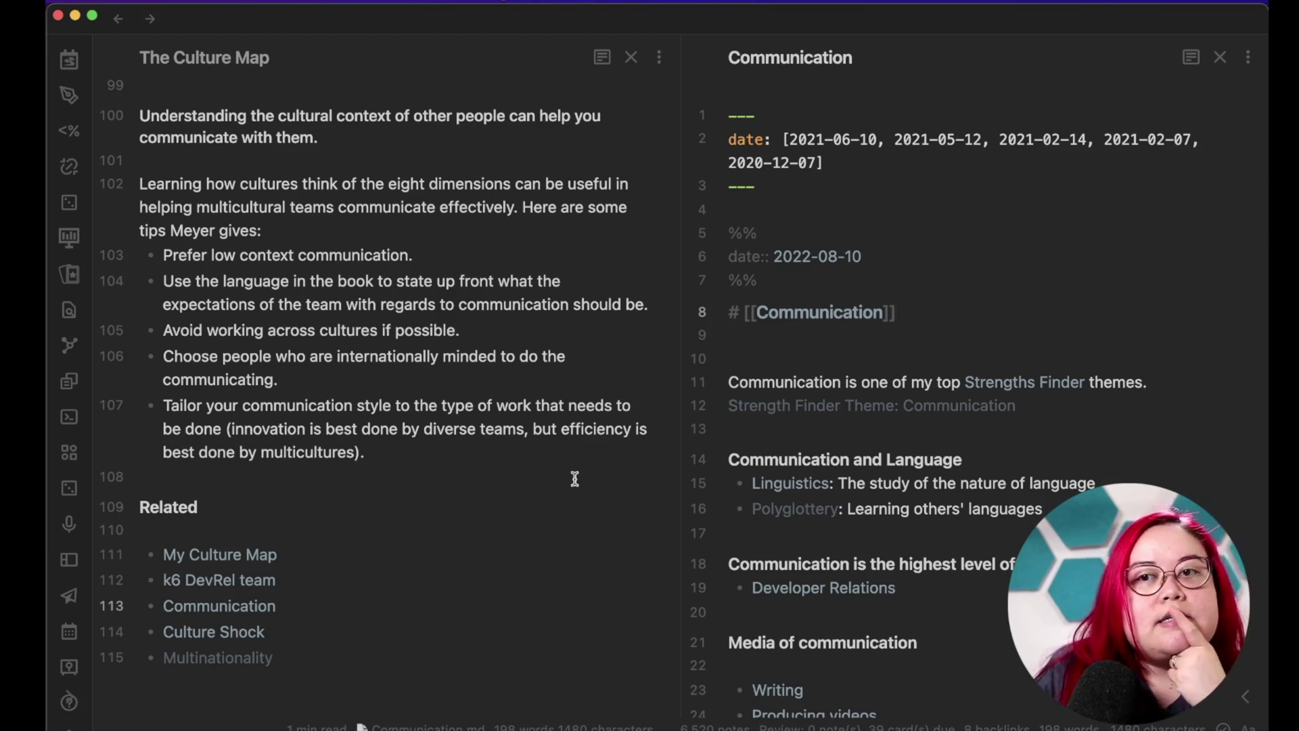
# Add a bullet at the end of the Related list in The Culture Map linking to a note named Culture.
pyautogui.scroll(-2, 494, 532)
pyautogui.click(392, 572)
pyautogui.press('Return')
pyautogui.write('[[Culture')
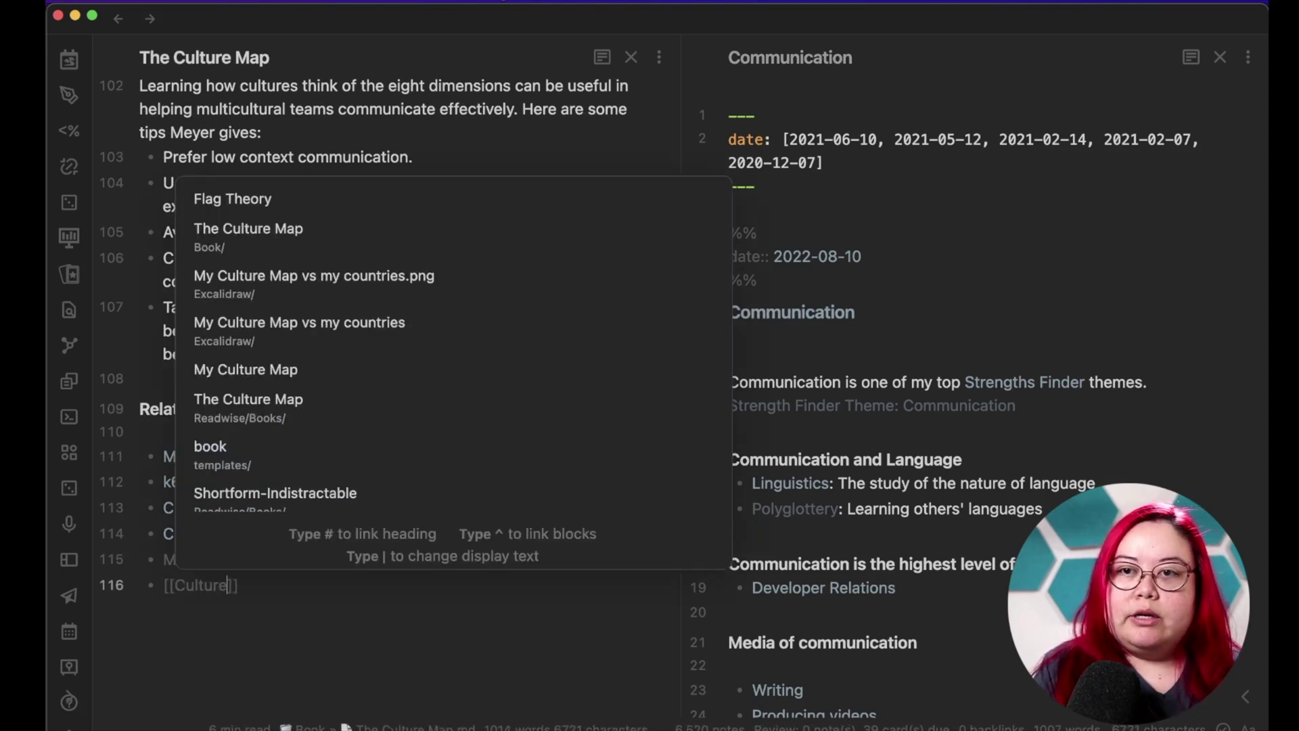
pyautogui.press('Escape')
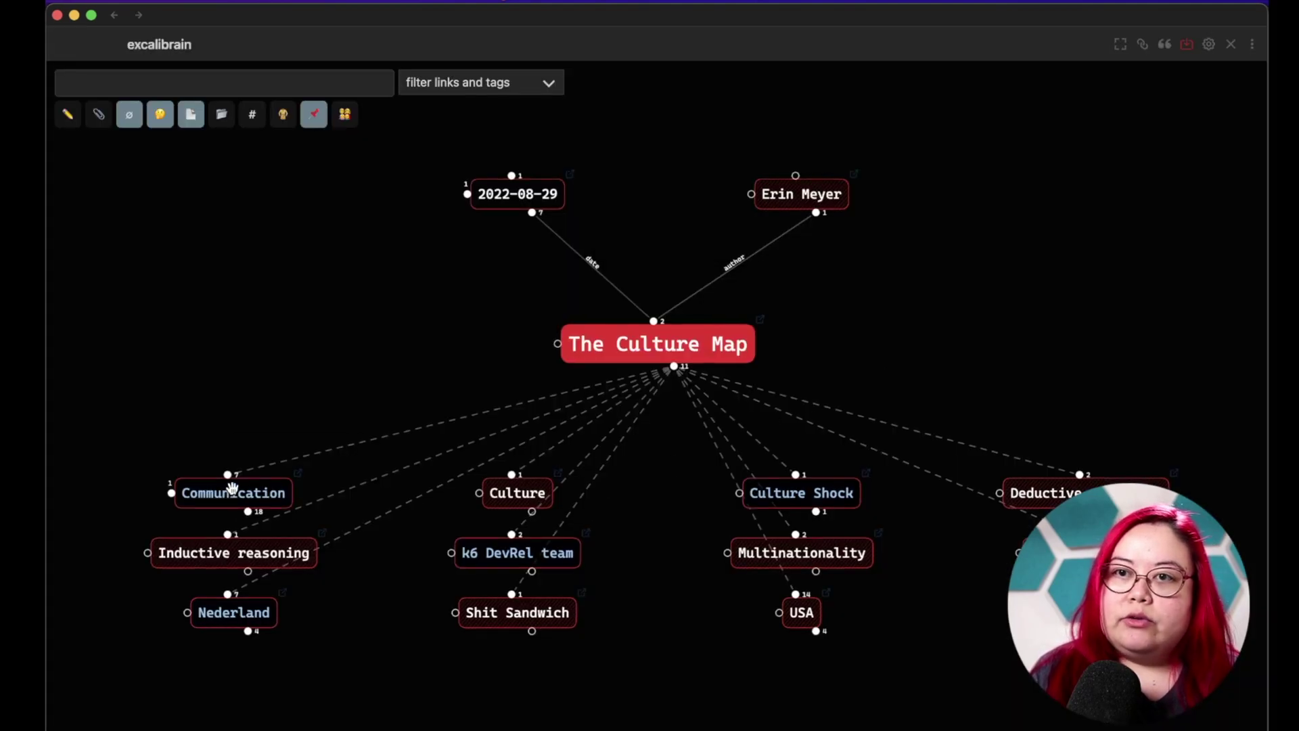
# Unpin the ExcaliBrain graph and bring the Communication node into focus.
pyautogui.click(314, 114)
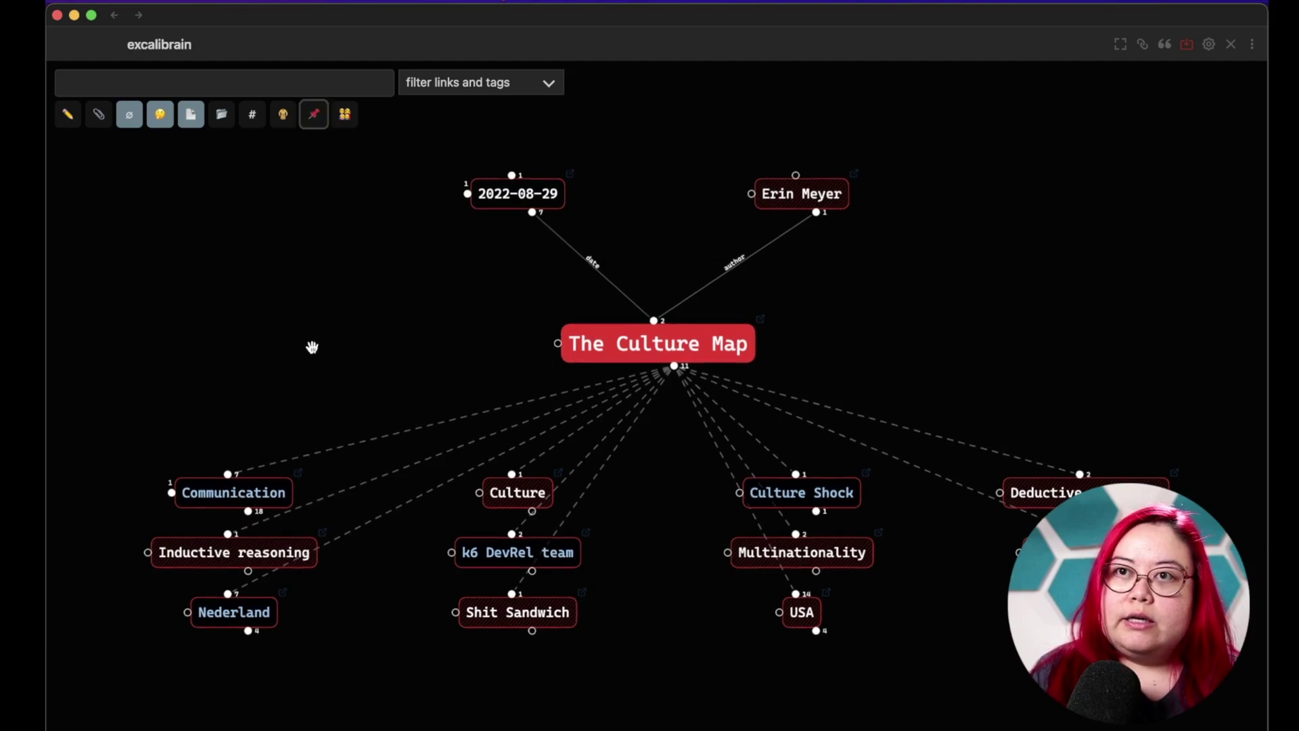
pyautogui.click(249, 494)
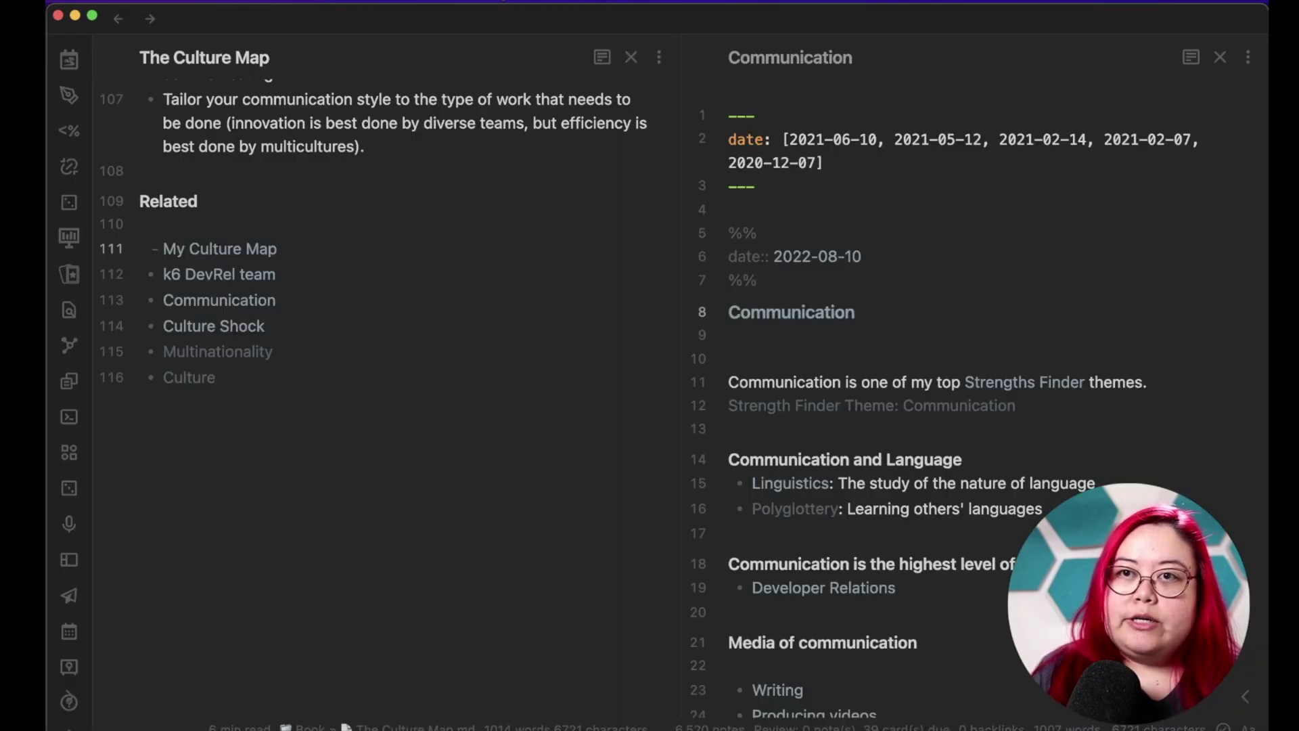
# Replace the bullet before My Culture Map under Related in The Culture Map with the field label Children::.
pyautogui.hotkey('shift', 'Left')
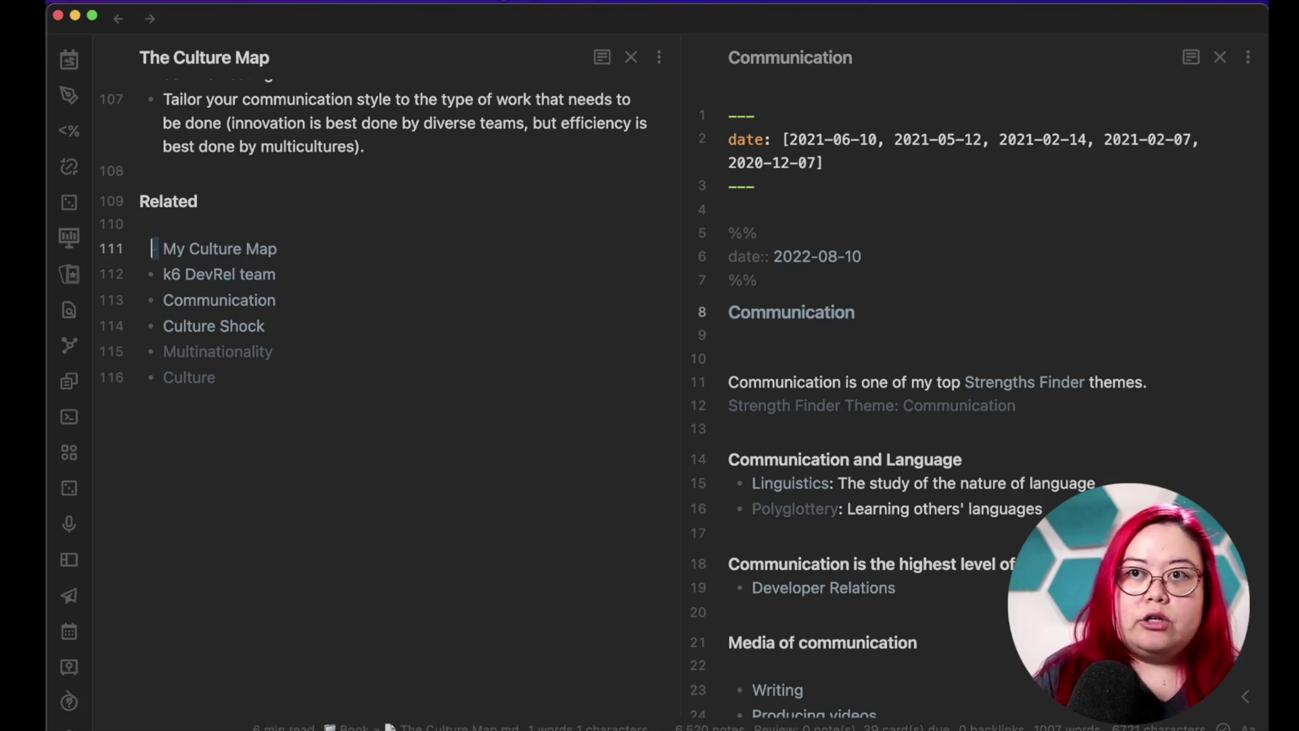
pyautogui.write('Child::')
pyautogui.press('Down')
pyautogui.press('Escape')
pyautogui.press('Down')
pyautogui.press('Up')
pyautogui.press('Left')
pyautogui.press('Left')
pyautogui.write('ren')
pyautogui.press('Down')
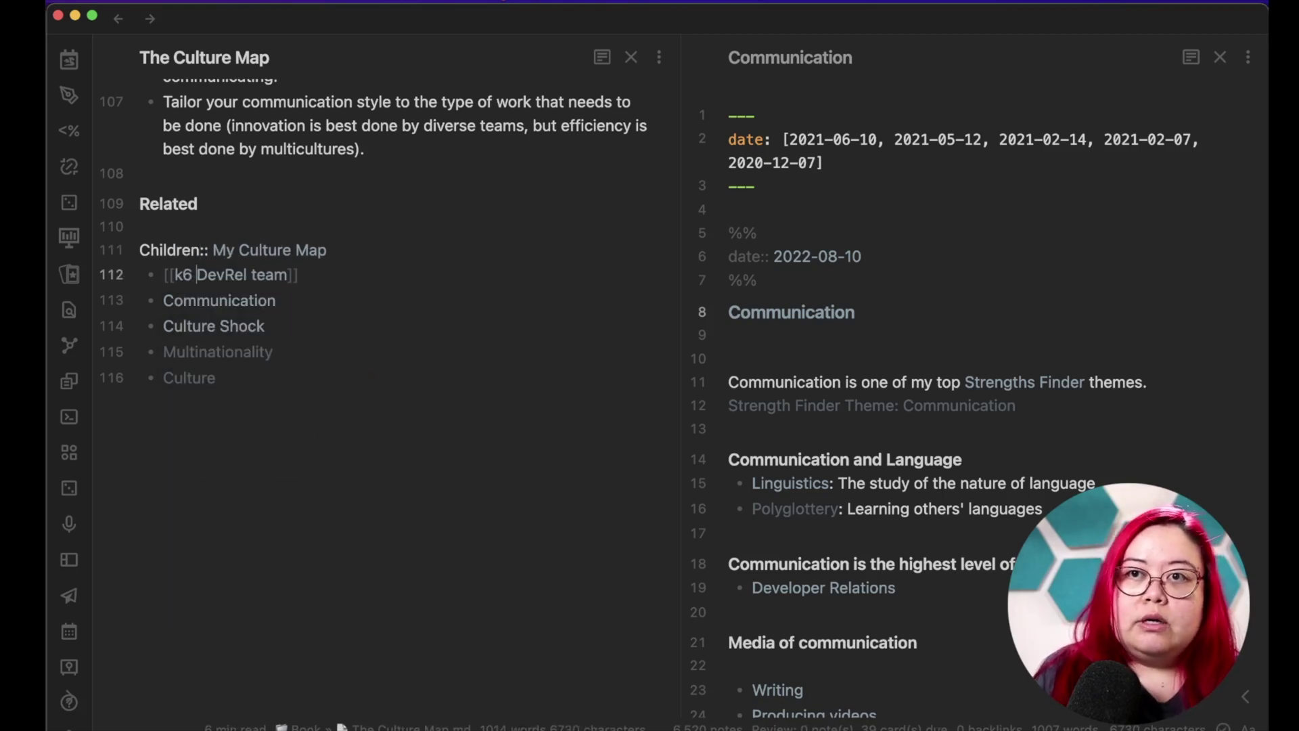
# Merge the k6 DevRel team bullet into the Children:: line, separated by a comma.
pyautogui.press('BackSpace')
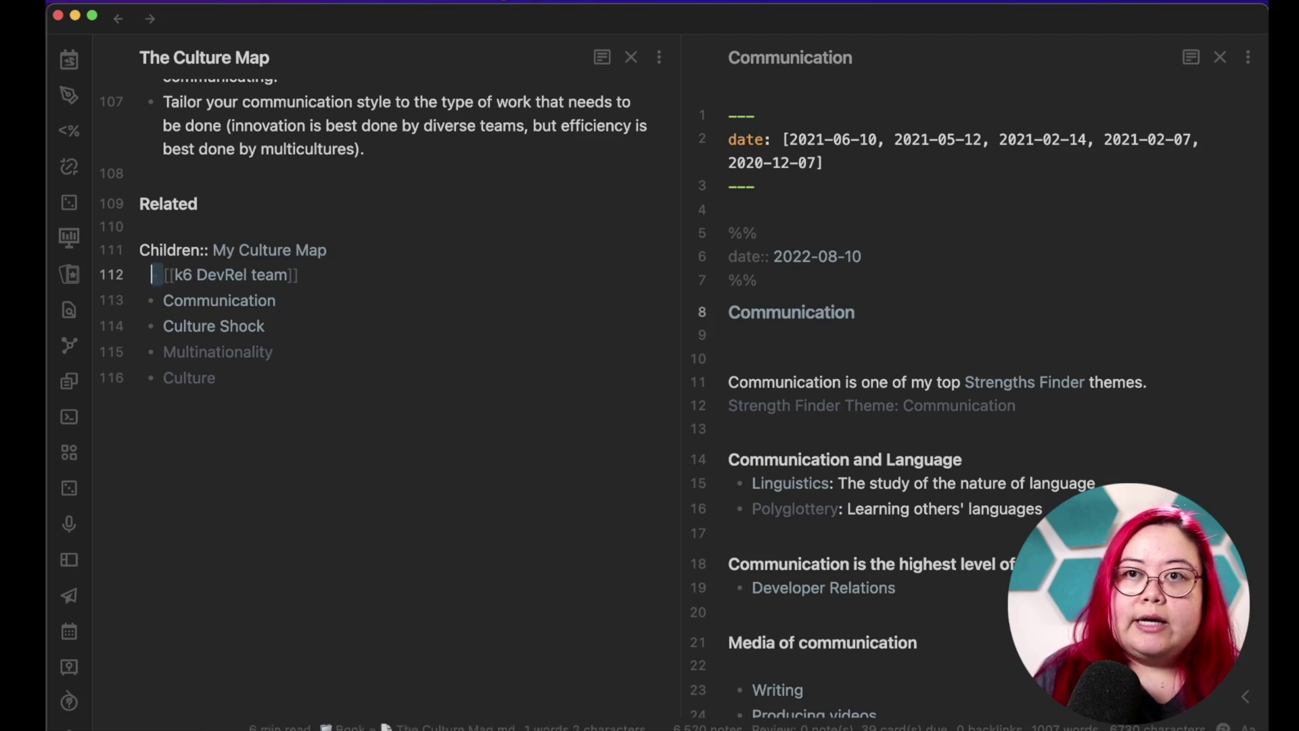
pyautogui.press('BackSpace')
pyautogui.write(',')
# Replace the bullet before Communication under Related with the field label Parents::.
pyautogui.click(154, 301)
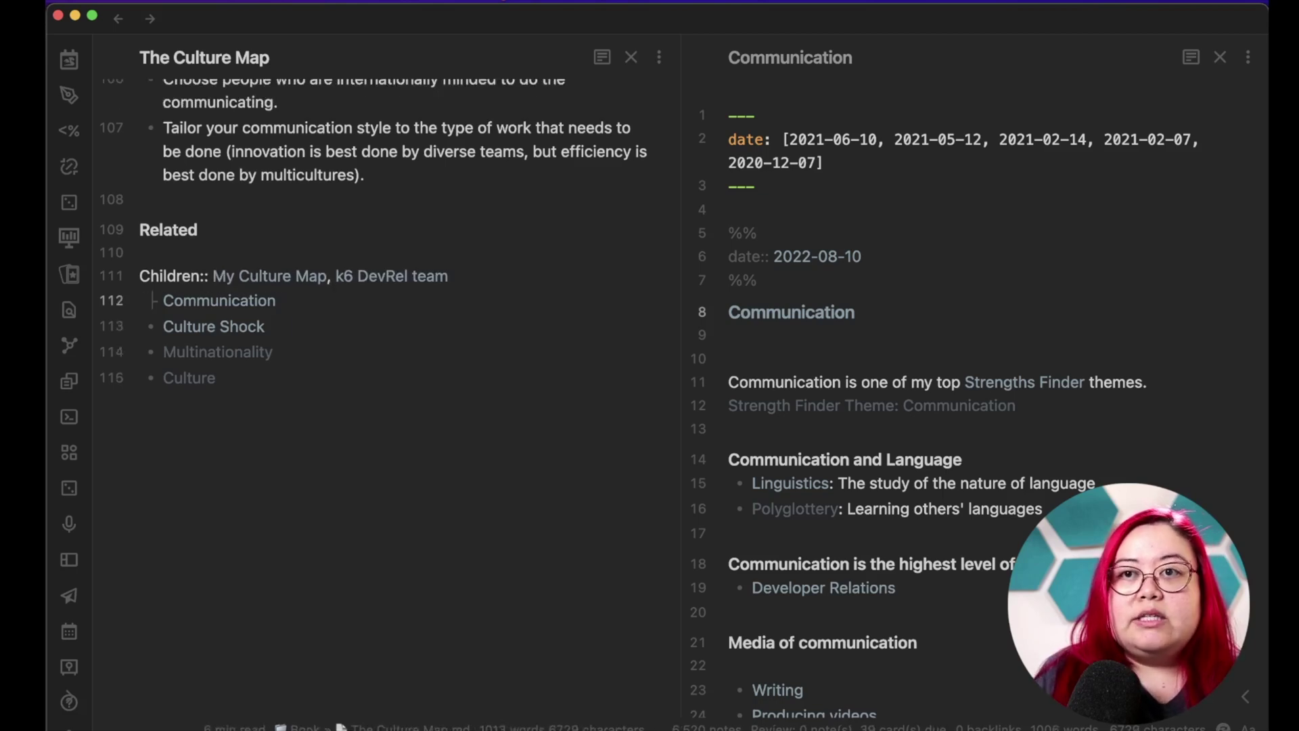
pyautogui.press('Delete')
pyautogui.press('Delete')
pyautogui.write('Parents::')
pyautogui.press('Down')
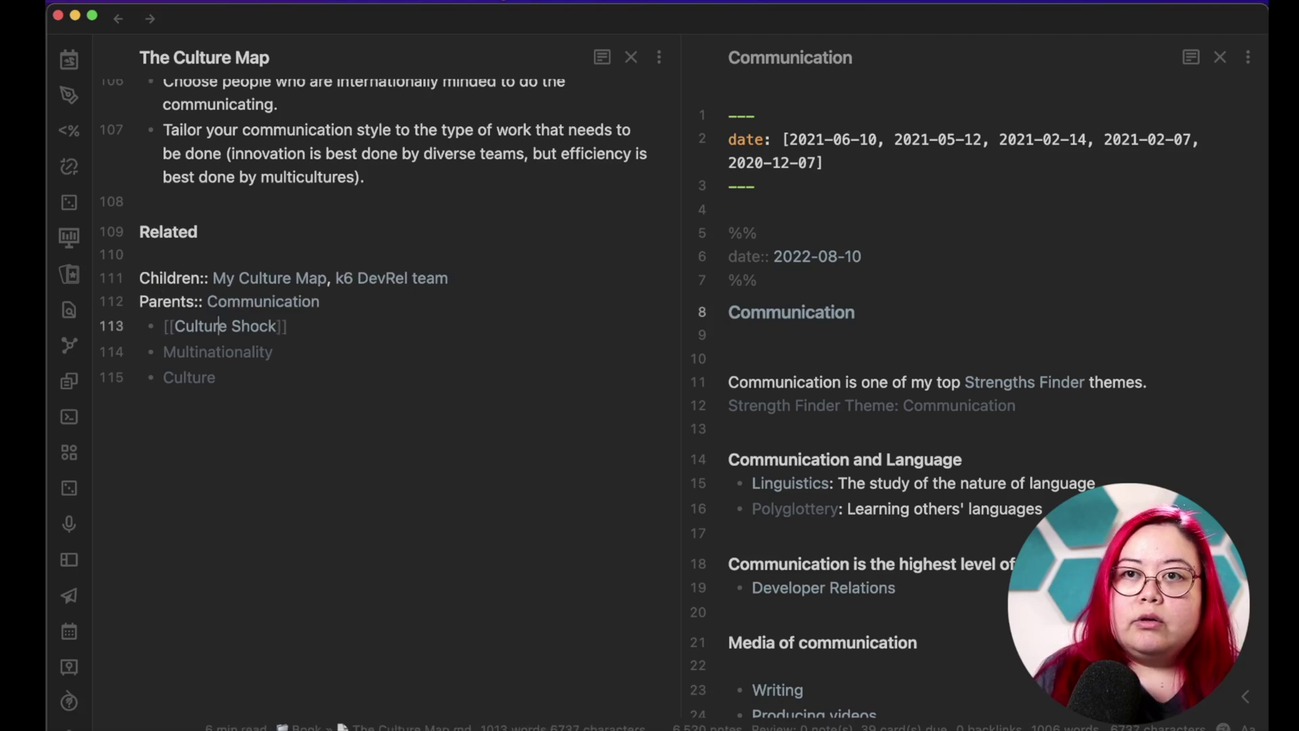
# Merge the Culture Shock, Multinationality and Culture bullets into the Parents:: line as comma-separated links.
pyautogui.press('BackSpace')
pyautogui.press('BackSpace')
pyautogui.press('BackSpace')
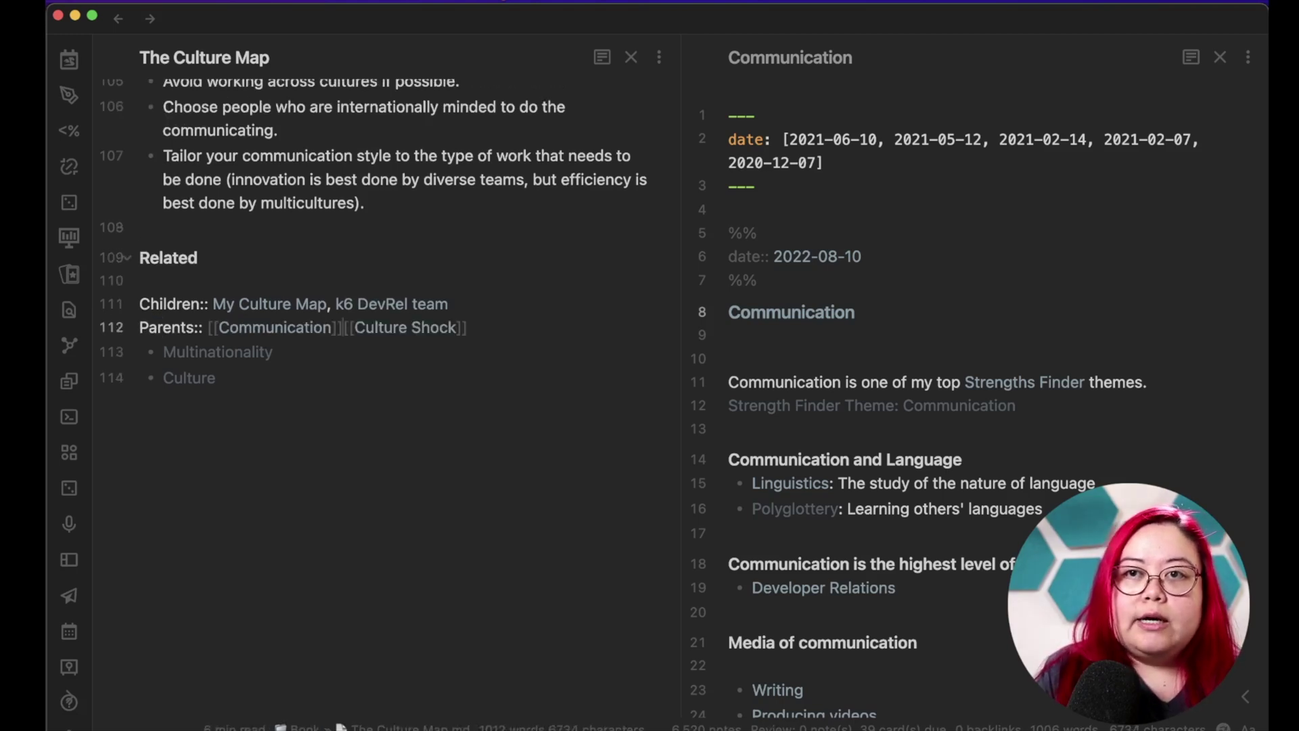
pyautogui.write(',')
pyautogui.press('Down')
pyautogui.press('Home')
pyautogui.hotkey('shift', 'Home')
pyautogui.press('BackSpace')
pyautogui.press('BackSpace')
pyautogui.write(',')
pyautogui.press('End')
pyautogui.press('Delete')
pyautogui.press('Delete')
pyautogui.press('Delete')
pyautogui.write(',')
# Add a Siblings:: line below Parents:: with links to Strengths Finder and Myers-Briggs Indicator.
pyautogui.press('End')
pyautogui.press('Return')
pyautogui.write('Siblings:: [[')
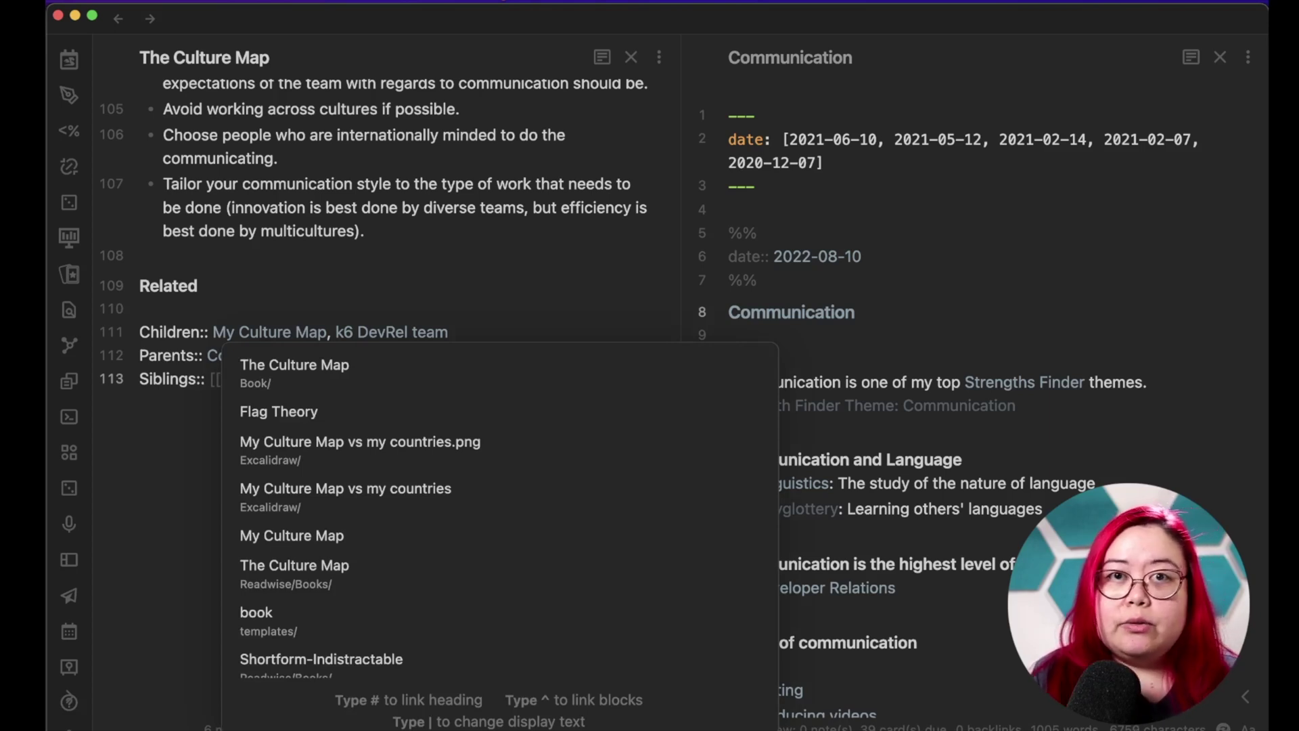
pyautogui.write('Strengths')
pyautogui.press('Return')
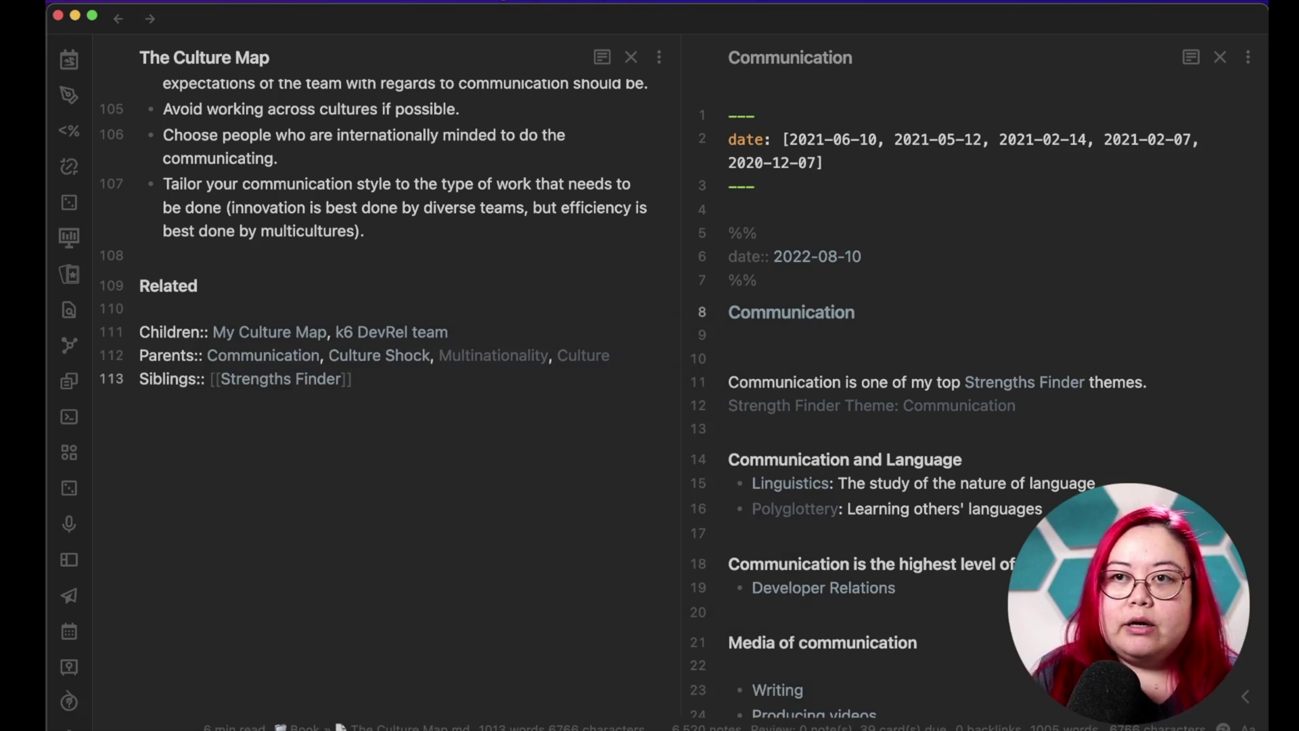
pyautogui.write(', [[')
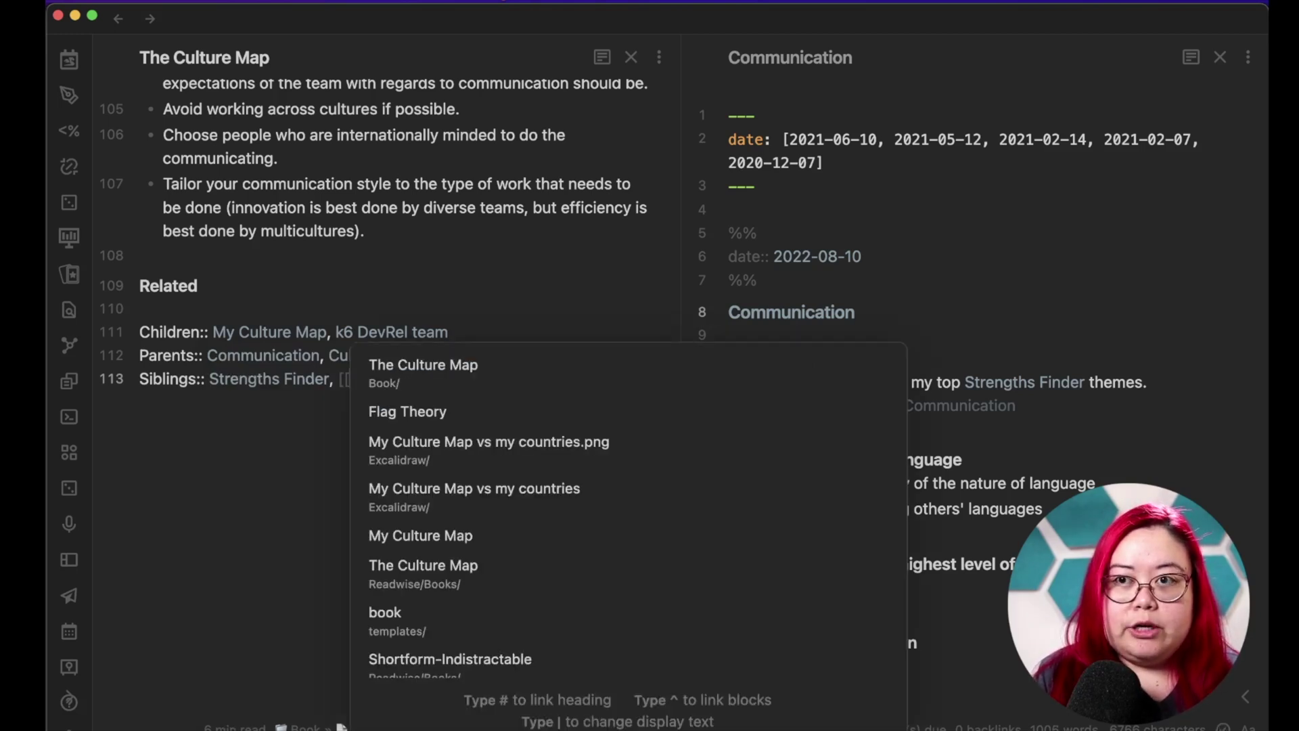
pyautogui.write('Myer')
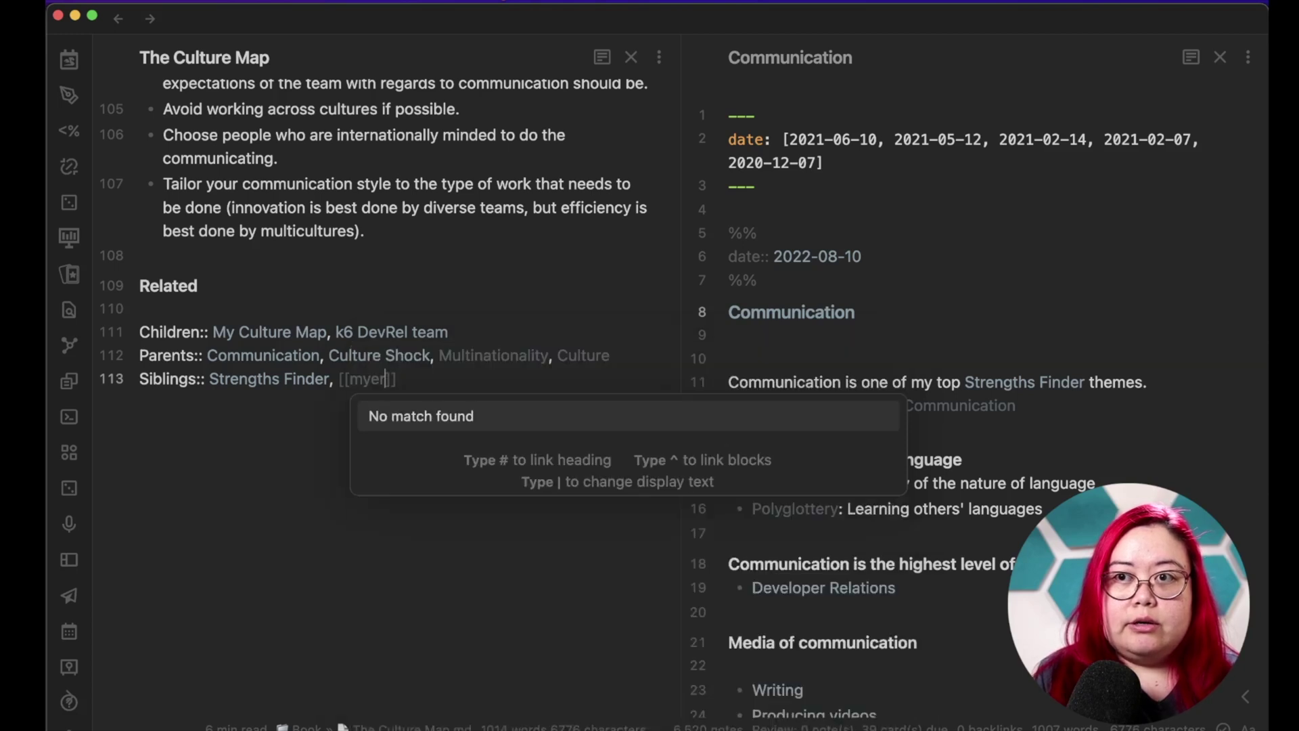
pyautogui.write('s-Briggs Ind')
pyautogui.write('icator')
pyautogui.press('Escape')
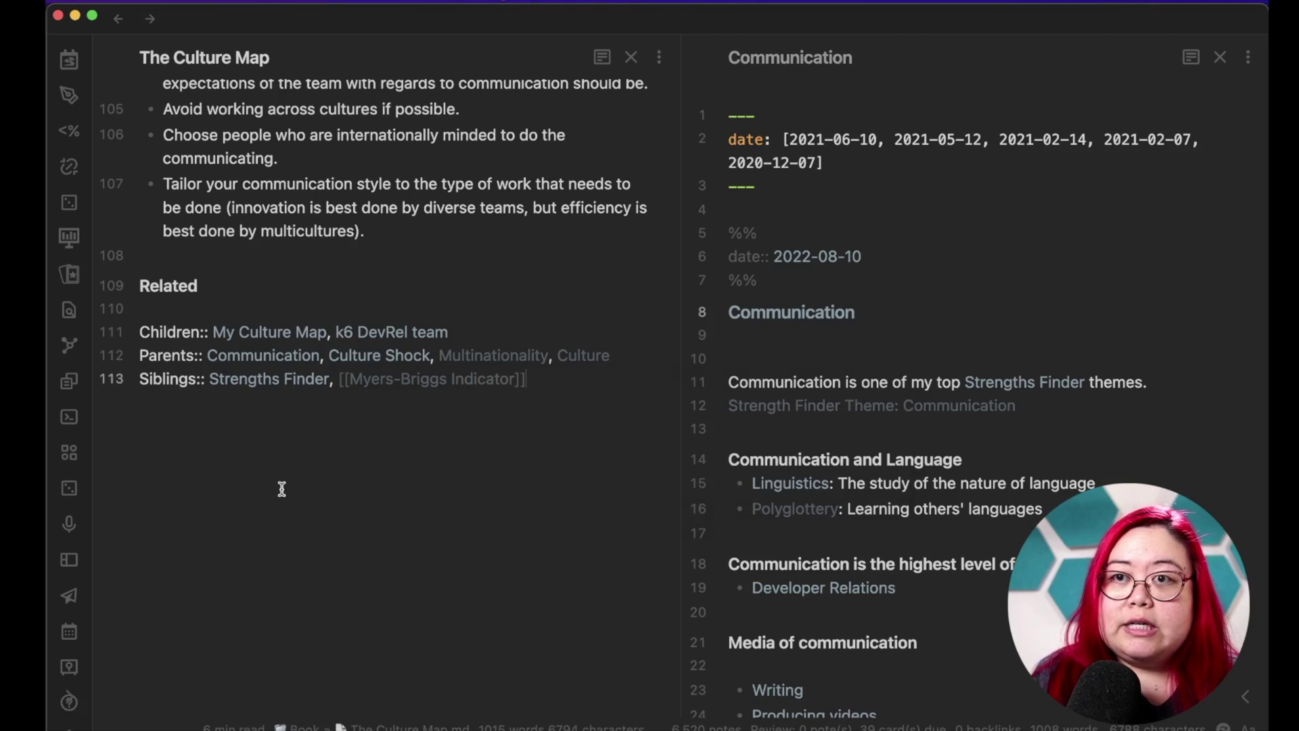
# Append a link to a note named Personality at the end of the Parents:: line.
pyautogui.click(635, 352)
pyautogui.press('End')
pyautogui.write(',')
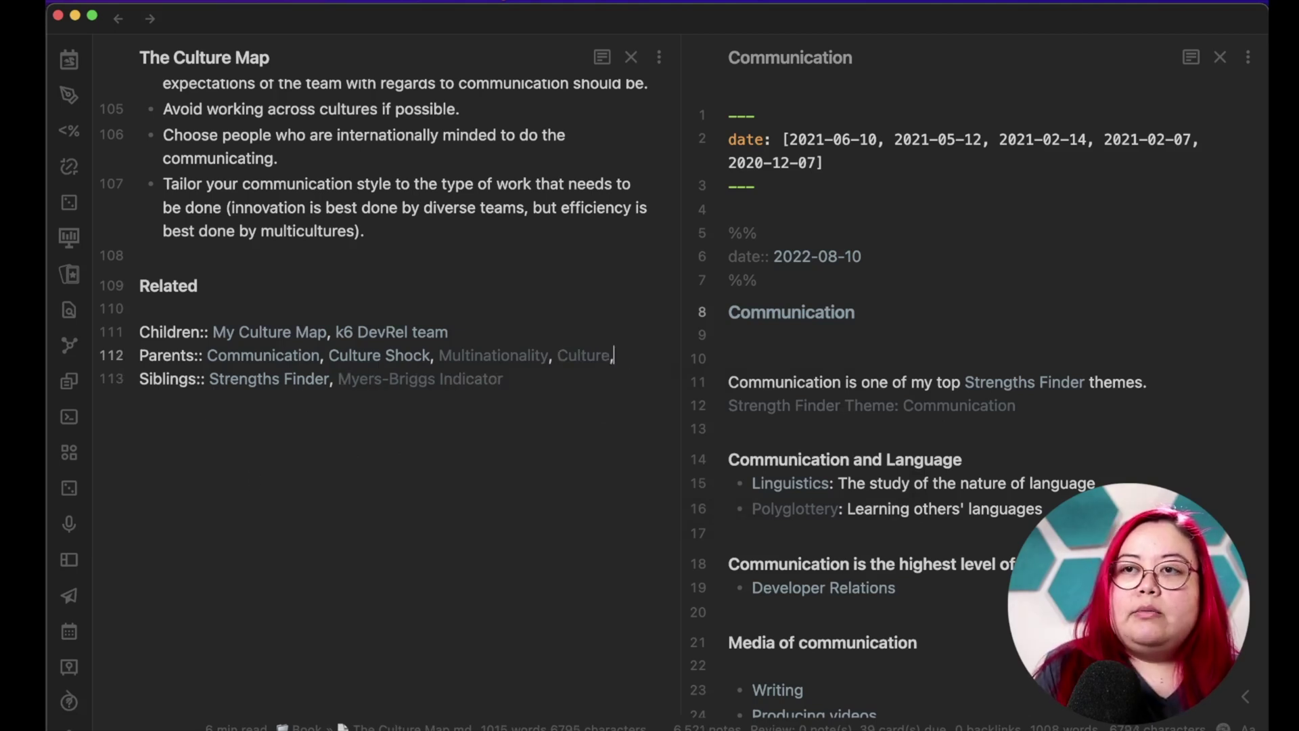
pyautogui.write(' [[Personality')
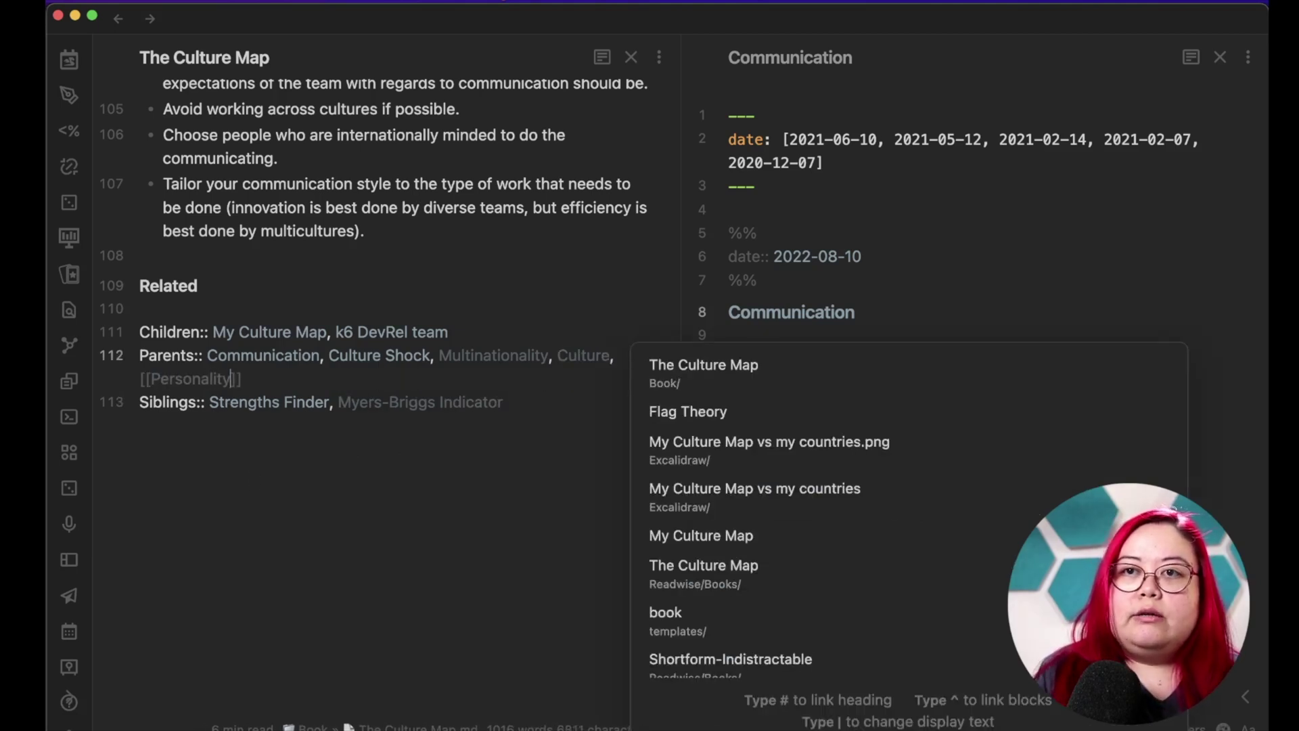
pyautogui.press('Escape')
pyautogui.press('Down')
pyautogui.press('End')
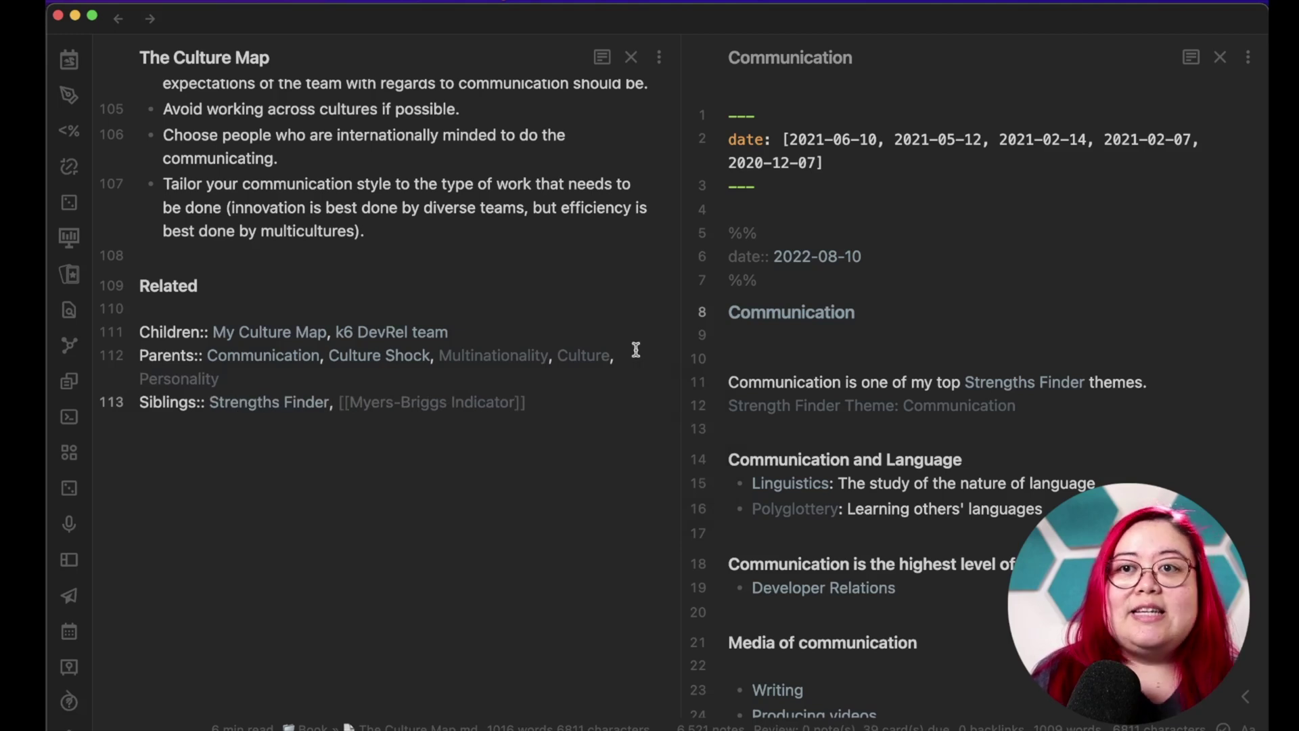
pyautogui.click(547, 298)
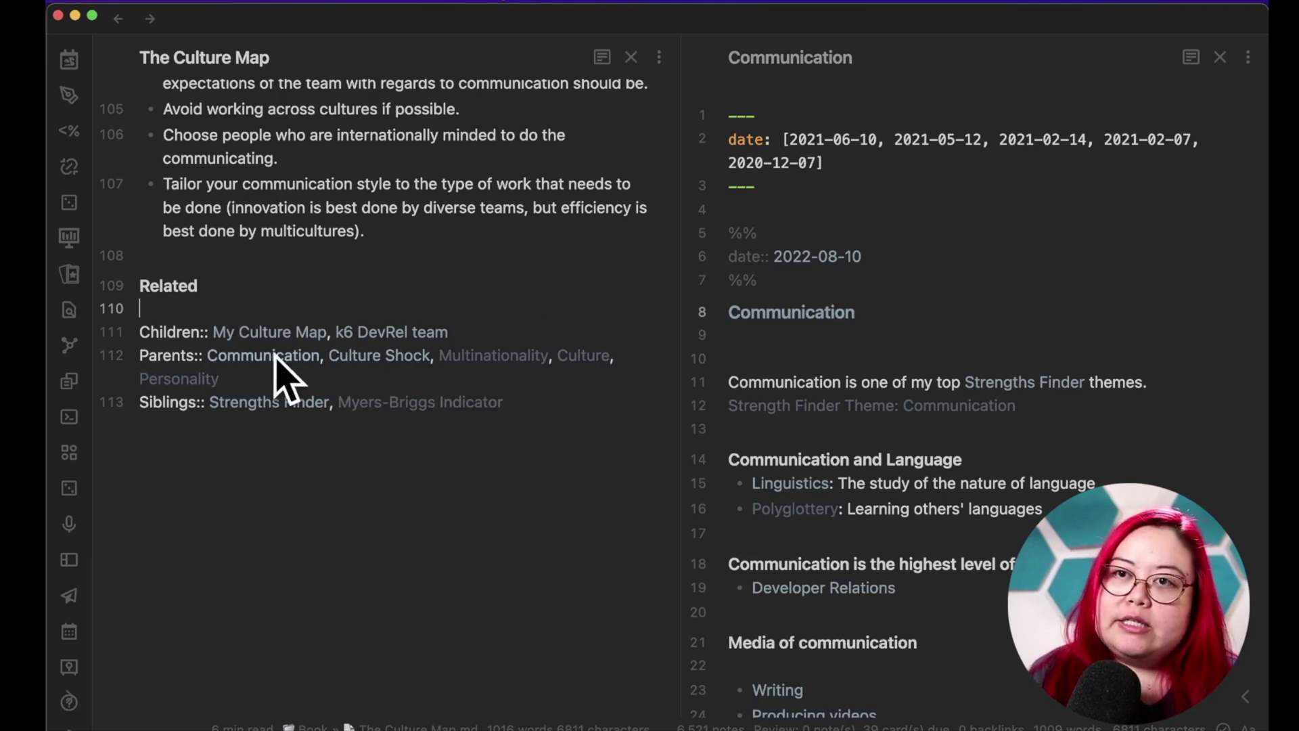
# Show the outline of the Communication note and review its sections for a place where culture fits.
pyautogui.click(1043, 404)
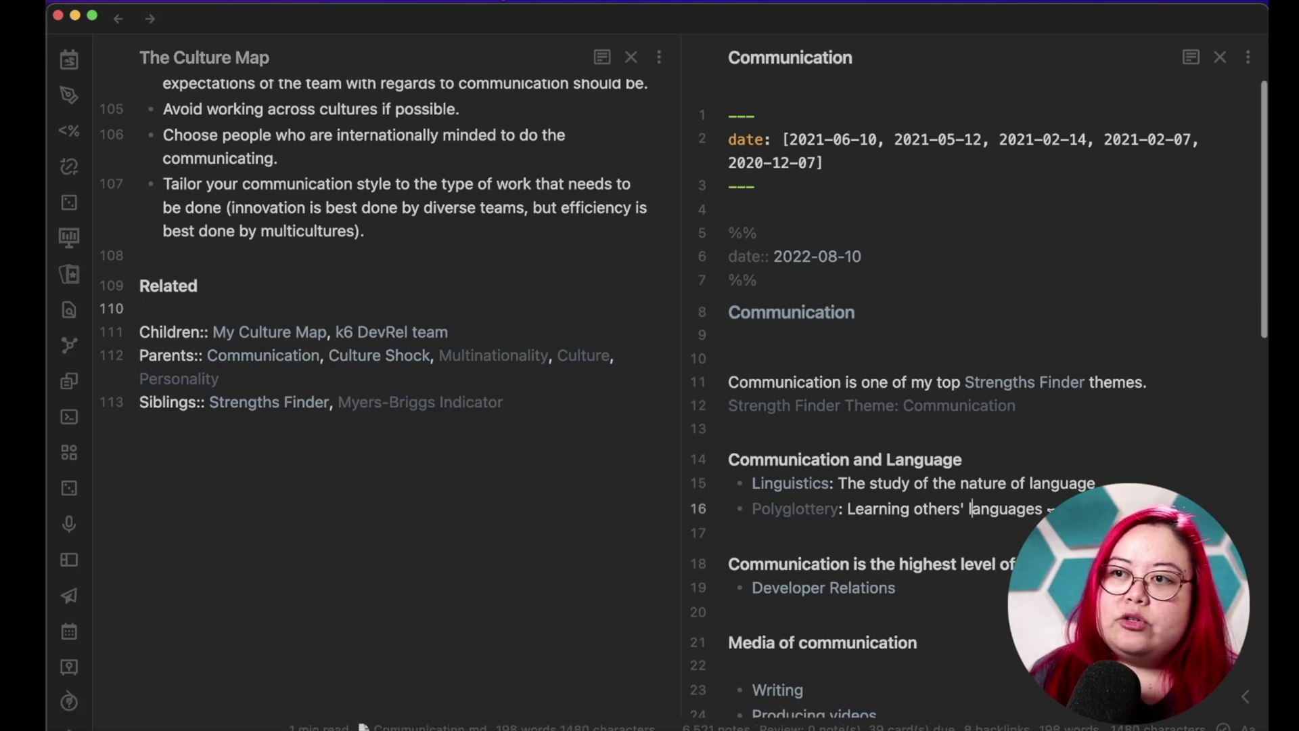
pyautogui.scroll(-10, 1042, 405)
pyautogui.scroll(10, 1048, 510)
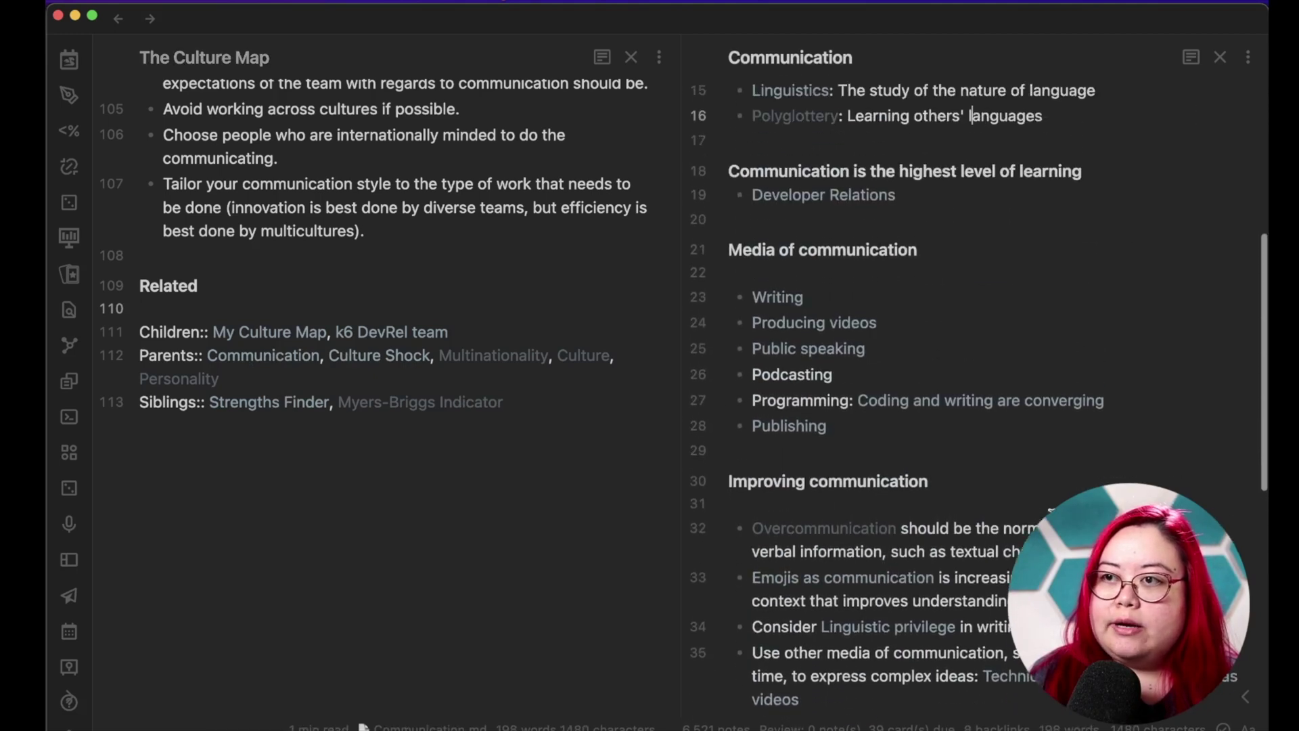
pyautogui.click(1246, 696)
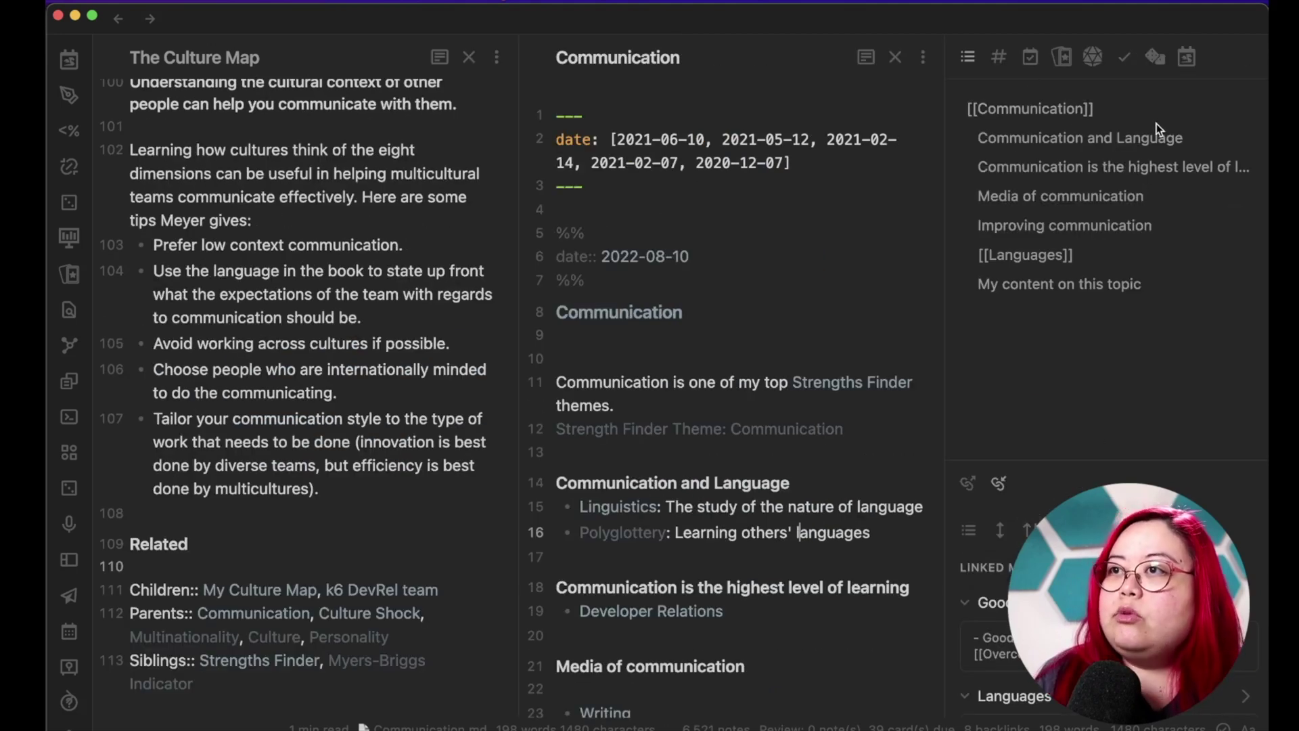
pyautogui.click(1140, 168)
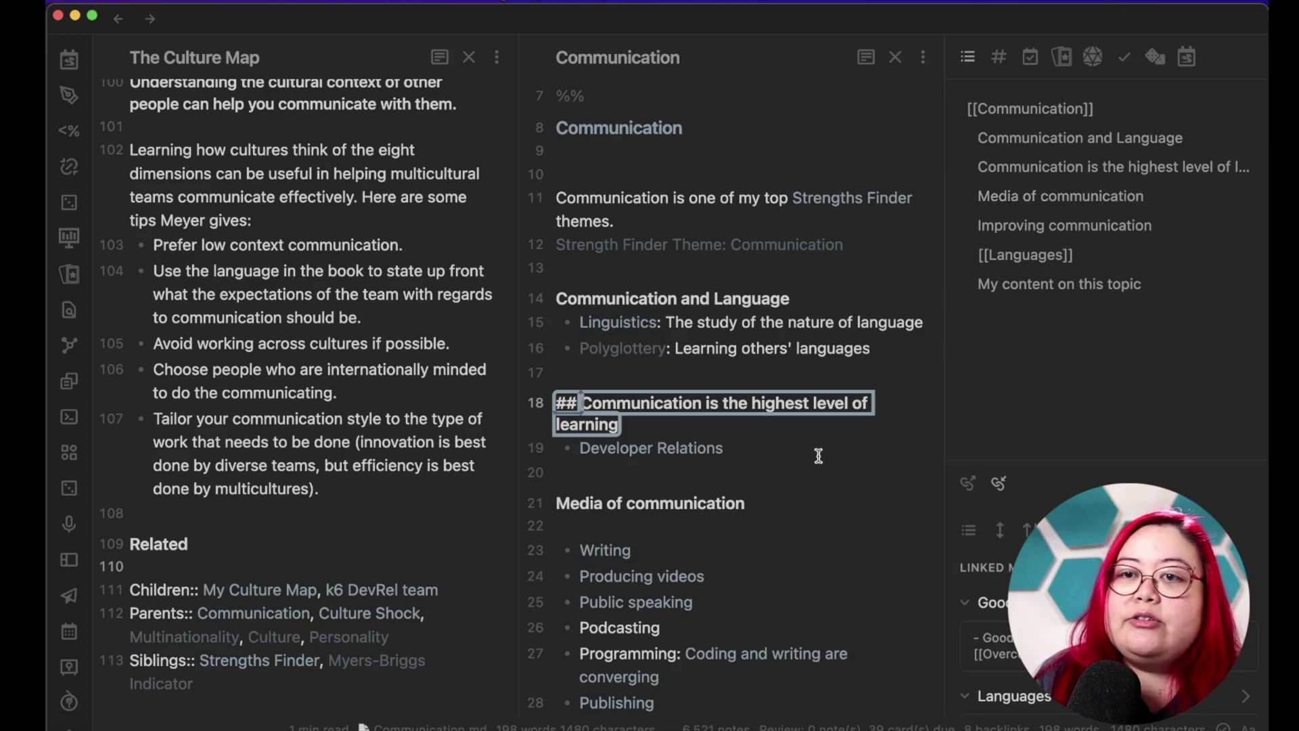
pyautogui.scroll(-5, 835, 470)
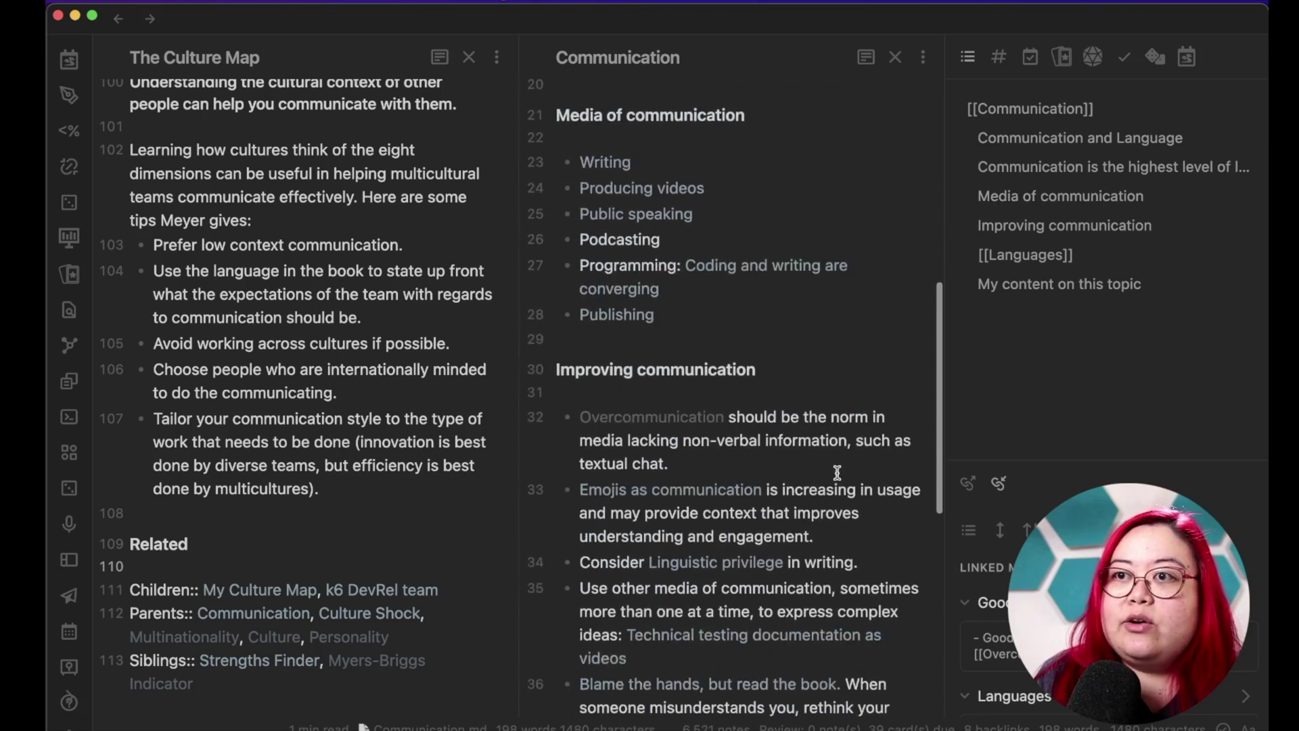
pyautogui.scroll(-3, 837, 471)
pyautogui.scroll(5, 839, 473)
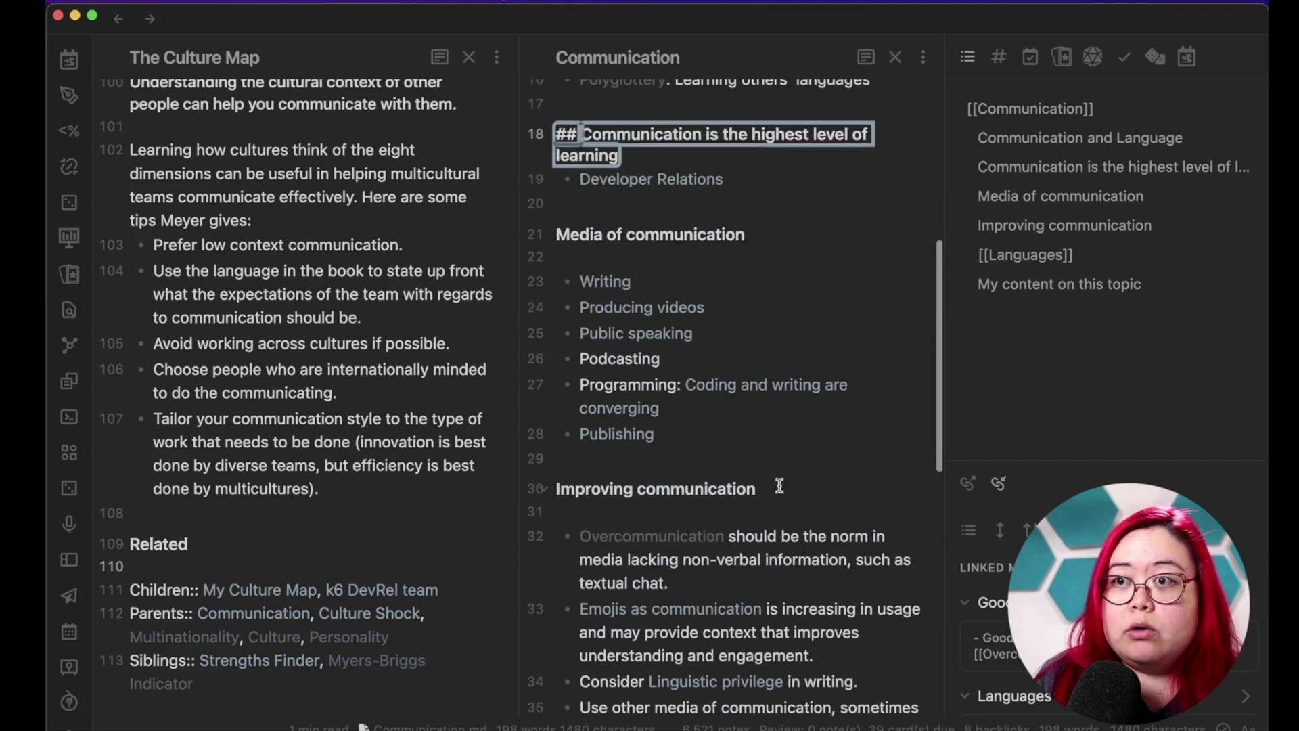
# Insert the second-level heading "Reasons why communication may fail" above Improving communication in the Communication note.
pyautogui.click(780, 486)
pyautogui.write('## Reasons why')
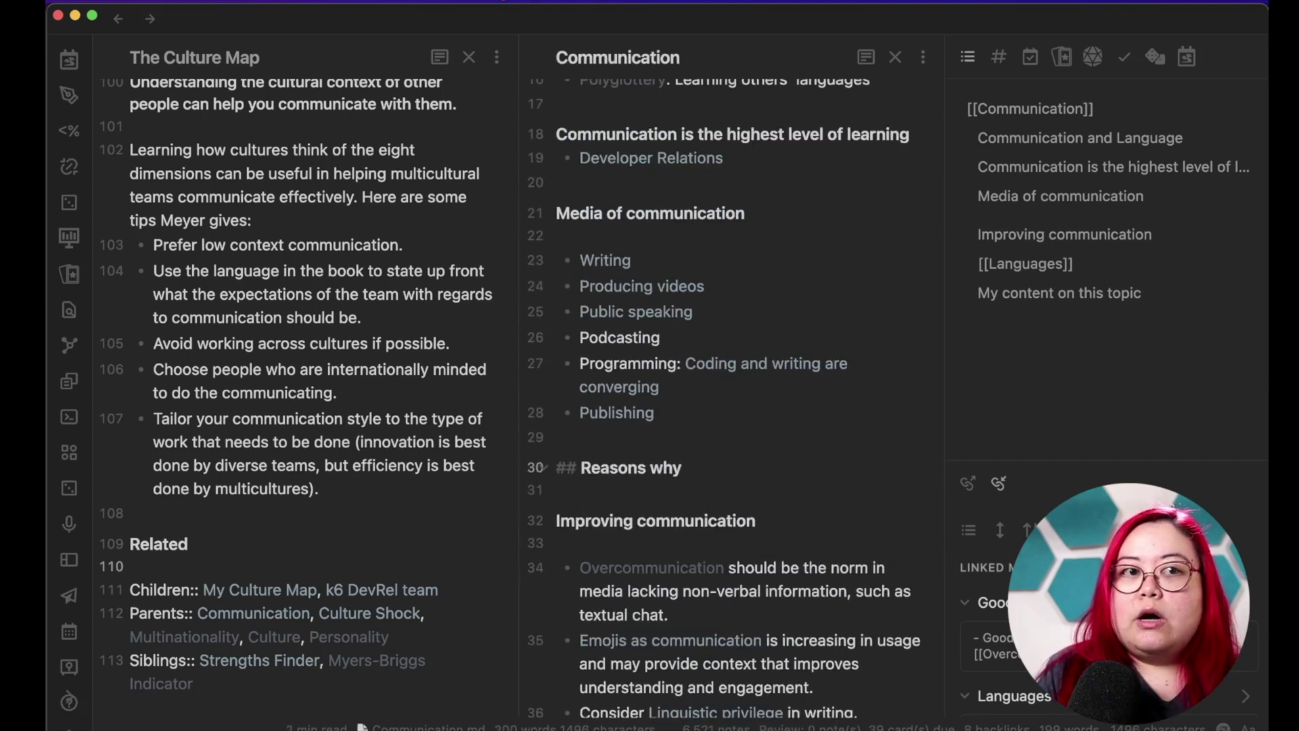
pyautogui.write(' communication may fail')
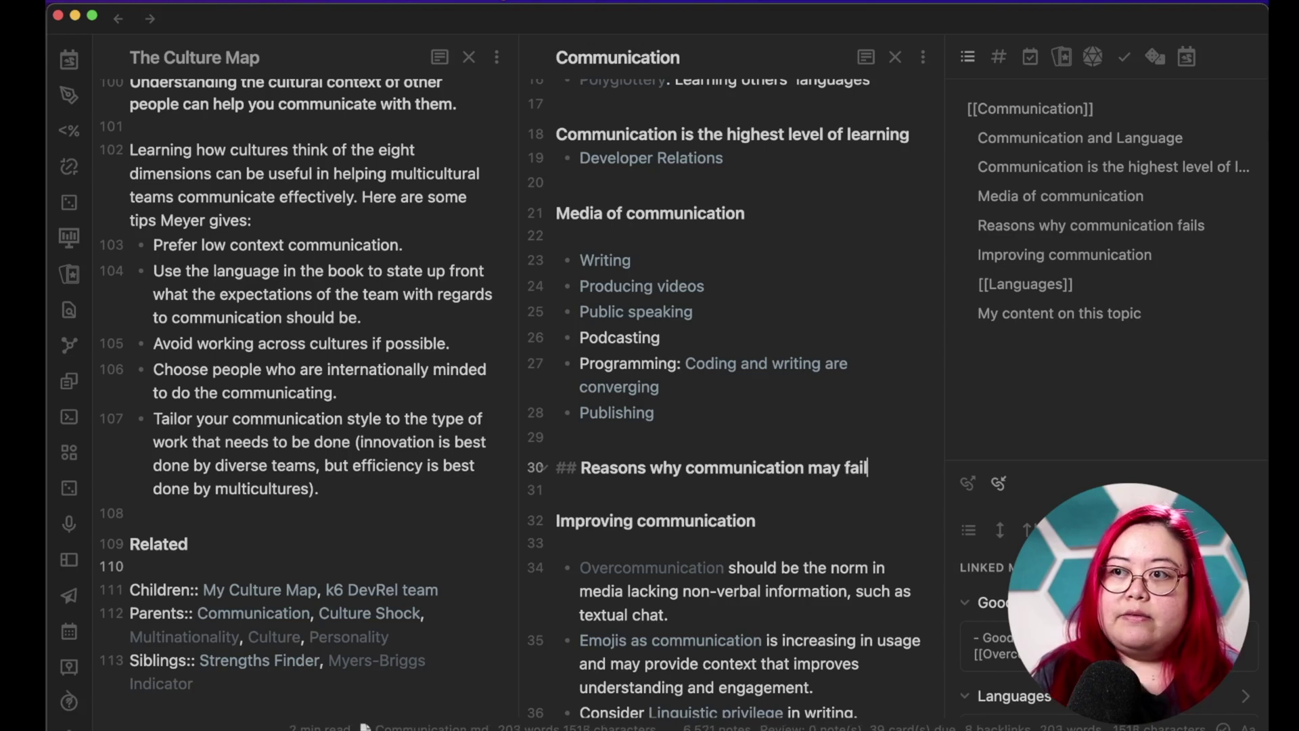
# Under Reasons why communication may fail, begin a bullet reading "[[Culture|Cultural norms]] can influence the way that people both communicate information and".
pyautogui.press('Return')
pyautogui.press('Return')
pyautogui.write('- [[Culture')
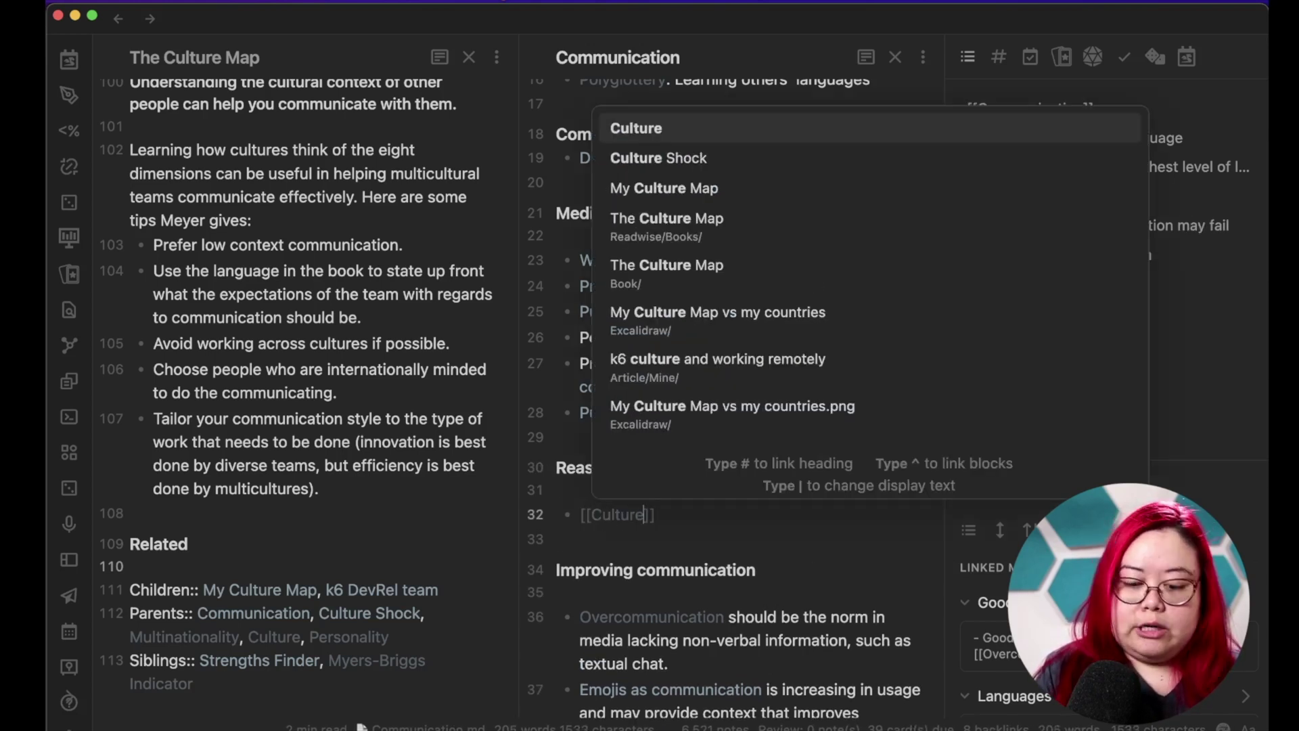
pyautogui.write('|Cultural norms')
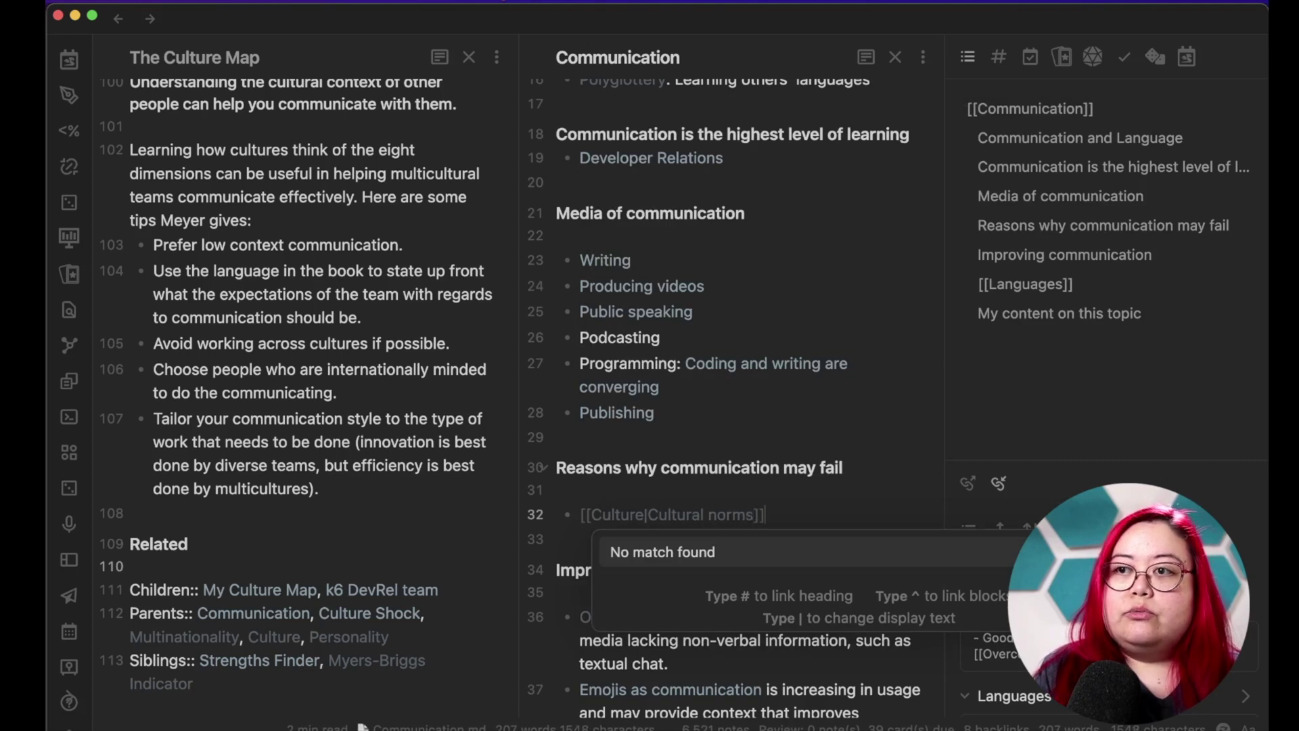
pyautogui.write(' can influence')
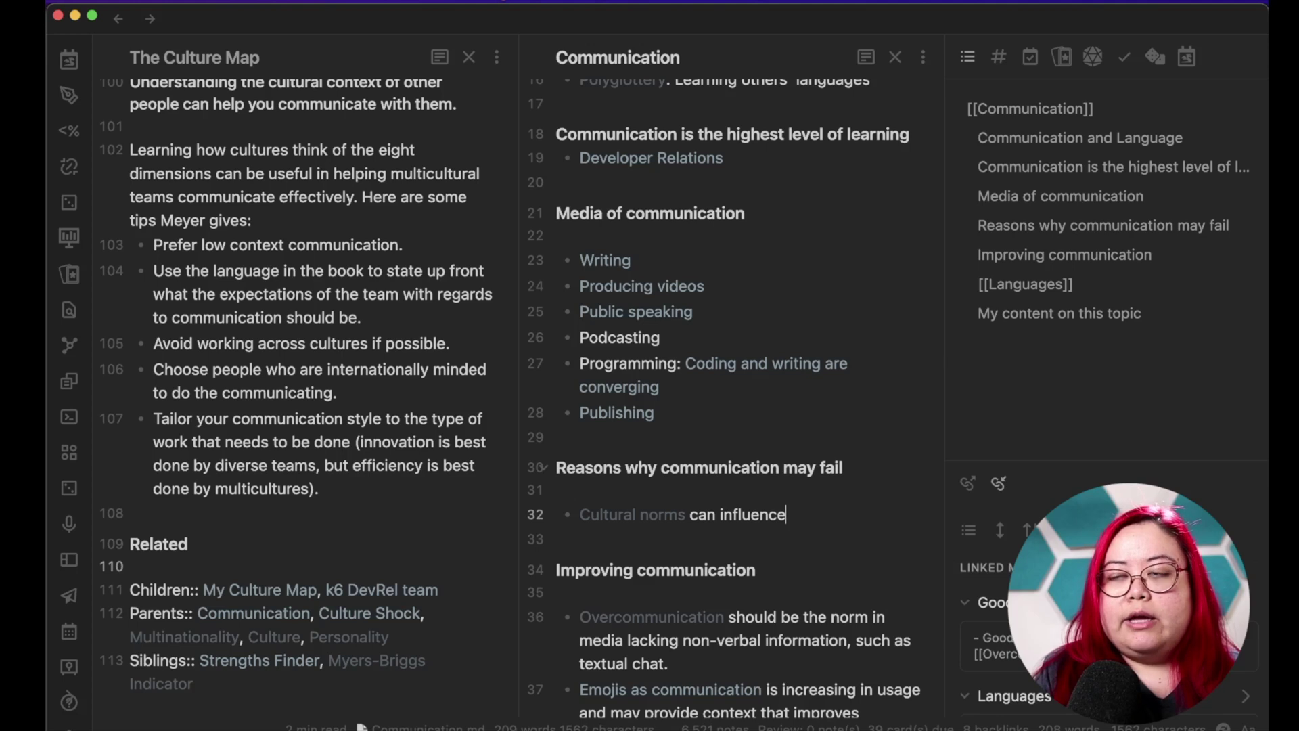
pyautogui.write(' the way that people ')
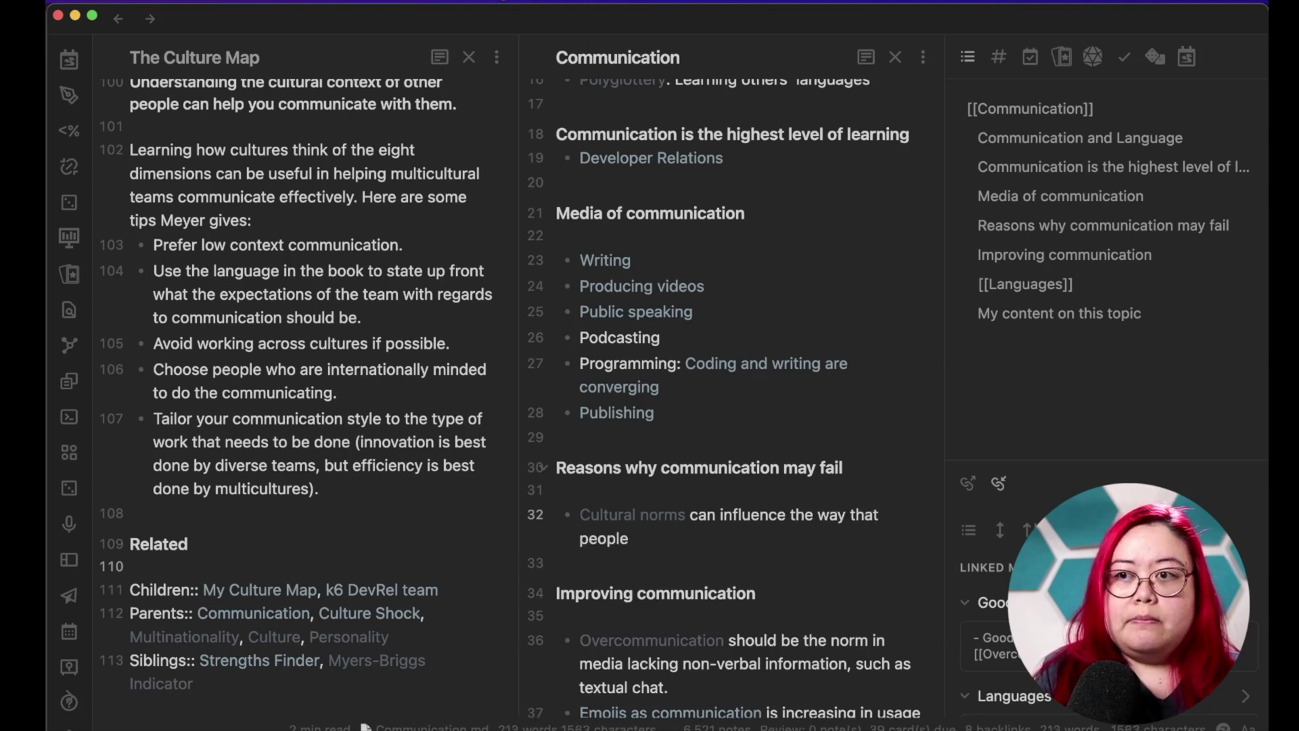
pyautogui.write('both commu')
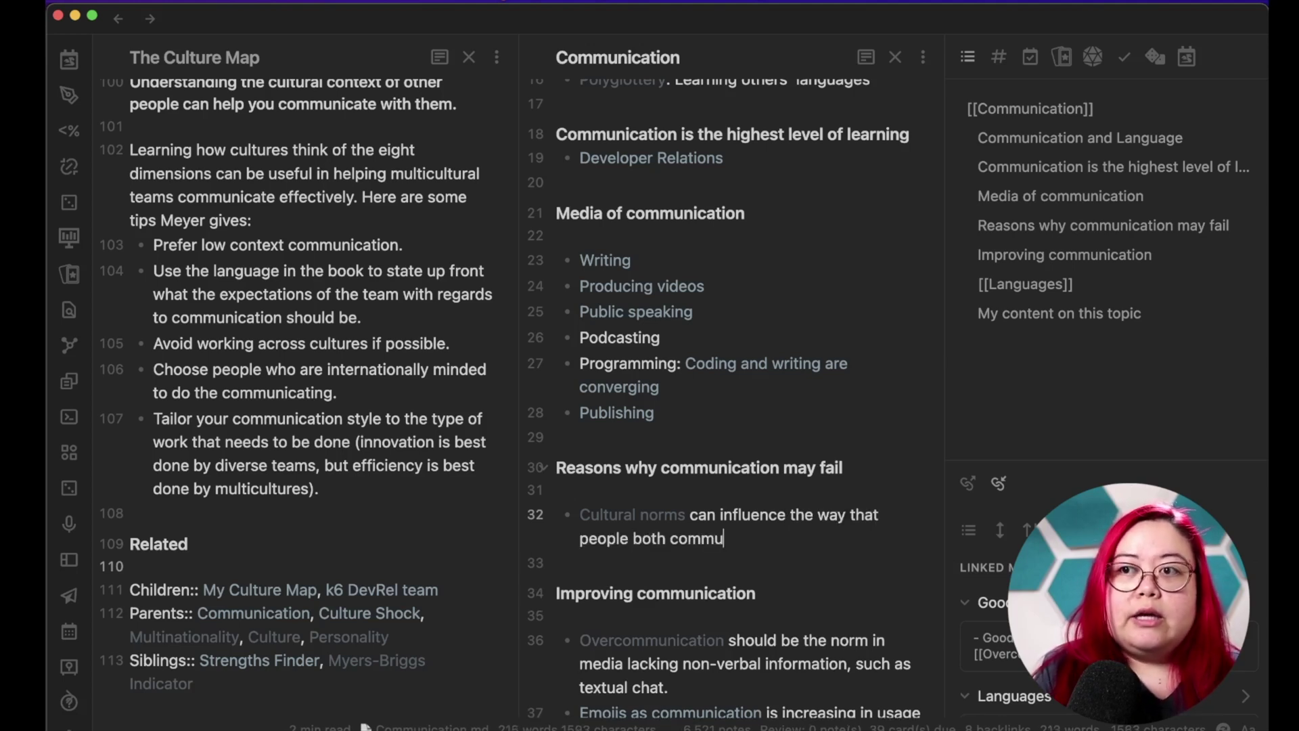
pyautogui.write('nicate information and ')
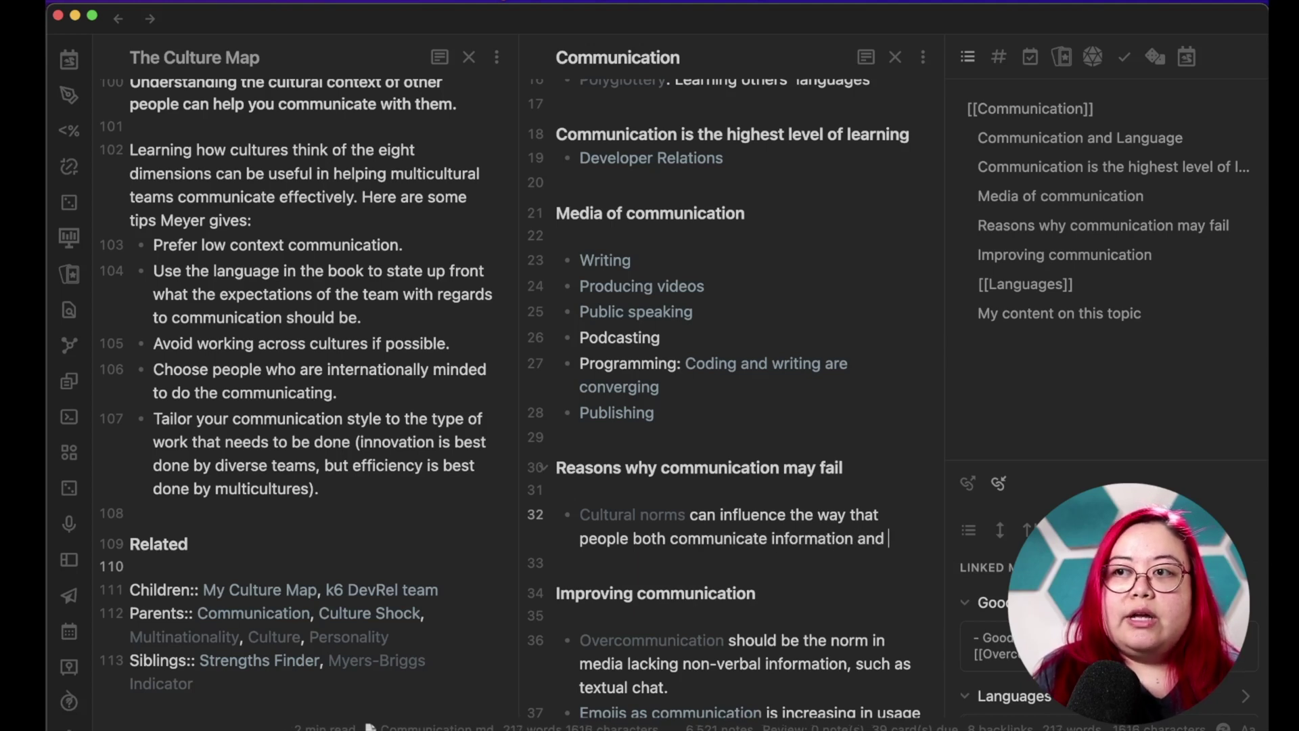
# Continue the bullet with "understand it." and a link to Book/The Culture Map displayed as The Culture Map.
pyautogui.write('understand it. [[Book/The Culture Map')
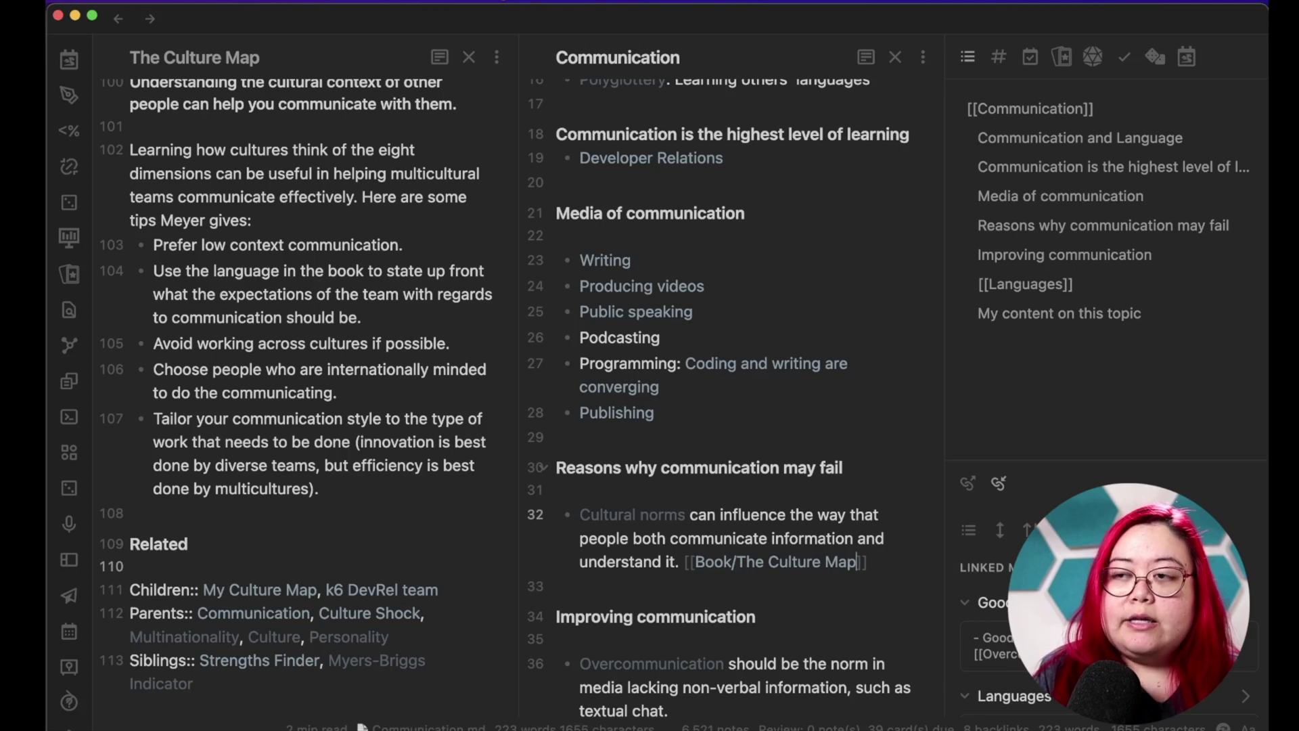
pyautogui.write('|')
pyautogui.write('The Culture Map')
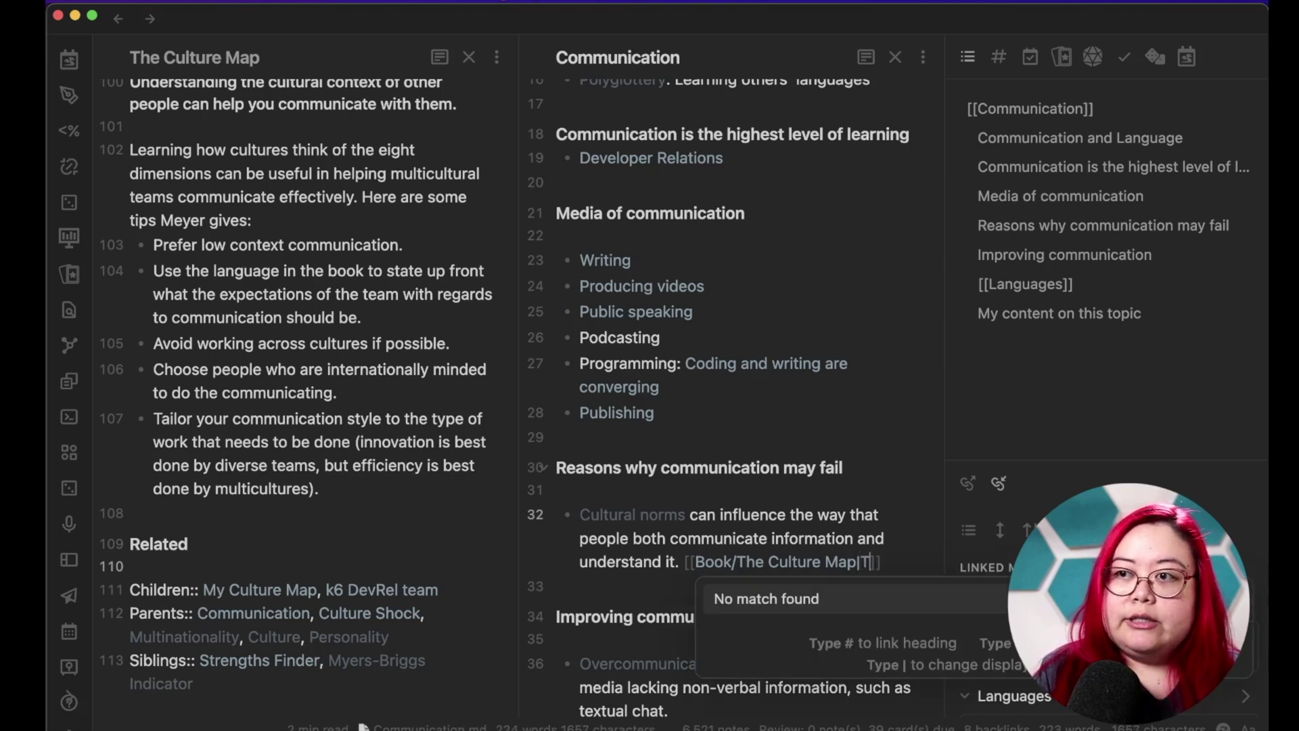
pyautogui.press('End')
# Complete the sentence with "can help us identify differences in expectations because of culture and communicate more effectively by respecting other people's preferences.".
pyautogui.write('can help us i')
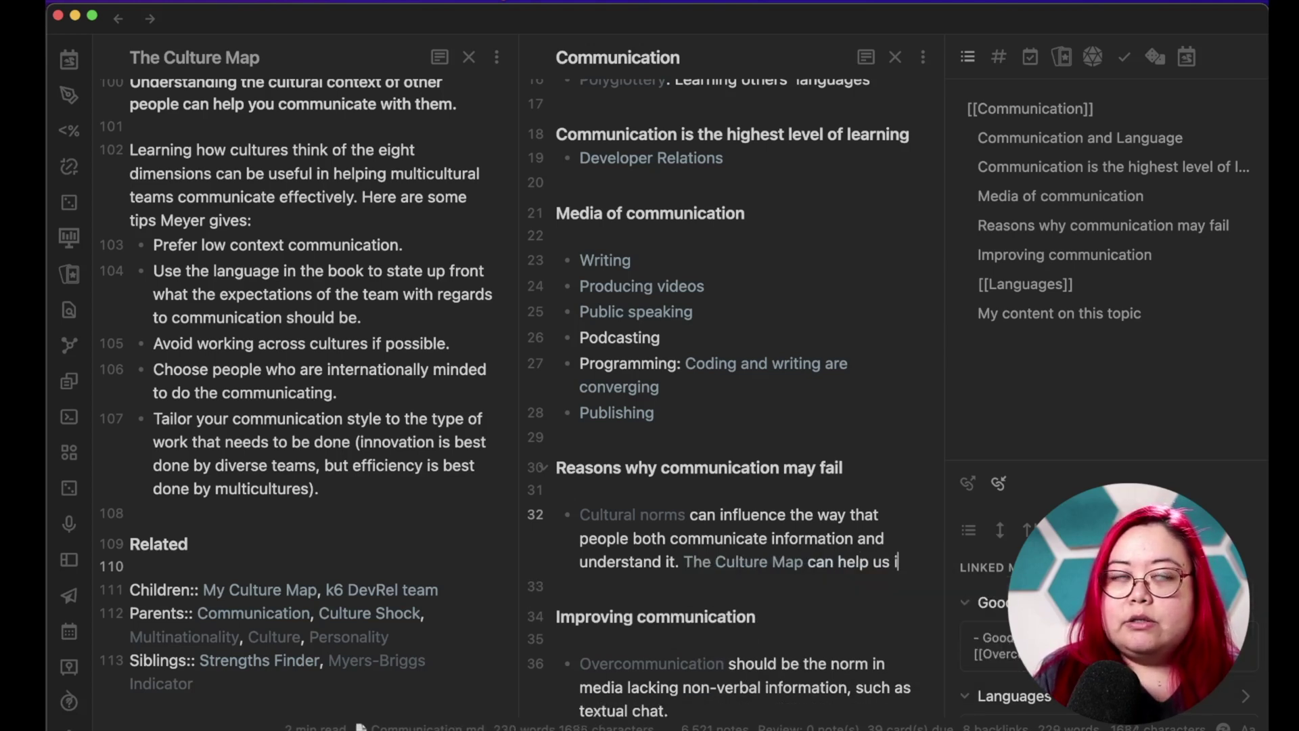
pyautogui.write('dentify d')
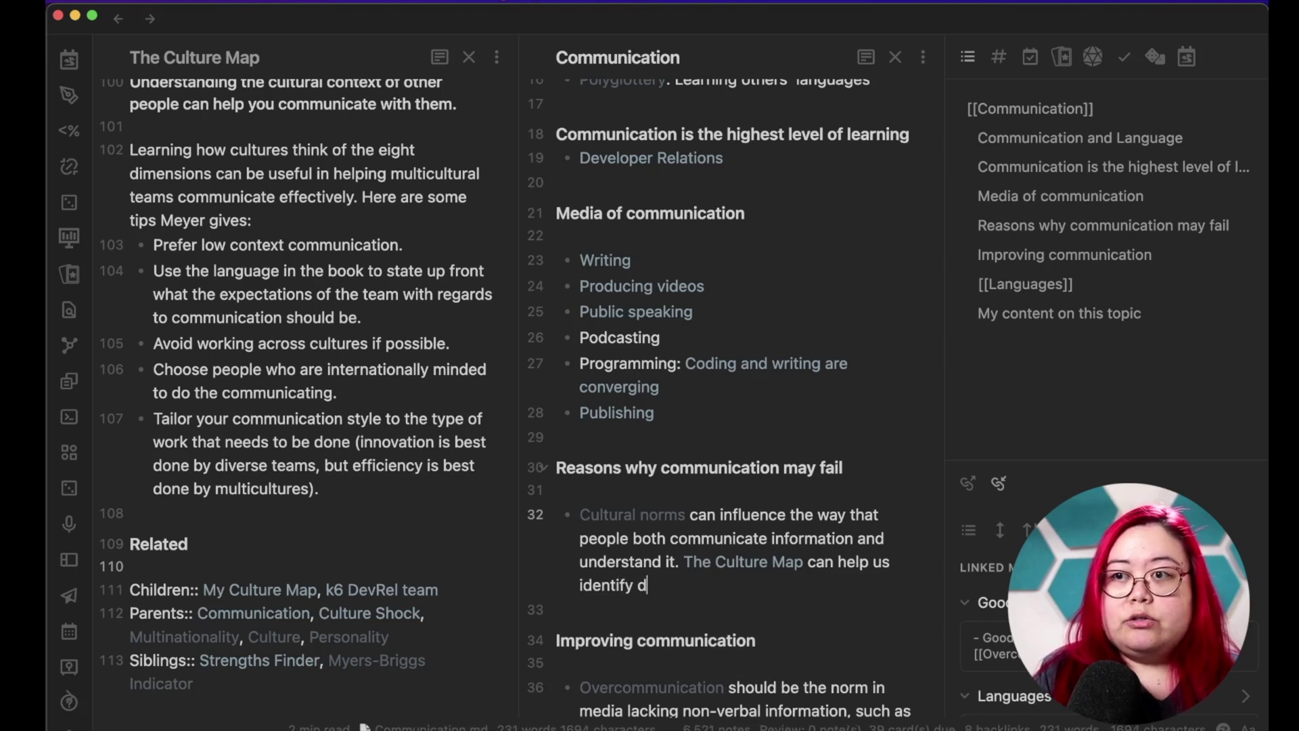
pyautogui.write('ifferences in expectations ')
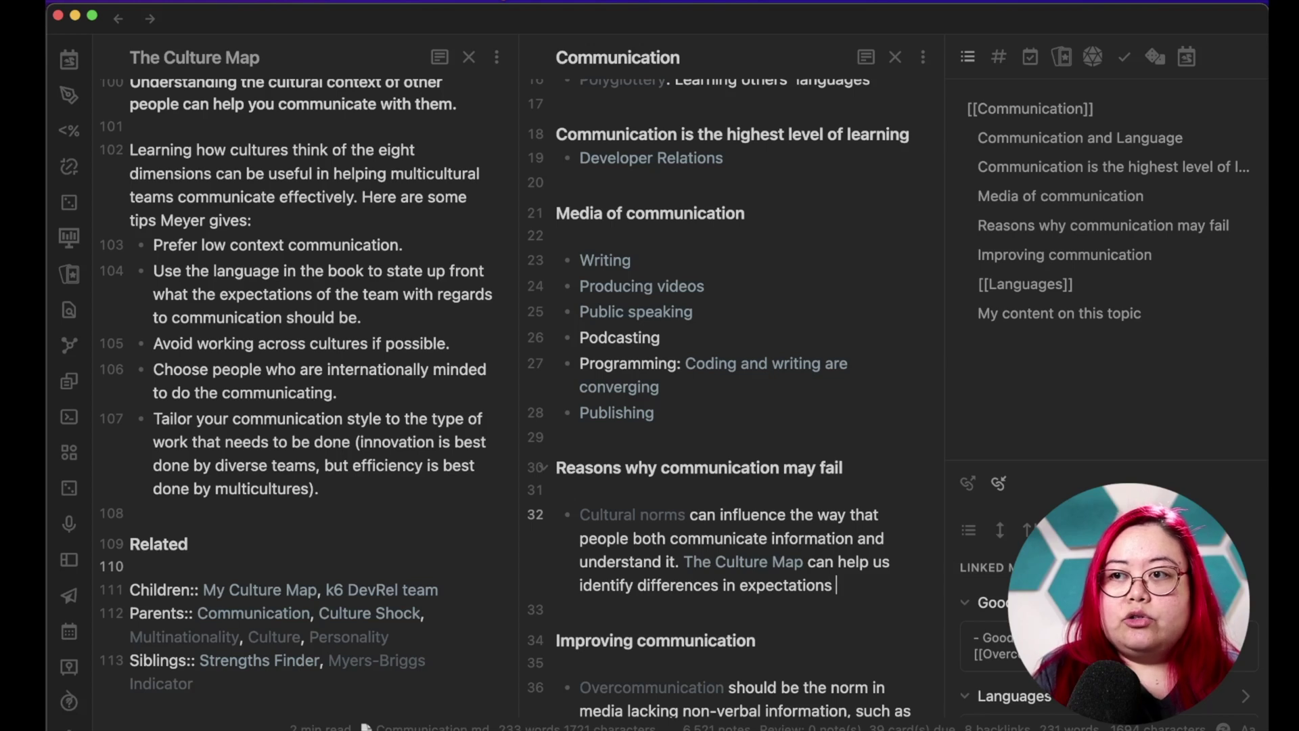
pyautogui.write('because of culture and communicate more effecti')
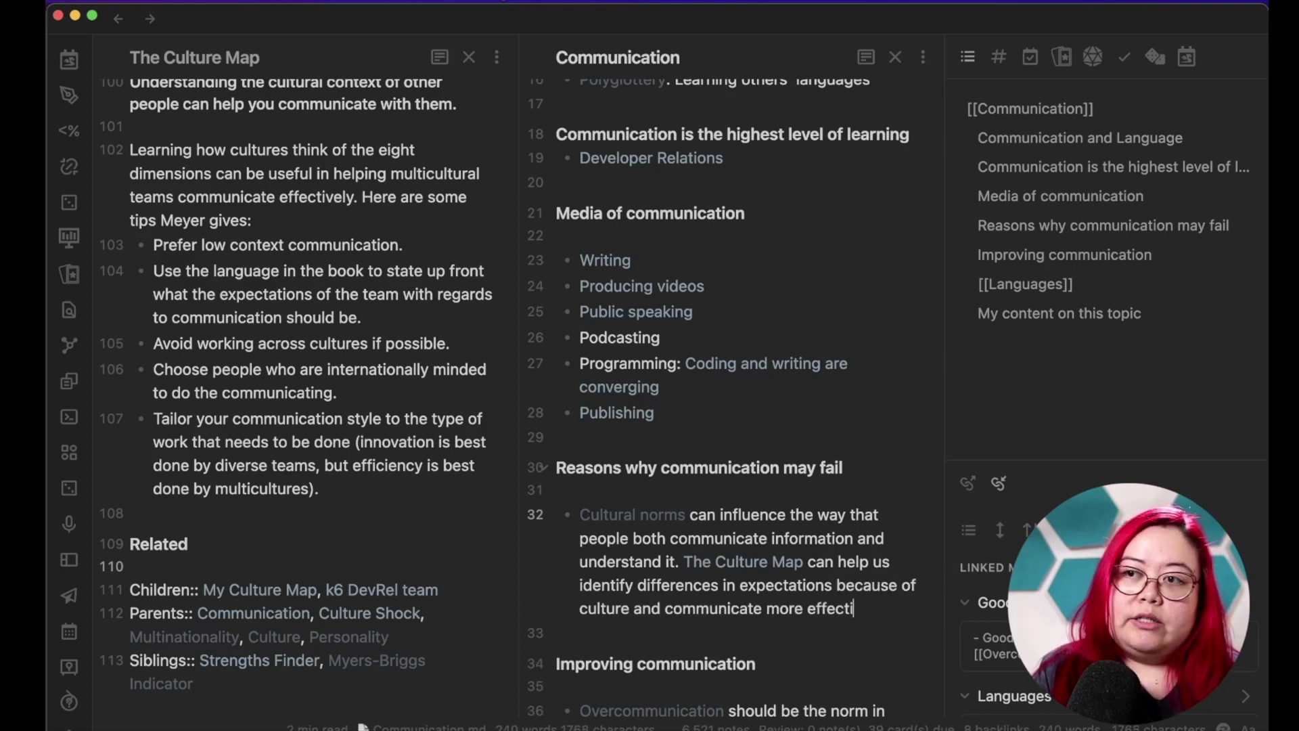
pyautogui.write('vely by ')
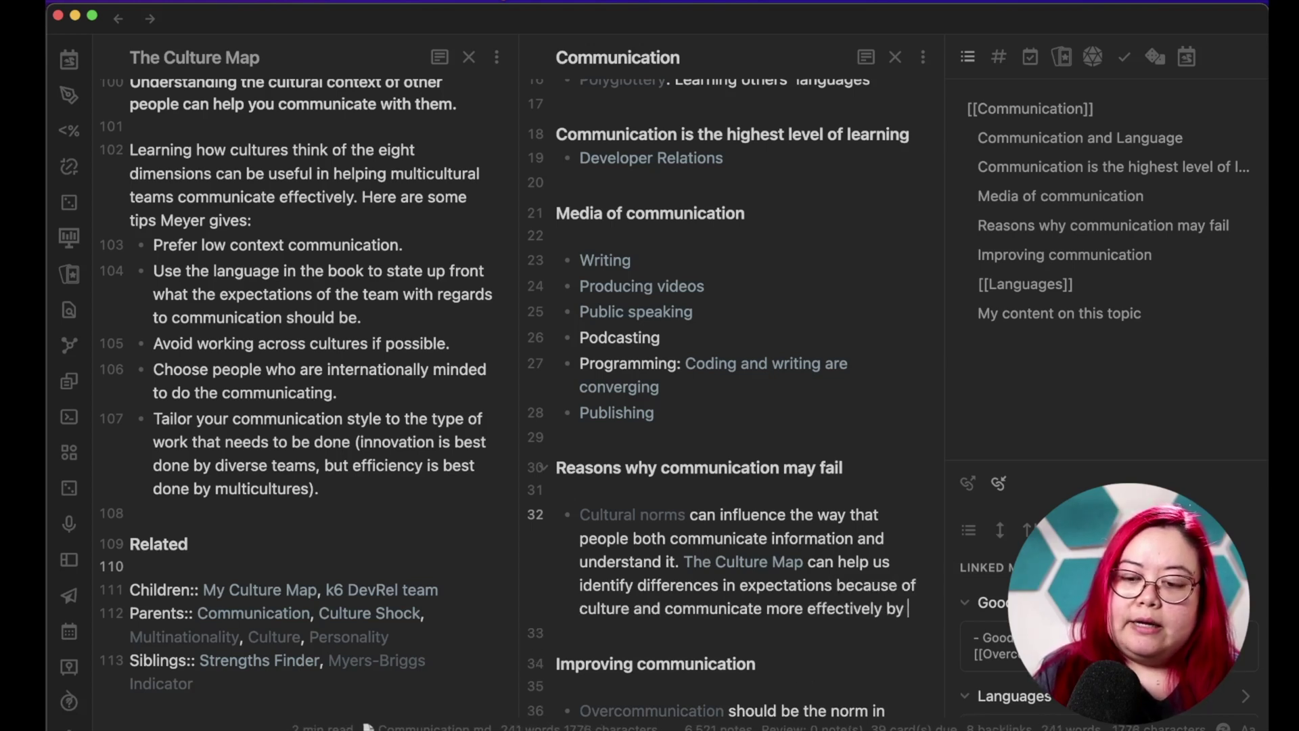
pyautogui.write("respecting other people's preferences.")
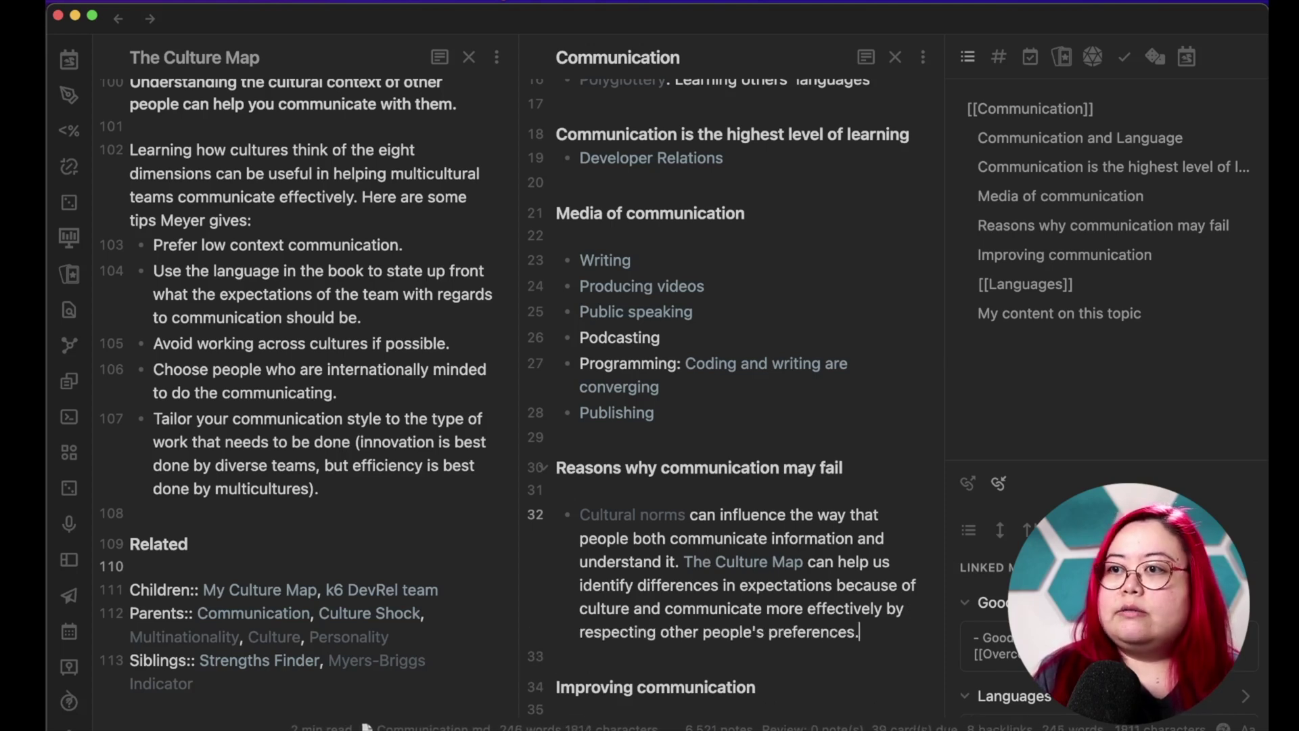
# Add a Siblings:: line with a started note link below the date:: line of the Communication note.
pyautogui.scroll(-5, 846, 339)
pyautogui.press('super+shift+e')
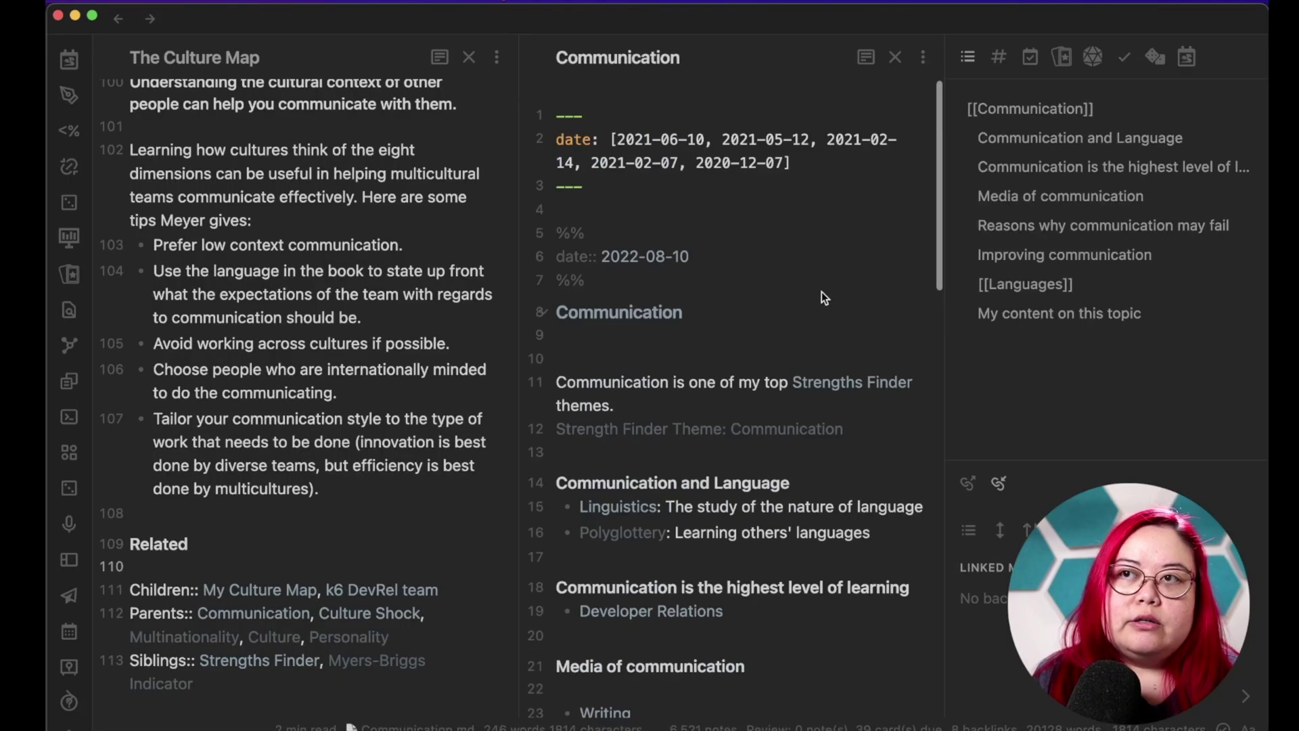
pyautogui.write('lings:: ')
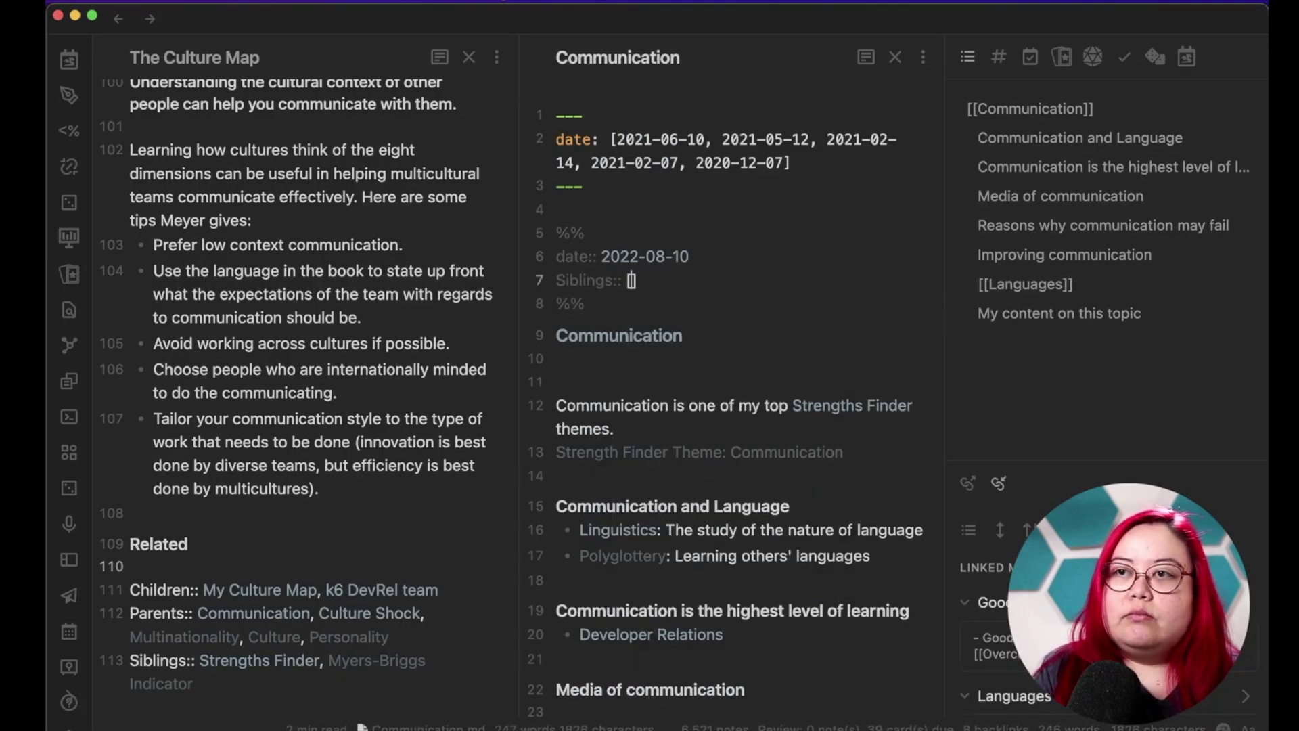
pyautogui.write('[[')
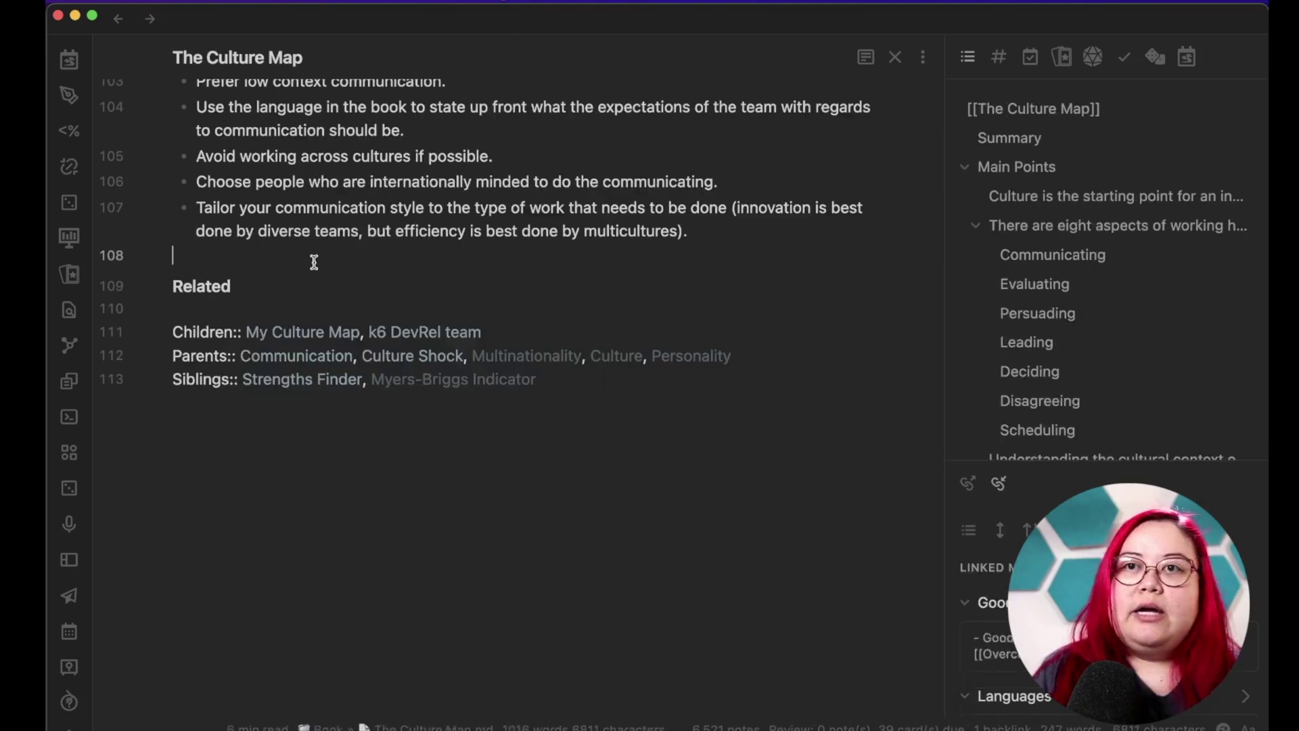
# In The Culture Map, insert a second-level Criticisms heading above Related, with subheadings Lack of concrete data, Lack of data on other cultures and Overemphasis on cultural stereotypes.
pyautogui.press('Return')
pyautogui.write('## Criticisms')
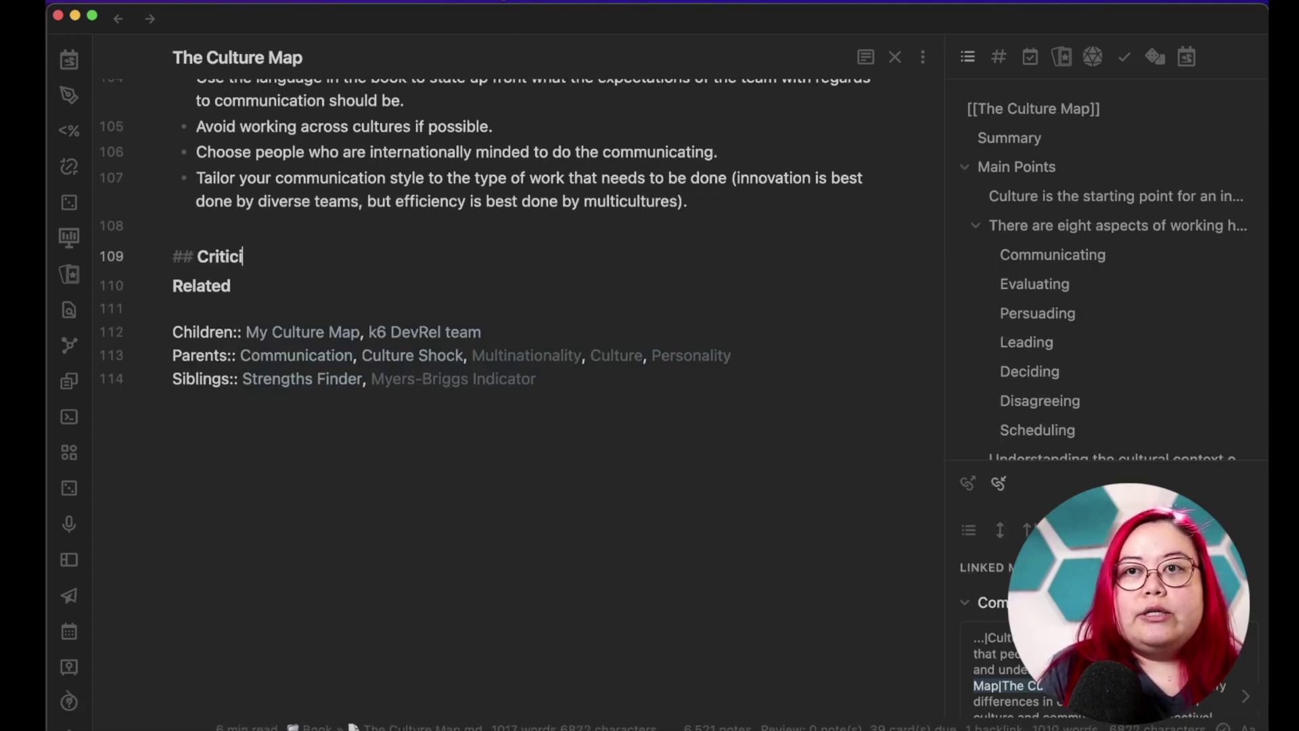
pyautogui.press('Return')
pyautogui.press('Return')
pyautogui.press('Return')
pyautogui.press('Up')
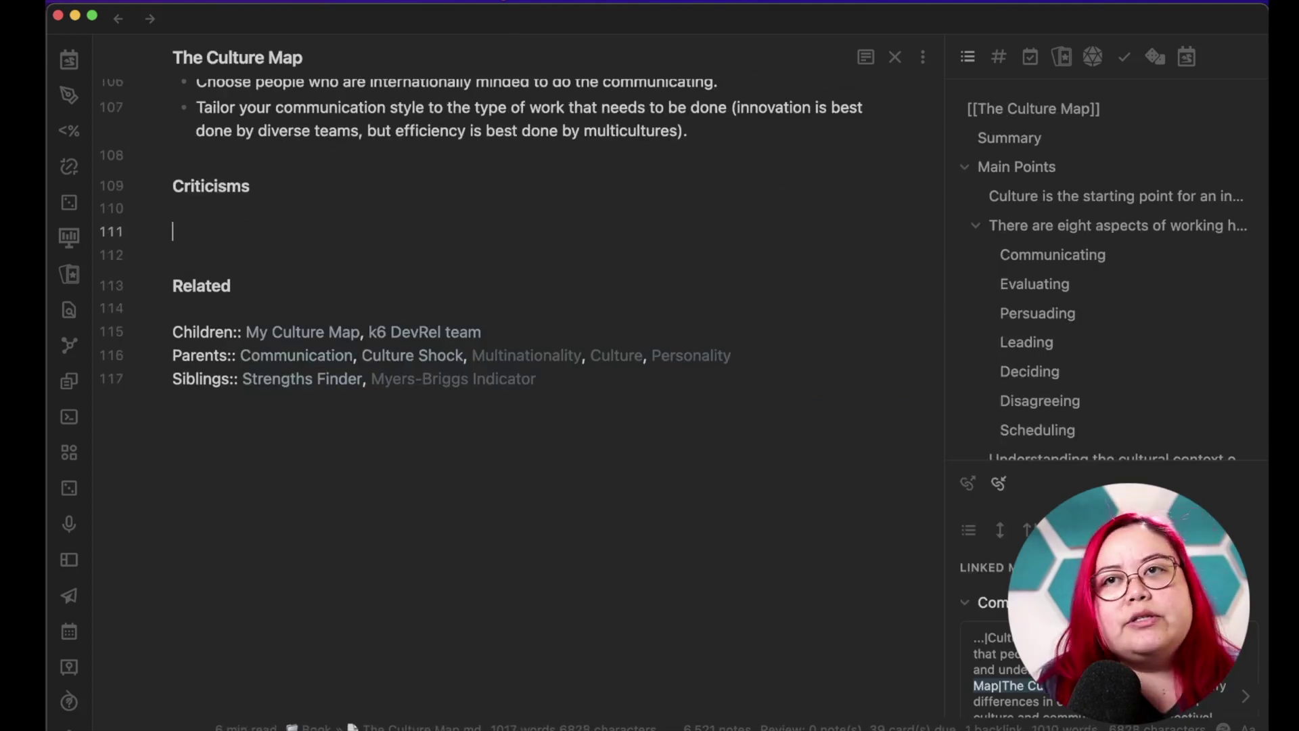
pyautogui.write('### Lack of concrete data')
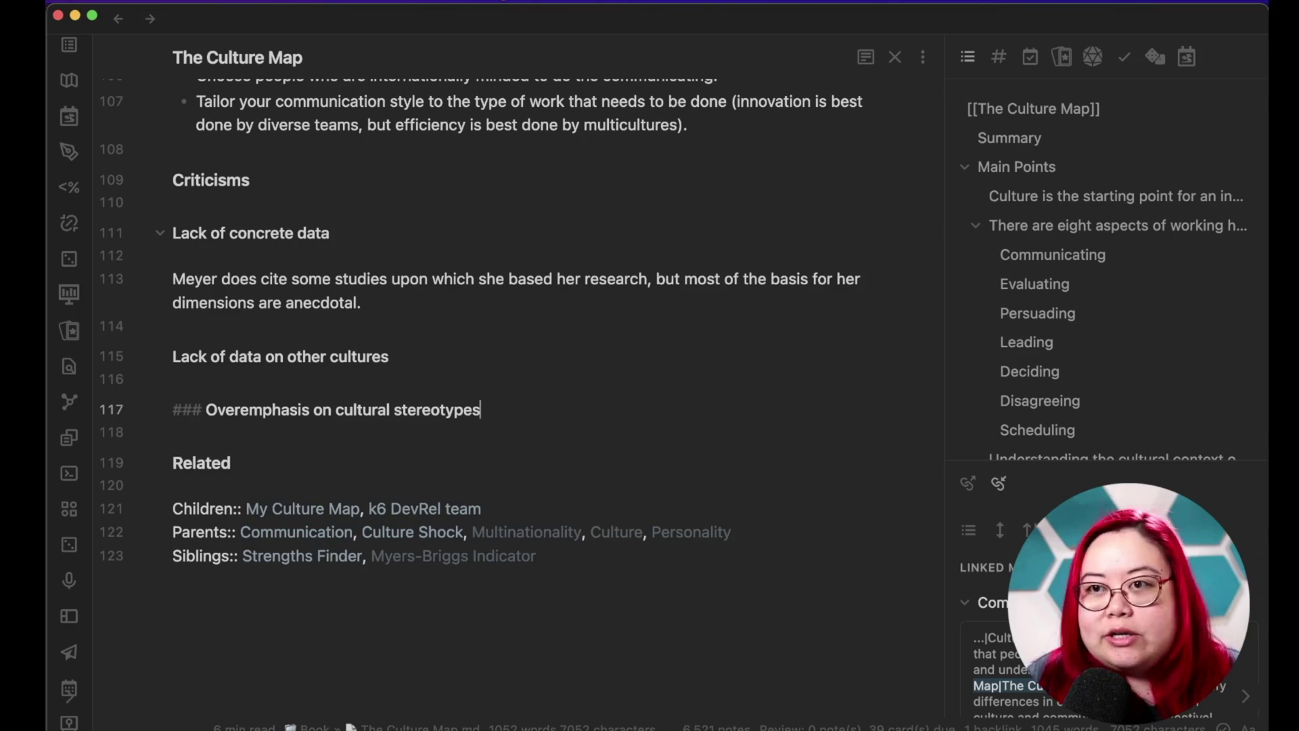
# Under Lack of data on other cultures, write that examples are mostly major Western and some Eastern, and Meyer admits Asian cultures may have a different axis.
pyautogui.press('Return')
pyautogui.press('Return')
pyautogui.press('Up')
pyautogui.press('Up')
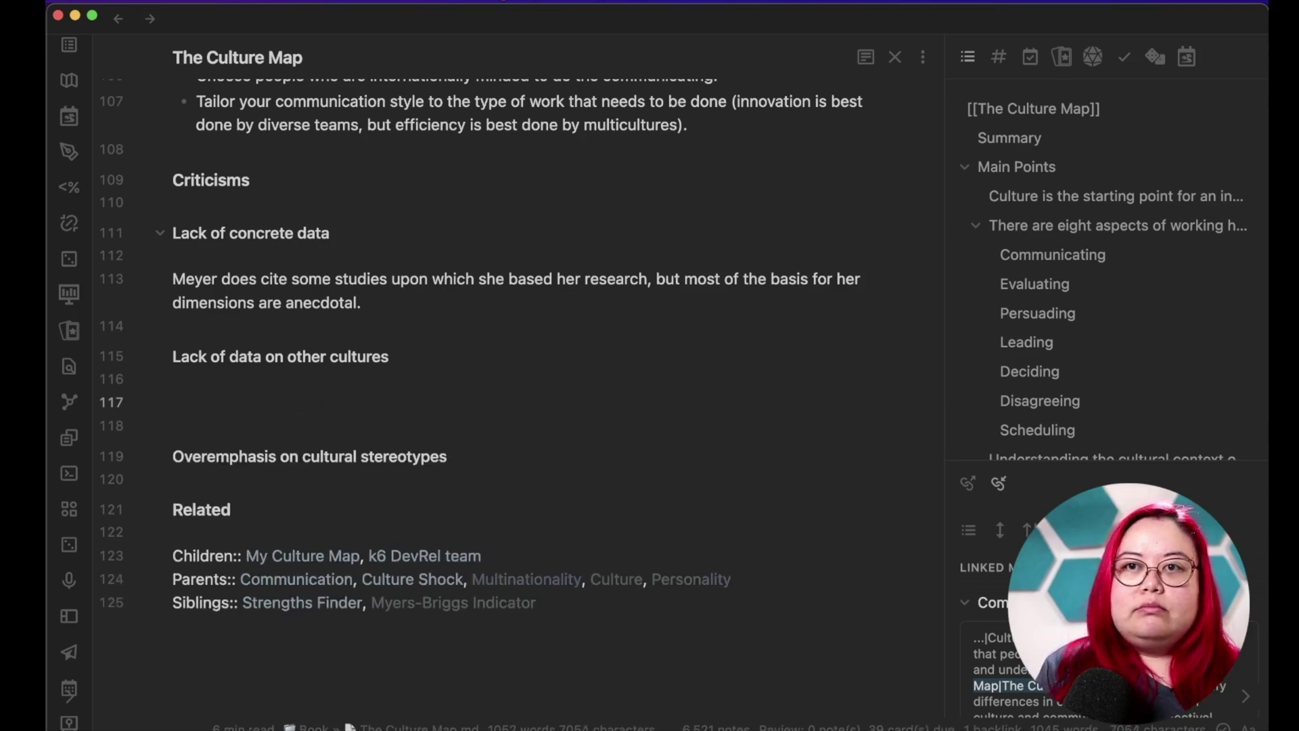
pyautogui.write('Most of the anecdotes and examples are about major Western and some Eastern cultures, and even Meyer says that')
pyautogui.press('BackSpace')
pyautogui.press('BackSpace')
pyautogui.press('BackSpace')
pyautogui.press('BackSpace')
pyautogui.press('BackSpace')
pyautogui.press('BackSpace')
pyautogui.press('BackSpace')
pyautogui.press('BackSpace')
pyautogui.press('BackSpace')
pyautogui.write('admits that Asian cultures may have a different axis that Western cultures do not, which soften the usefulness')
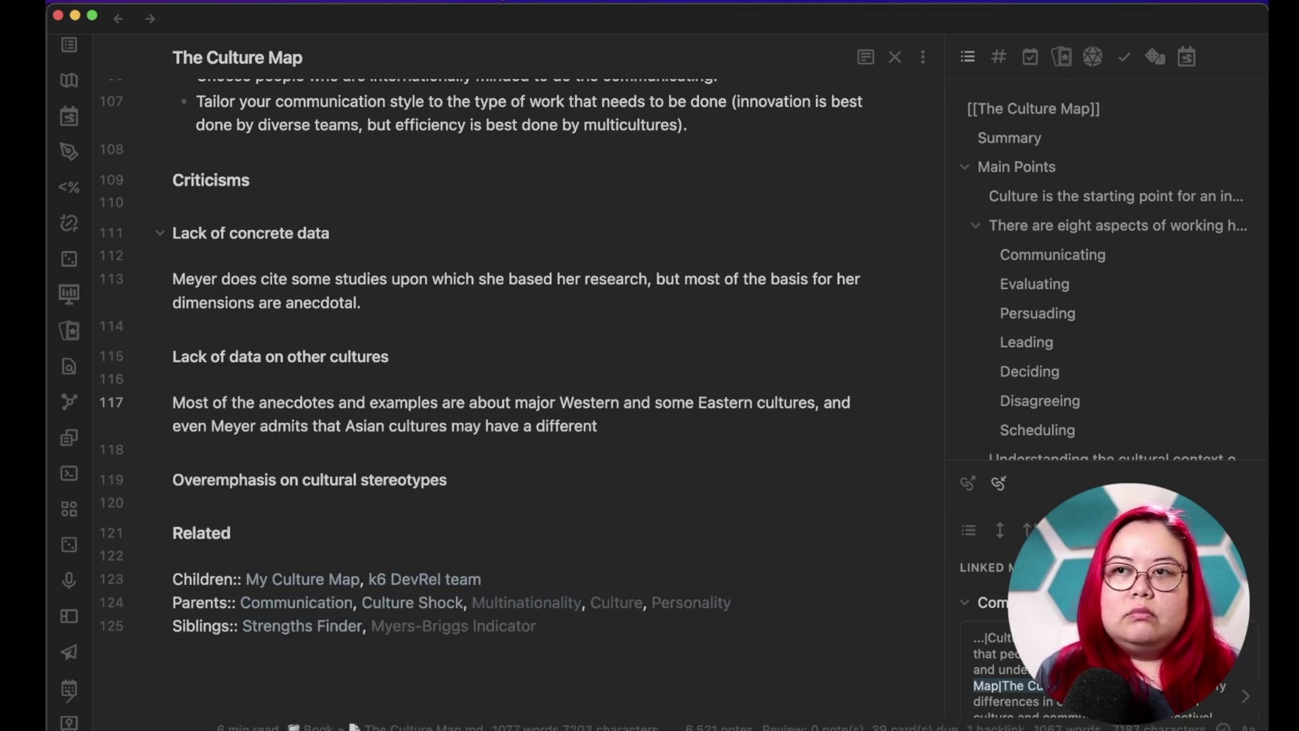
# Replace "soften" with "decreases" in that paragraph and finish its sentence with "of her observations.".
pyautogui.doubleClick(237, 449)
pyautogui.write('decreases')
pyautogui.press('End')
pyautogui.write('of her observab')
pyautogui.press('BackSpace')
pyautogui.write('tions.')
# Under Overemphasis on cultural stereotypes, write that Meyer stresses cultural aspects more than is comfortable and barely mentions individual proclivities despite her online individual test.
pyautogui.press('Down')
pyautogui.press('Down')
pyautogui.press('End')
pyautogui.press('Return')
pyautogui.press('Return')
pyautogui.write('Meyer stresses cultural aspects more than is comfortable-- while her online tools include an individual test')
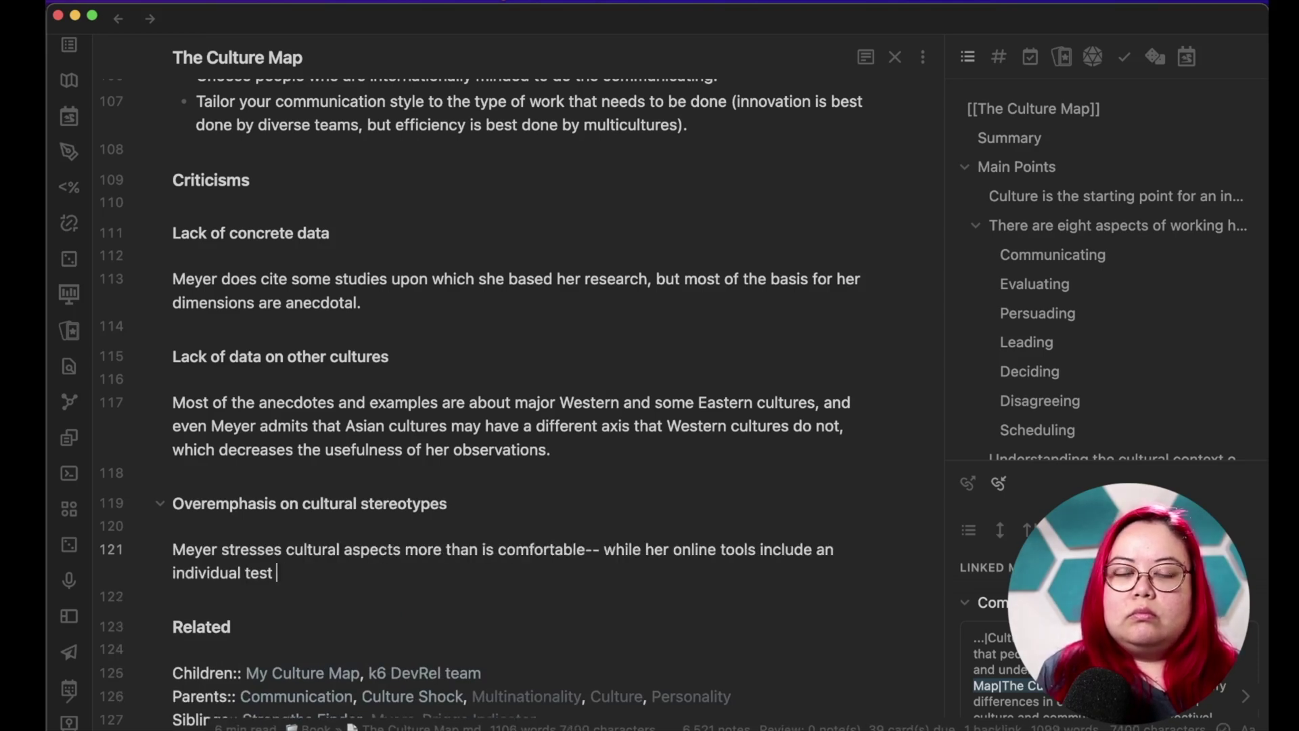
pyautogui.press('BackSpace')
pyautogui.write(', individual proclivities are barely mentioned in the book except to say that they exist and can deviate from cultural norms.')
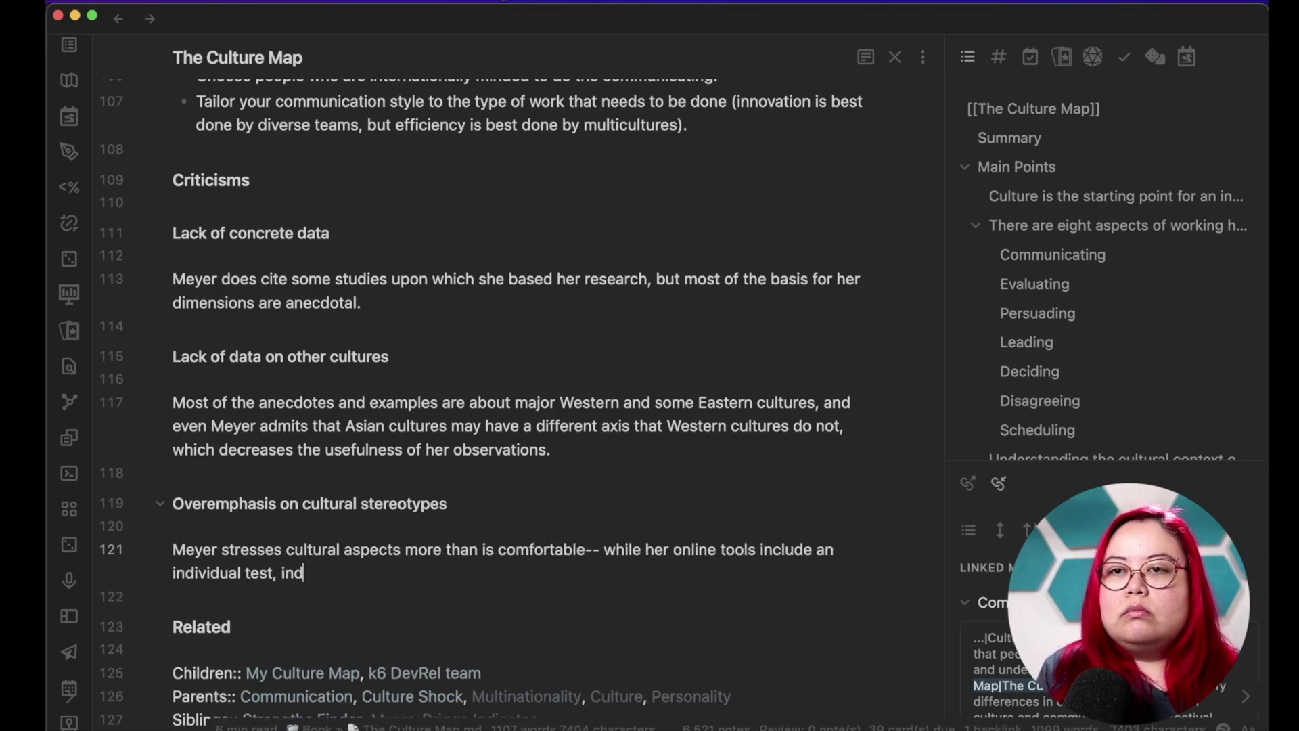
# Add the third-level heading "Increasing incidence of multicultural backgrounds are not addressed at all" above Related.
pyautogui.press('Return')
pyautogui.press('Return')
pyautogui.write('### ')
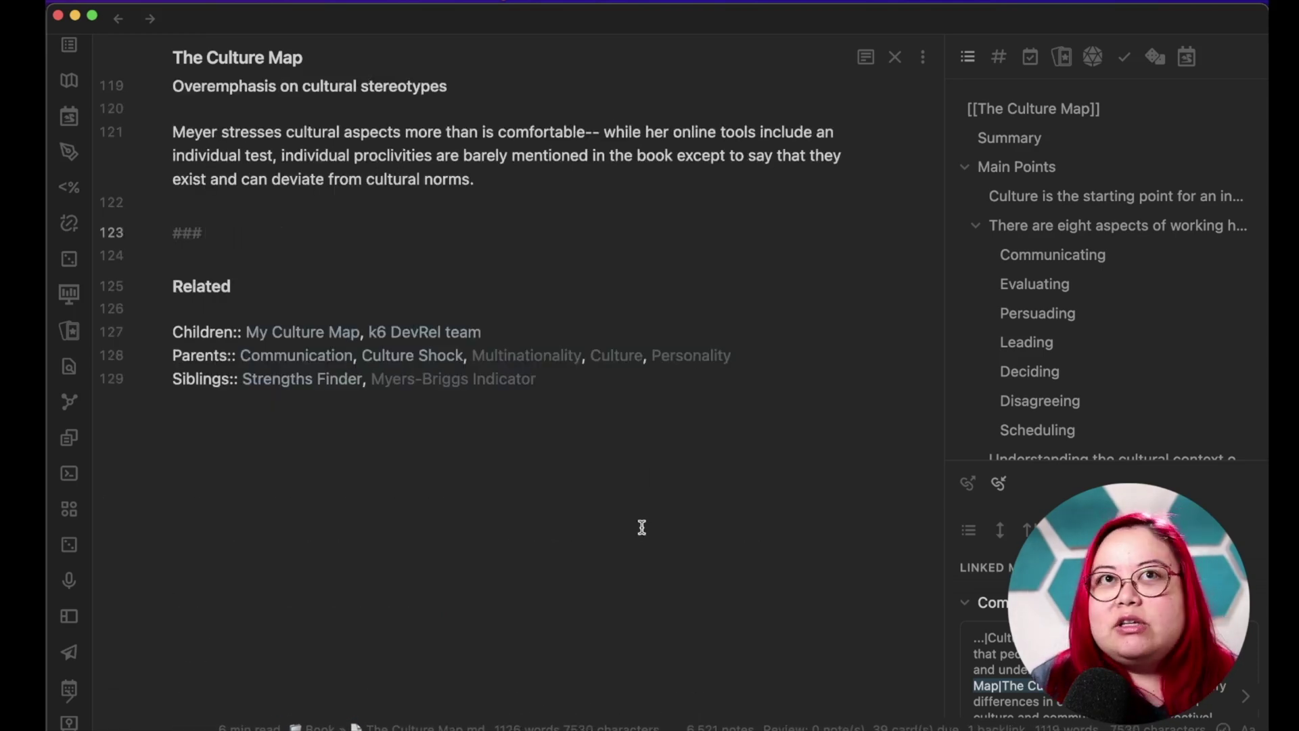
pyautogui.write('Increasing multicultural upbringing')
pyautogui.hotkey('alt', 'BackSpace')
pyautogui.hotkey('alt', 'BackSpace')
pyautogui.write('multicultural backgrounds')
pyautogui.hotkey('alt', 'Left')
pyautogui.hotkey('alt', 'Left')
pyautogui.write('incidence of')
pyautogui.press('End')
pyautogui.write('are not addressed at all')
# Below that heading, begin writing that Meyer assumes most people are from a monoculture, but in reality the incidence of people from multiple cultures is.
pyautogui.press('Return')
pyautogui.press('Return')
pyautogui.write('Meyer assumes most people are going to be from a monoculture, but the reality is that in the future,')
pyautogui.hotkey('alt', 'BackSpace')
pyautogui.hotkey('alt', 'BackSpace')
pyautogui.hotkey('alt', 'BackSpace')
pyautogui.write('the incidence of people who are from multiple culture is ')
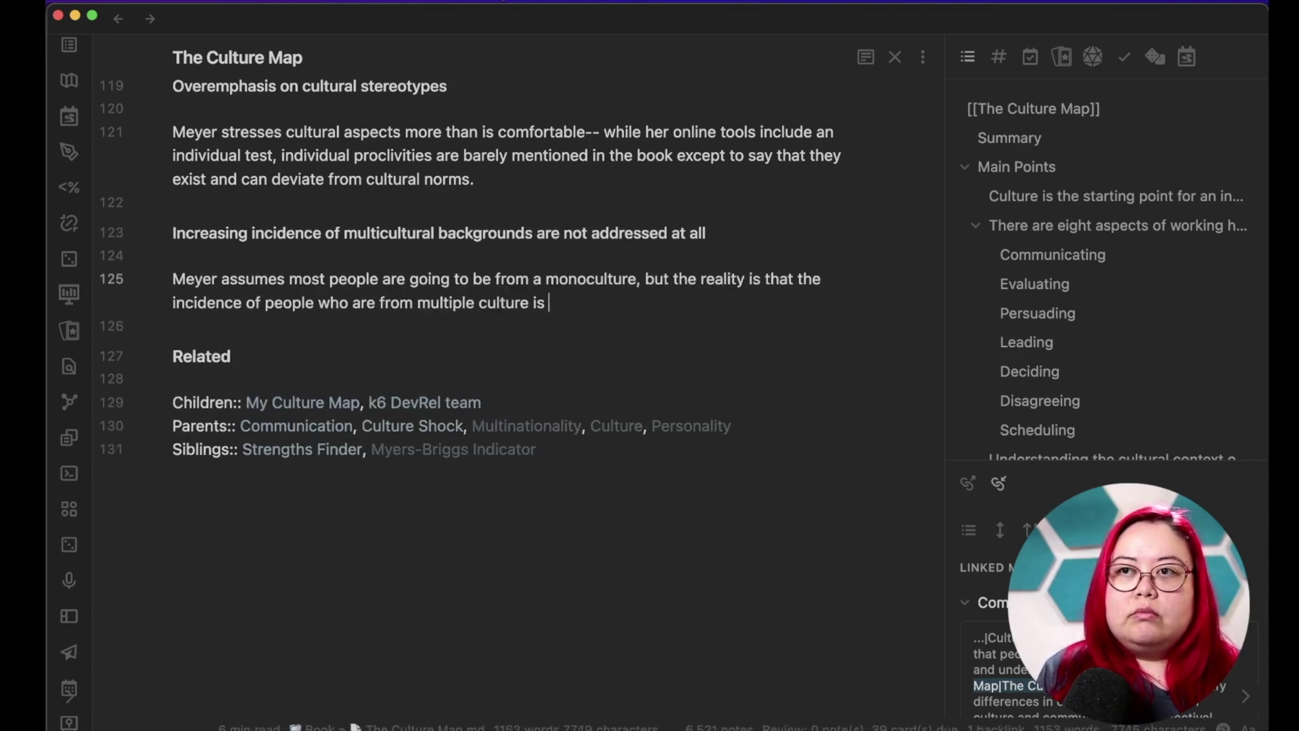
# Finish the paragraph with "on the rise, and her framework may have a limited shelf-life because it doesn't give guidance on what to do then.".
pyautogui.write("on the rise, and her framework may have a limited shelf-life because it doesn't account for")
pyautogui.hotkey('alt', 'BackSpace')
pyautogui.hotkey('alt', 'BackSpace')
pyautogui.write('give guidance on what to do then.')
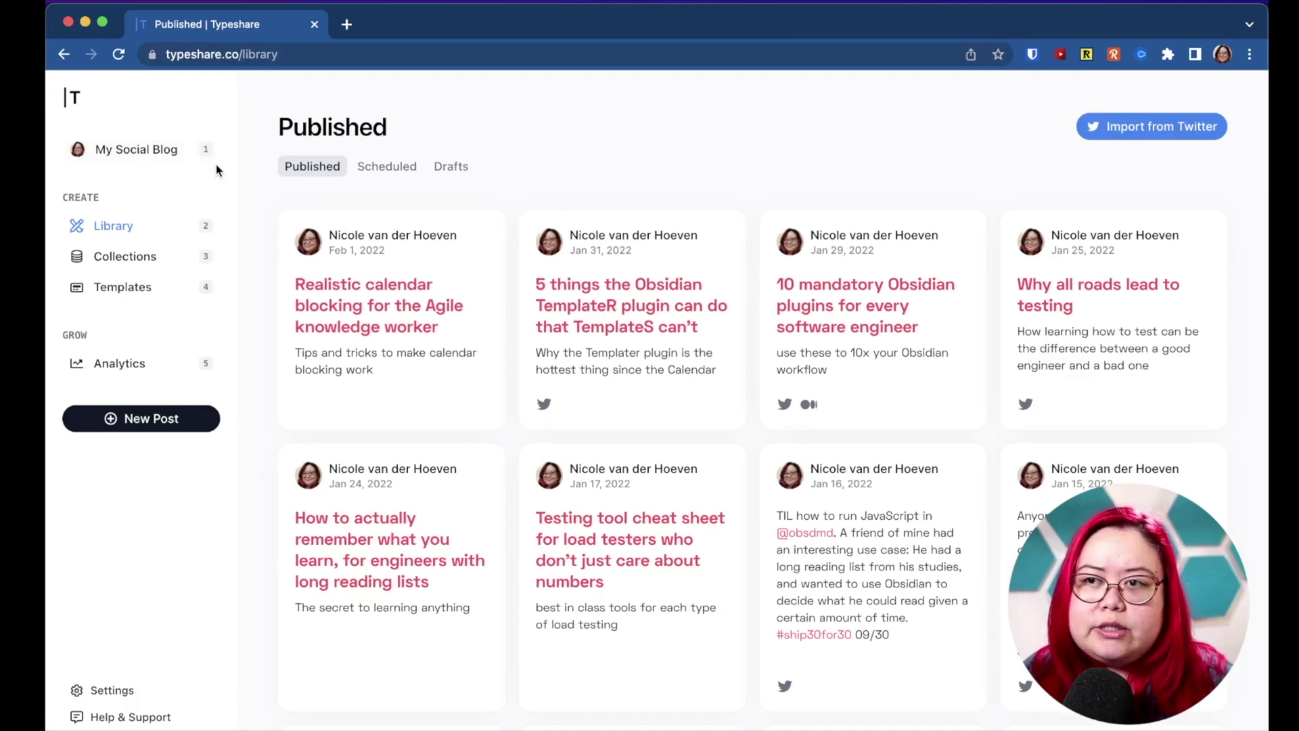
# Switch to Typeshare and open the Curated Takeaways pack from its digital writing templates.
pyautogui.click(122, 286)
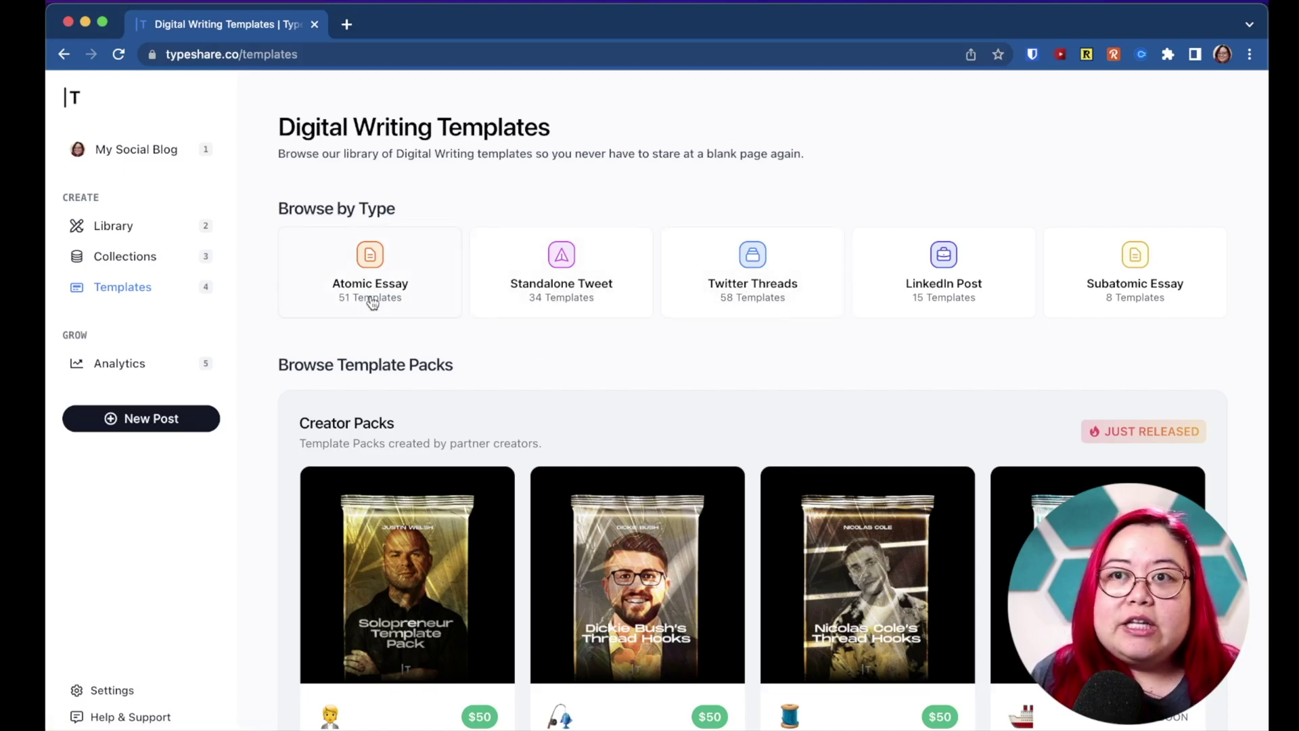
pyautogui.click(380, 272)
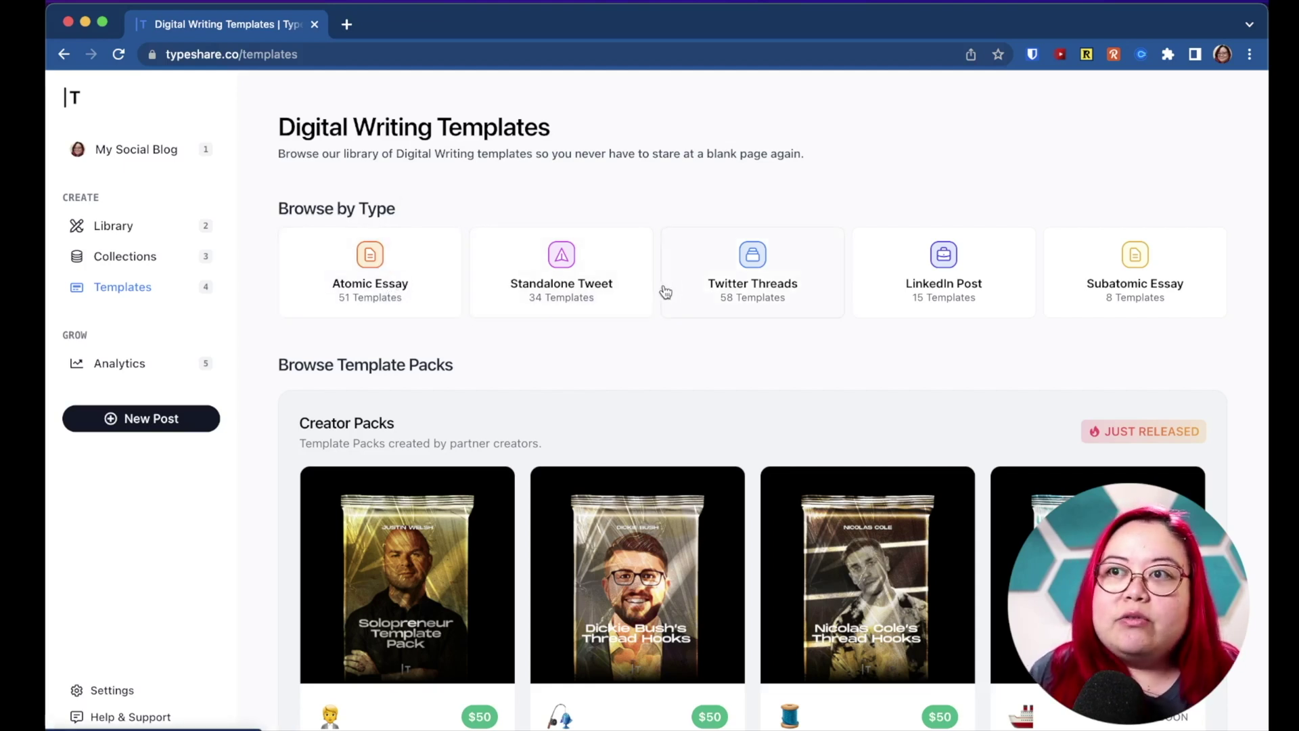
pyautogui.scroll(-10, 733, 400)
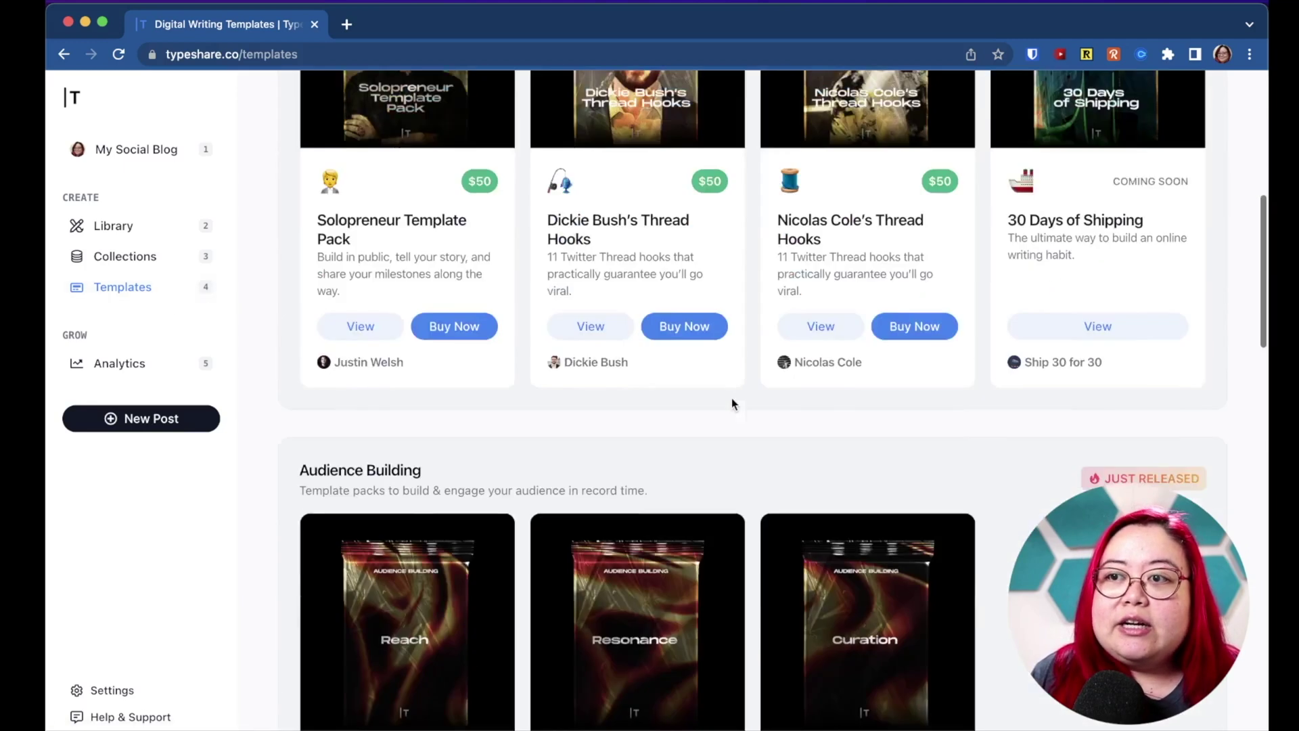
pyautogui.scroll(-12, 732, 400)
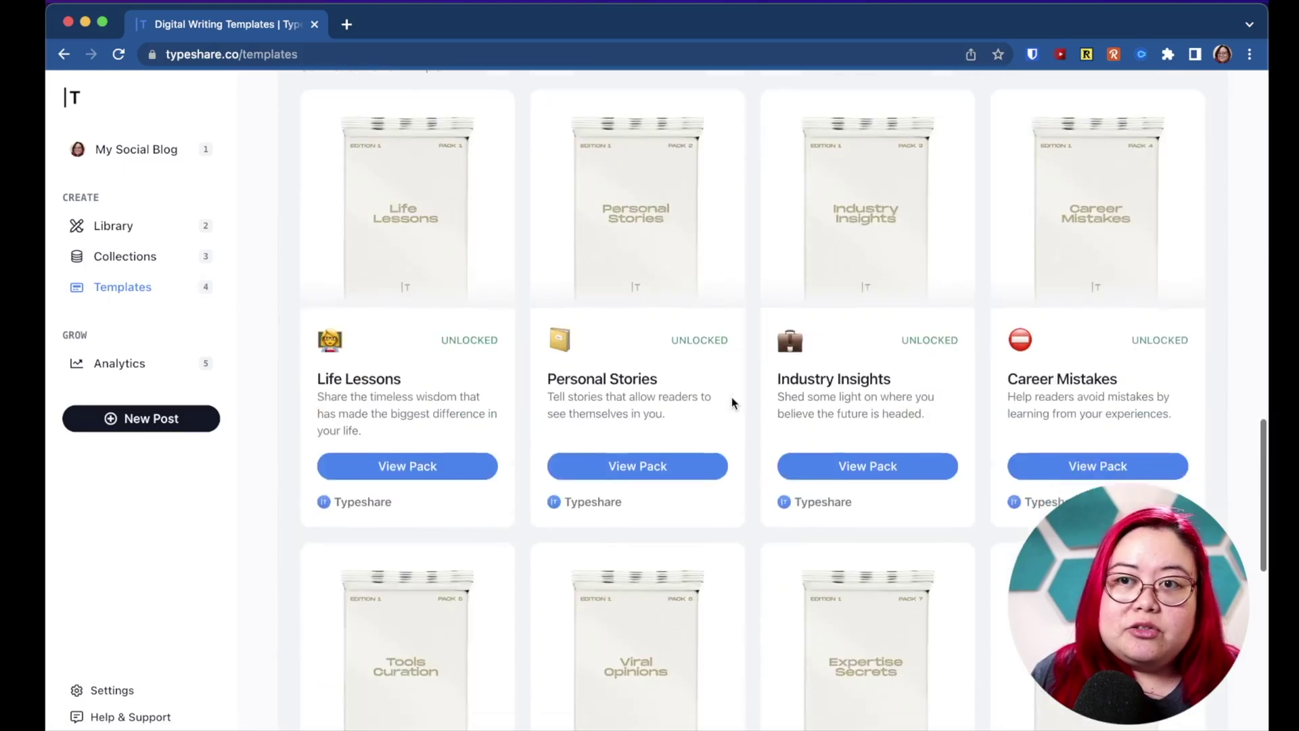
pyautogui.scroll(-8, 735, 406)
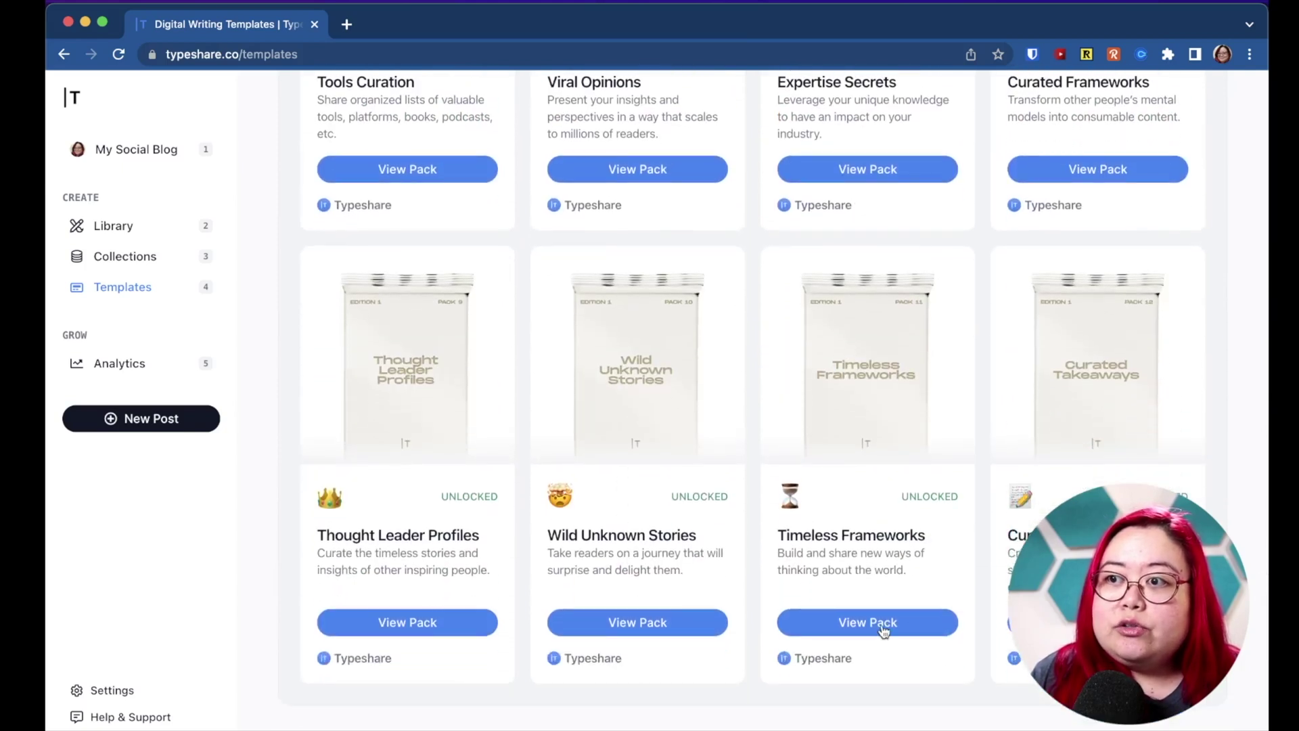
pyautogui.click(1006, 621)
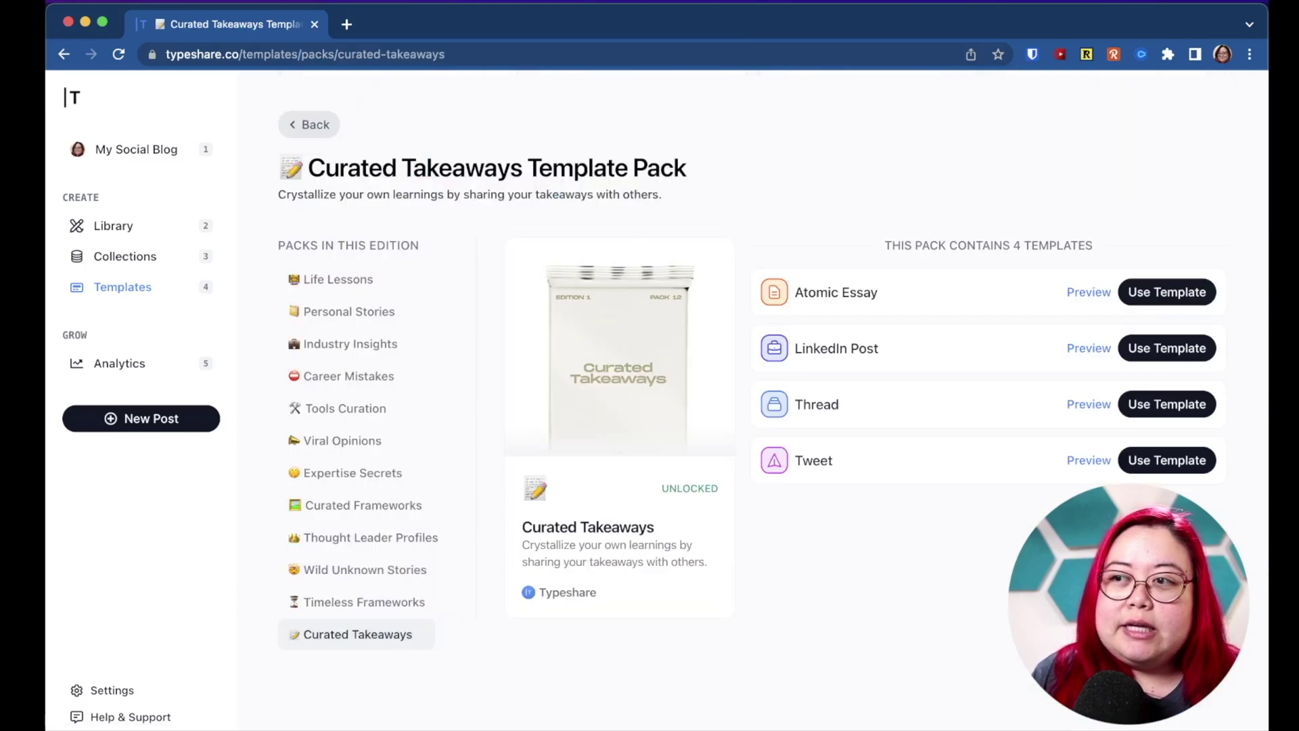
# Check the Timeless Frameworks pack and create a post from the Atomic Essay template about {Person/Company}'s {X} Rules For {Topic}.
pyautogui.click(391, 603)
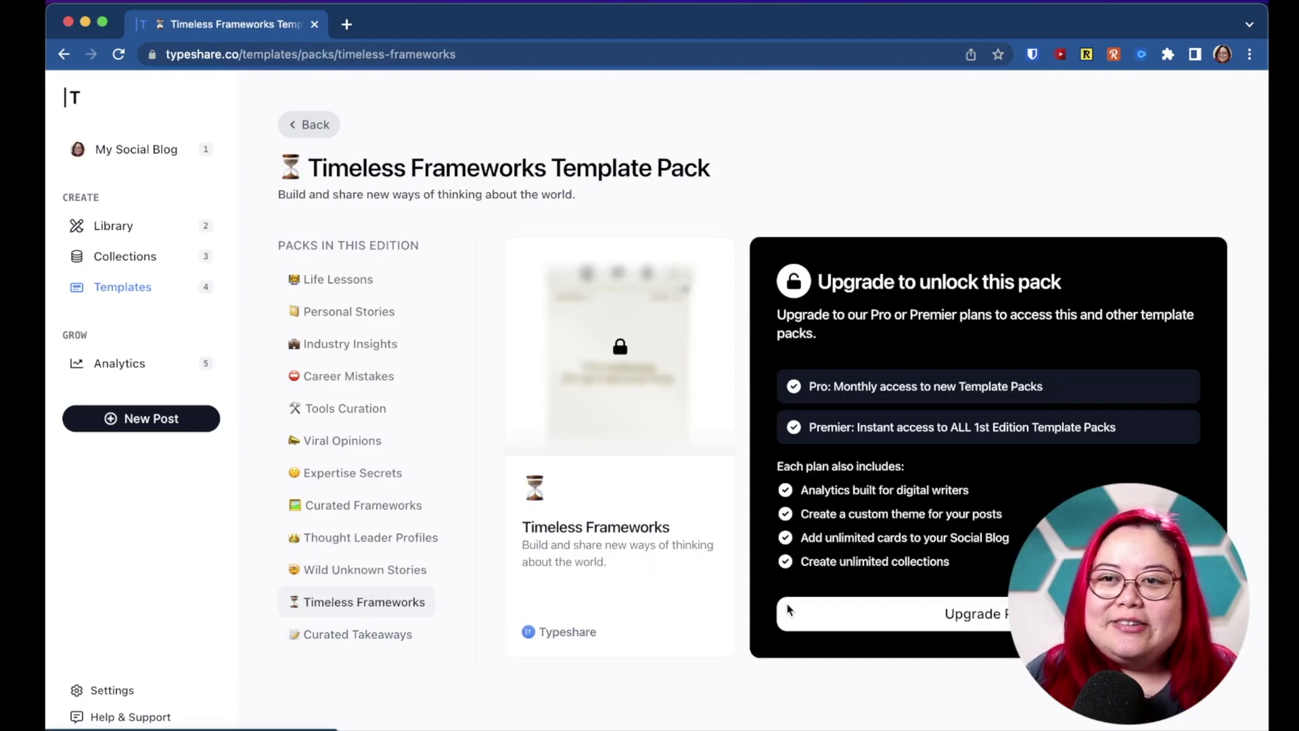
pyautogui.click(1192, 291)
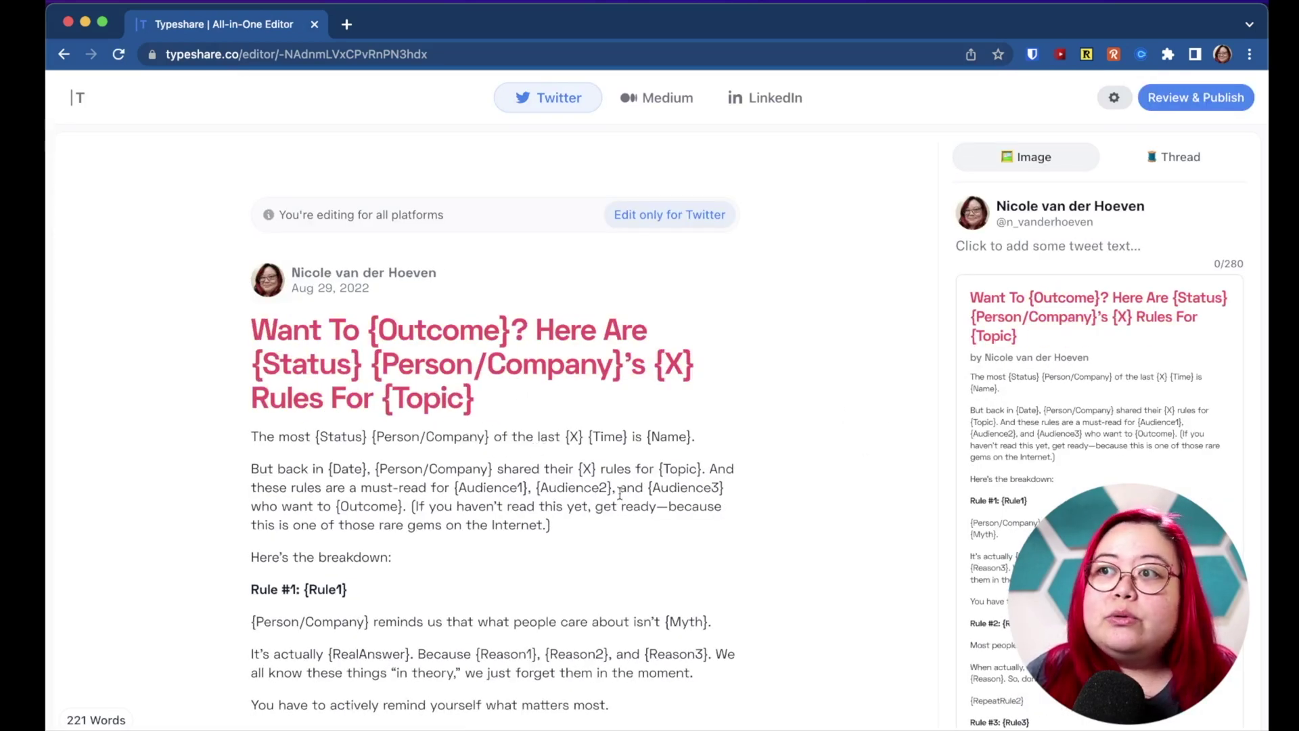
# Review the essay template, switch to Obsidian and look up existing notes under templates/Ship30-.
pyautogui.scroll(-8, 620, 493)
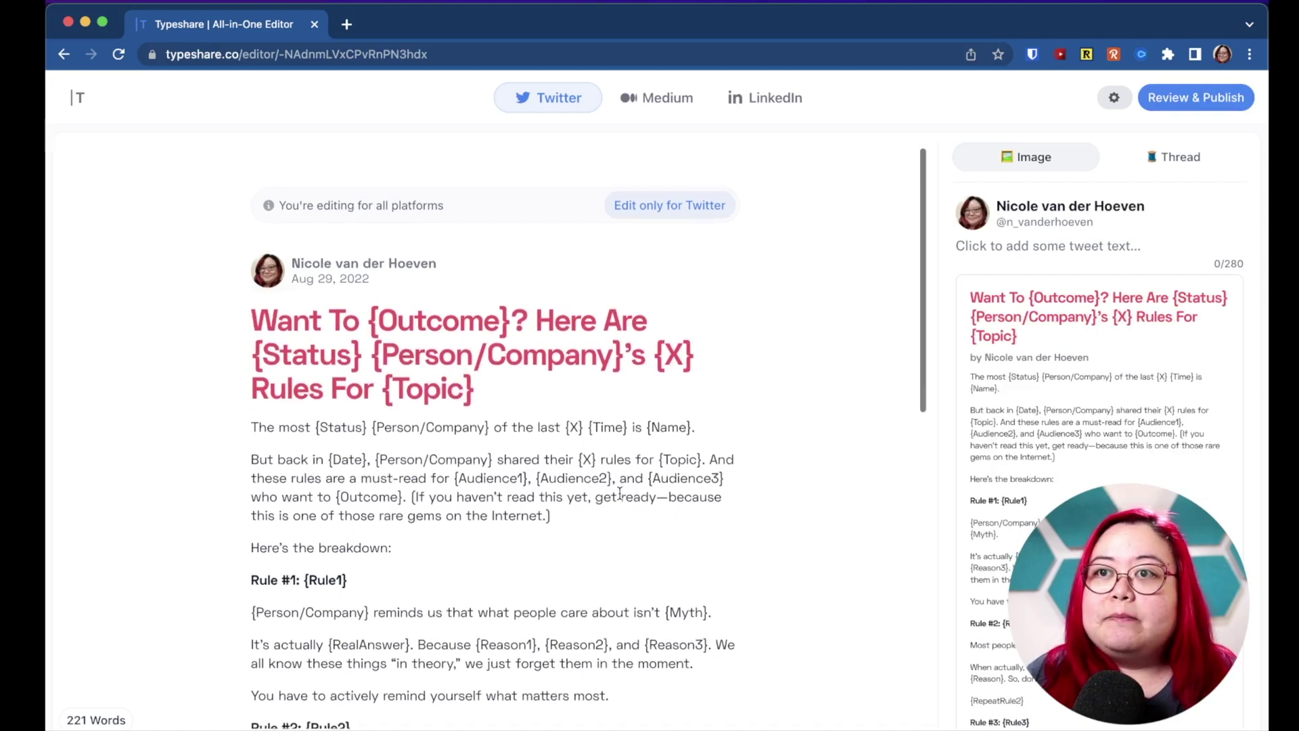
pyautogui.scroll(8, 619, 488)
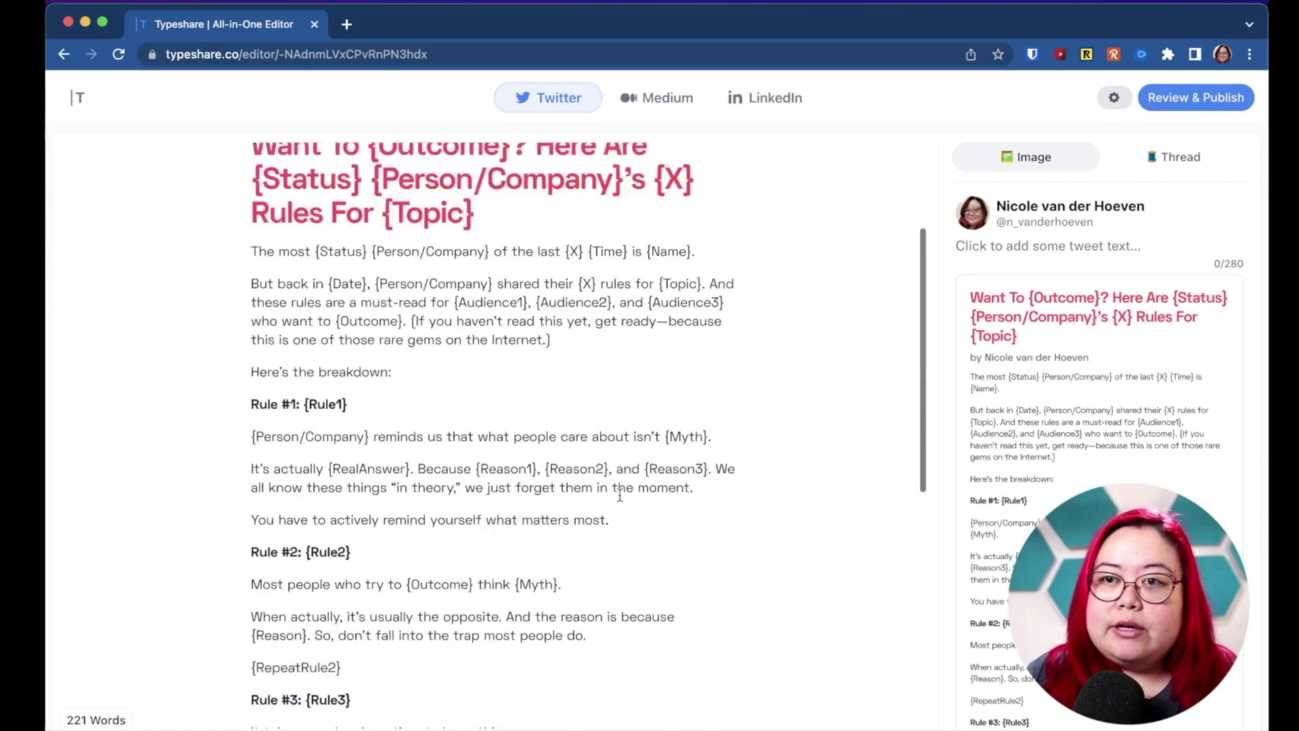
pyautogui.click(495, 387)
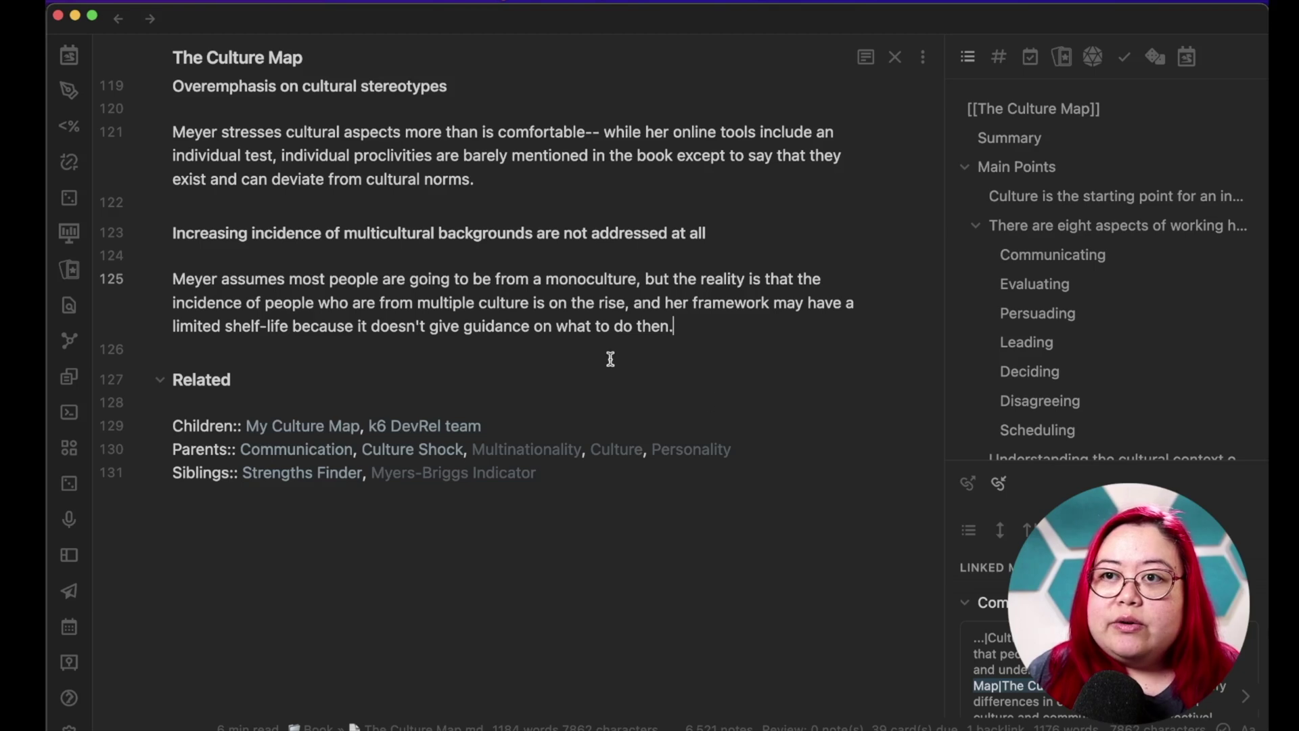
pyautogui.click(570, 581)
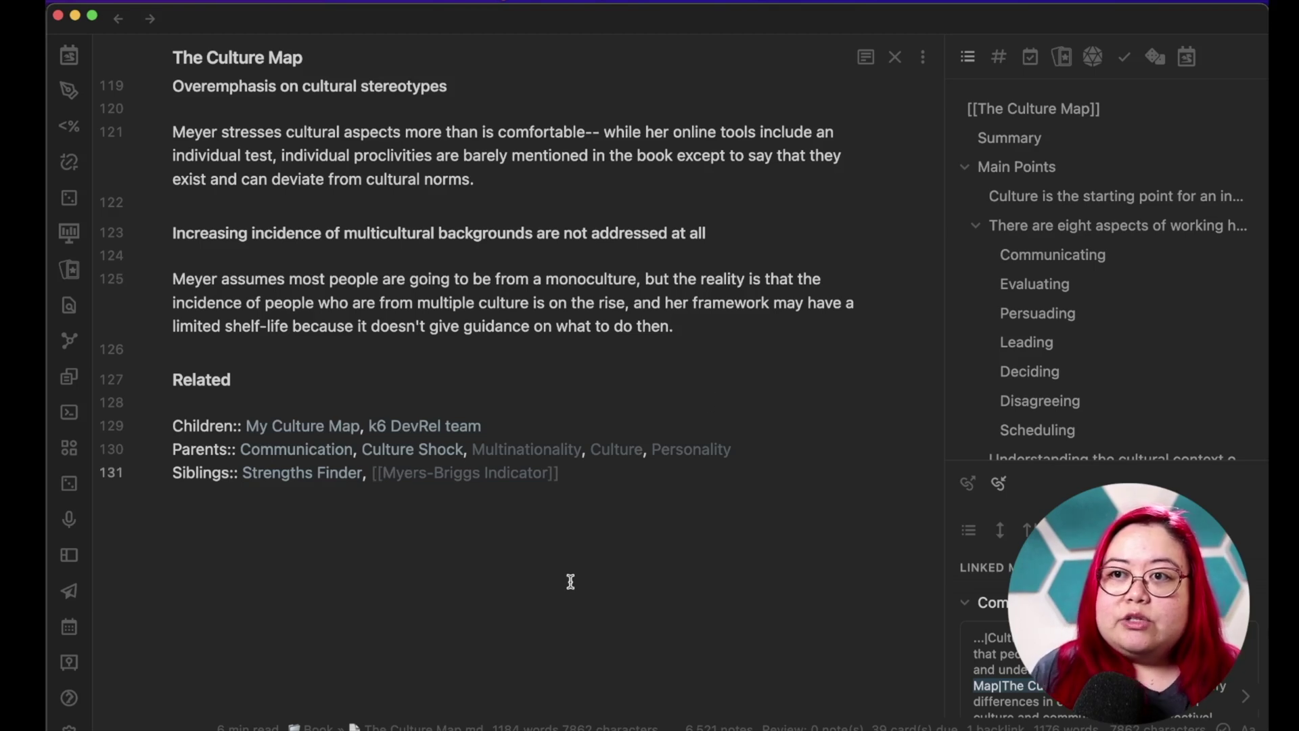
pyautogui.press('super+o')
pyautogui.write('templates/')
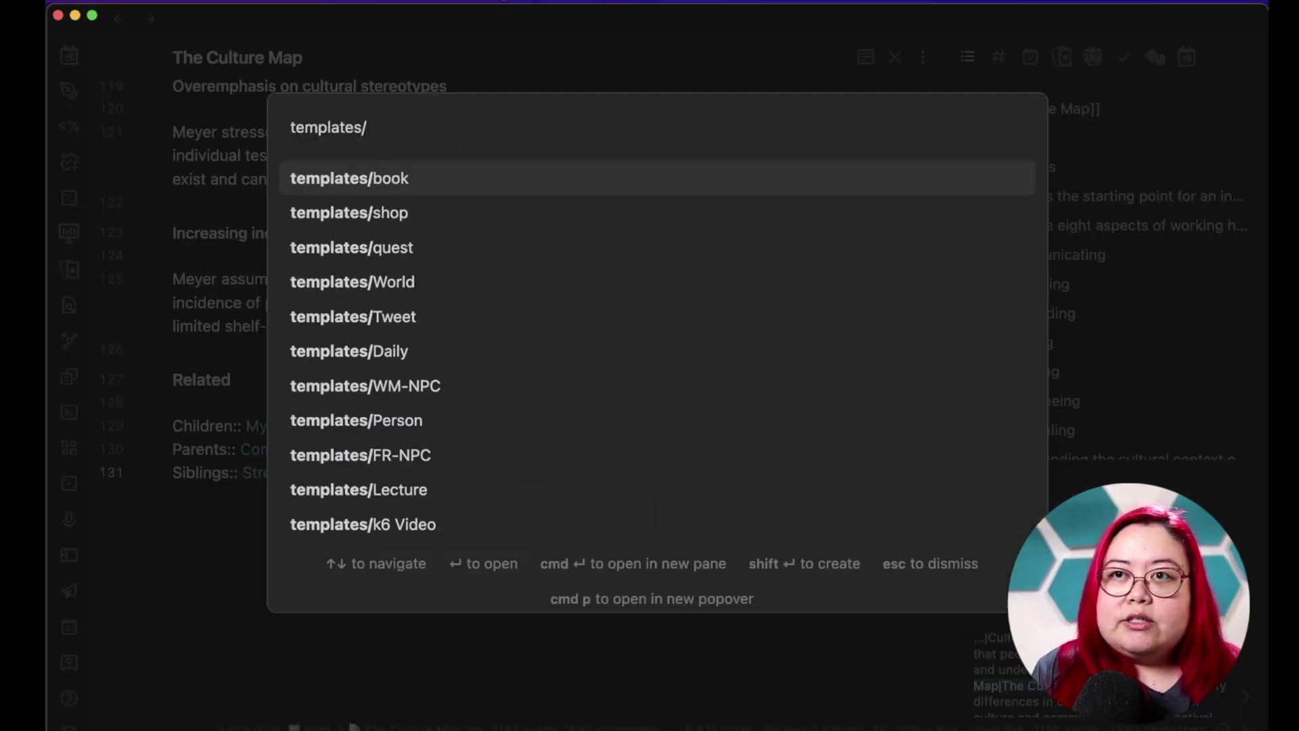
pyautogui.write('Ship30-')
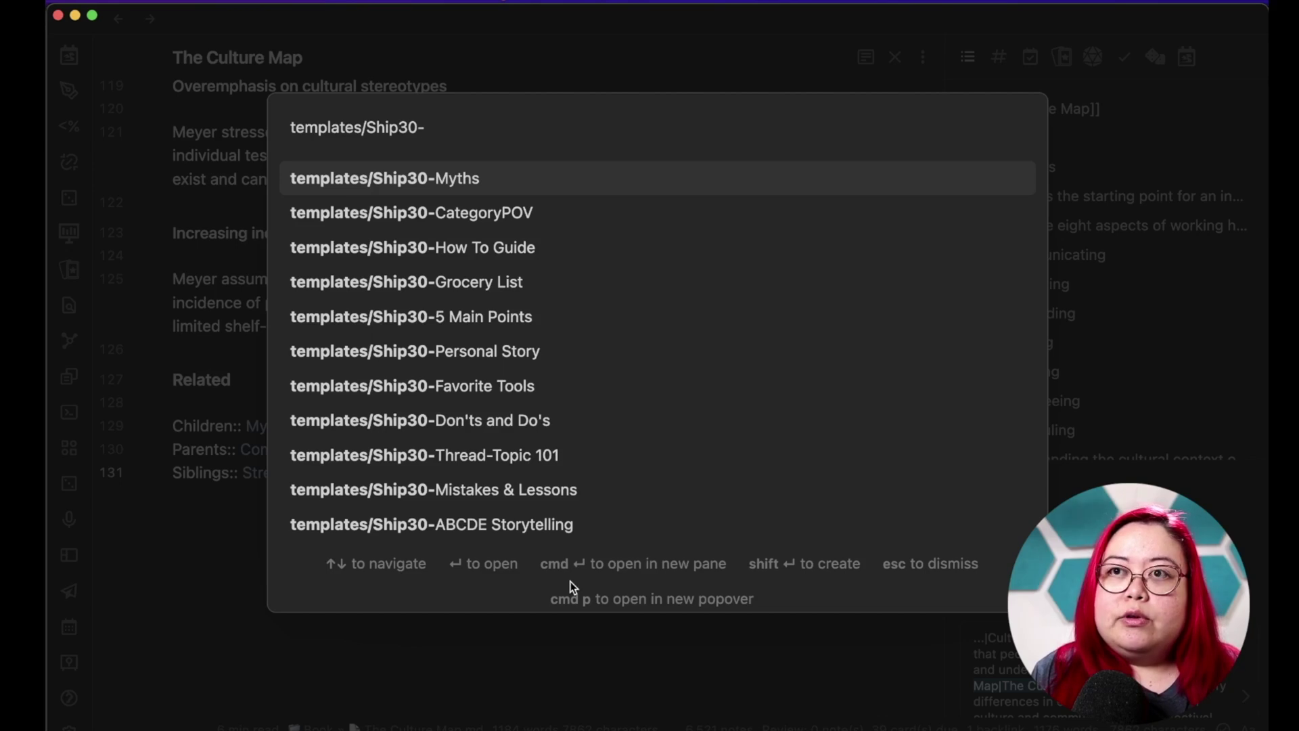
# Create a template note called "templates/Ship30-Expert's Rules for Topic" in a new pane.
pyautogui.write("Expert'sRules for Topic")
pyautogui.click(424, 127)
pyautogui.write("Person's")
pyautogui.press('BackSpace')
pyautogui.press('BackSpace')
pyautogui.press('BackSpace')
pyautogui.press('BackSpace')
pyautogui.press('BackSpace')
pyautogui.press('BackSpace')
pyautogui.press('BackSpace')
pyautogui.press('BackSpace')
pyautogui.write("Expert's")
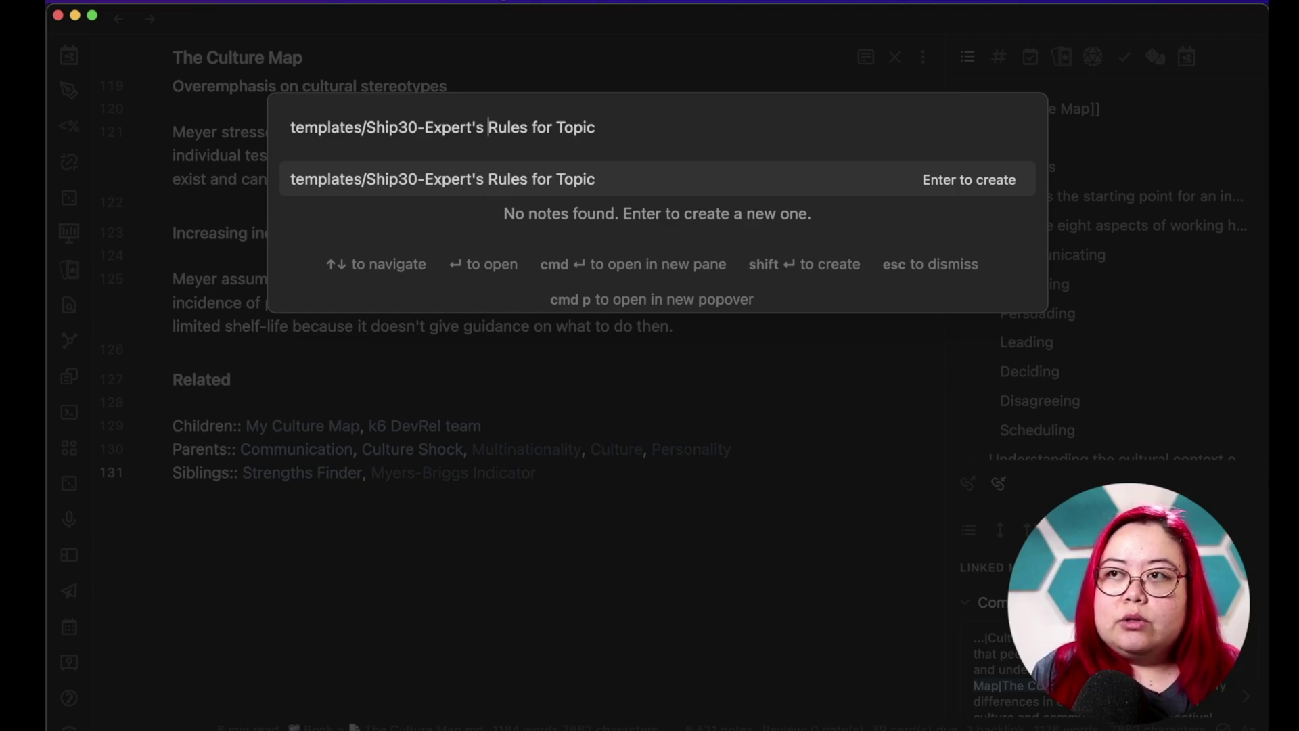
pyautogui.press('super+Return')
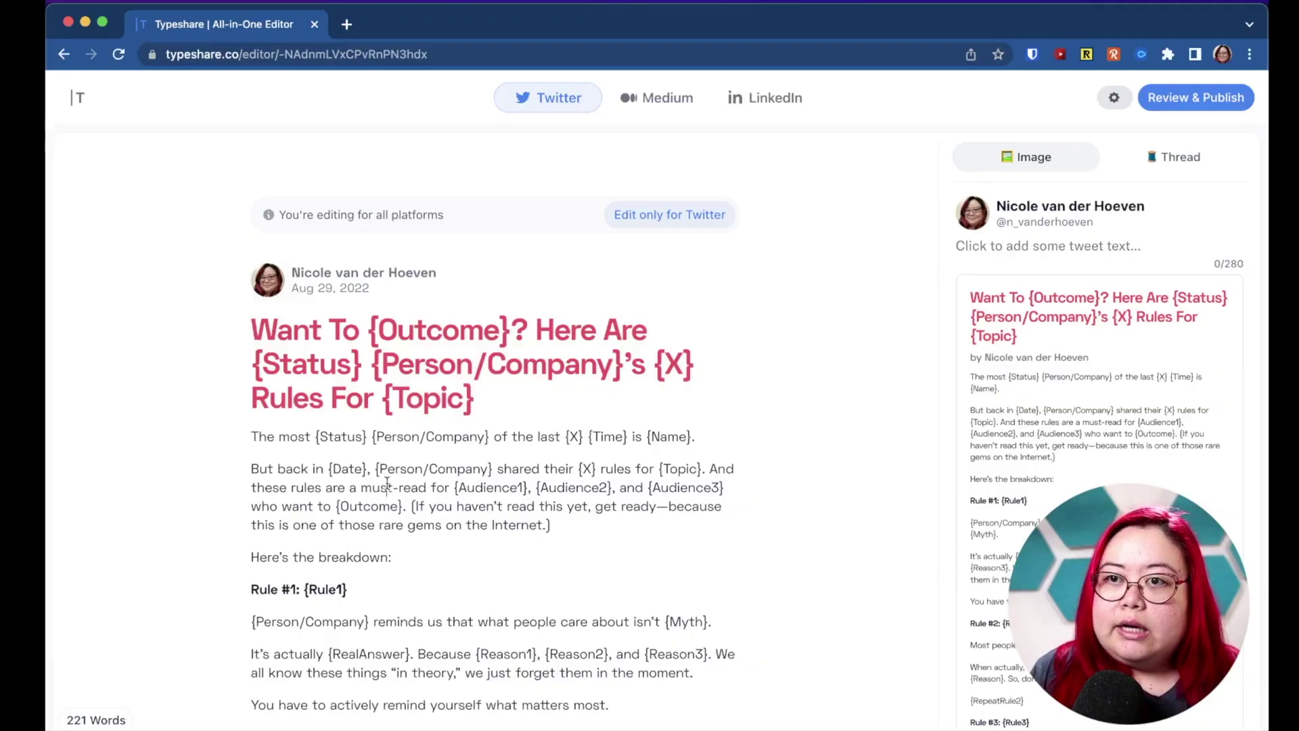
# Copy the full body of the Typeshare essay template into the new Ship30 template note, below its title heading.
pyautogui.press('super+a')
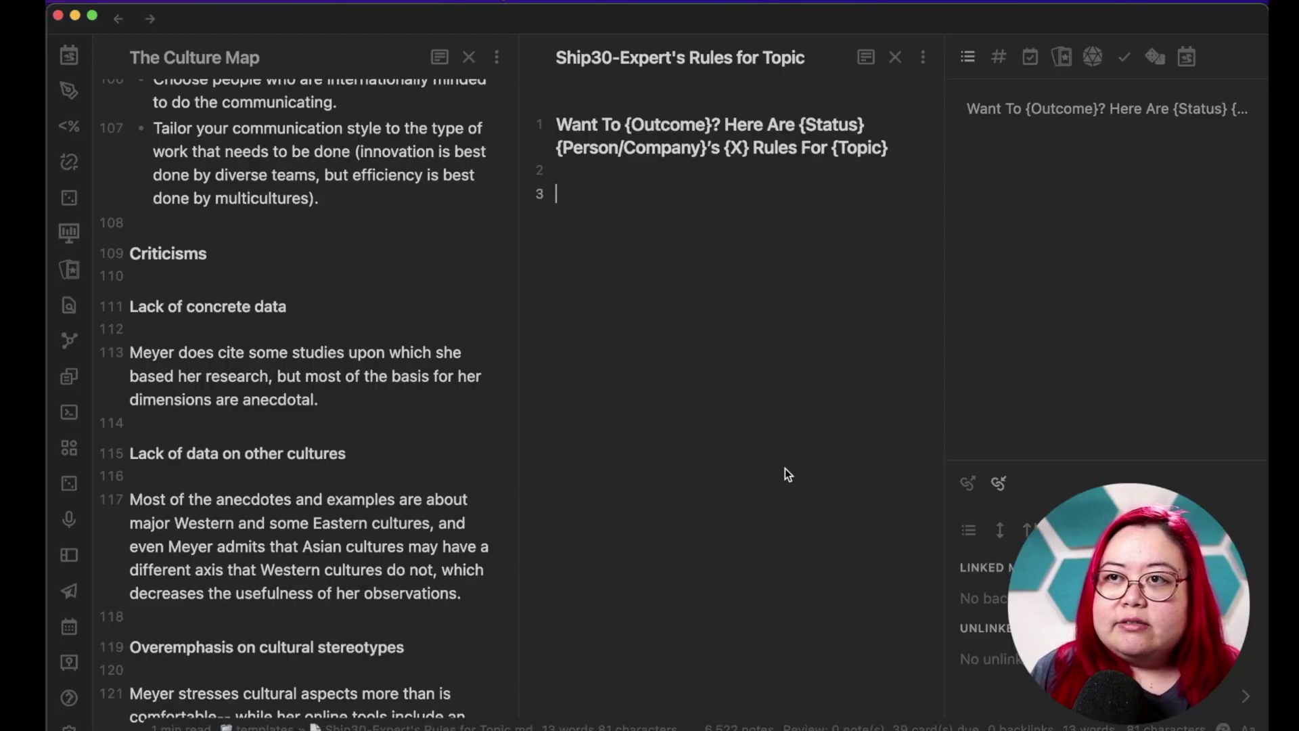
pyautogui.press('super+v')
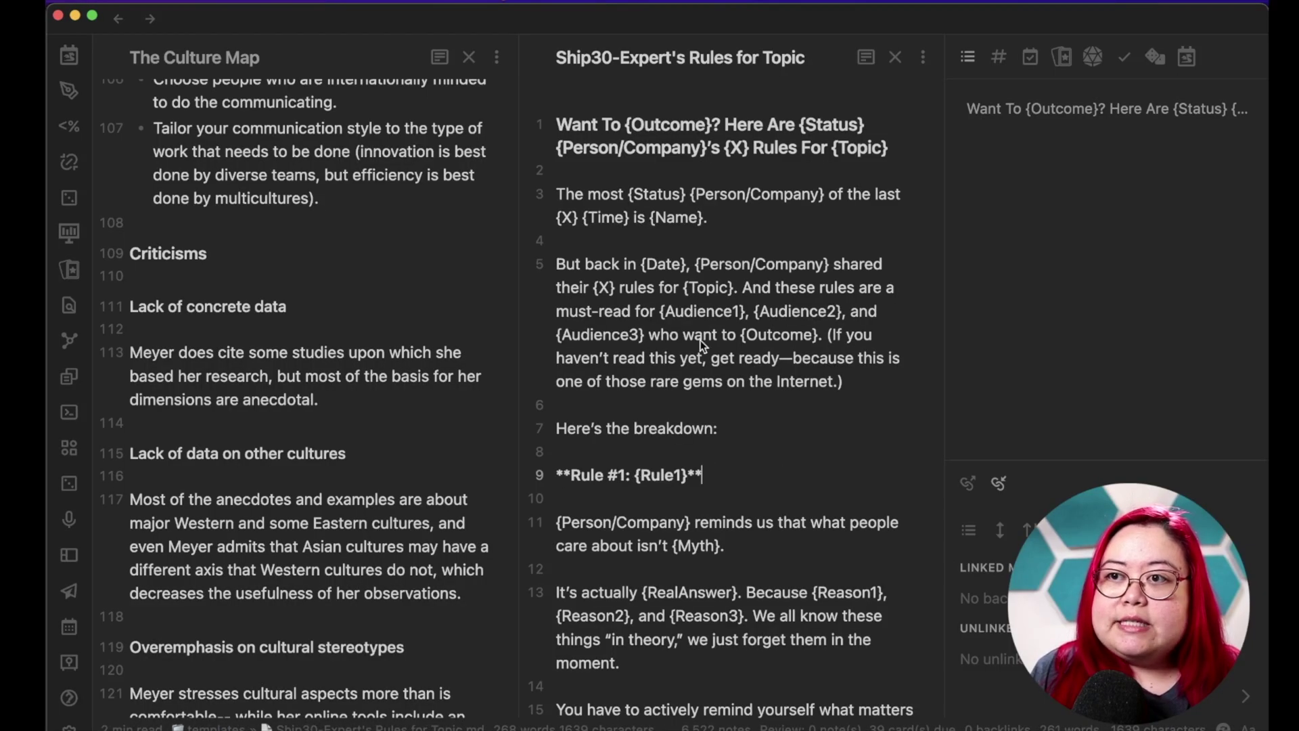
pyautogui.click(770, 342)
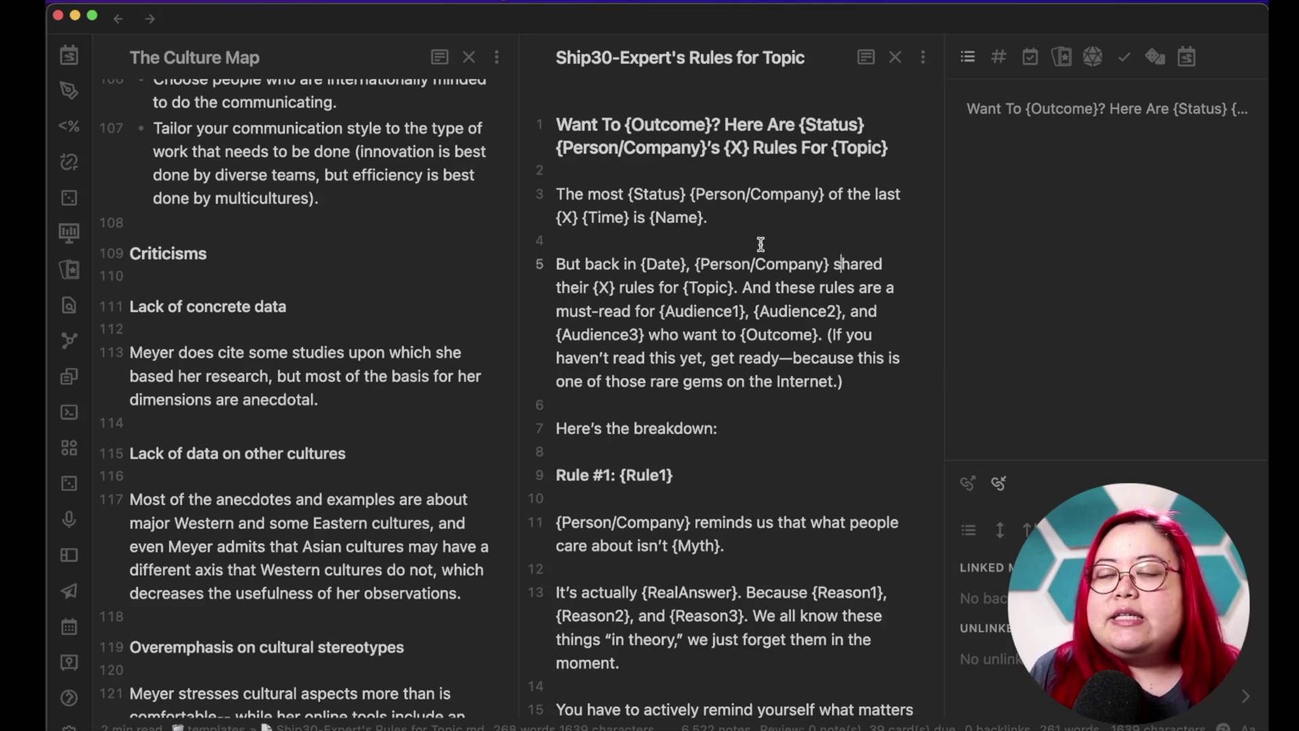
pyautogui.click(866, 381)
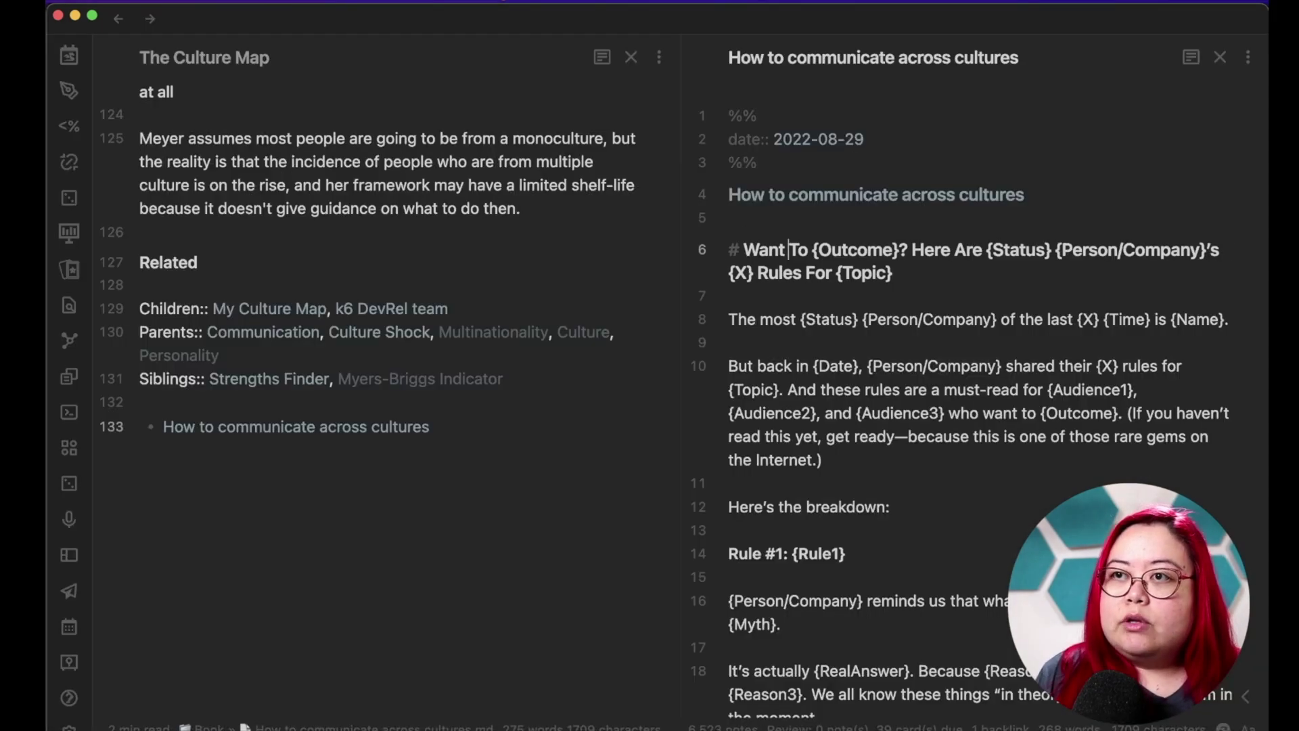
# Head the essay note "Here's how to communicate across cultures according to The Culture Map by Erin Meyer" and begin Rule #1 with "Prefer low context".
pyautogui.moveTo(812, 251); pyautogui.dragTo(899, 251)
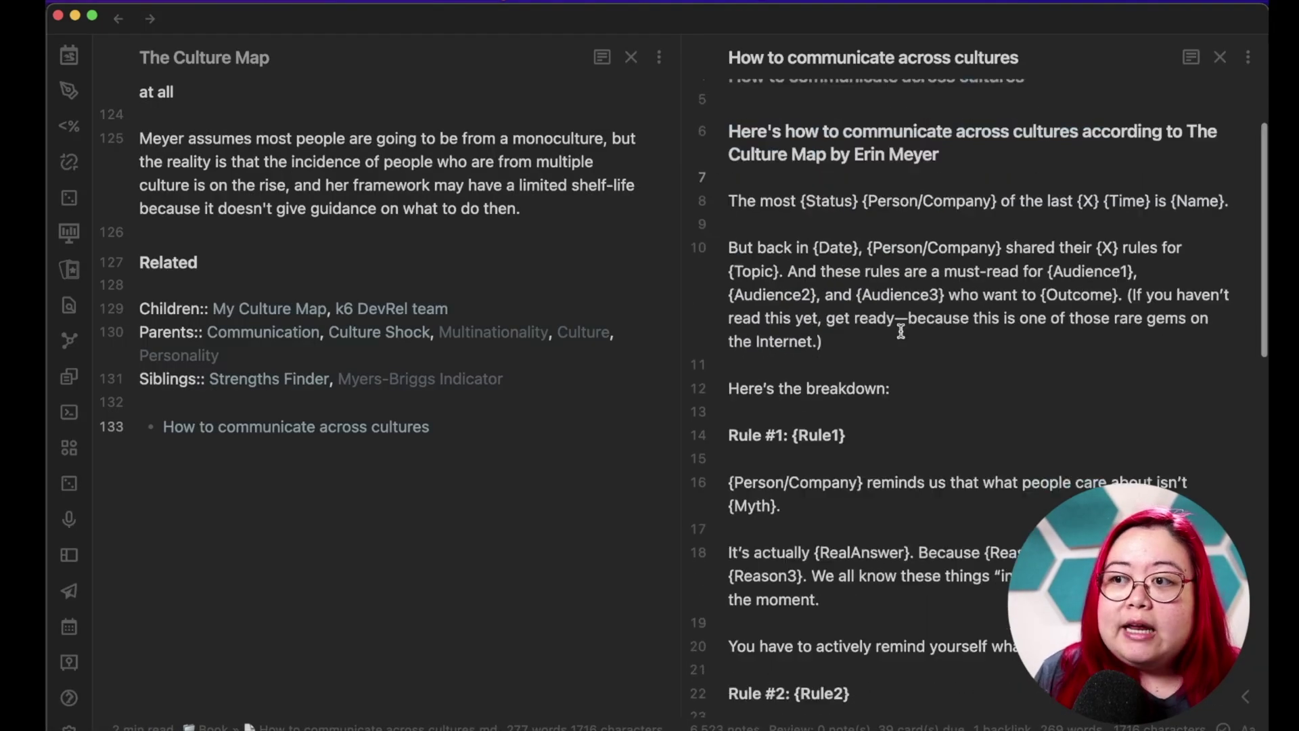
pyautogui.scroll(-10, 948, 455)
pyautogui.scroll(10, 947, 455)
pyautogui.scroll(10, 455, 304)
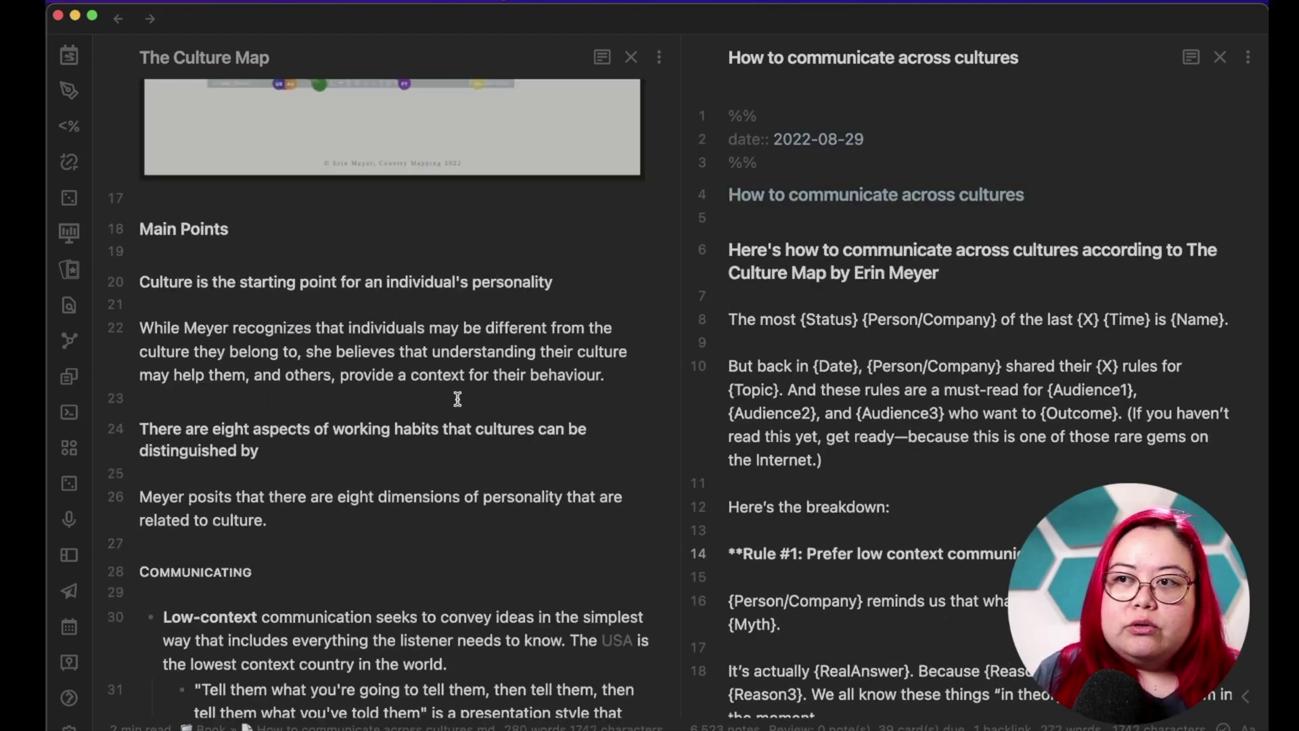
# Consult Meyer's tips in The Culture Map note and replace the essay note's {Rule2} placeholder, starting the new text with "Com".
pyautogui.scroll(-15, 455, 305)
pyautogui.scroll(-5, 947, 406)
pyautogui.moveTo(809, 496); pyautogui.dragTo(863, 496)
pyautogui.write('Com')
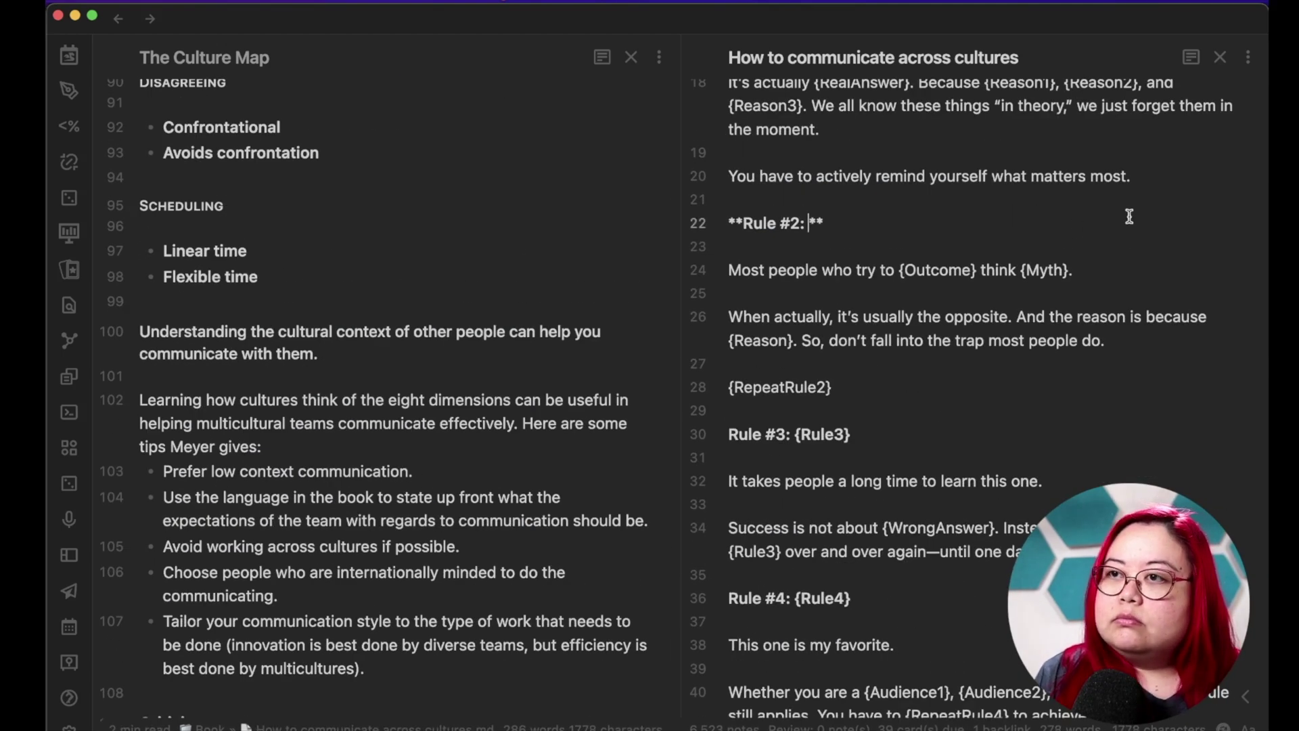
pyautogui.scroll(10, 1039, 203)
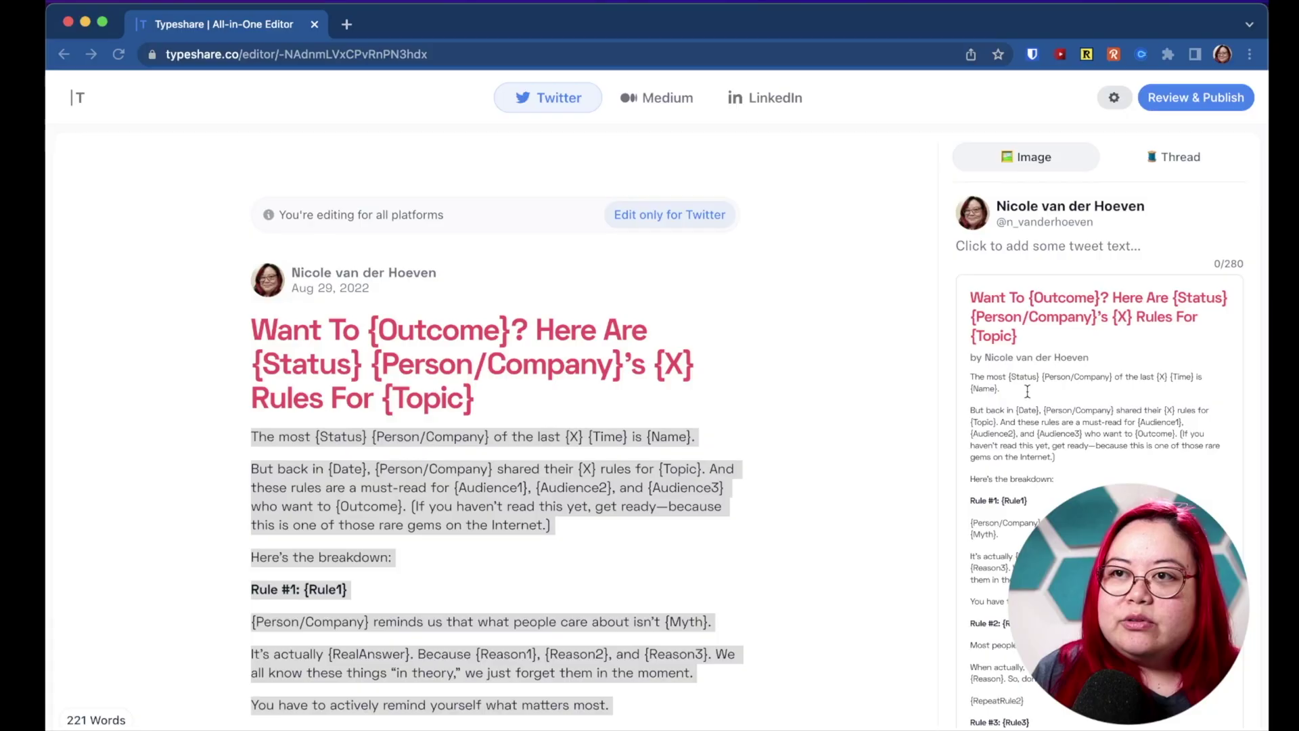
# In Typeshare, title the essay "Here's how to communicate across cultures (according to The Culture Map by Erin Meyer)" and set Rule #1 to "Default to low-context communication.".
pyautogui.write("Here's how to communicate across cultures (according to The Culture Map by Erin Meyer")
pyautogui.scroll(-5, 602, 401)
pyautogui.scroll(-10, 602, 400)
# Set Rule #2 to "Communicate how you want to communicate.", Rule #4 to "Tailor your communication style to your objective." and Rule #5 to "When in doubt, ask.".
pyautogui.write('When in doubt, ask.Communicate how you want to communicate.')
pyautogui.scroll(5, 602, 400)
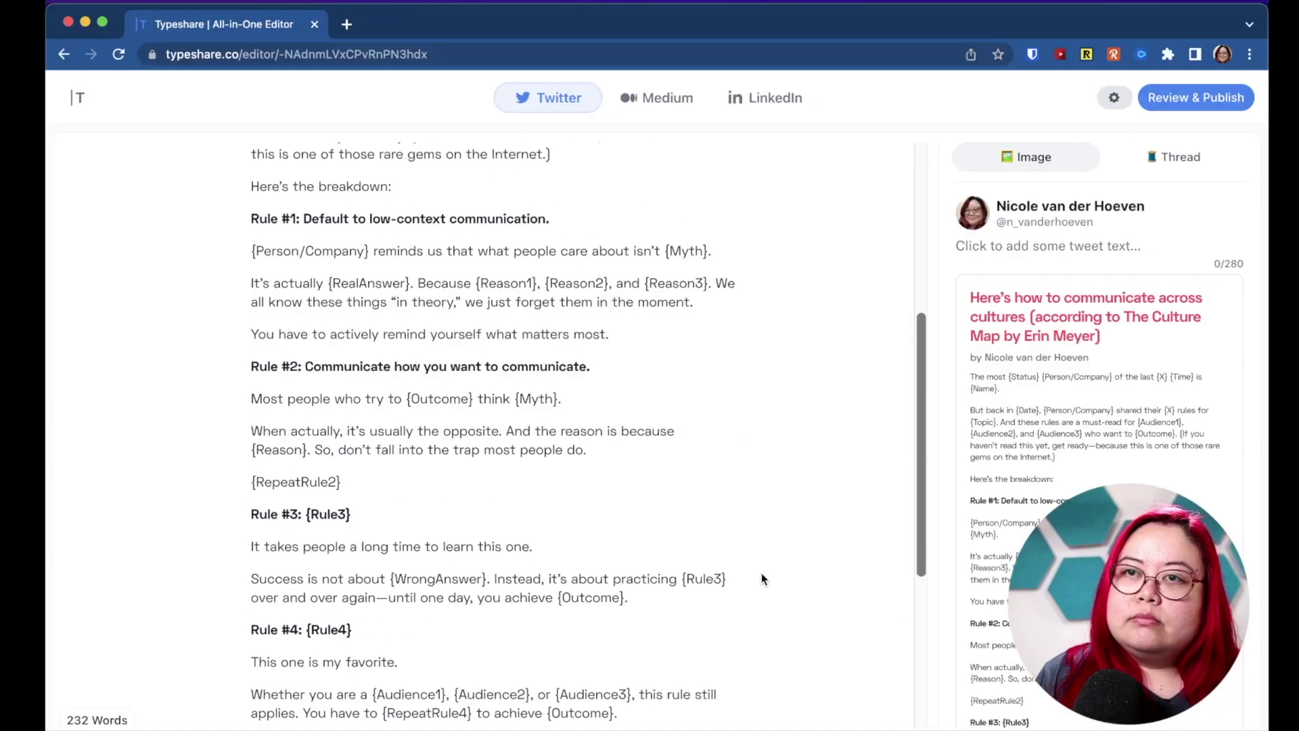
pyautogui.write('Tailor your communication style to your objective.')
# Replace the {Rule3} placeholder in the Rule #3 heading with "Adjust negative feedback to individual preferences.".
pyautogui.click(461, 461)
pyautogui.press('BackSpace')
pyautogui.press('BackSpace')
pyautogui.press('BackSpace')
pyautogui.press('BackSpace')
pyautogui.press('BackSpace')
pyautogui.press('BackSpace')
pyautogui.press('BackSpace')
pyautogui.scroll(-2, 461, 461)
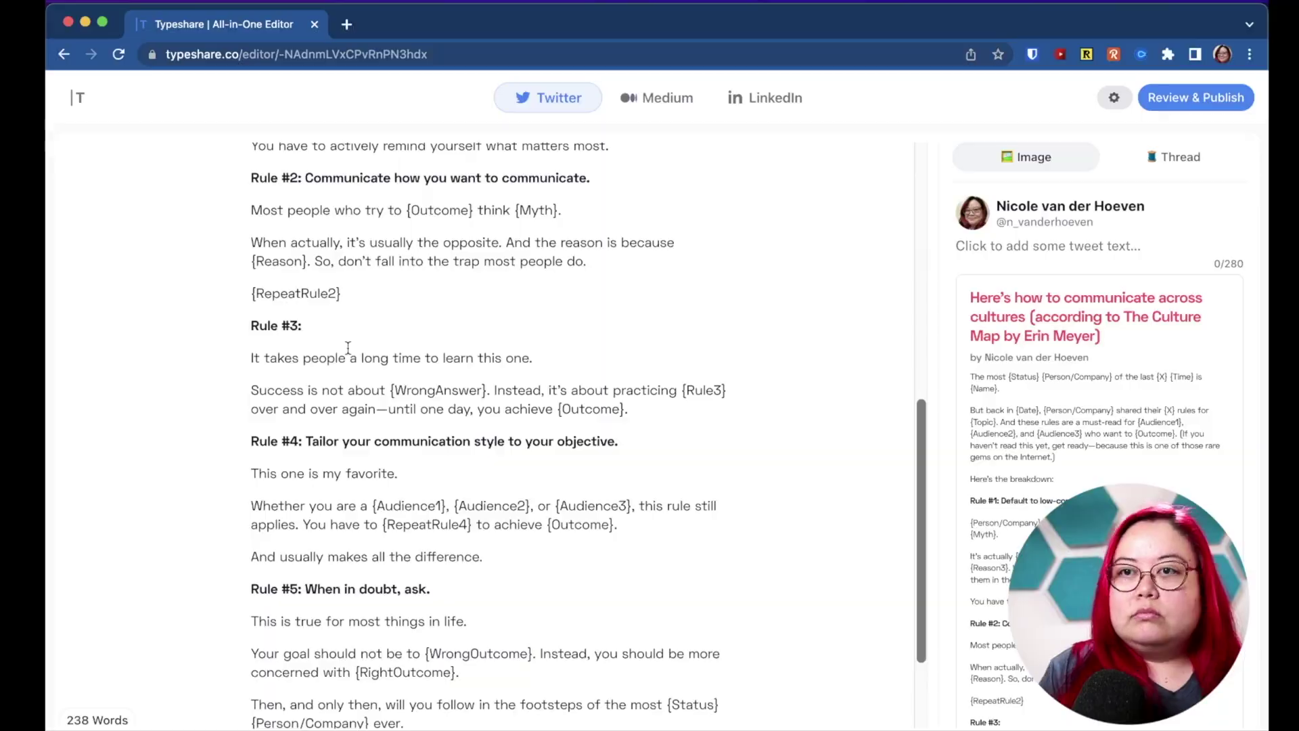
pyautogui.write('Adjust negative feedback to individual preferences.')
# Replace the essay's opening sentence with "I've lived in five countries across four continents. I still struggle with".
pyautogui.scroll(10, 487, 433)
pyautogui.moveTo(251, 353); pyautogui.dragTo(728, 353)
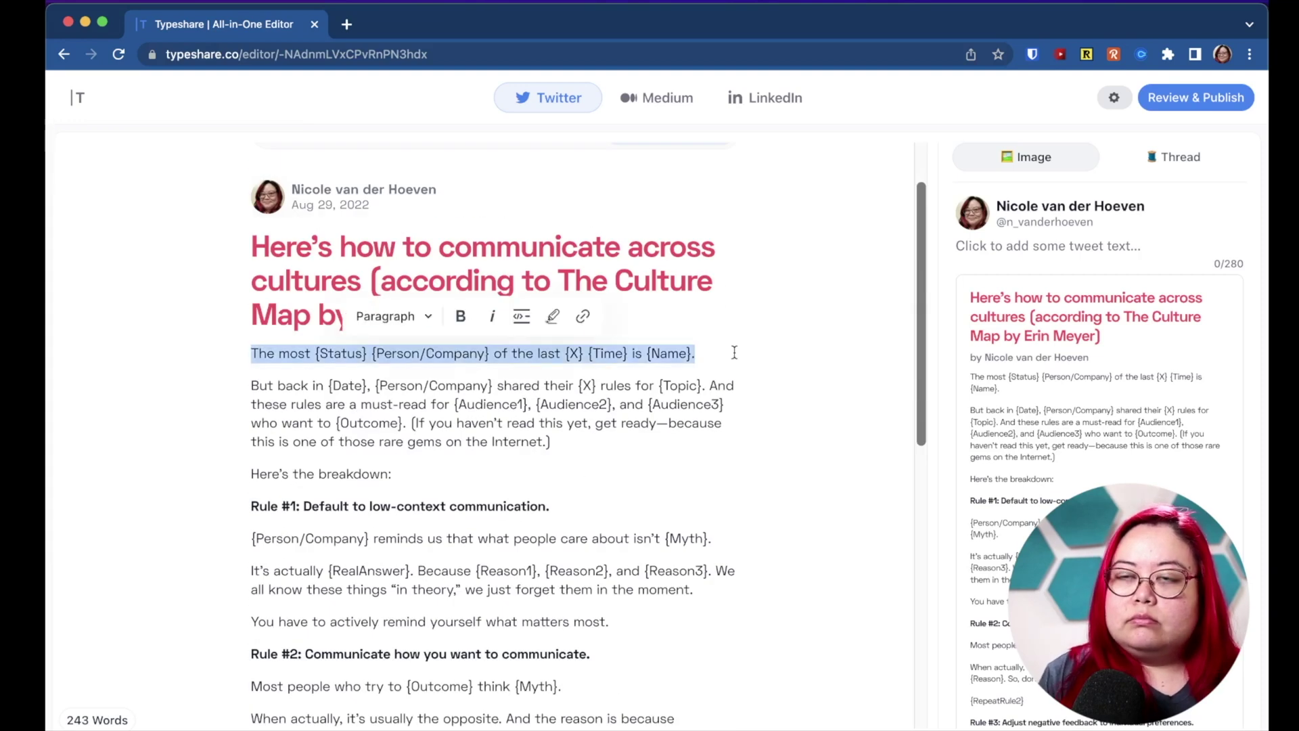
pyautogui.write("I've lived in five countries across four continents. I still struggle with")
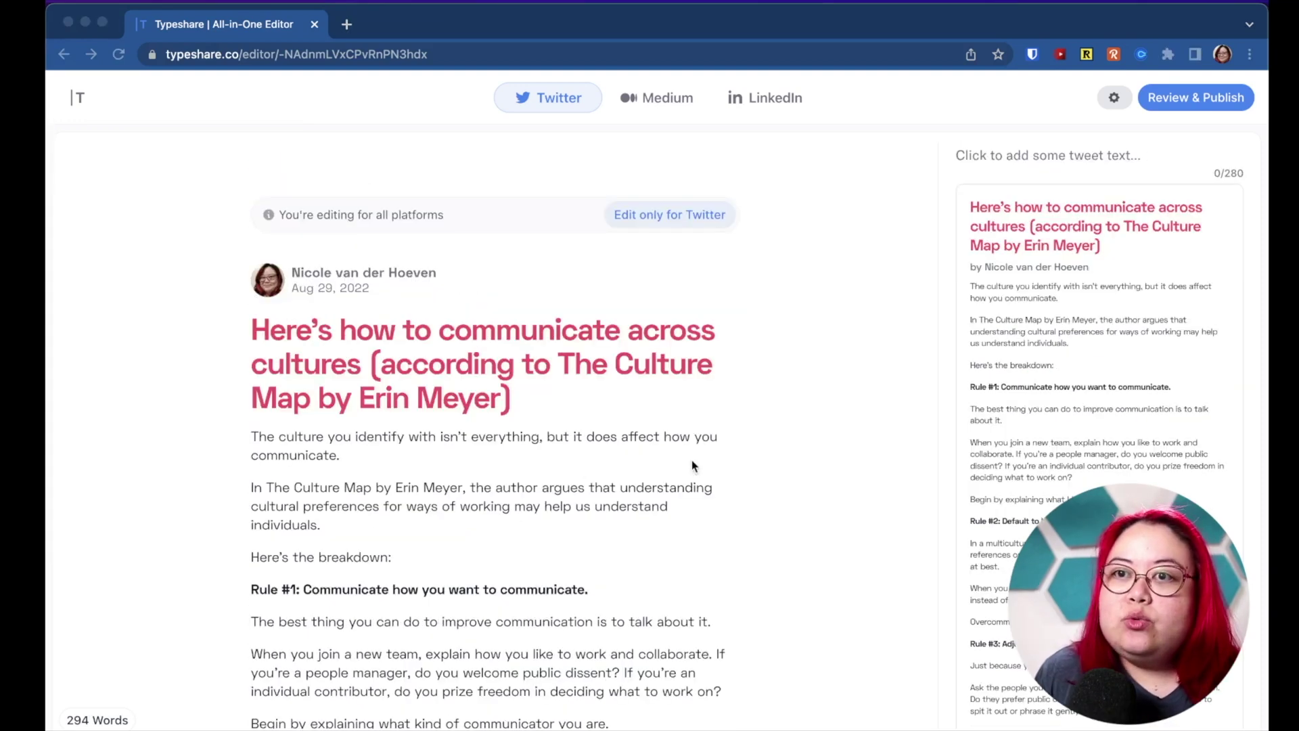
# Read through the completed essay from its title and introduction down to the text under Rule #3.
pyautogui.scroll(-2, 651, 515)
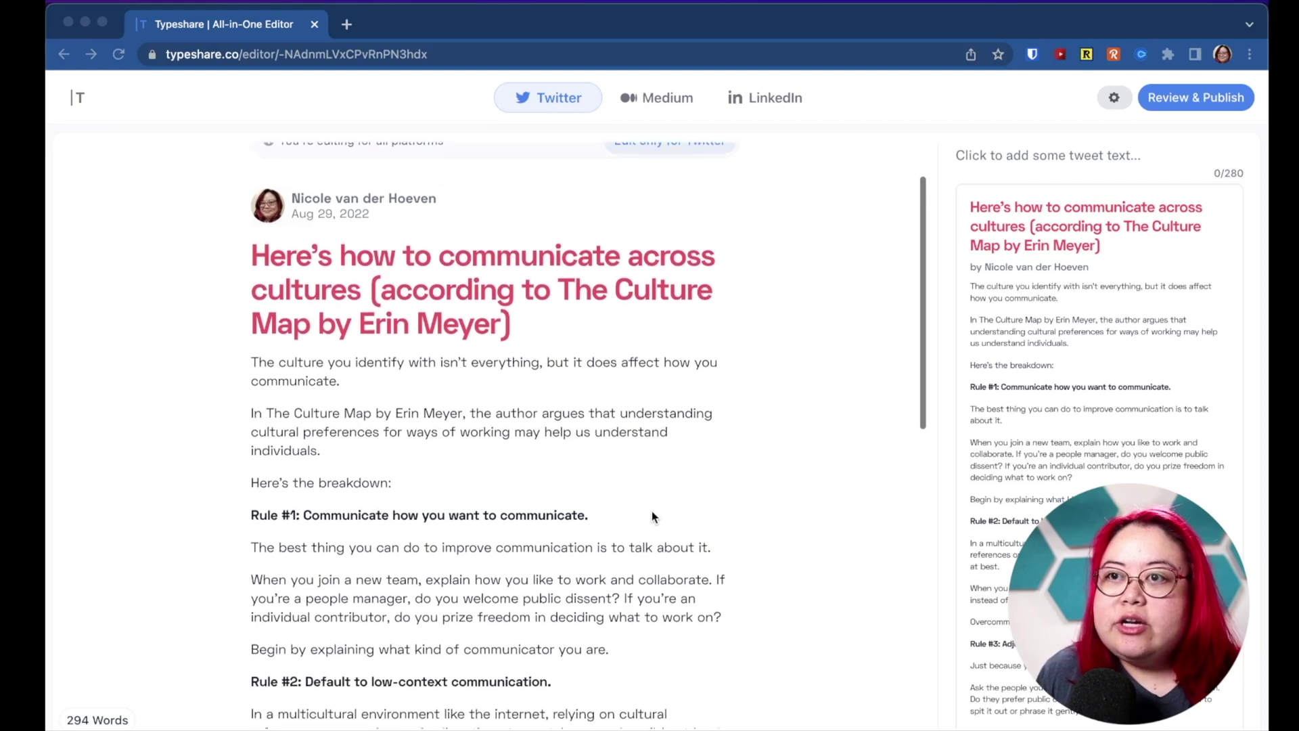
pyautogui.scroll(-1, 652, 510)
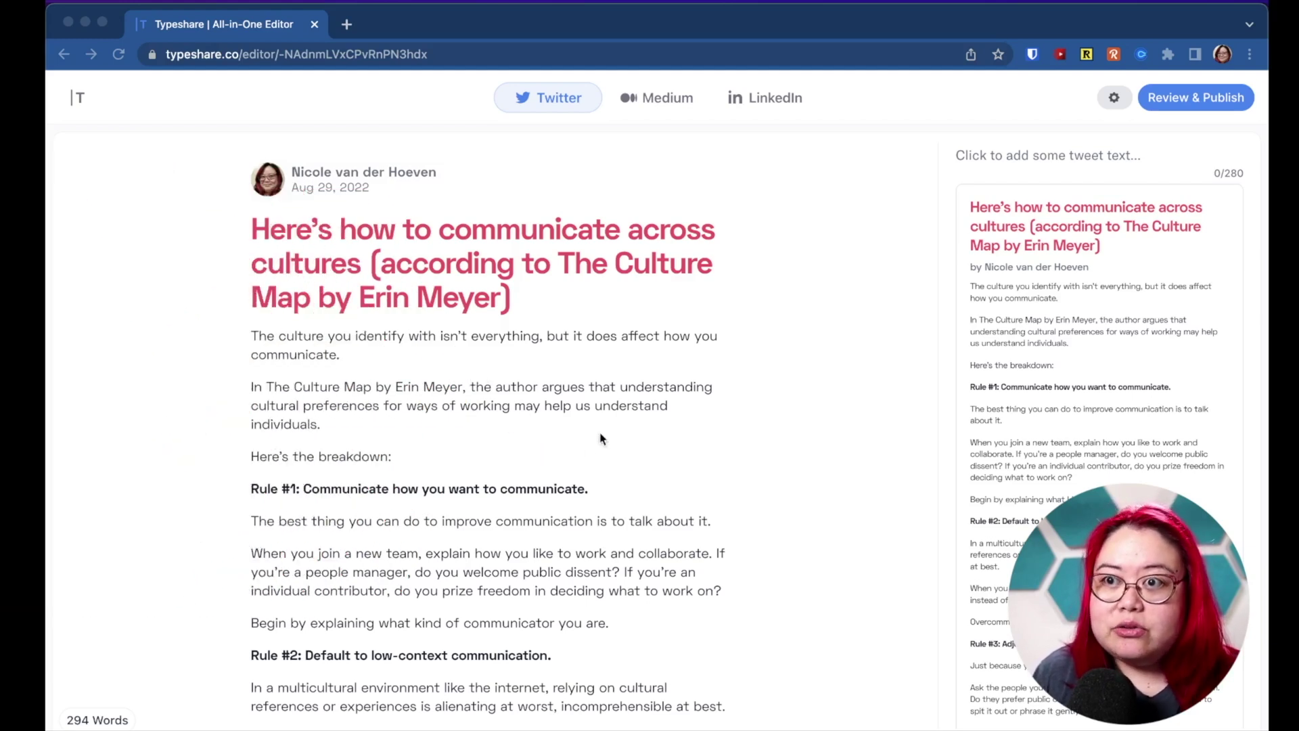
pyautogui.scroll(-2, 720, 431)
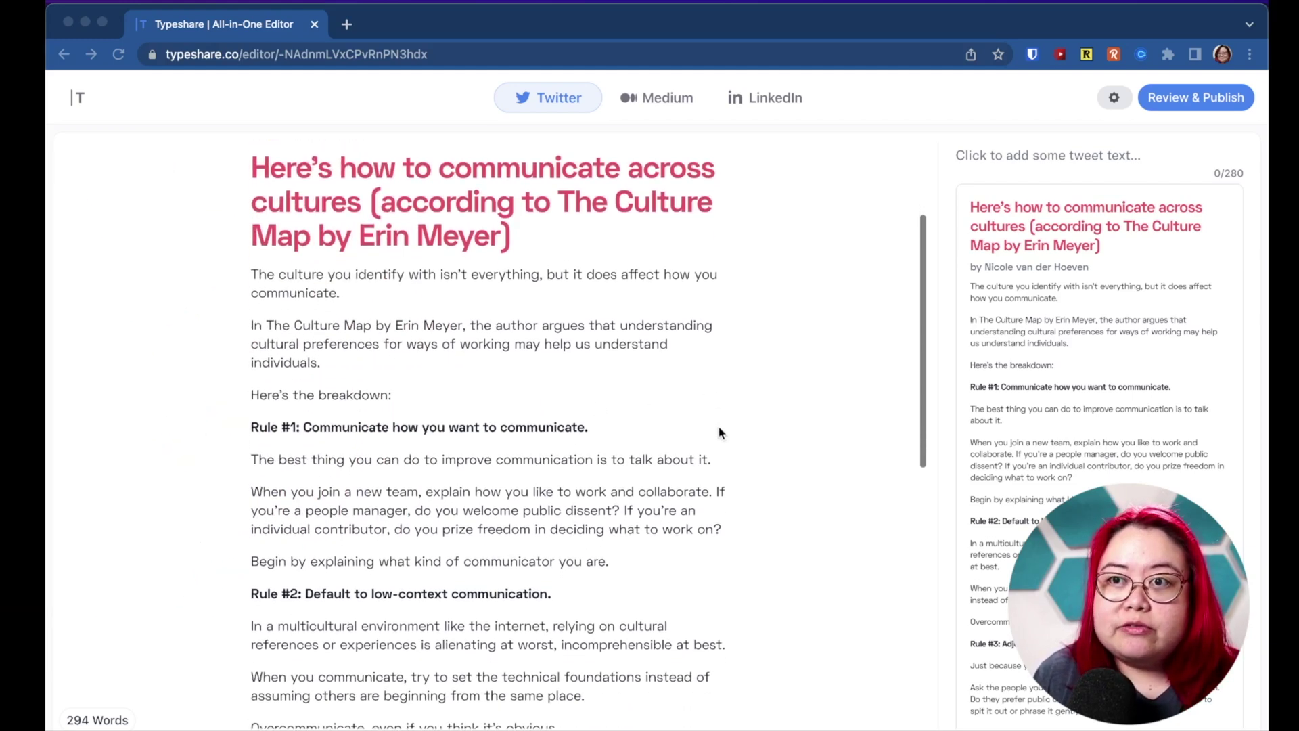
pyautogui.scroll(-1, 718, 427)
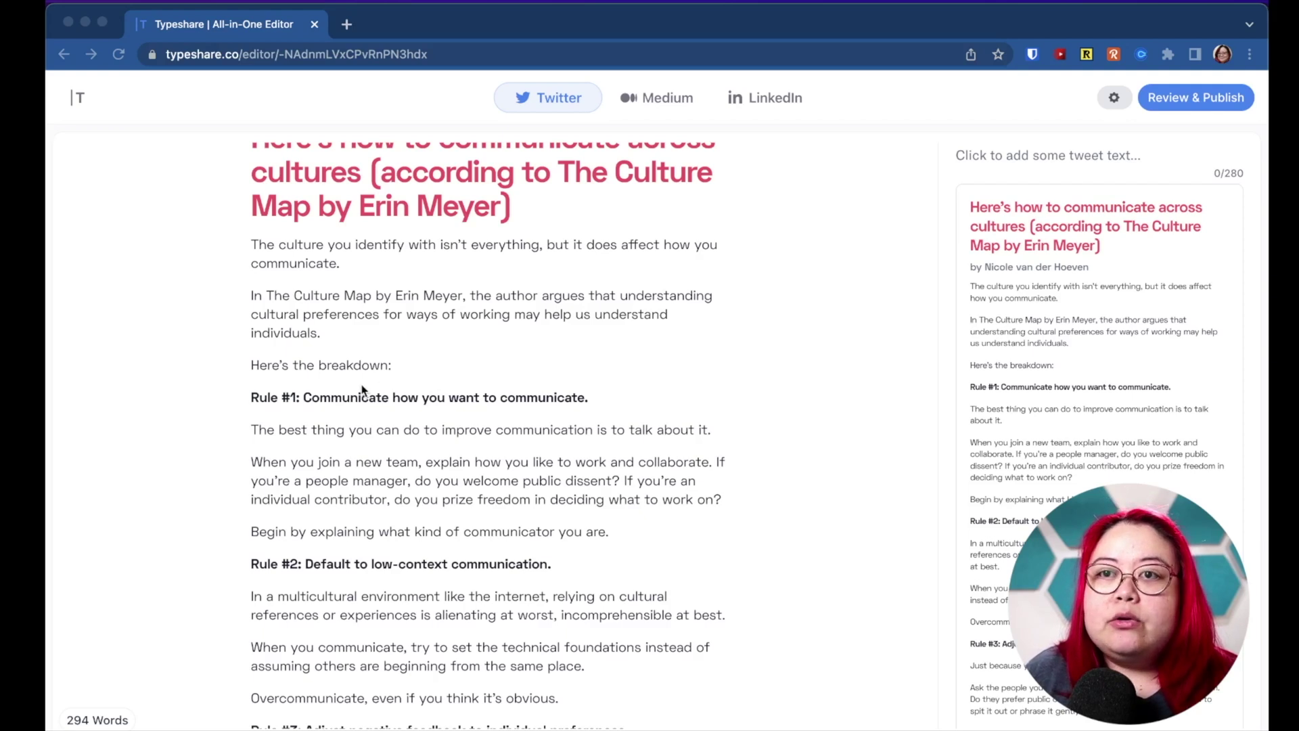
pyautogui.scroll(-2, 440, 373)
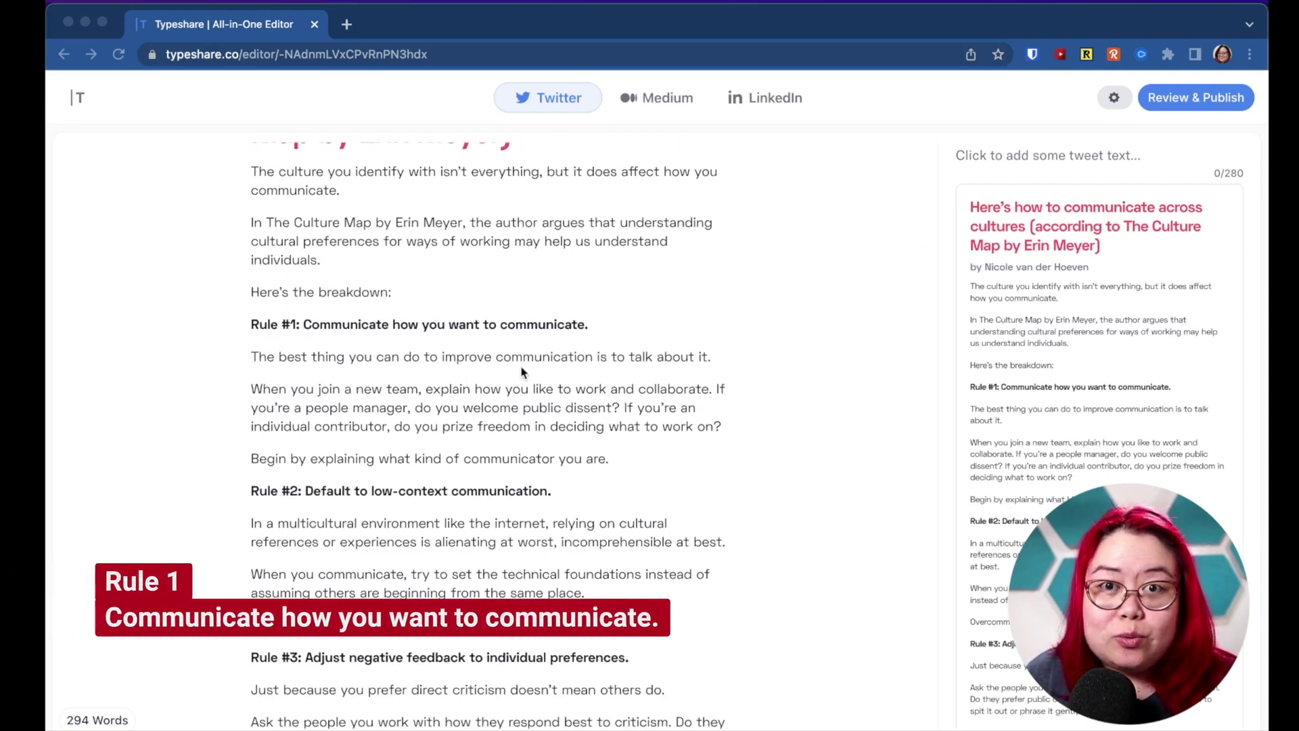